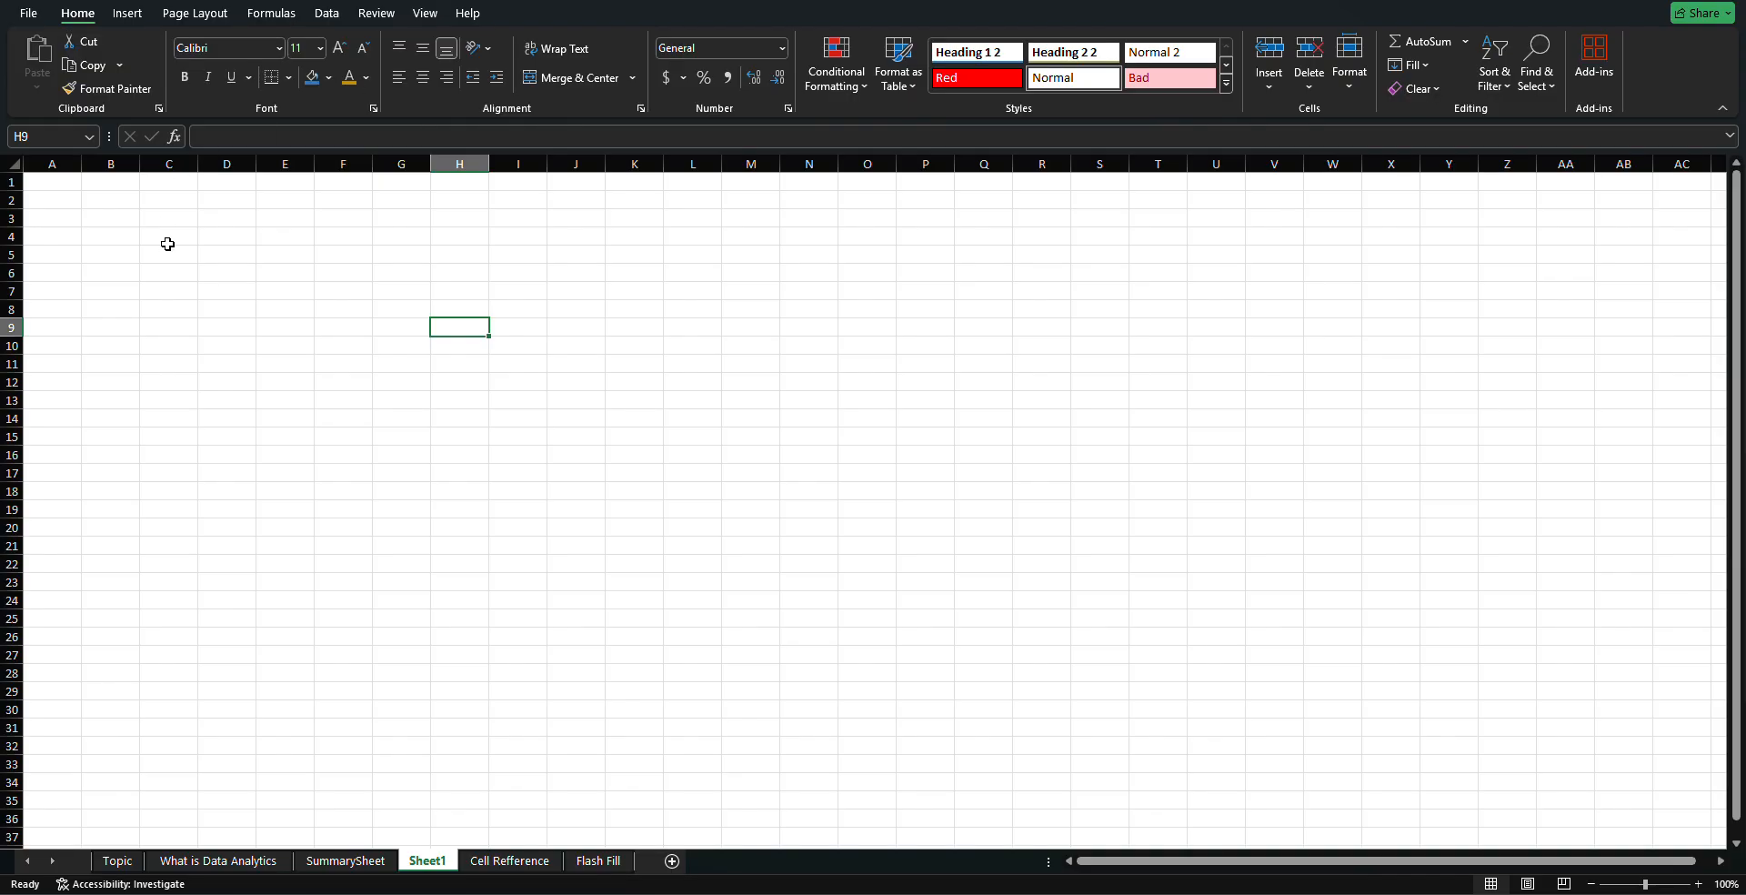
Select various cells scattered across the blank grid
{"action": "left_click", "coordinate": [186, 269]}
{"action": "left_click", "coordinate": [235, 250]}
{"action": "left_click", "coordinate": [328, 234]}
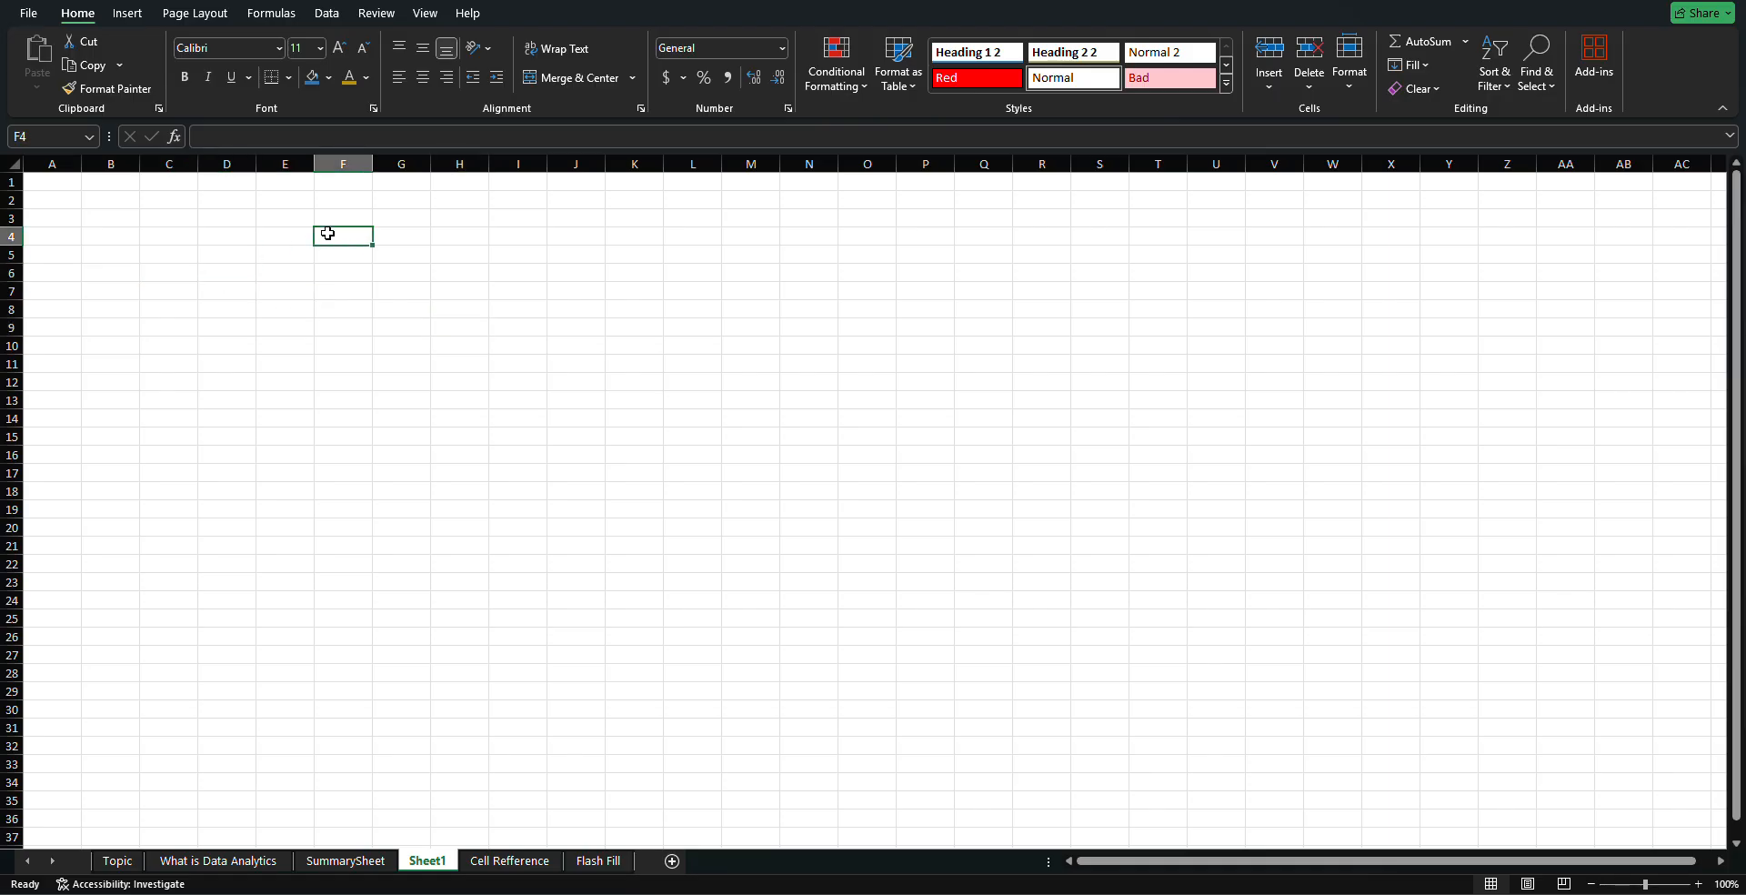
{"action": "left_click", "coordinate": [309, 272]}
{"action": "left_click", "coordinate": [244, 289]}
{"action": "left_click", "coordinate": [175, 279]}
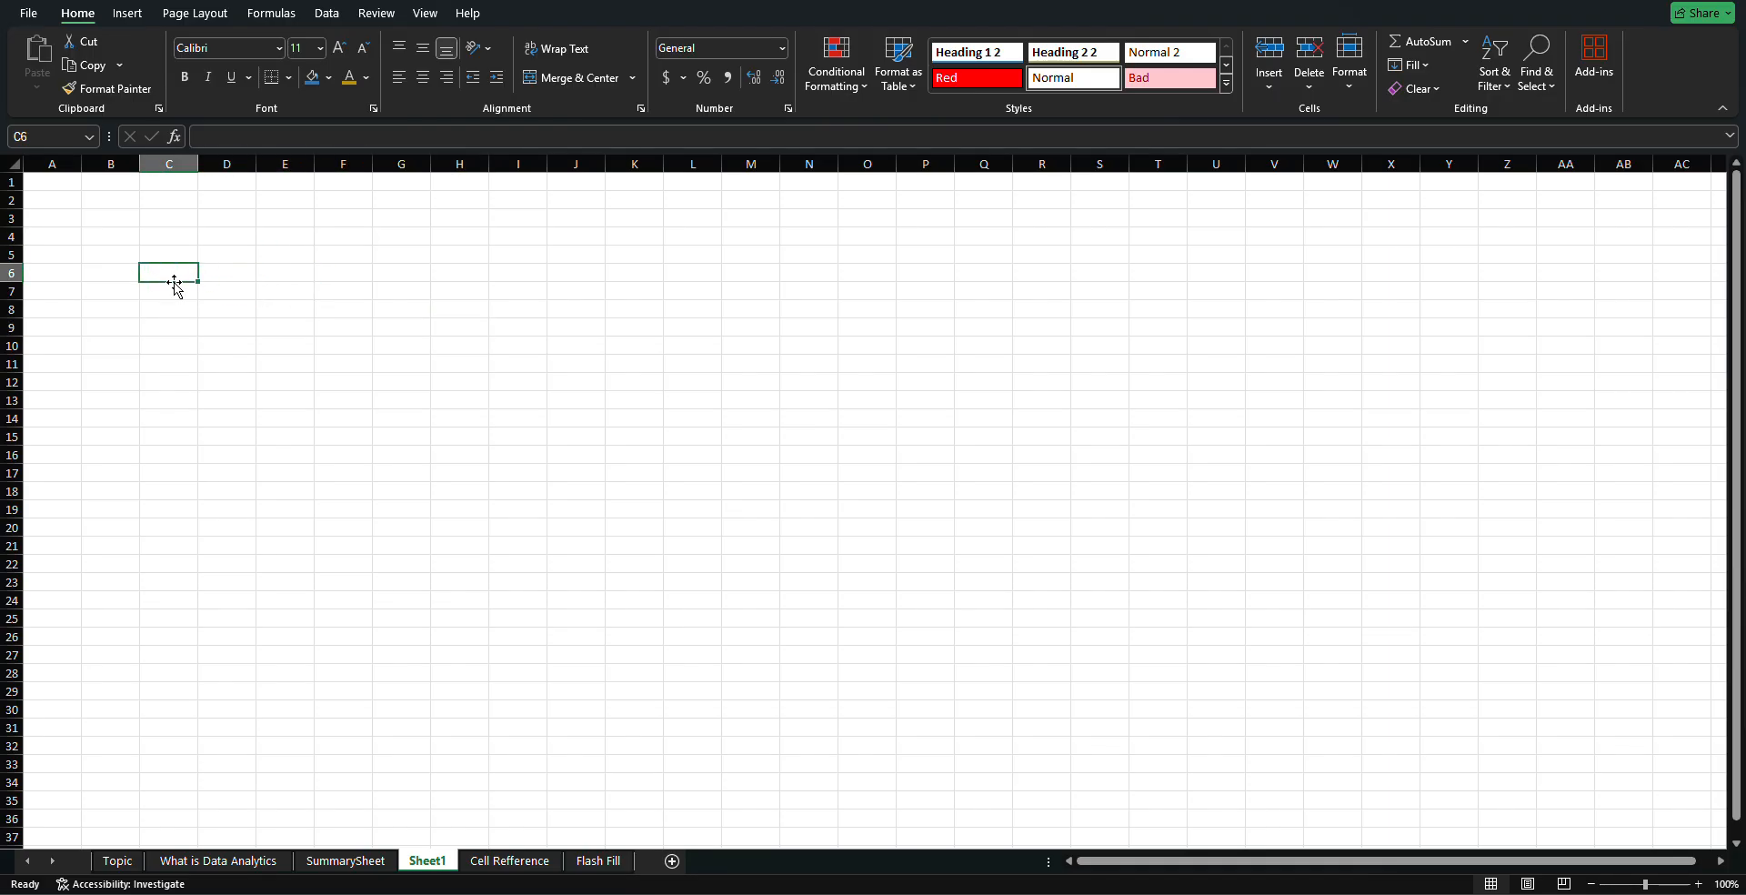
{"action": "left_click", "coordinate": [181, 289]}
{"action": "left_click", "coordinate": [186, 318]}
{"action": "left_click", "coordinate": [280, 319]}
{"action": "left_click", "coordinate": [419, 289]}
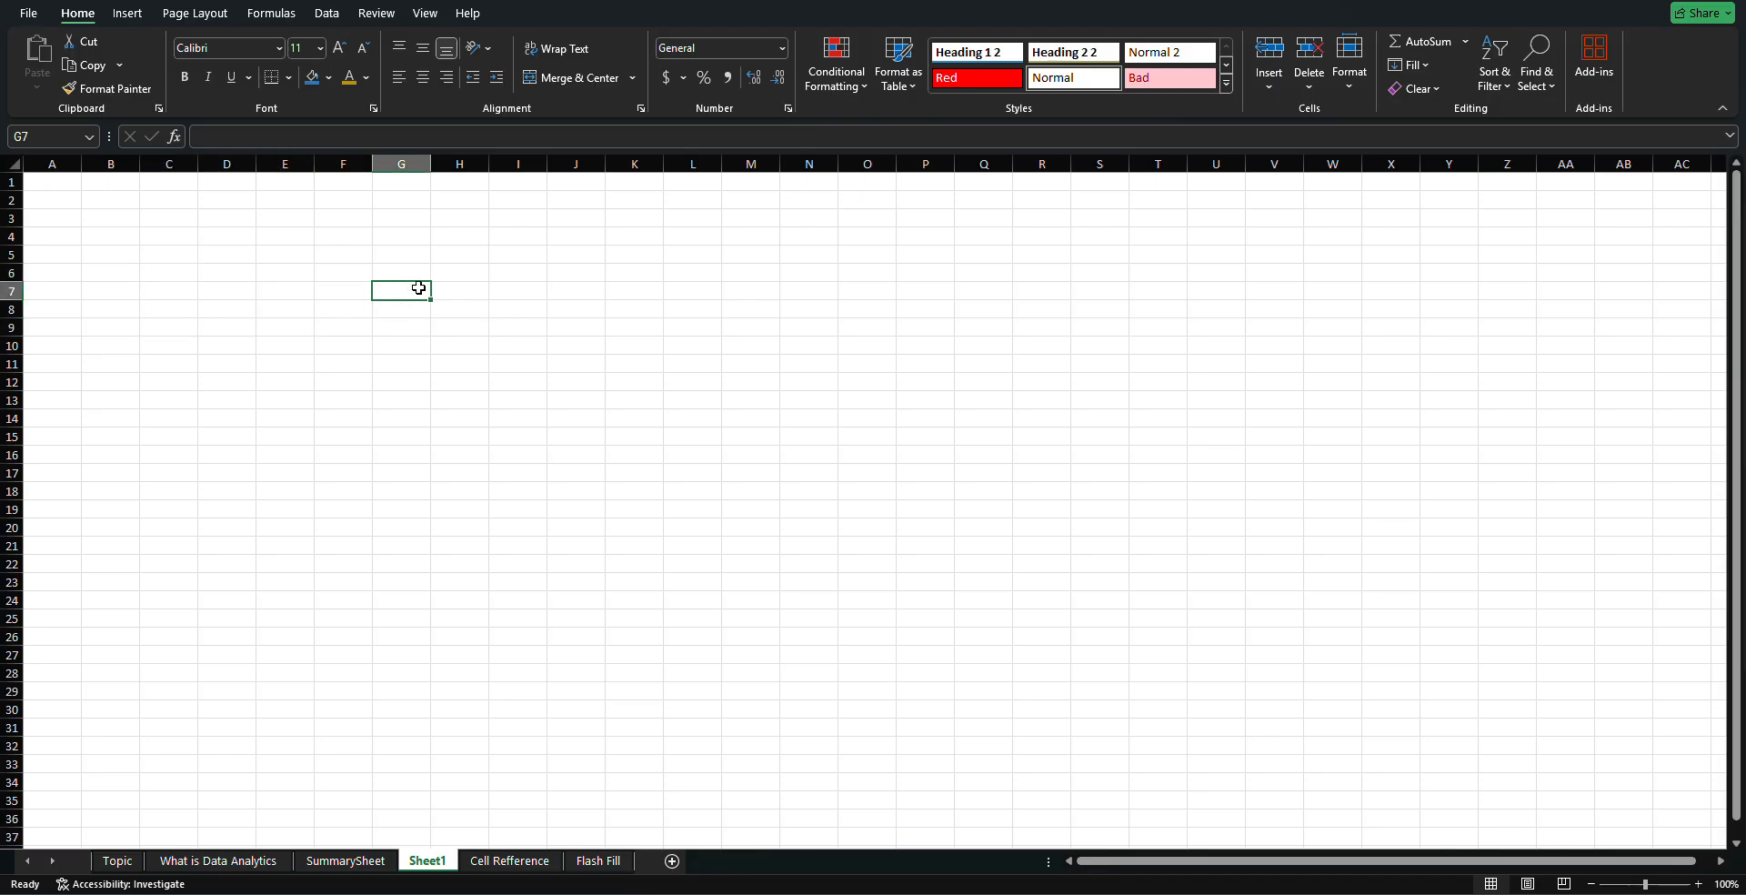
{"action": "left_click", "coordinate": [459, 343]}
{"action": "left_click", "coordinate": [556, 328]}
{"action": "left_click", "coordinate": [570, 289]}
{"action": "left_click", "coordinate": [460, 294]}
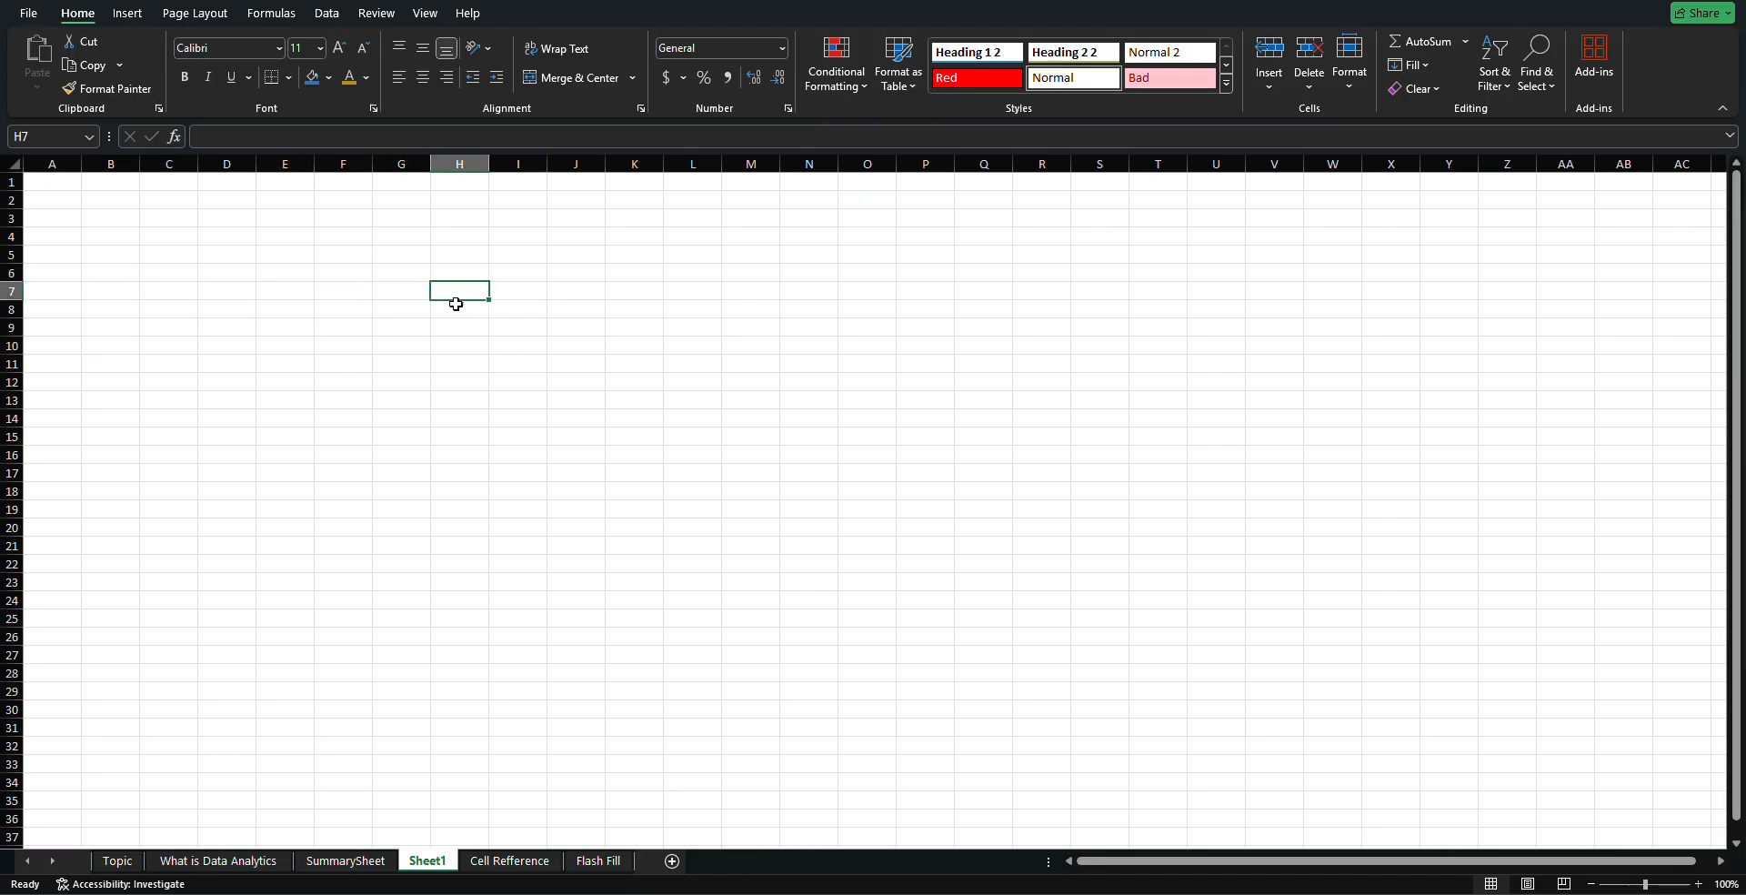
{"action": "left_click", "coordinate": [477, 327]}
{"action": "left_click", "coordinate": [516, 329]}
Select cell C5, then the range B3:B9, then make B3 active
{"action": "left_click", "coordinate": [183, 259]}
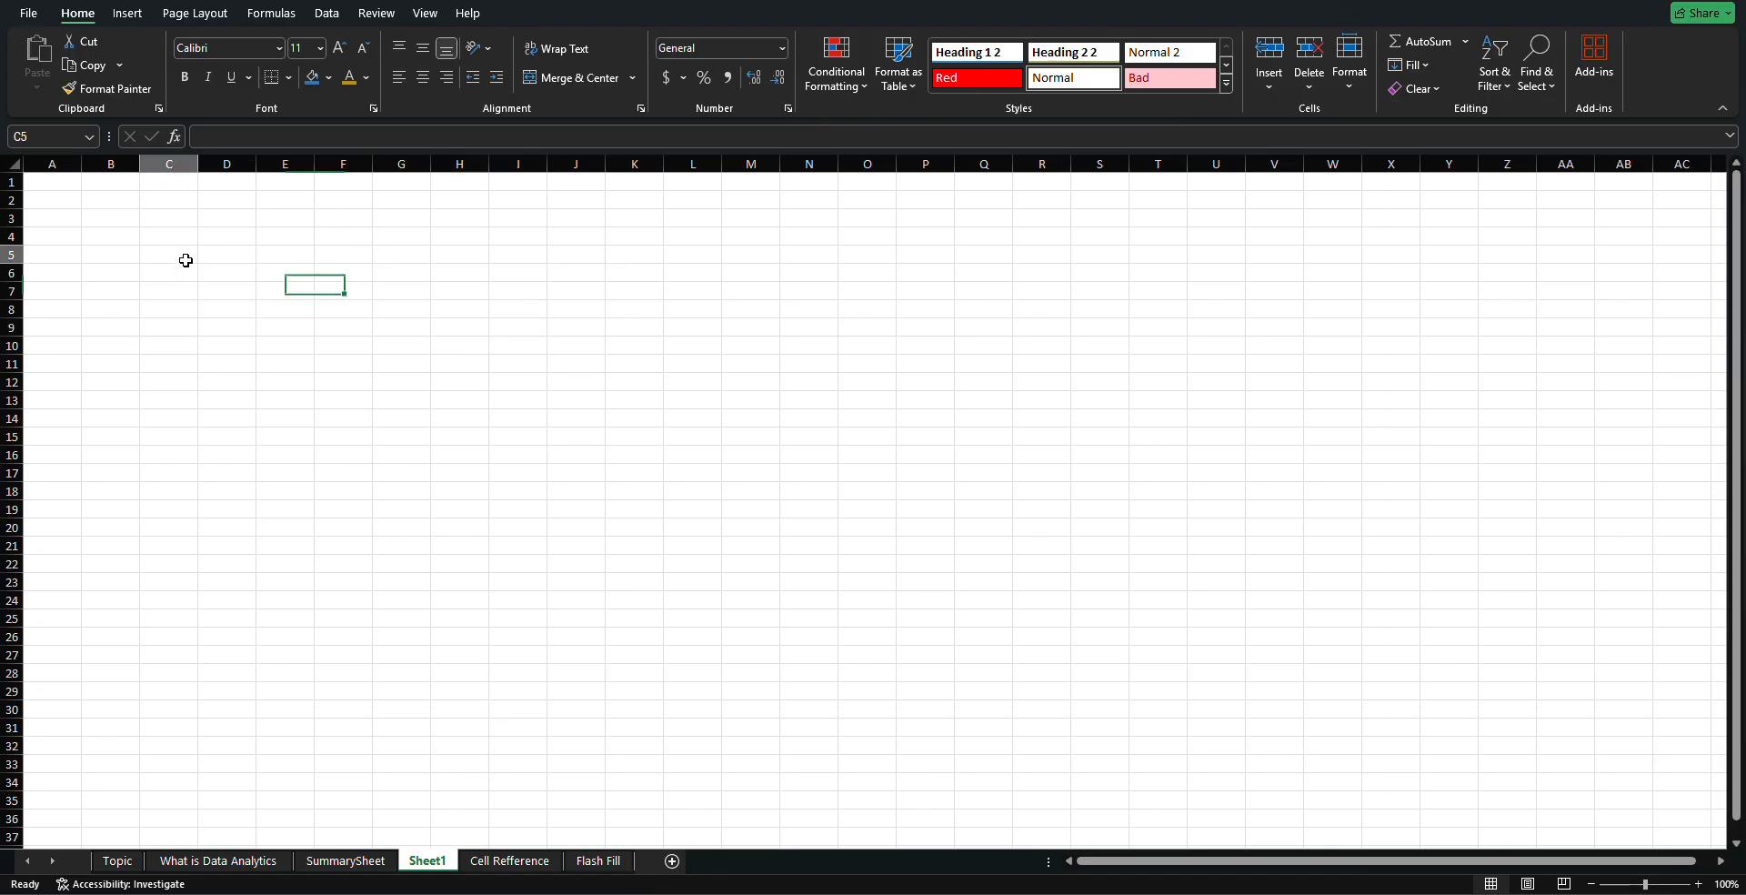
{"action": "left_click", "coordinate": [243, 206]}
{"action": "left_click", "coordinate": [173, 293]}
{"action": "left_click", "coordinate": [125, 362]}
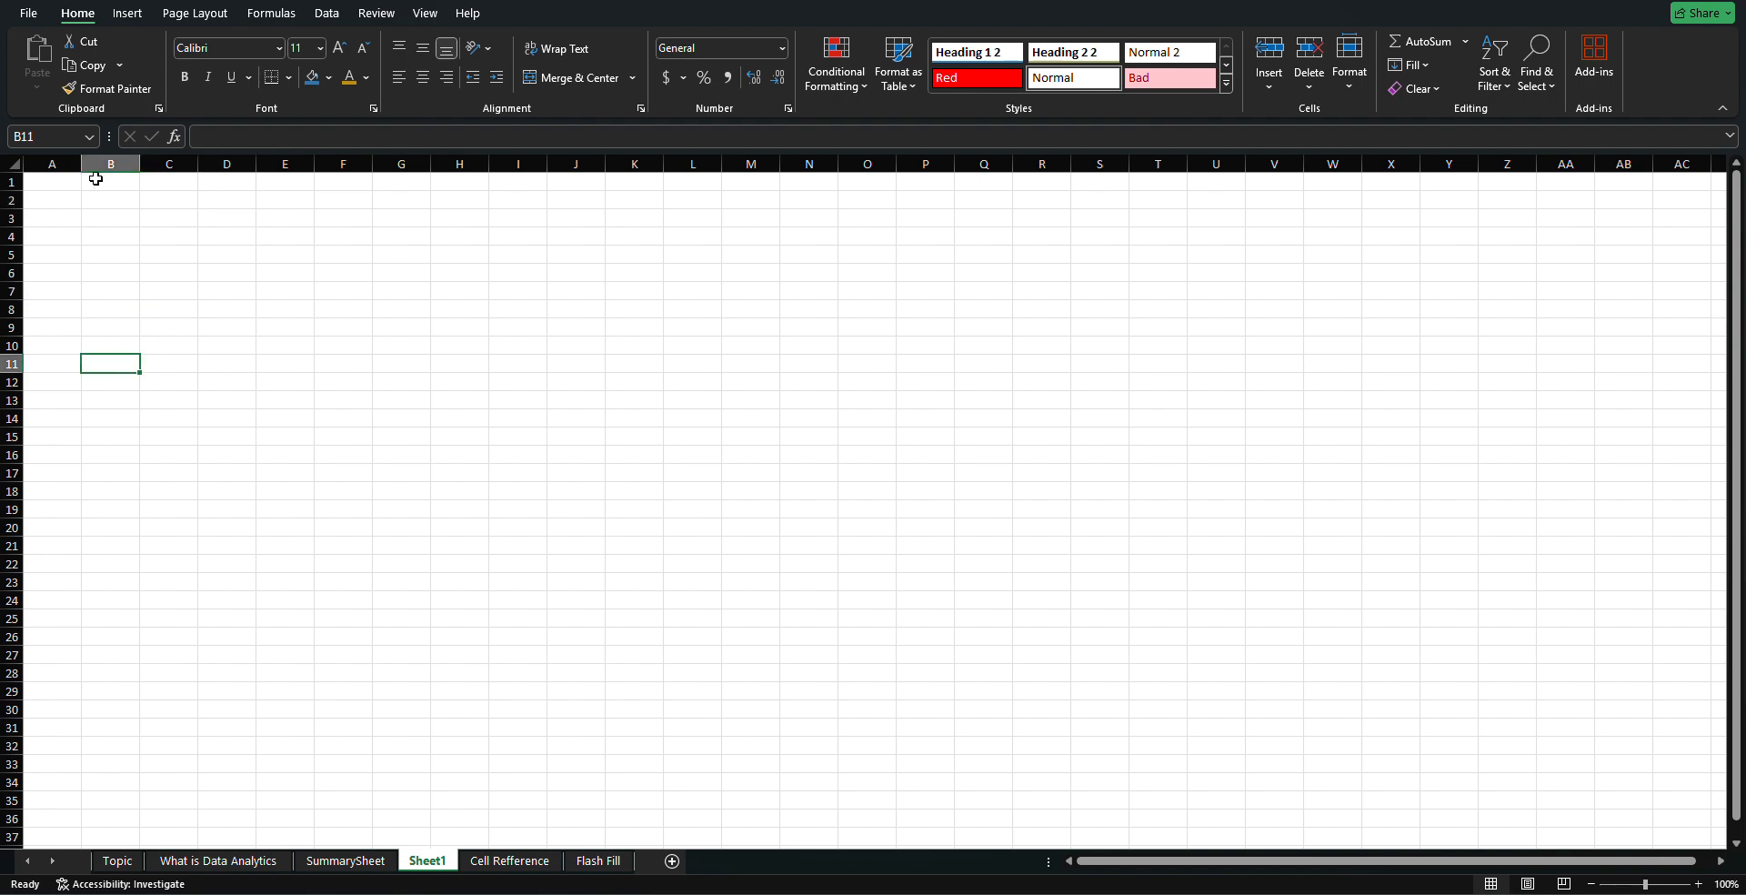
{"action": "left_click_drag", "start_coordinate": [93, 177], "coordinate": [129, 216]}
{"action": "left_click", "coordinate": [203, 255]}
{"action": "left_click", "coordinate": [127, 216]}
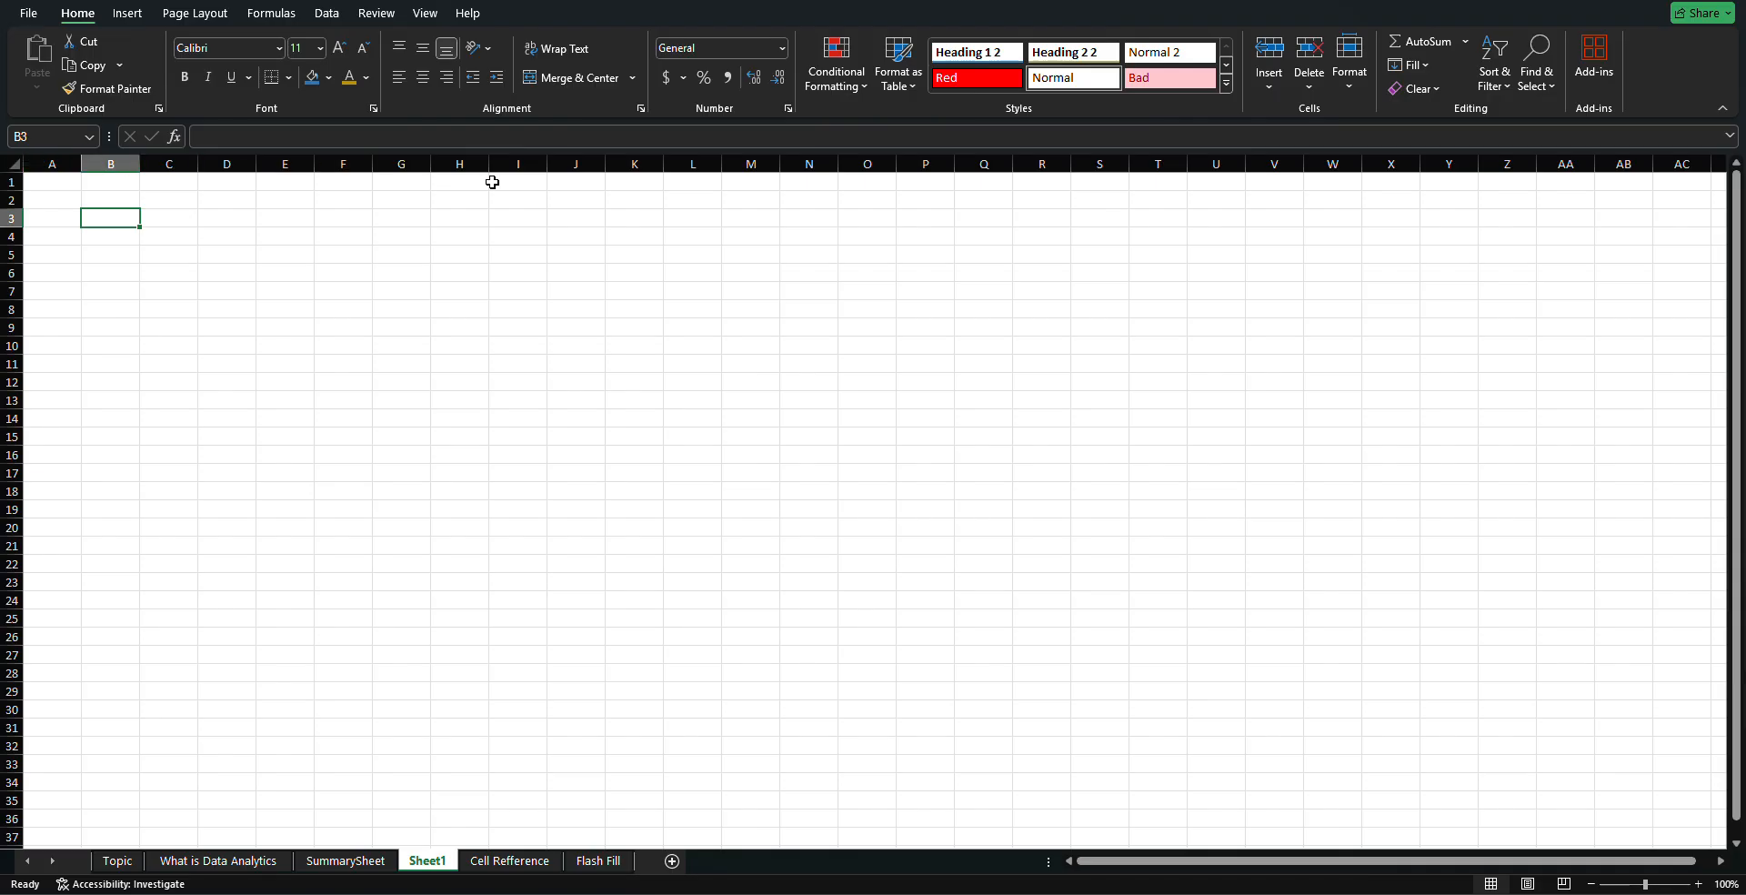
Select column B, then cell A1, a range from A1, A4, and A1:N1
{"action": "left_click", "coordinate": [102, 164]}
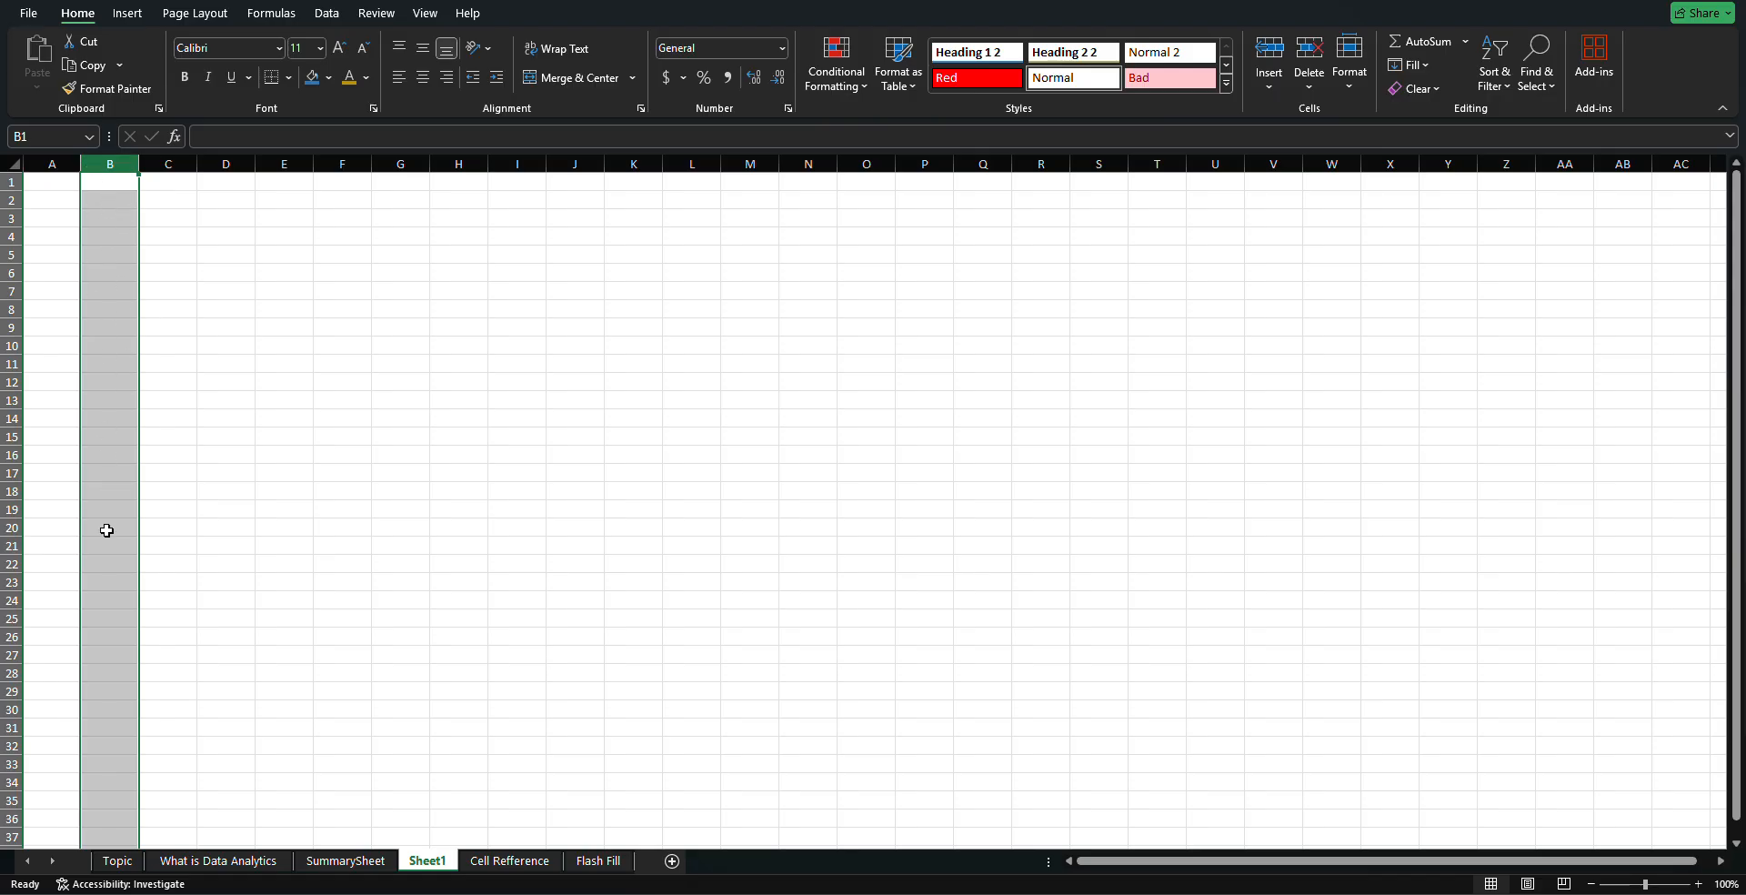
{"action": "left_click", "coordinate": [57, 182]}
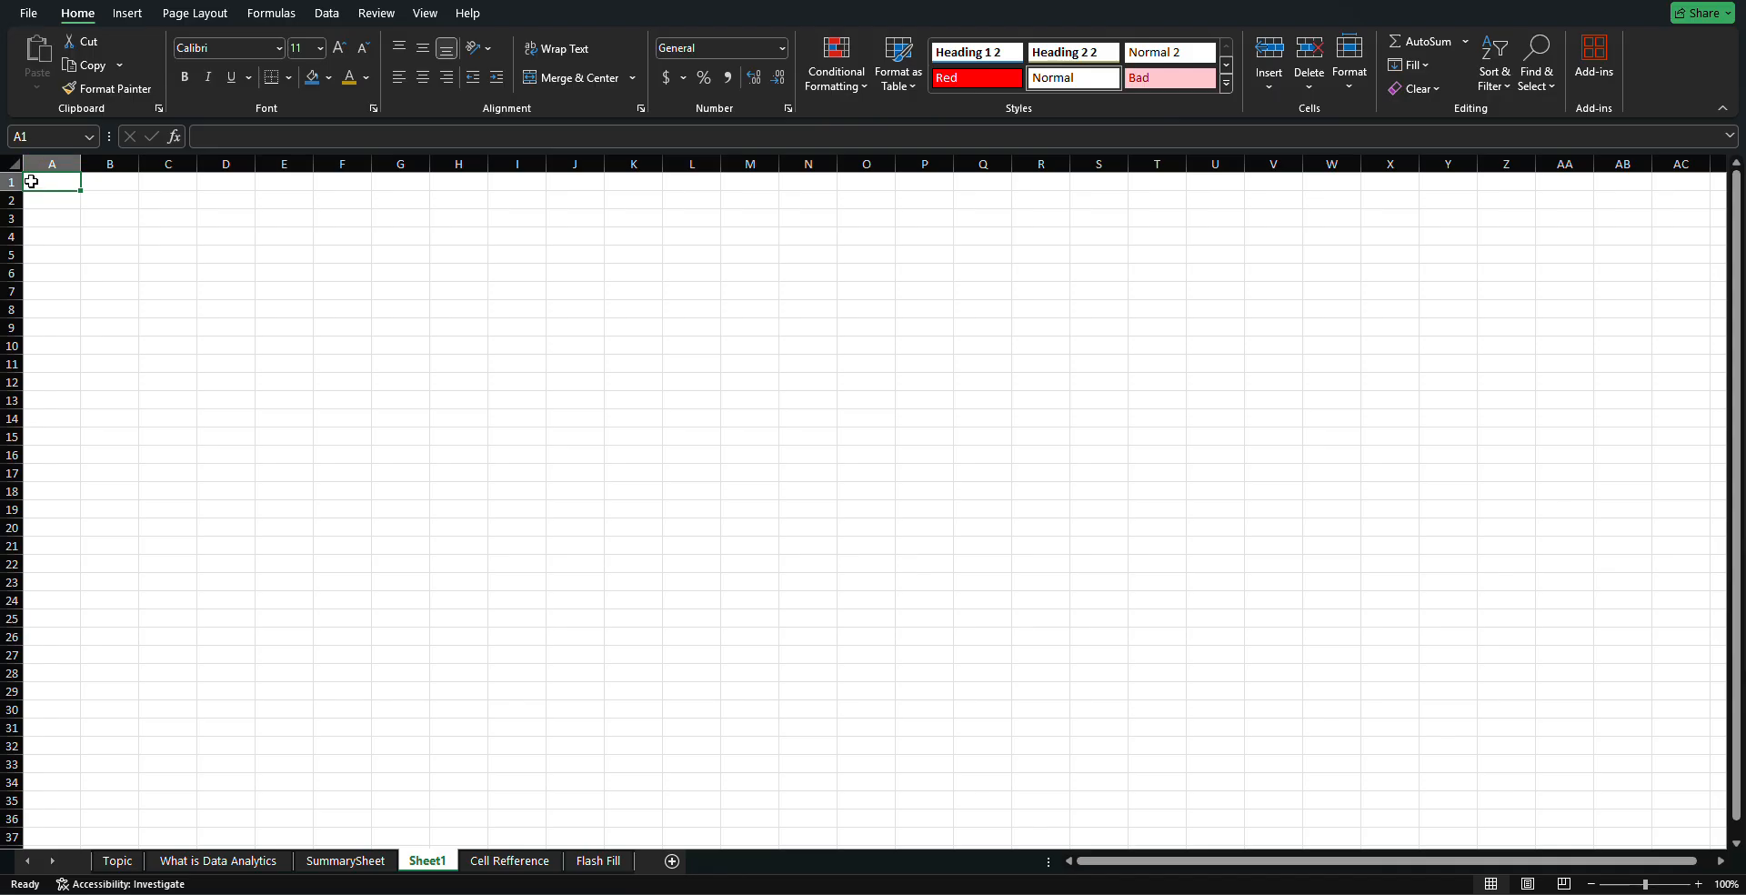
{"action": "left_click_drag", "start_coordinate": [31, 182], "coordinate": [1052, 171]}
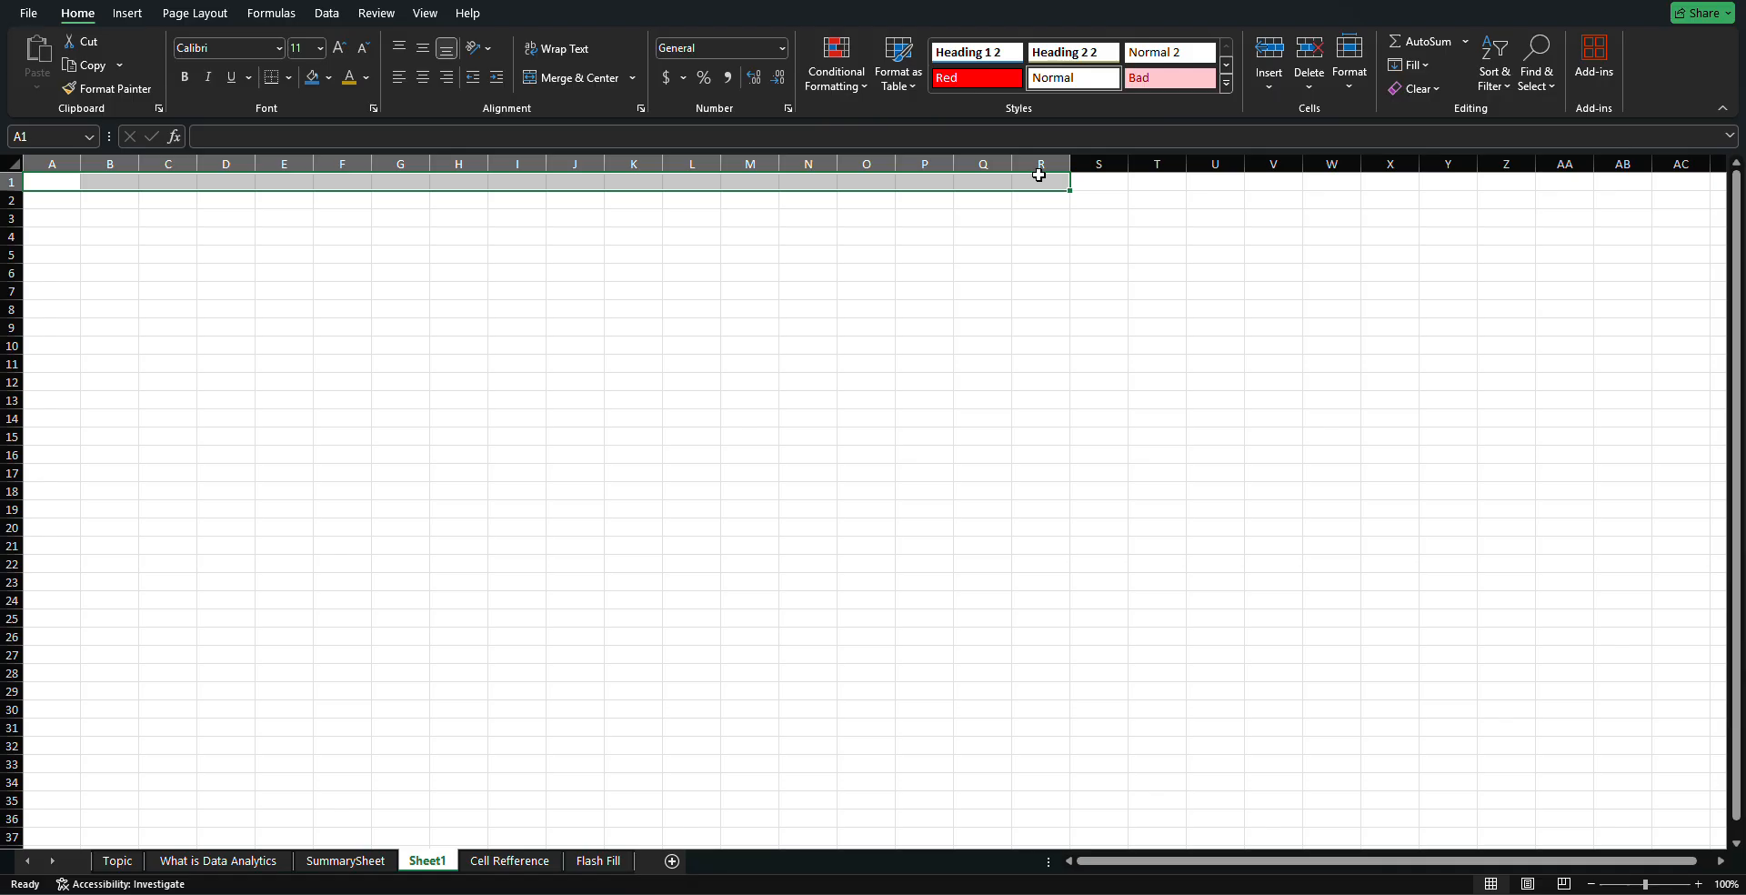
{"action": "left_click", "coordinate": [60, 233]}
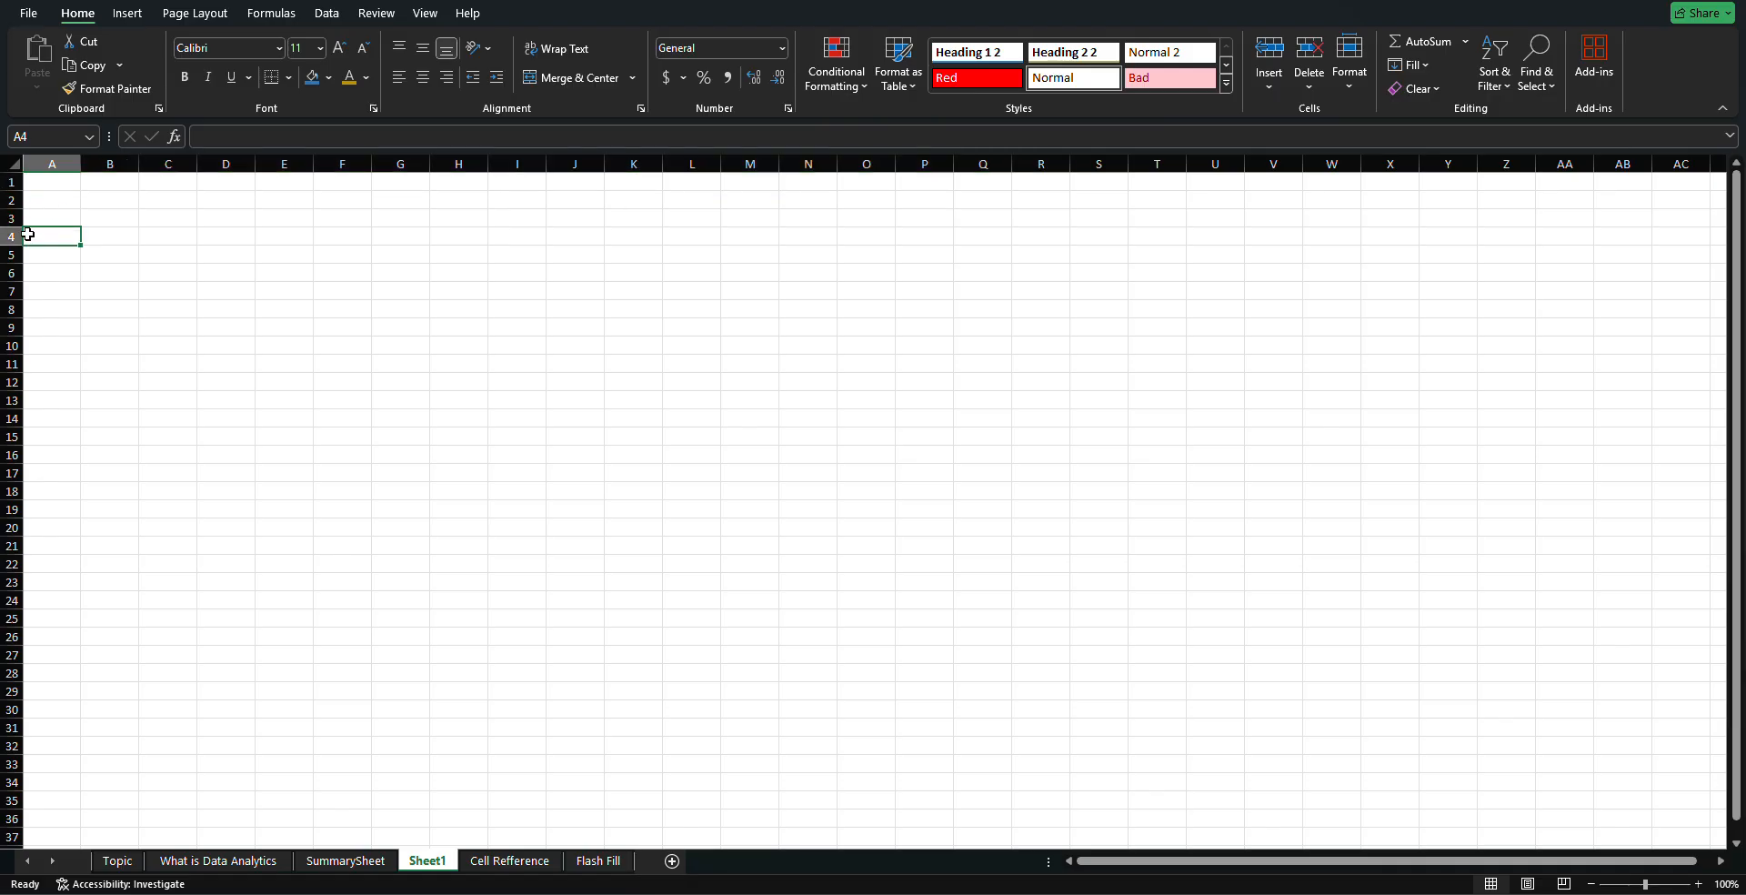
{"action": "left_click_drag", "start_coordinate": [37, 178], "coordinate": [132, 202]}
Try moving cell A2 over to B2
{"action": "left_click", "coordinate": [43, 197]}
{"action": "left_click", "coordinate": [168, 201]}
{"action": "left_click", "coordinate": [227, 202]}
{"action": "left_click_drag", "start_coordinate": [239, 209], "coordinate": [134, 269]}
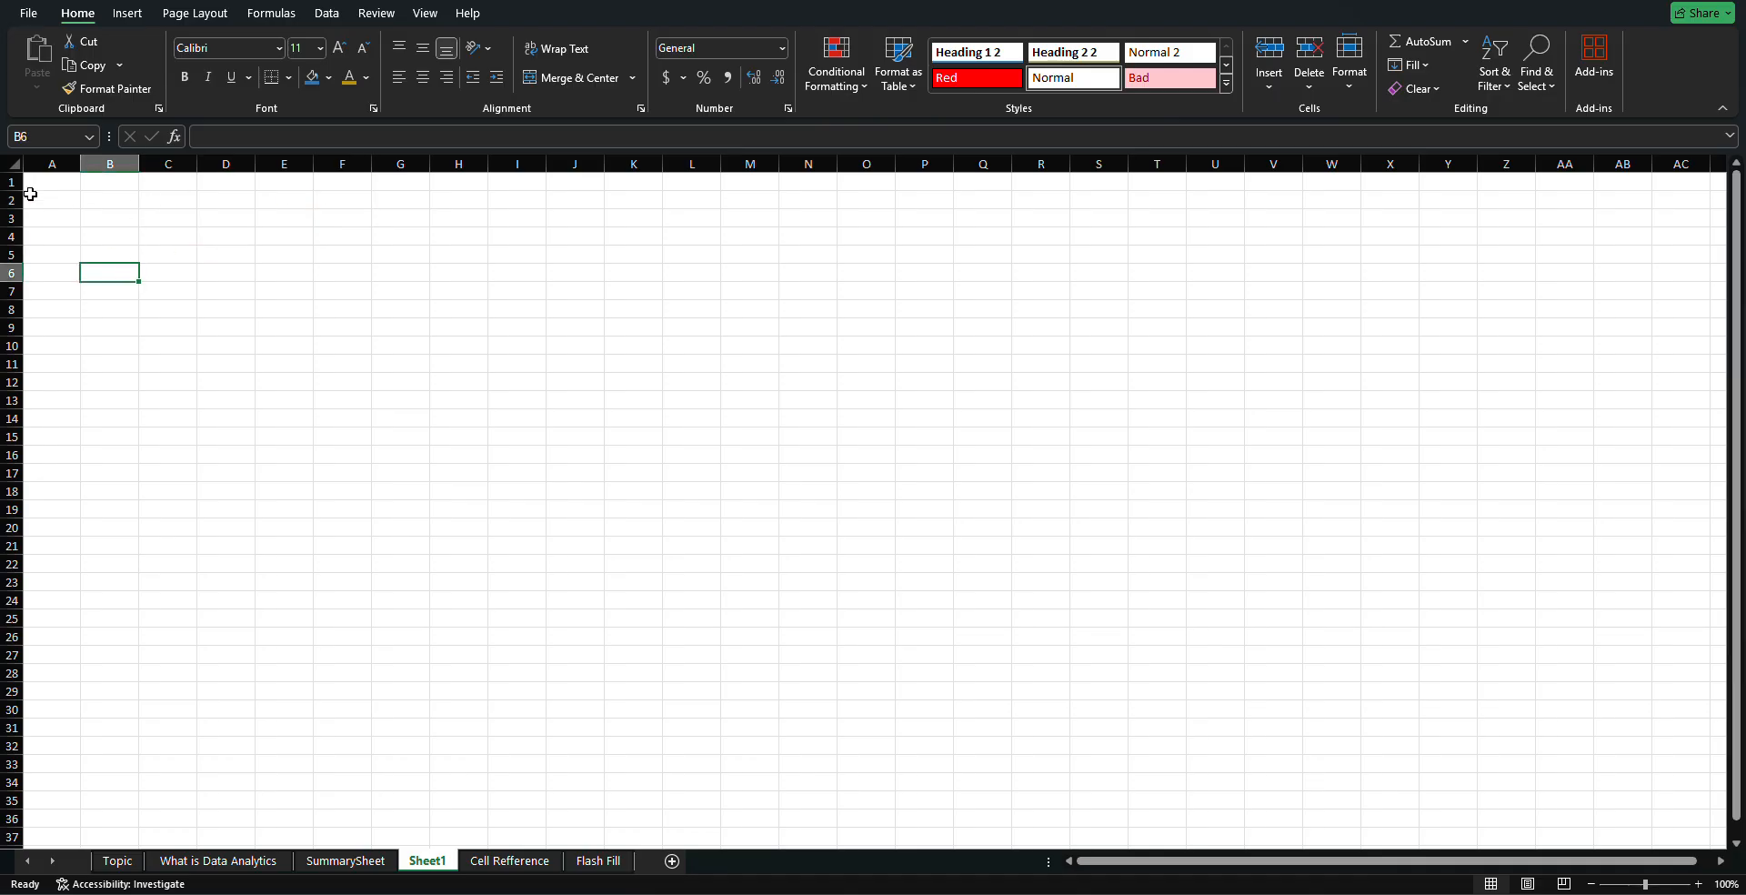
Select several cells along rows 2 and 3
{"action": "left_click", "coordinate": [54, 220]}
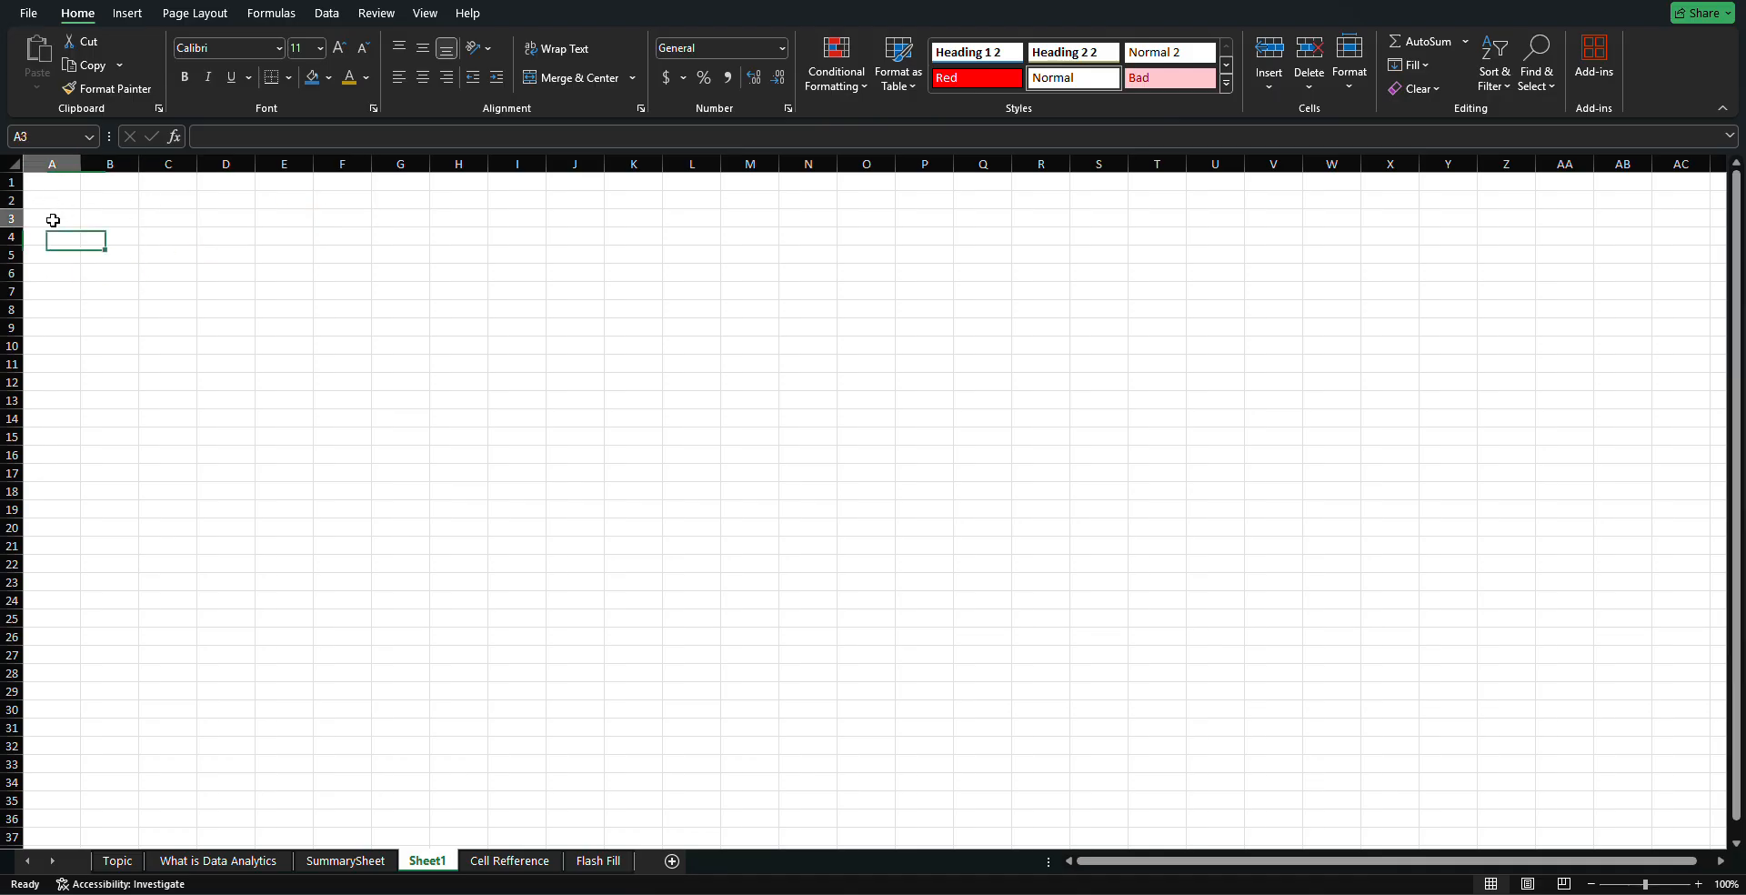
{"action": "left_click", "coordinate": [121, 218]}
{"action": "left_click", "coordinate": [170, 218]}
{"action": "left_click", "coordinate": [218, 215]}
{"action": "left_click", "coordinate": [281, 215]}
{"action": "left_click", "coordinate": [335, 222]}
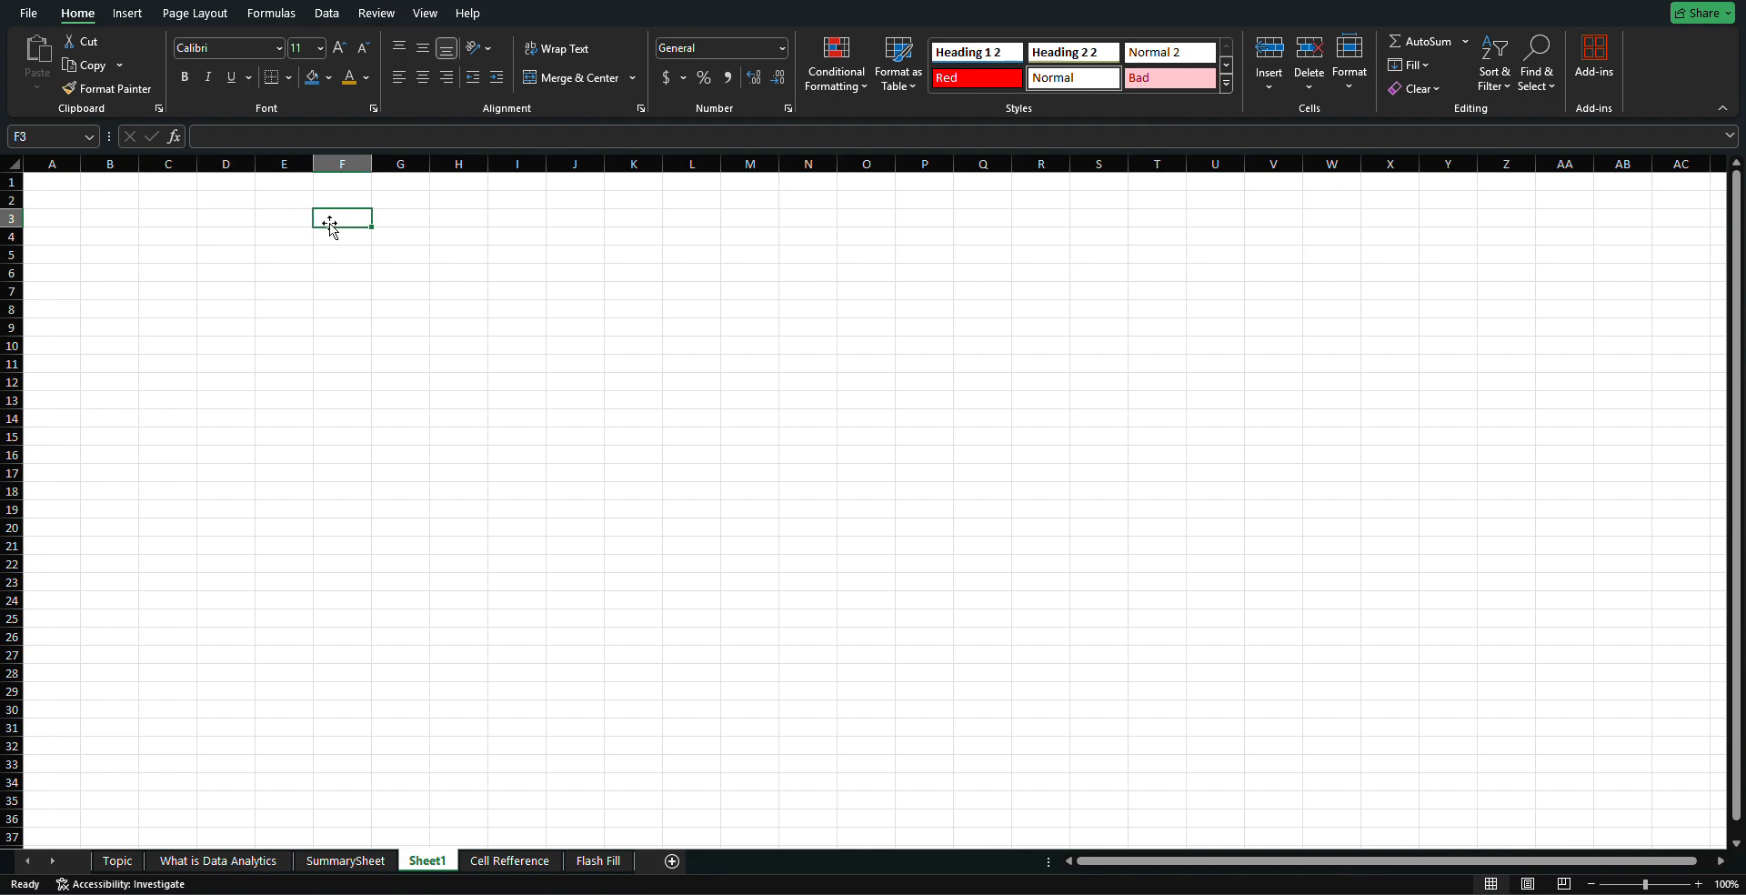
{"action": "left_click", "coordinate": [209, 192]}
{"action": "left_click", "coordinate": [50, 216]}
{"action": "left_click", "coordinate": [145, 253]}
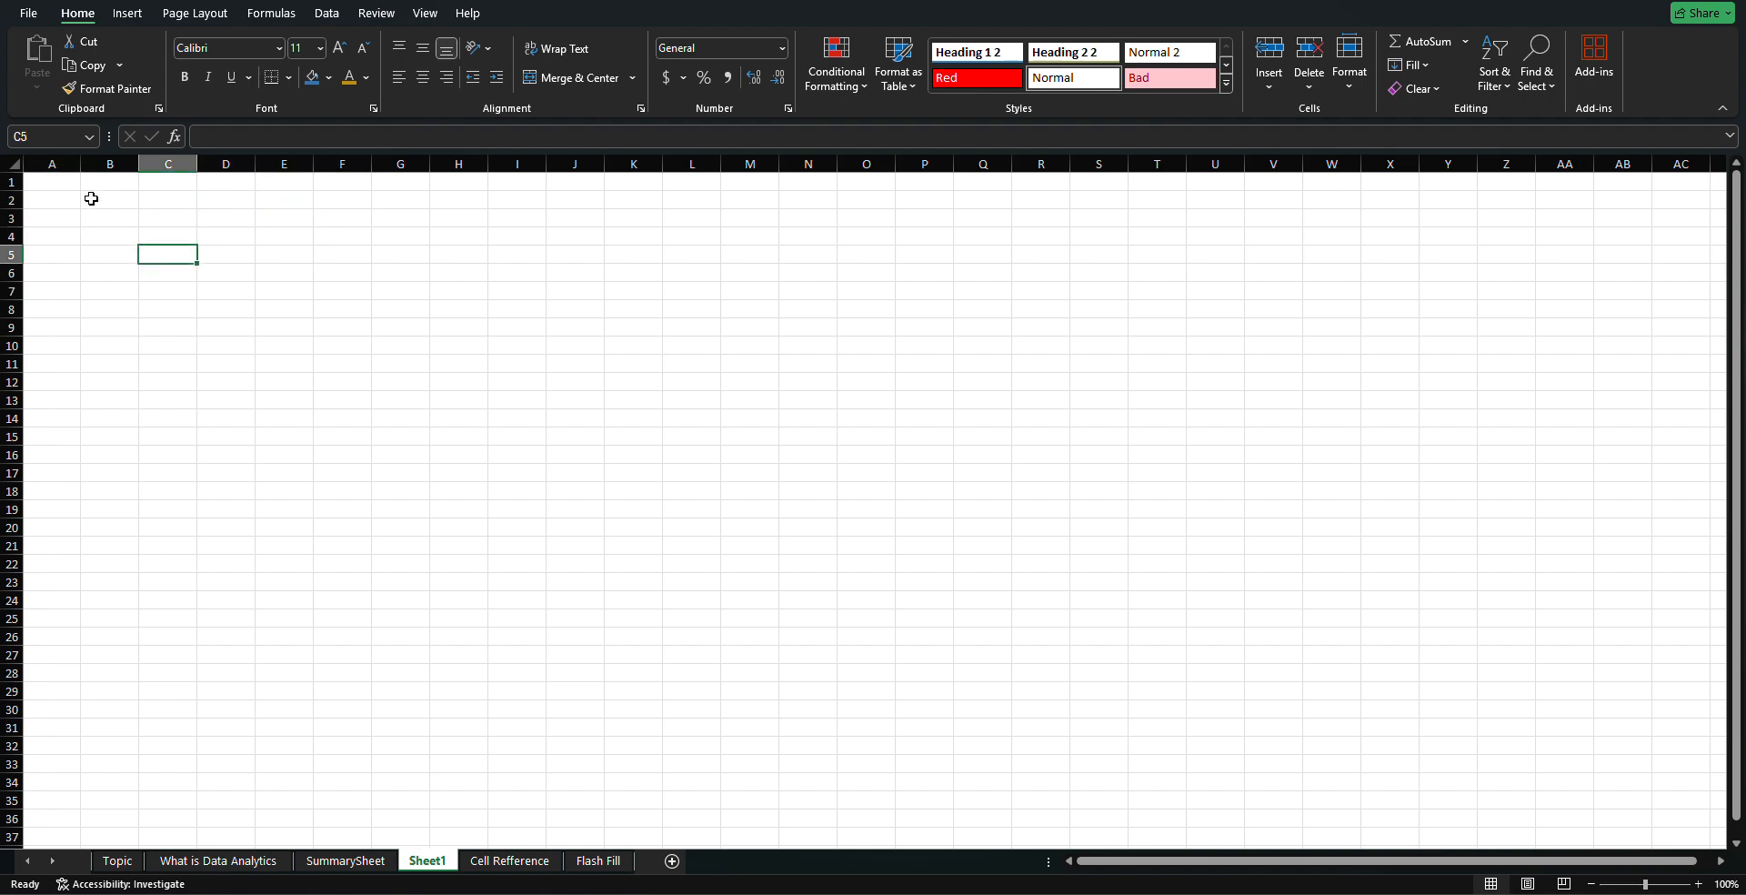
Start editing cell B4, then leave it without entering anything
{"action": "left_click", "coordinate": [121, 237]}
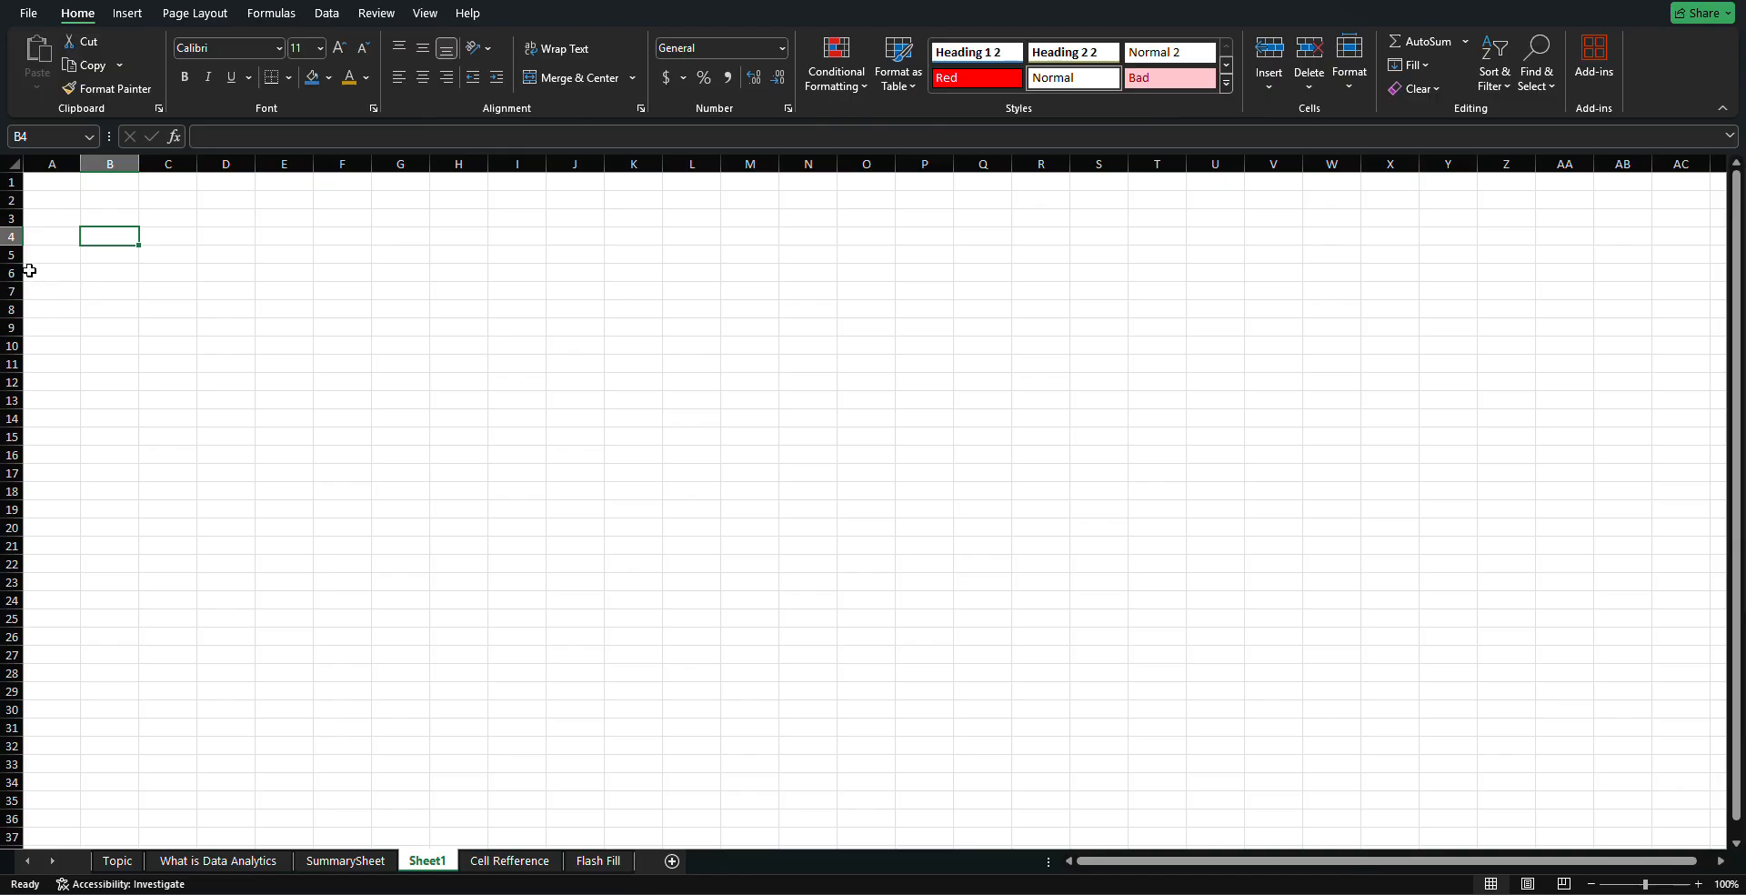
{"action": "double_click", "coordinate": [115, 235]}
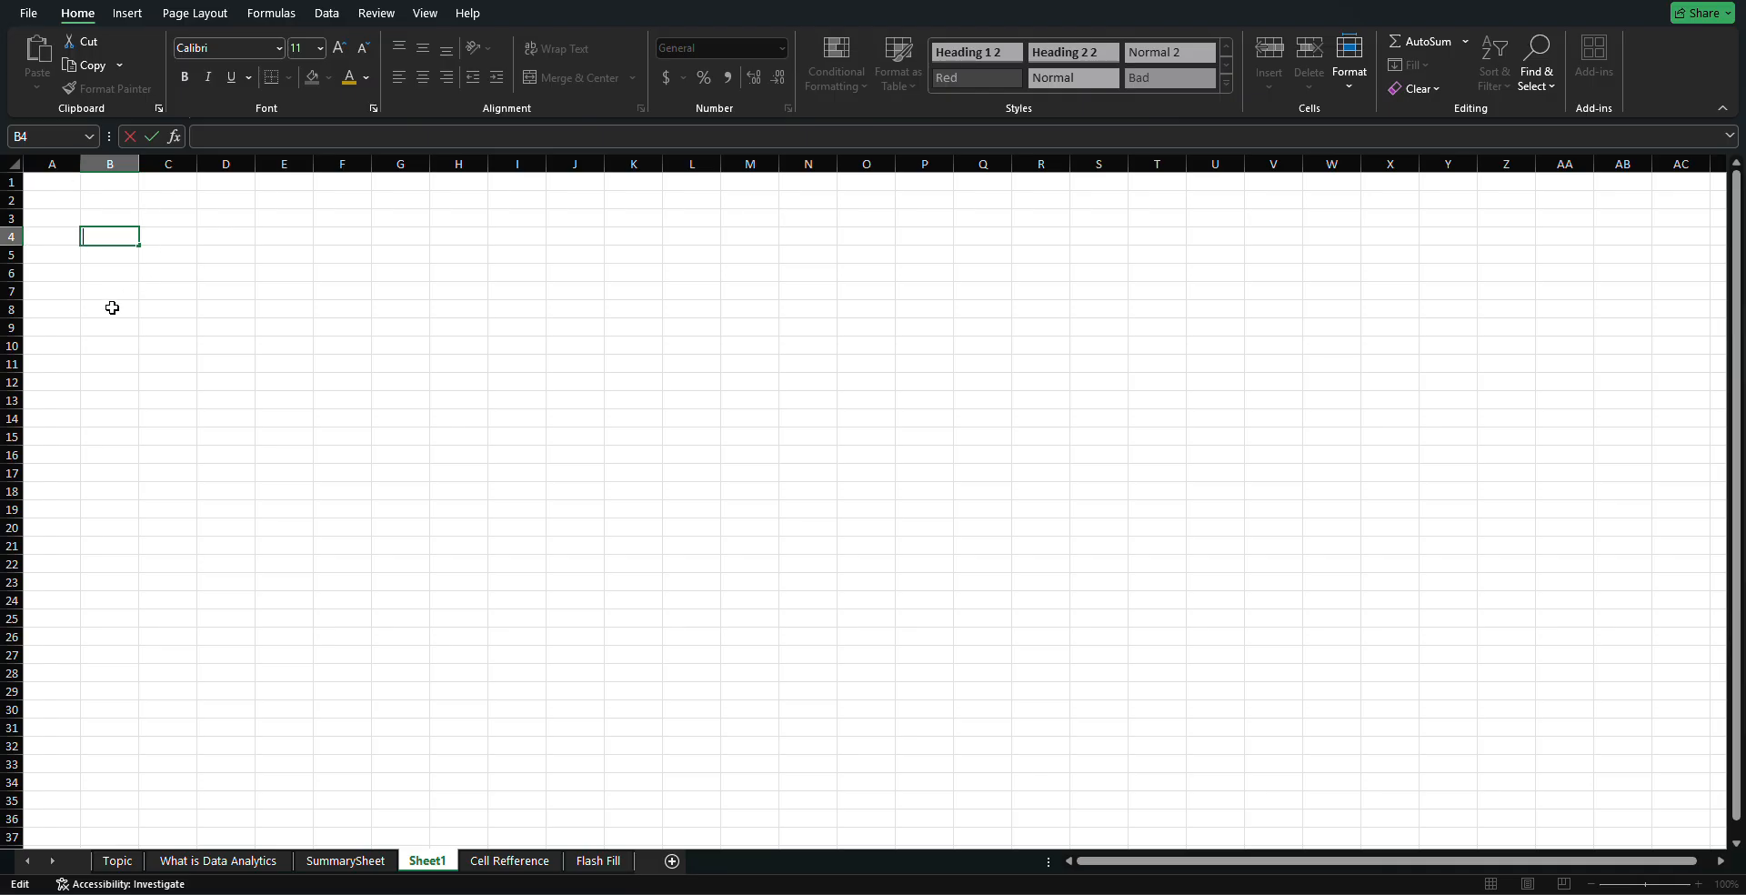
{"action": "left_click", "coordinate": [62, 278]}
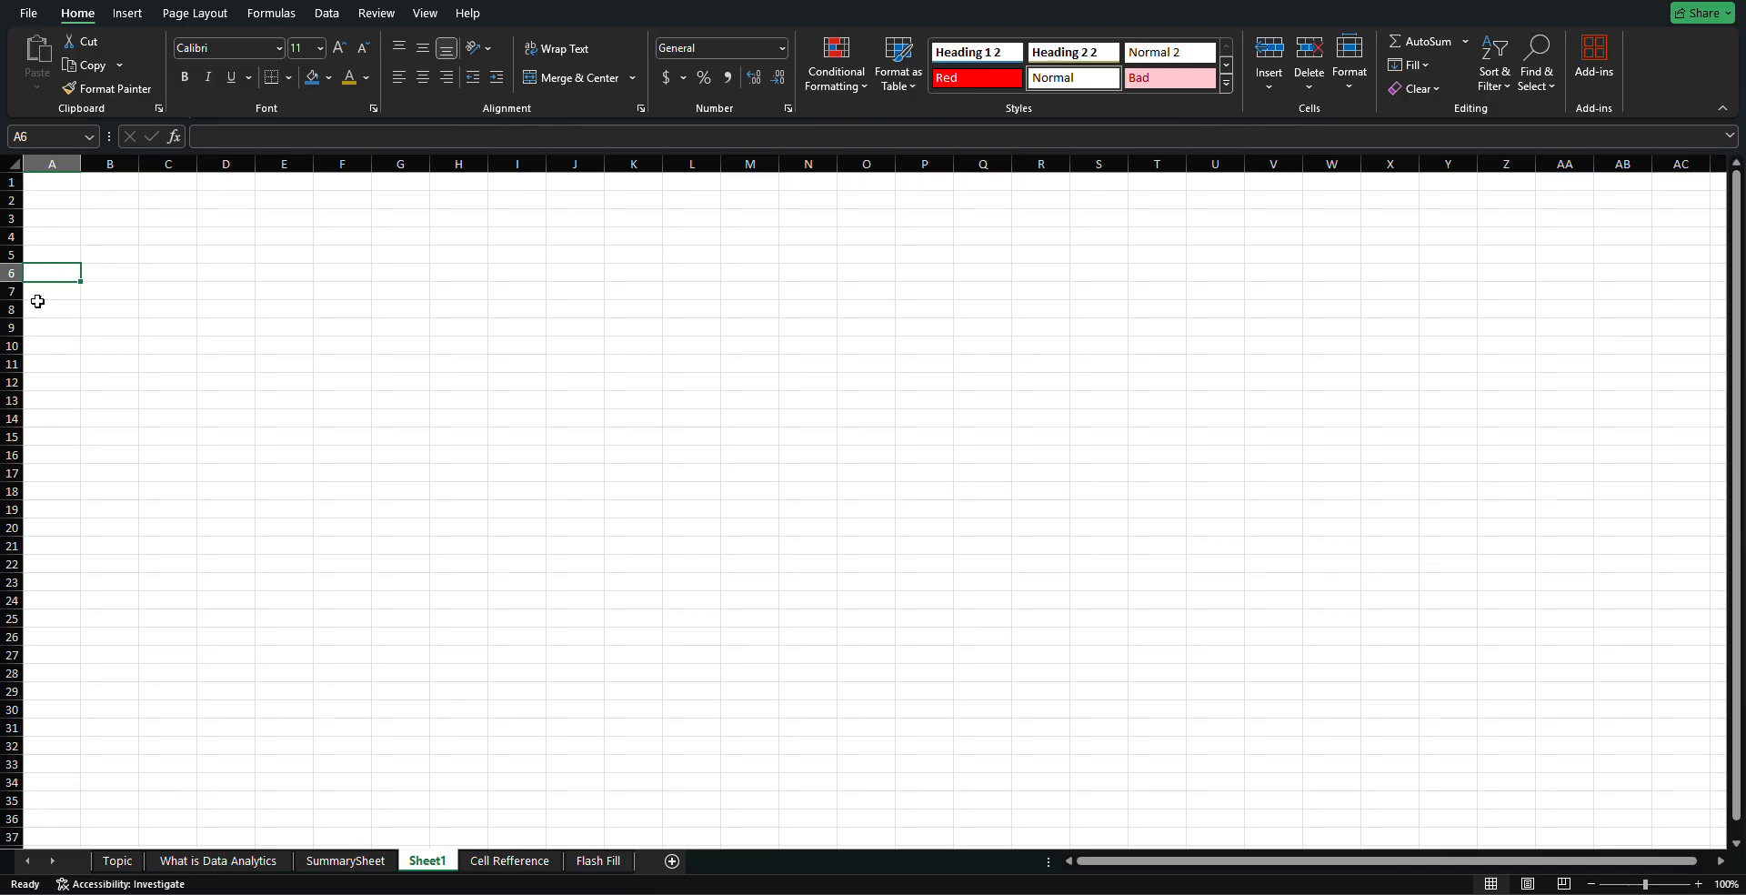
Select cell F9 and other cells around the middle of the grid
{"action": "left_click", "coordinate": [329, 326]}
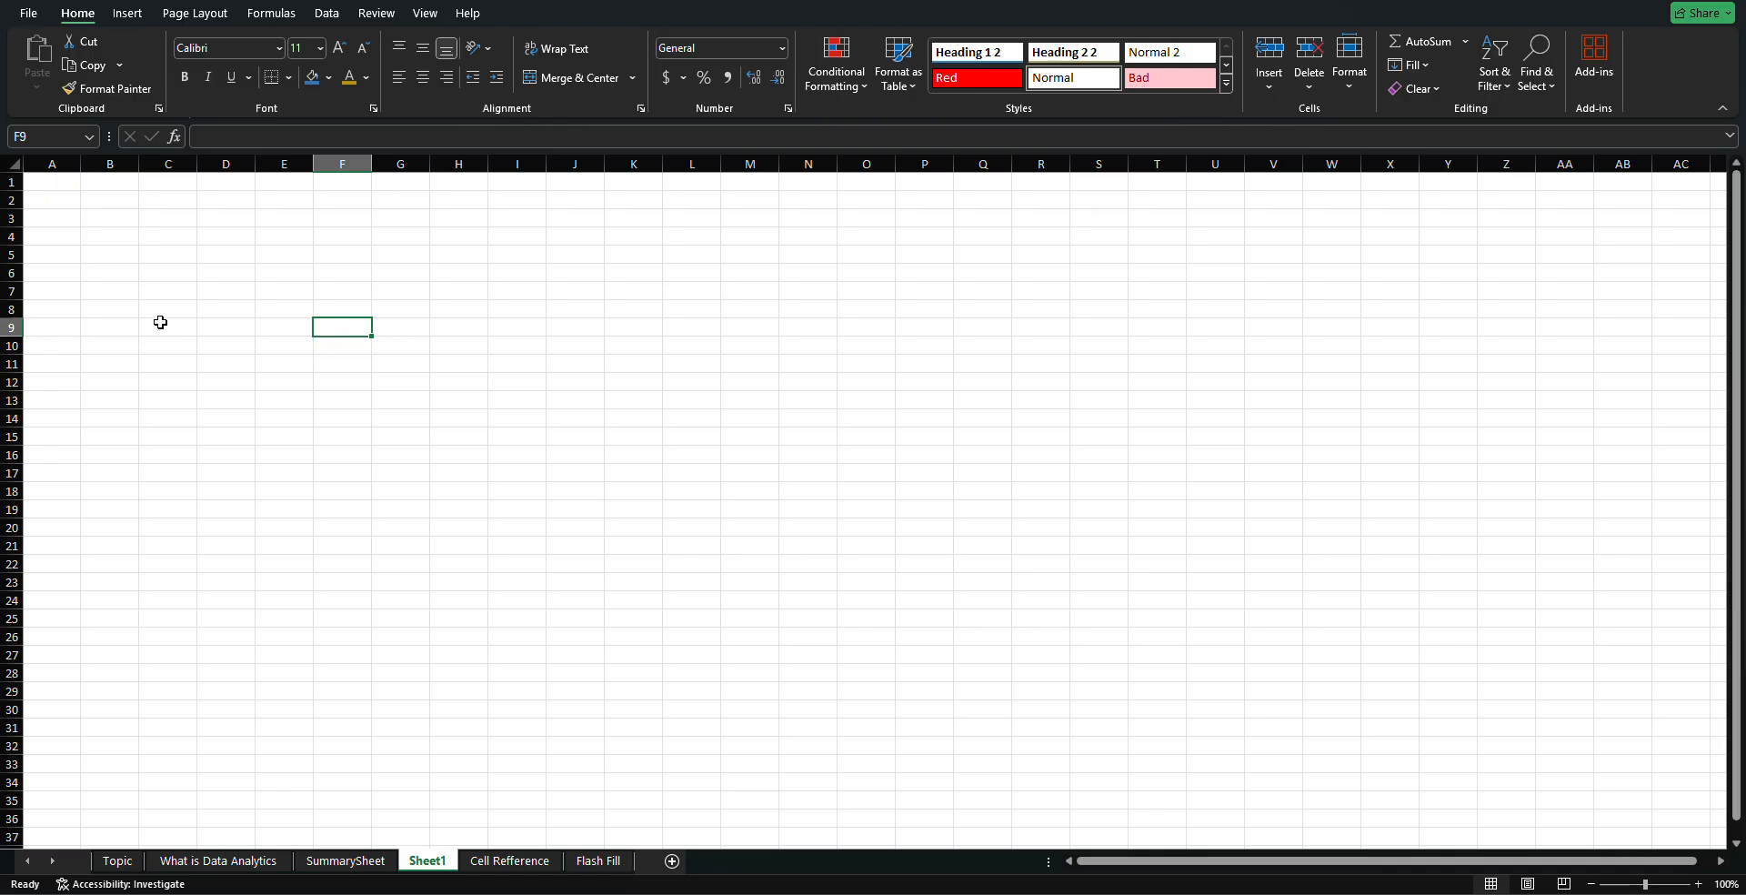
{"action": "left_click", "coordinate": [382, 312]}
{"action": "left_click", "coordinate": [382, 274]}
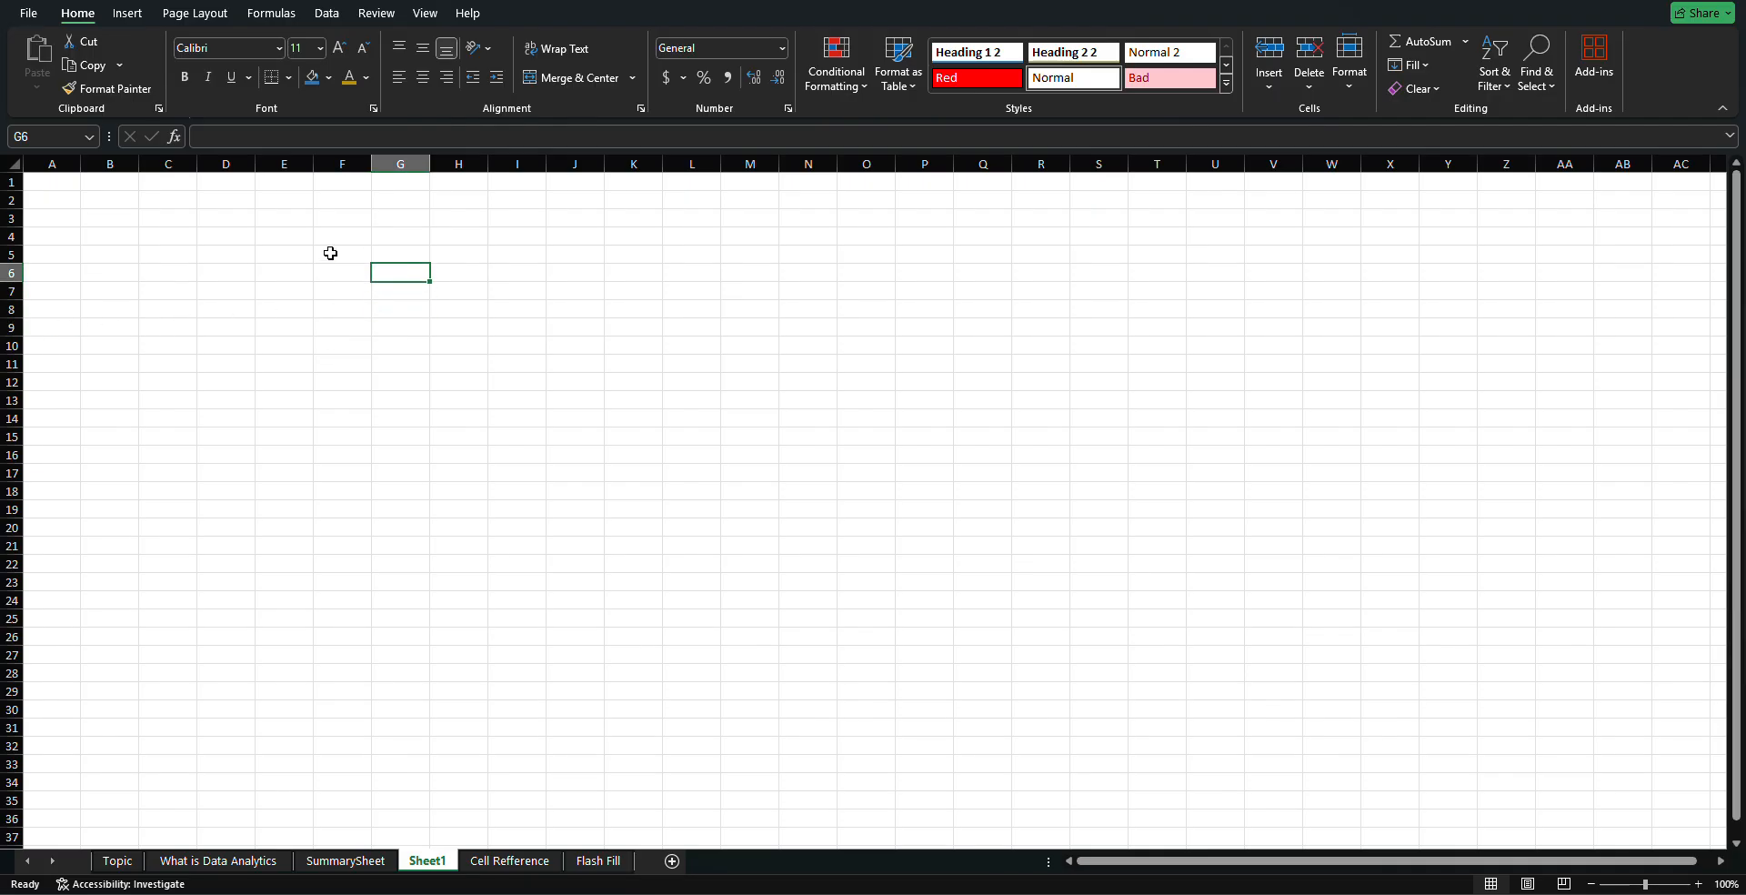
{"action": "left_click", "coordinate": [297, 256]}
{"action": "left_click", "coordinate": [397, 349]}
{"action": "left_click", "coordinate": [459, 364]}
{"action": "left_click", "coordinate": [341, 364]}
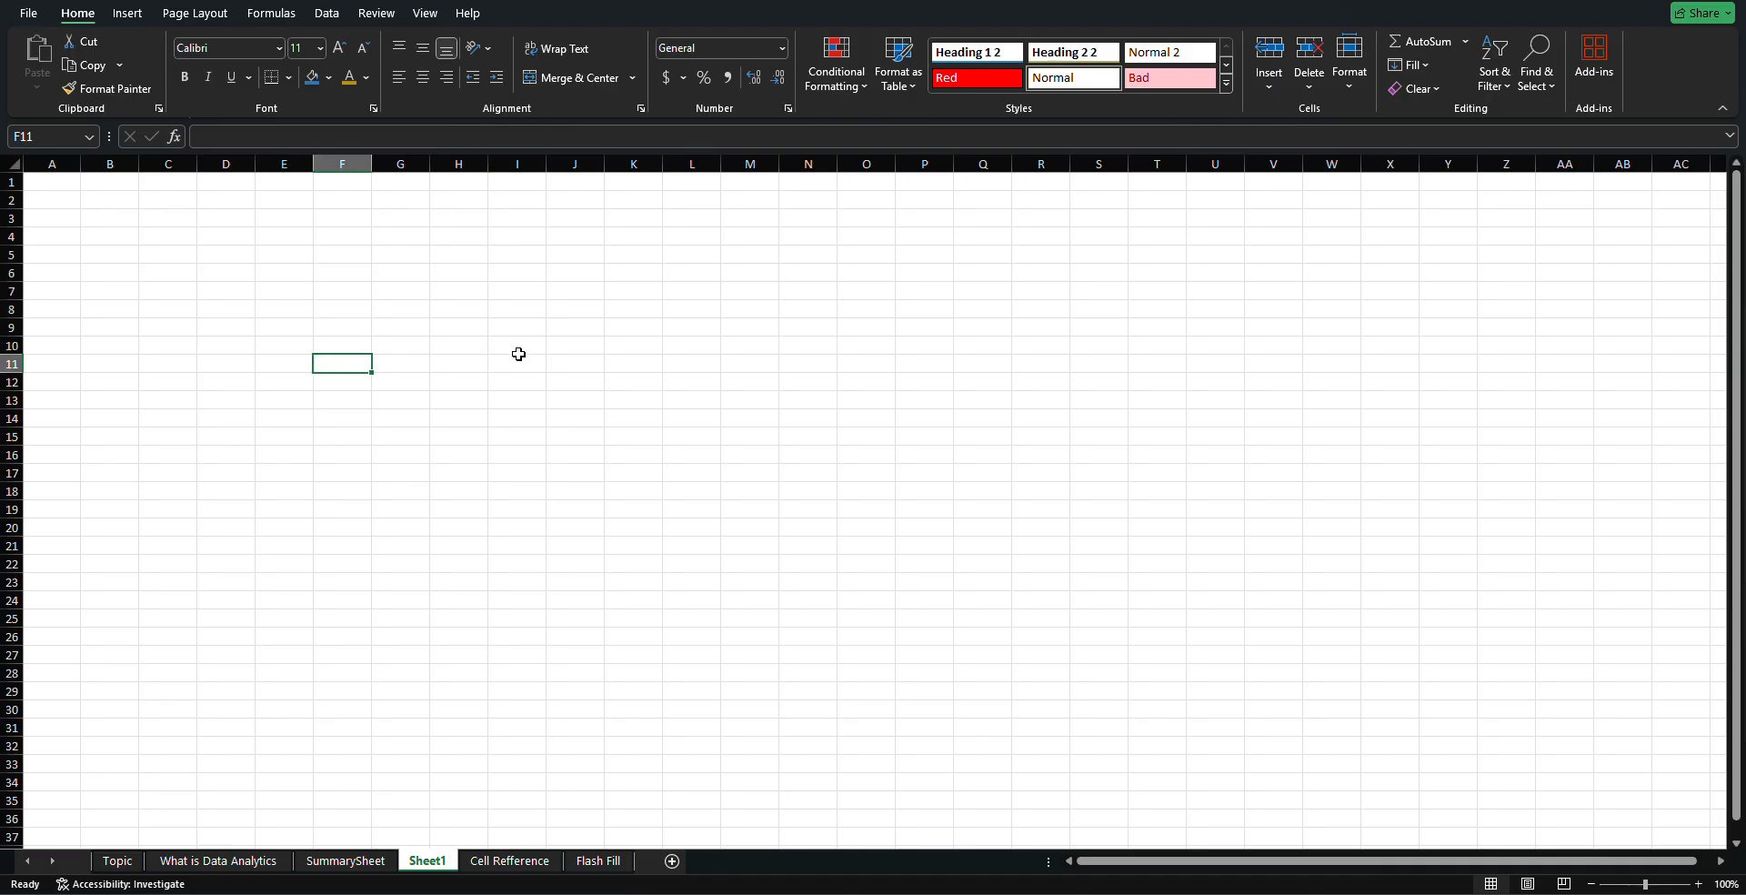
{"action": "left_click", "coordinate": [520, 365]}
{"action": "left_click", "coordinate": [468, 434]}
{"action": "left_click", "coordinate": [573, 401]}
{"action": "left_click", "coordinate": [462, 362]}
{"action": "left_click", "coordinate": [286, 312]}
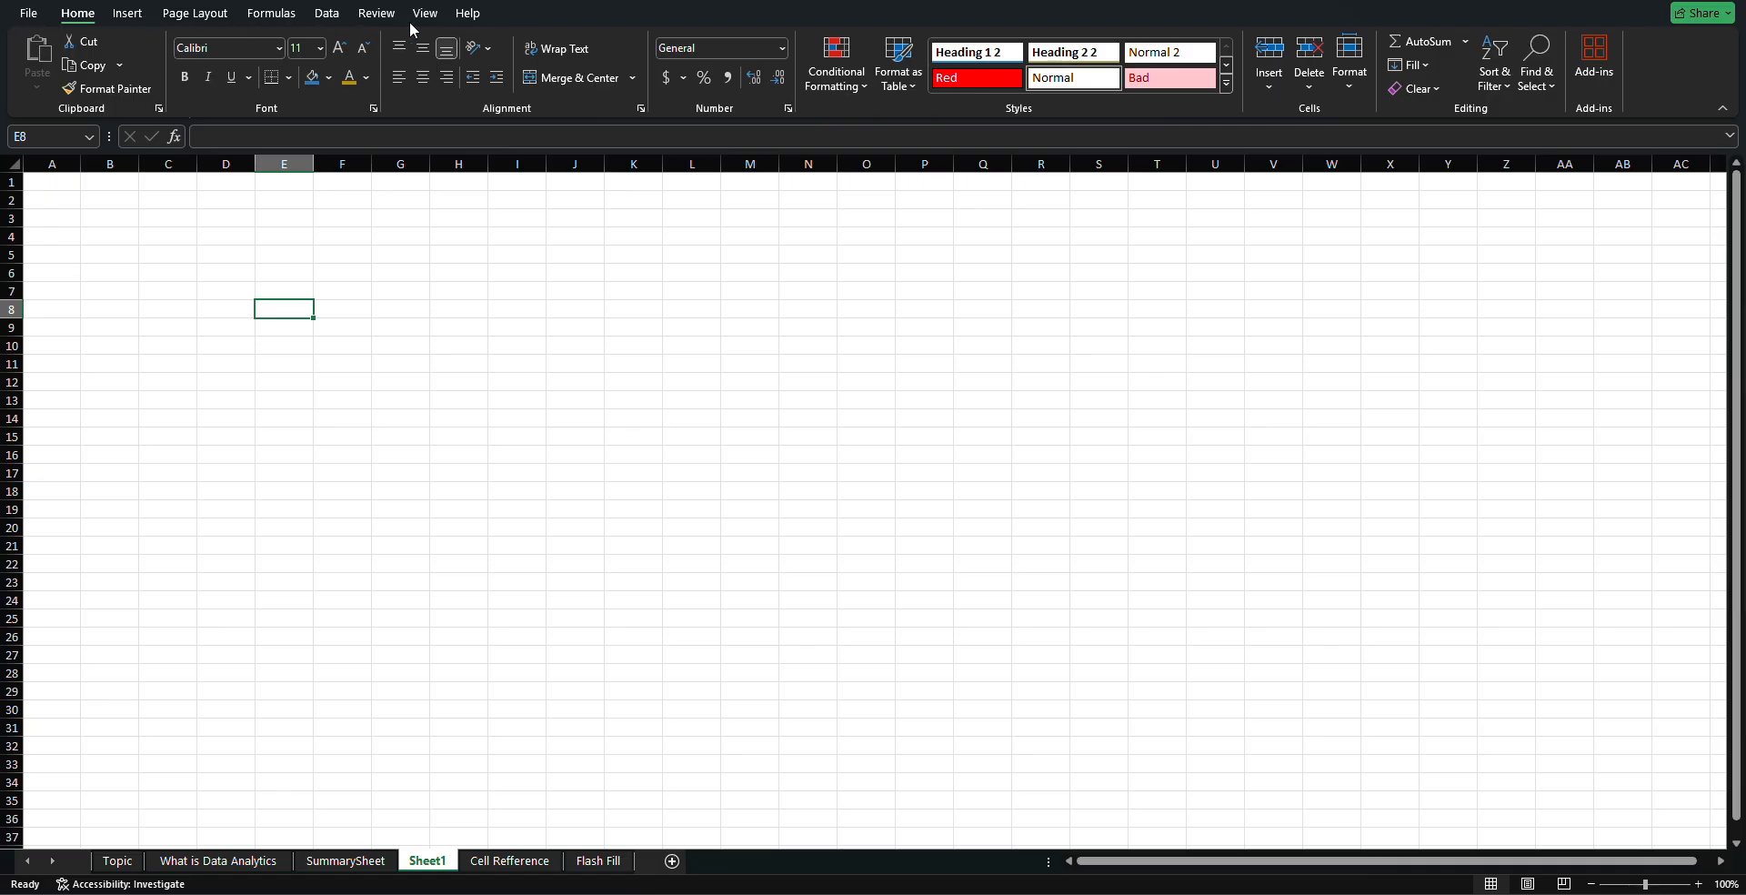
Browse the Insert, Page Layout, Formulas, Data, Review, View and Help ribbons, then return to Home
{"action": "left_click", "coordinate": [127, 14]}
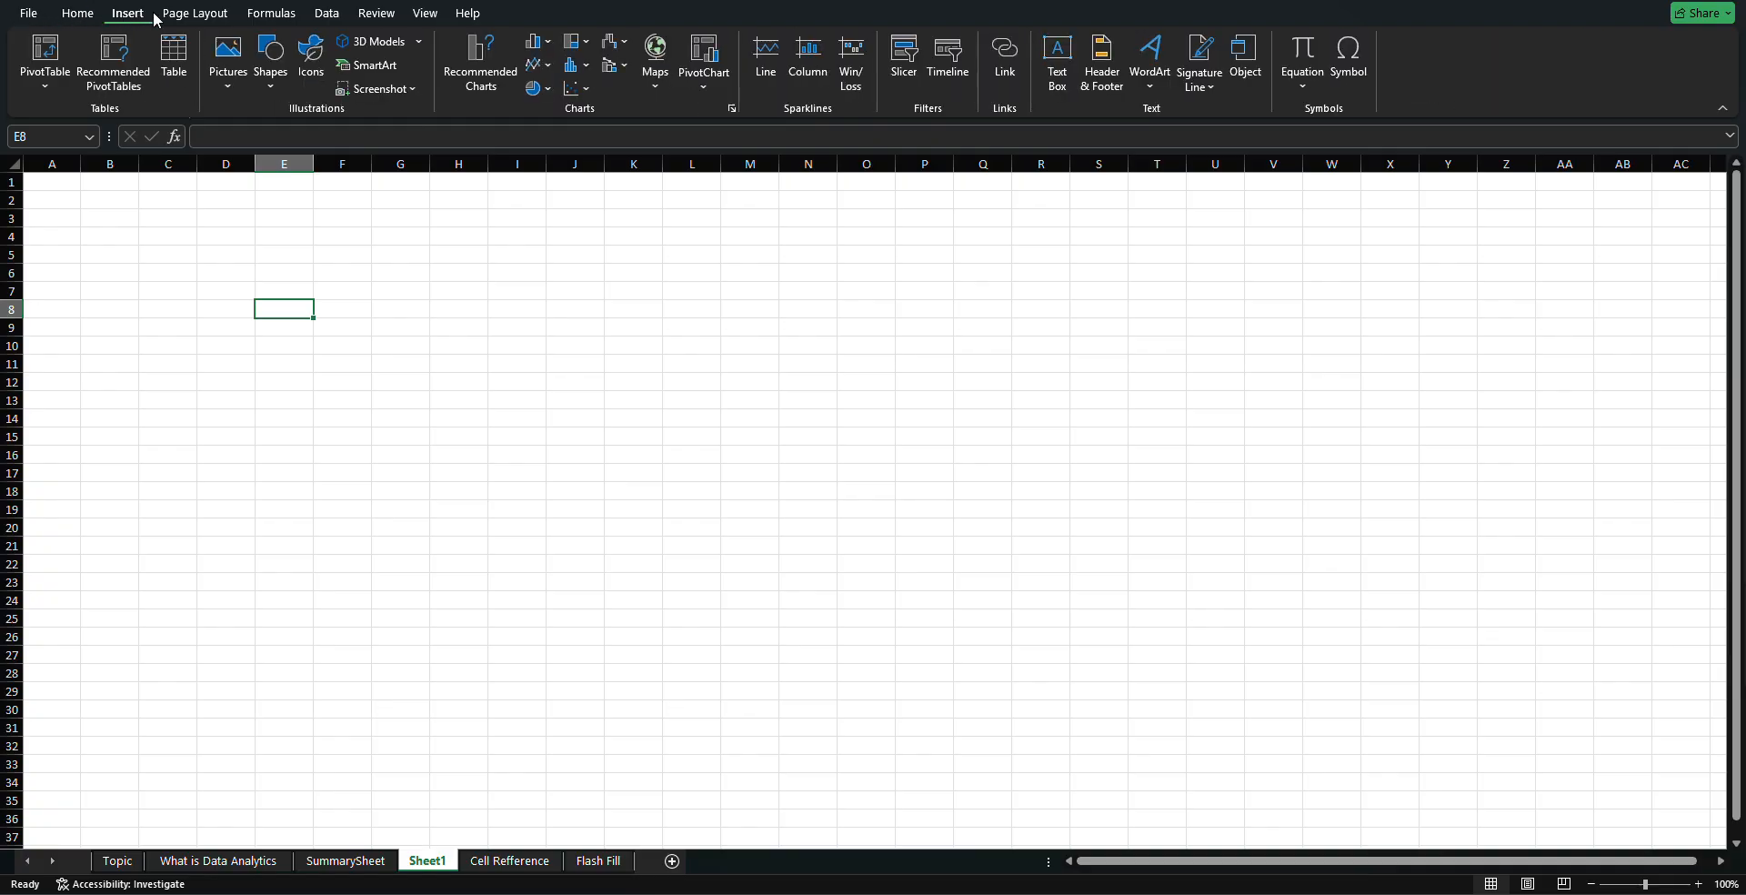
{"action": "left_click", "coordinate": [218, 16]}
{"action": "left_click", "coordinate": [270, 13]}
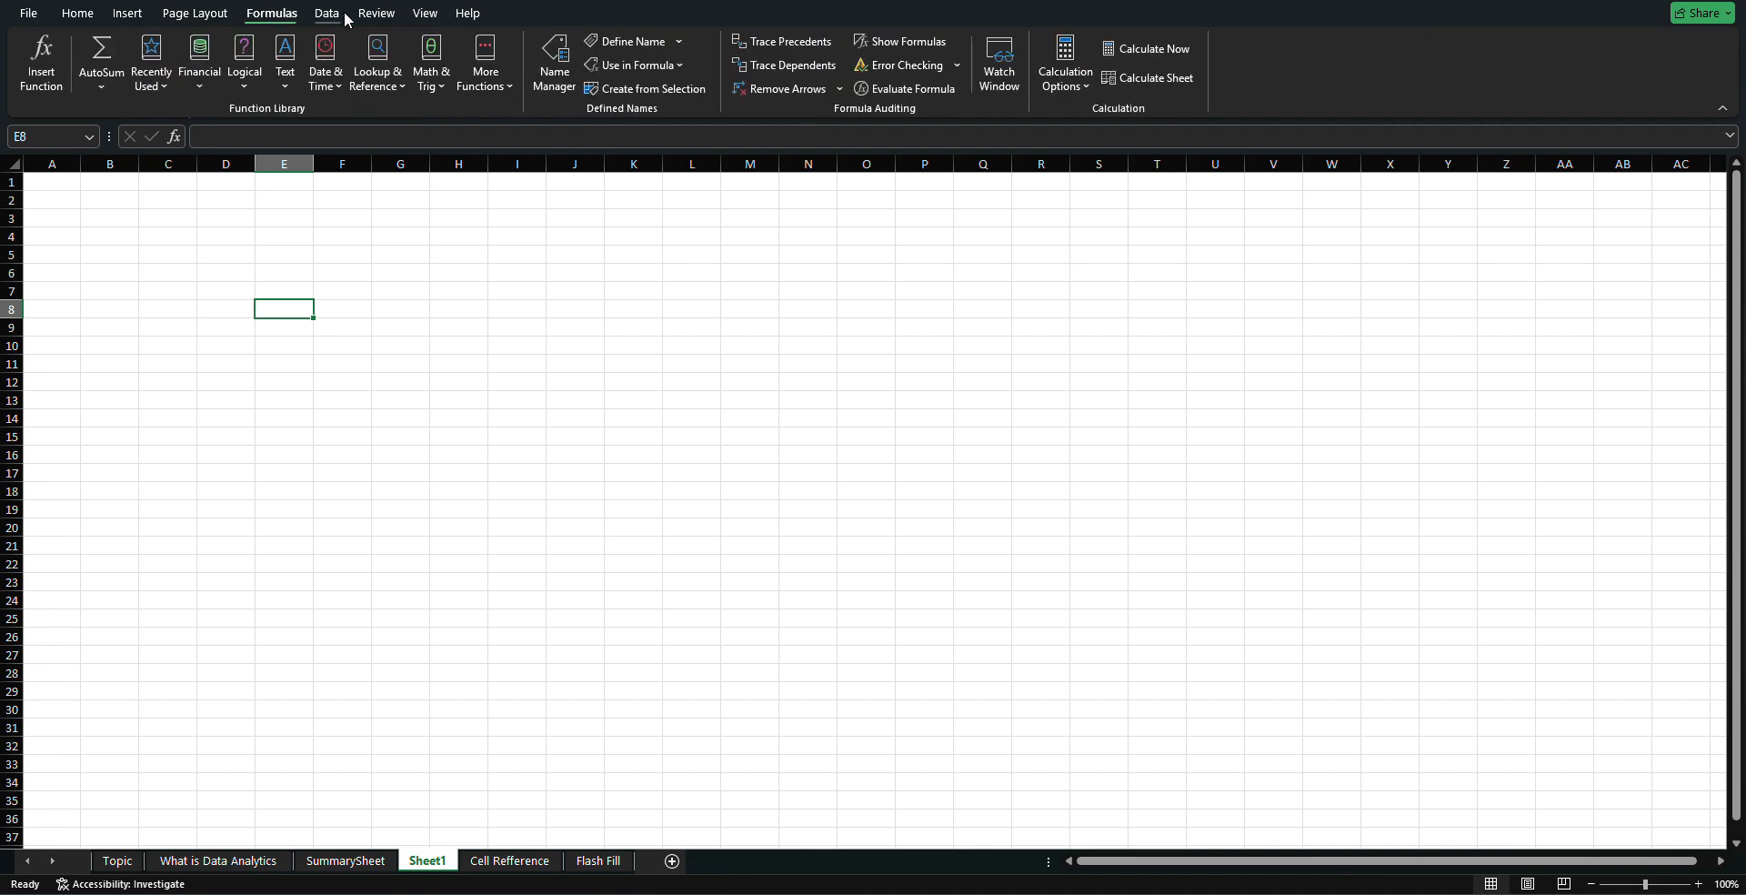
{"action": "left_click", "coordinate": [328, 14]}
{"action": "left_click", "coordinate": [387, 16]}
{"action": "left_click", "coordinate": [424, 14]}
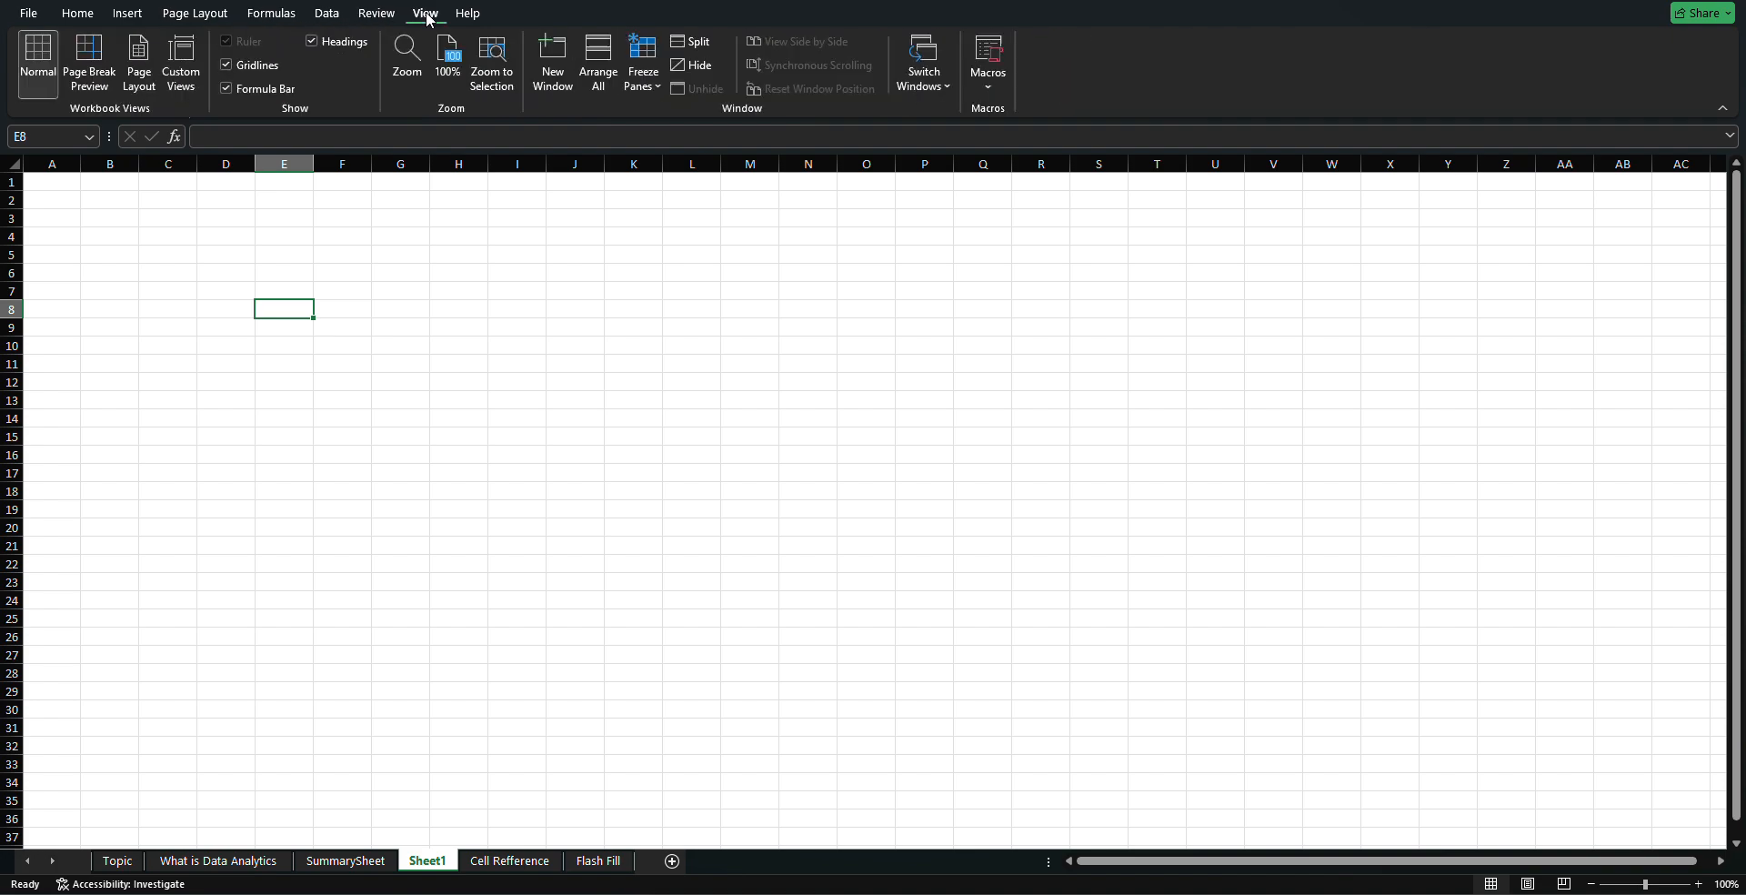
{"action": "left_click", "coordinate": [461, 16]}
{"action": "left_click", "coordinate": [76, 15]}
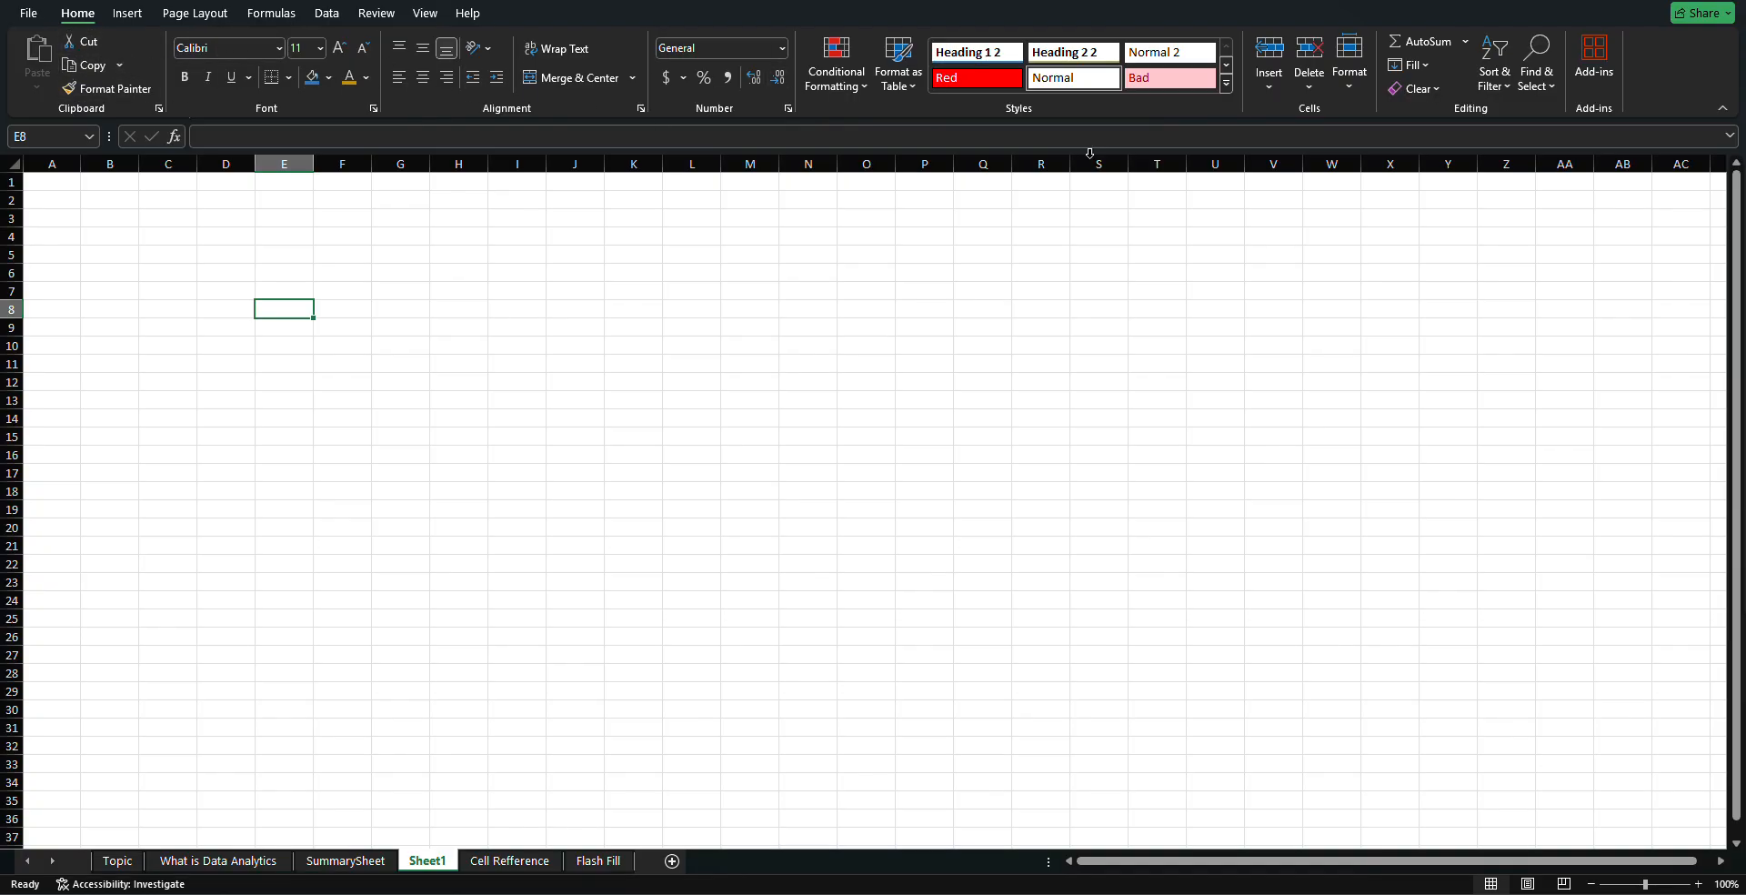
Select cell G4, pick up its formatting with Format Painter, and copy it
{"action": "left_click", "coordinate": [550, 273]}
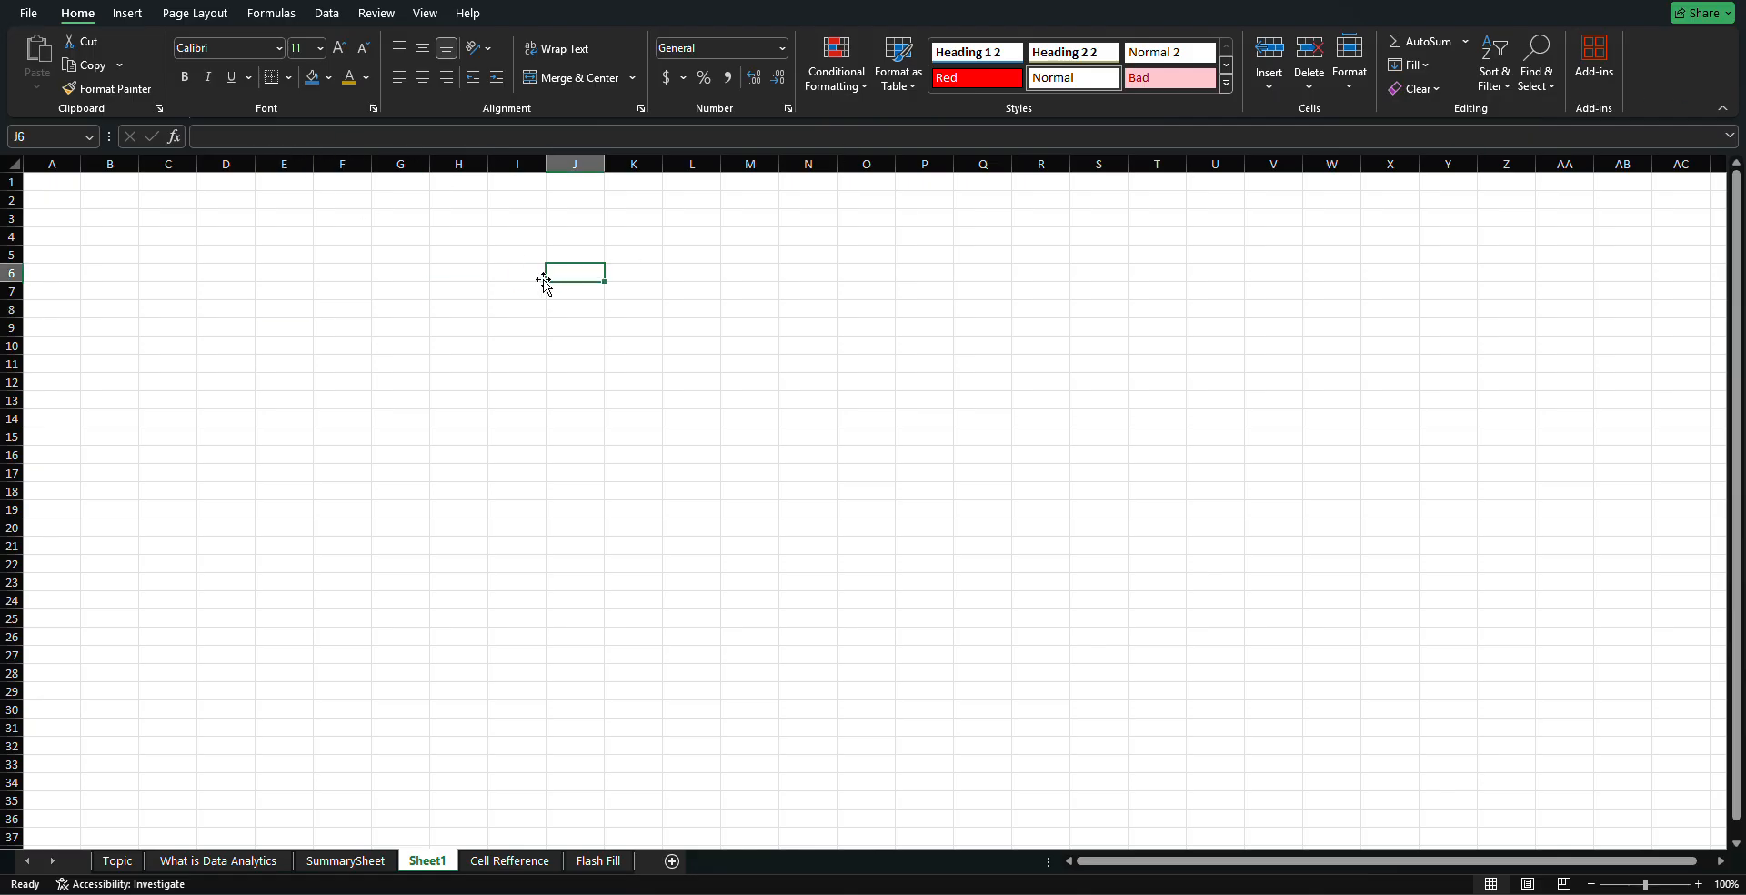
{"action": "left_click", "coordinate": [441, 253]}
{"action": "left_click", "coordinate": [284, 218]}
{"action": "left_click", "coordinate": [232, 284]}
{"action": "left_click", "coordinate": [331, 289]}
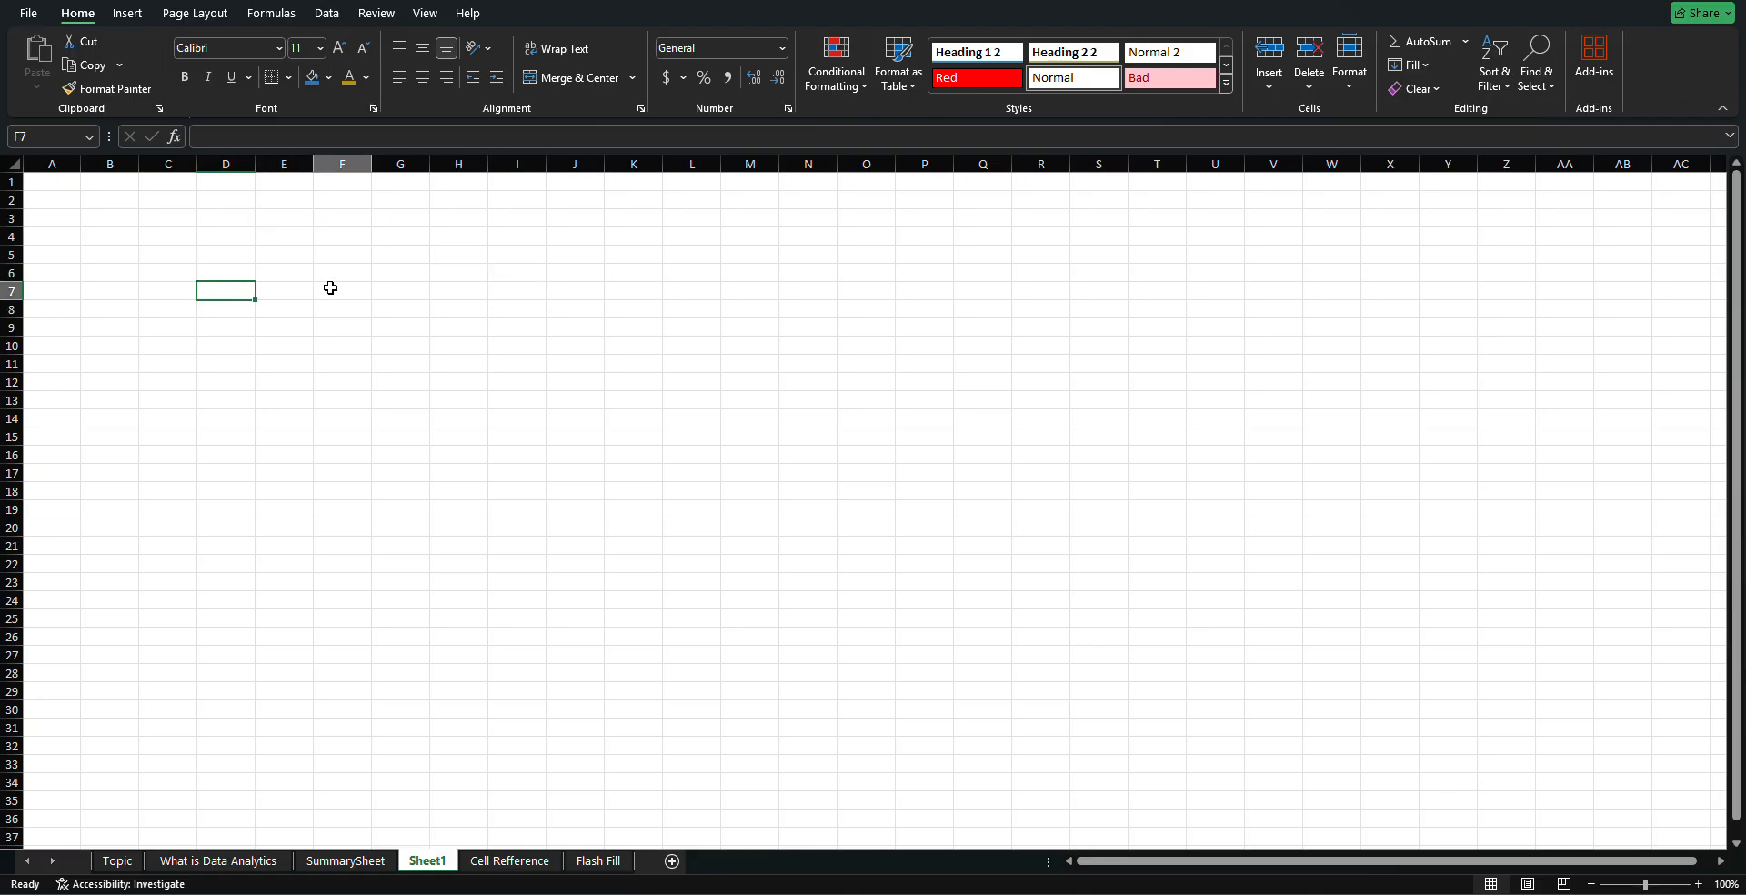
{"action": "left_click", "coordinate": [373, 268]}
{"action": "left_click", "coordinate": [373, 256]}
{"action": "left_click", "coordinate": [374, 238]}
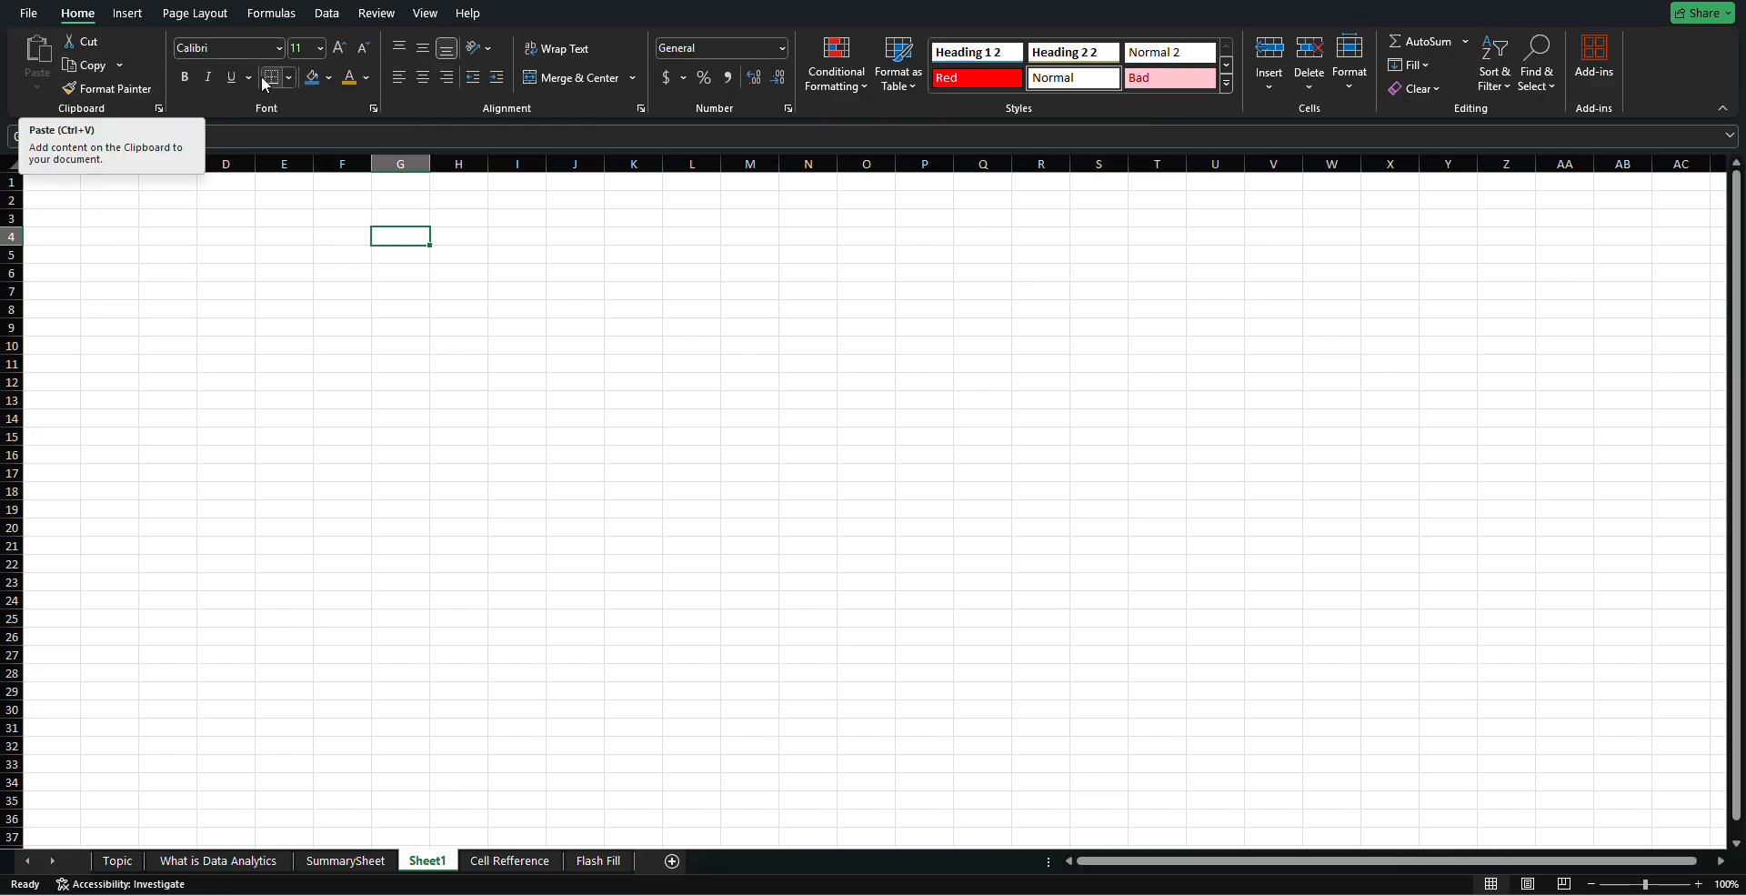
{"action": "left_click", "coordinate": [129, 88]}
{"action": "left_click", "coordinate": [82, 41]}
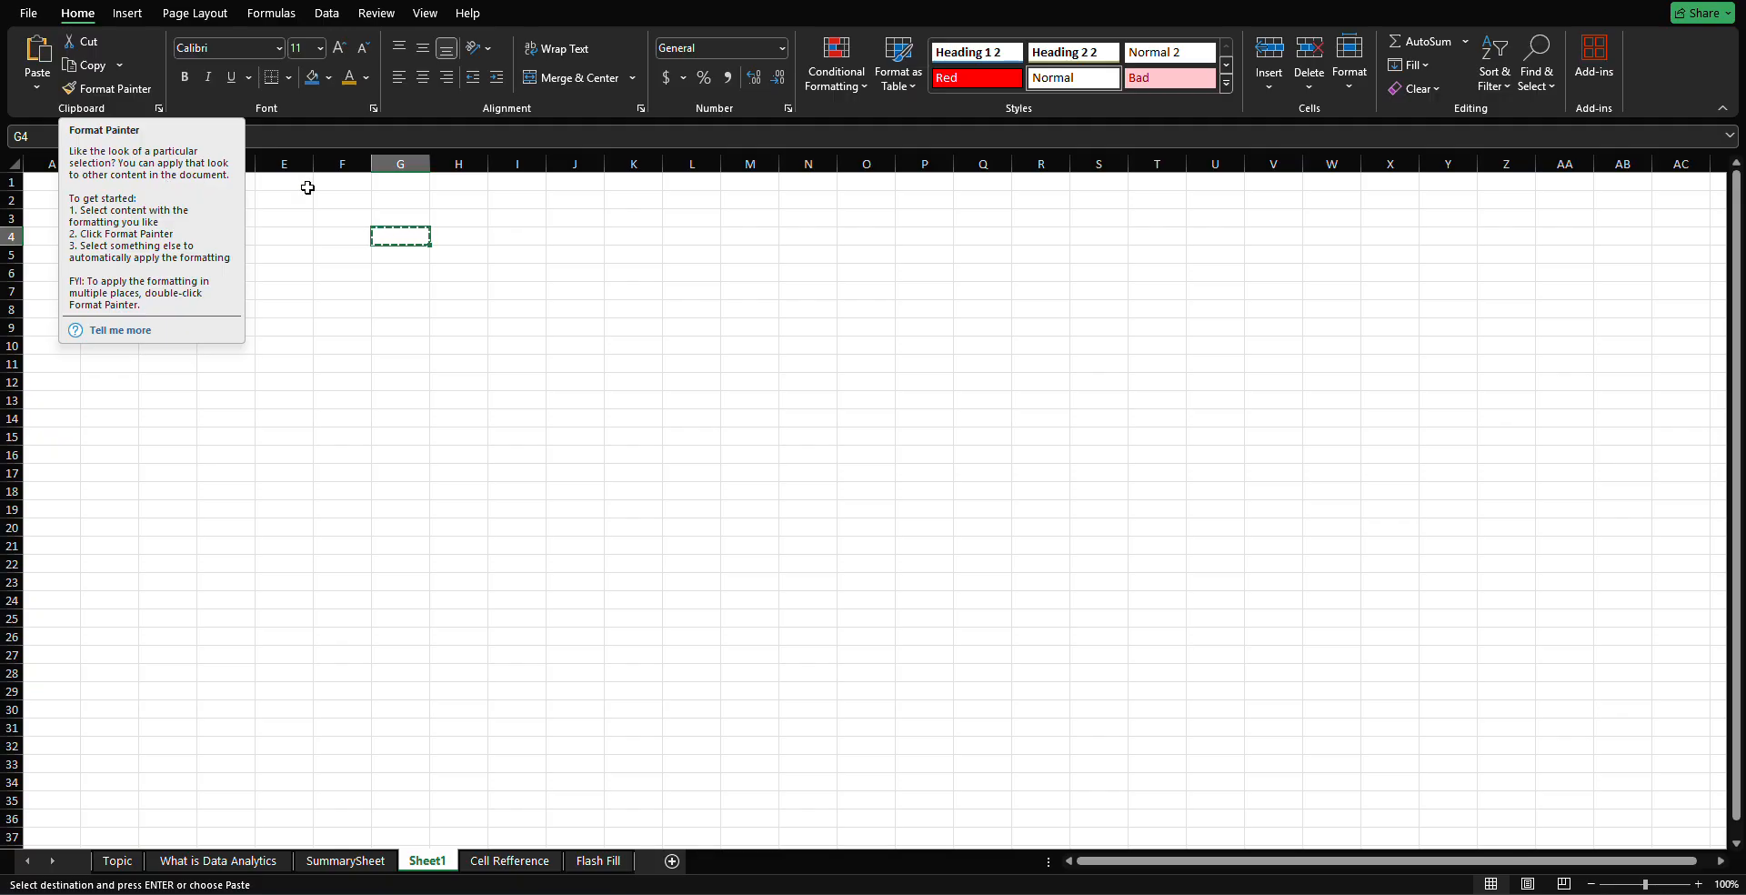
Select cell I4 and begin typing the person's name into it
{"action": "left_click", "coordinate": [363, 200]}
{"action": "left_click", "coordinate": [469, 271]}
{"action": "left_click", "coordinate": [433, 239]}
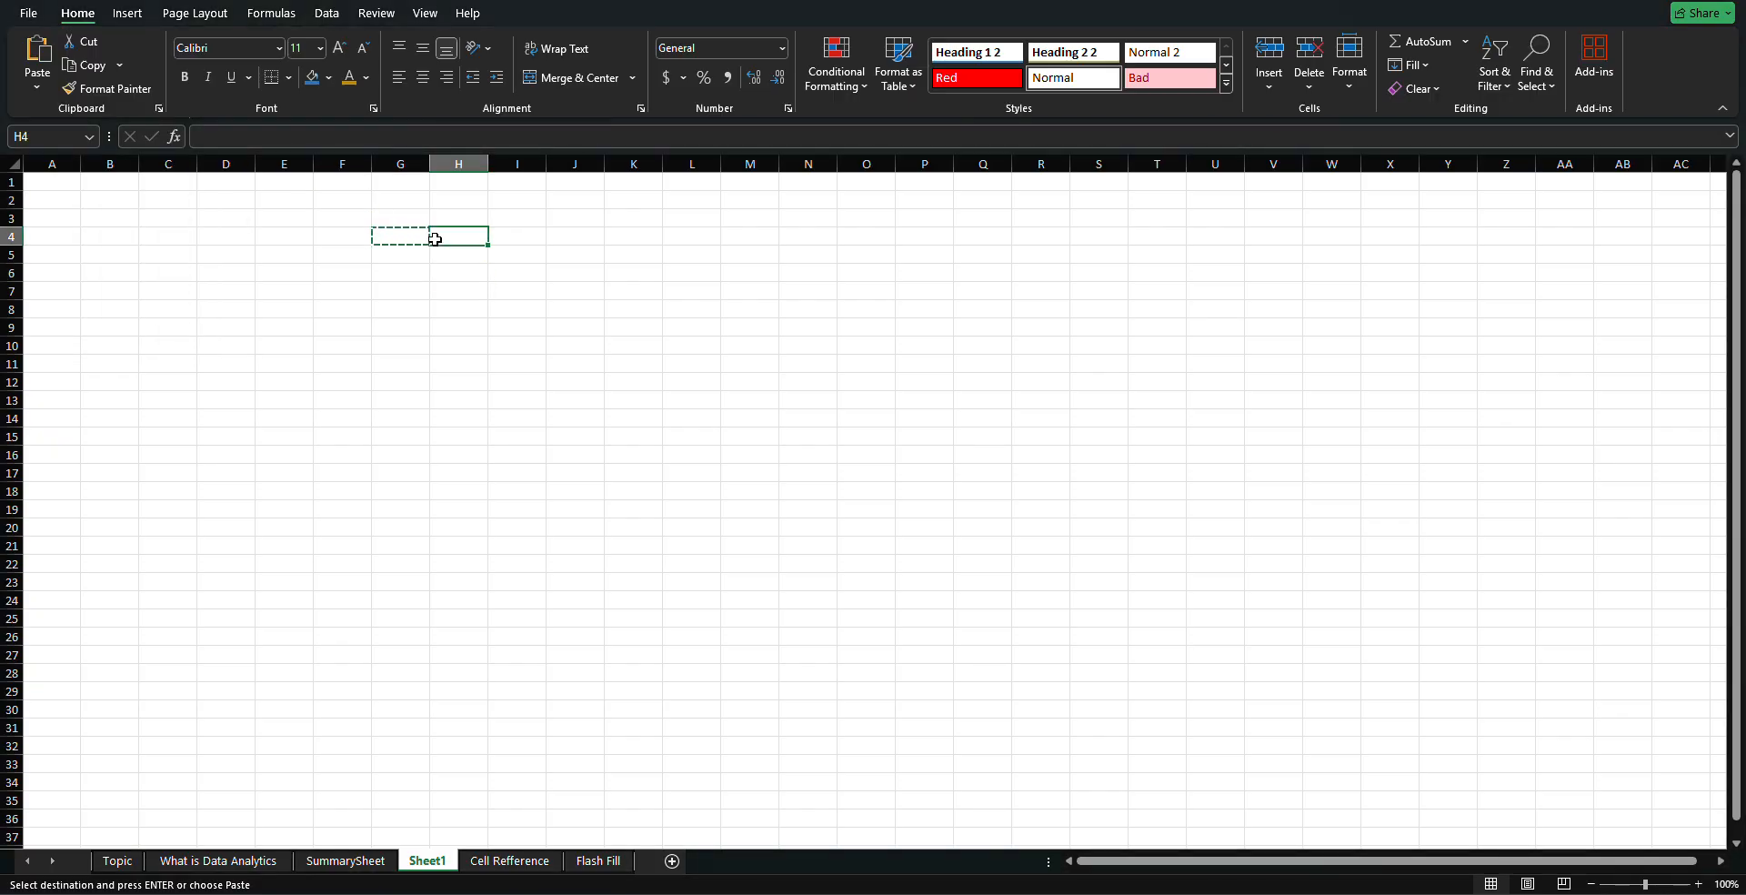
{"action": "key", "text": "Home"}
{"action": "left_click", "coordinate": [397, 234]}
{"action": "left_click", "coordinate": [515, 234]}
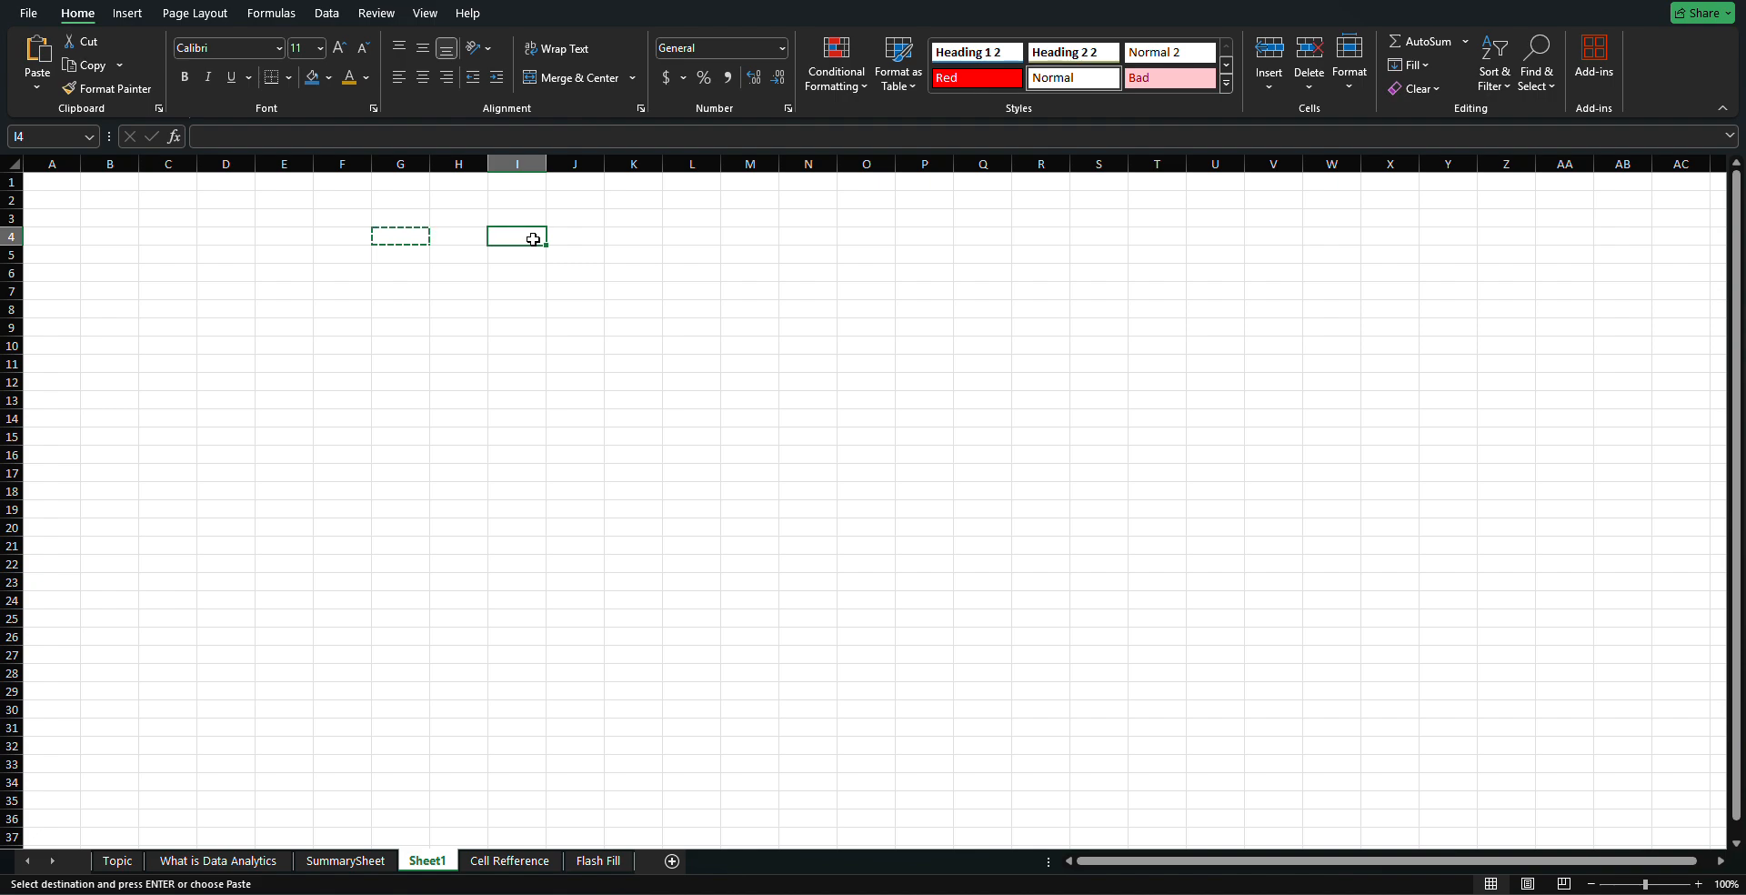
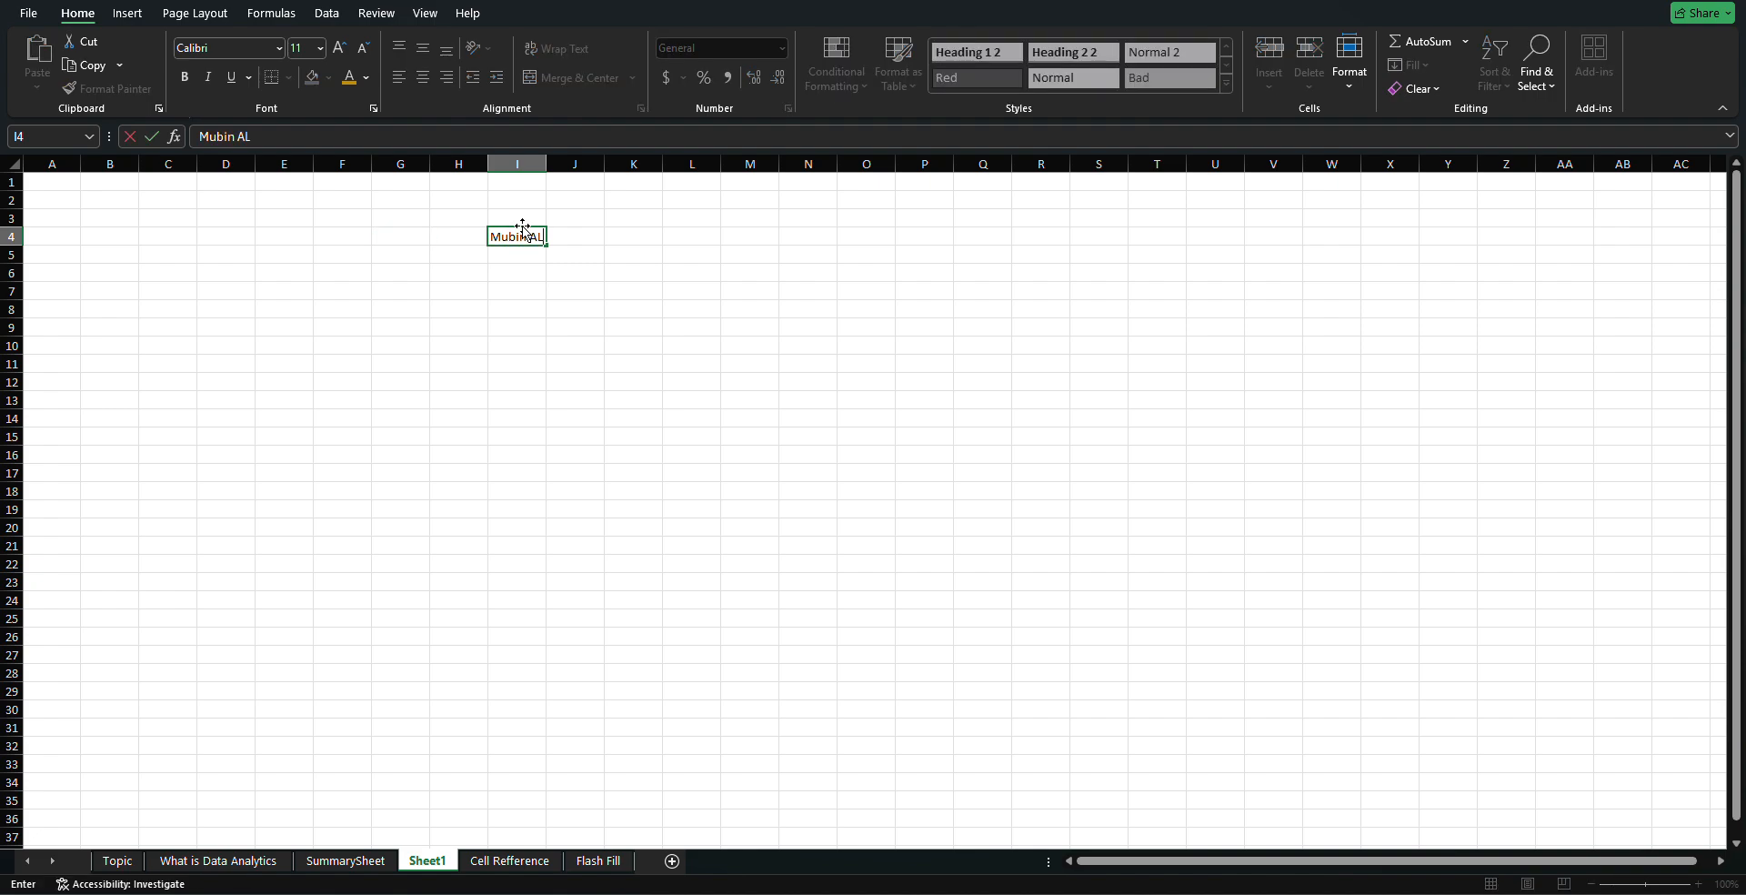
Confirm the name in I4 and autofit column I to its width
{"action": "left_click", "coordinate": [545, 176]}
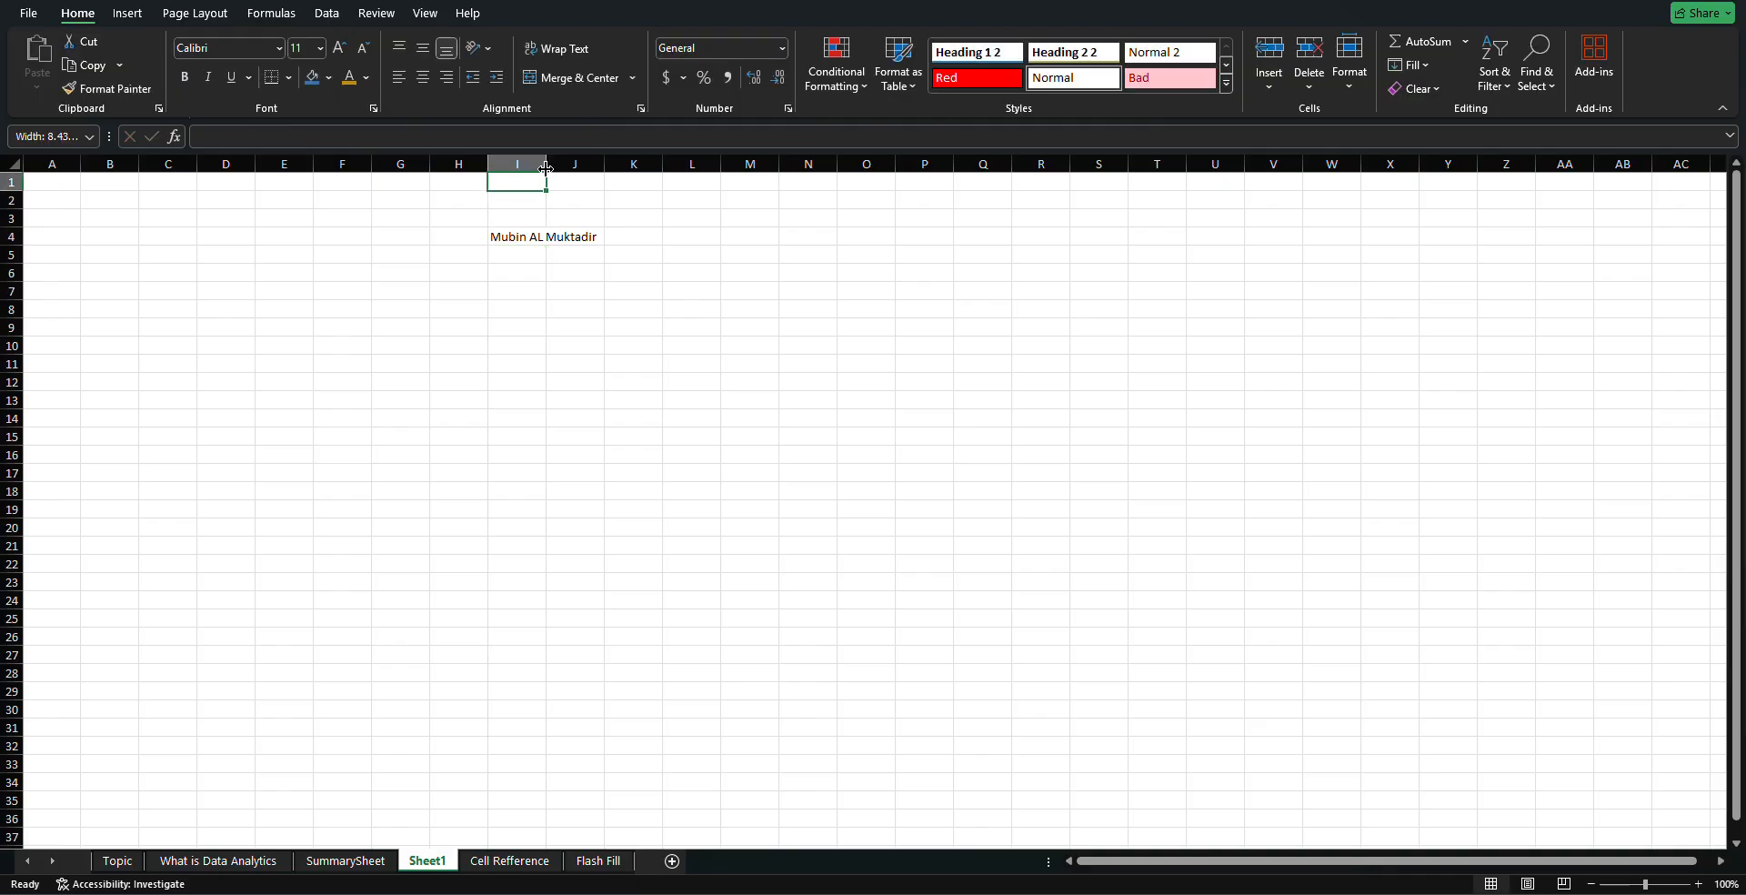
{"action": "left_click_drag", "start_coordinate": [546, 168], "coordinate": [546, 168]}
{"action": "double_click", "coordinate": [546, 169]}
{"action": "left_click", "coordinate": [545, 168]}
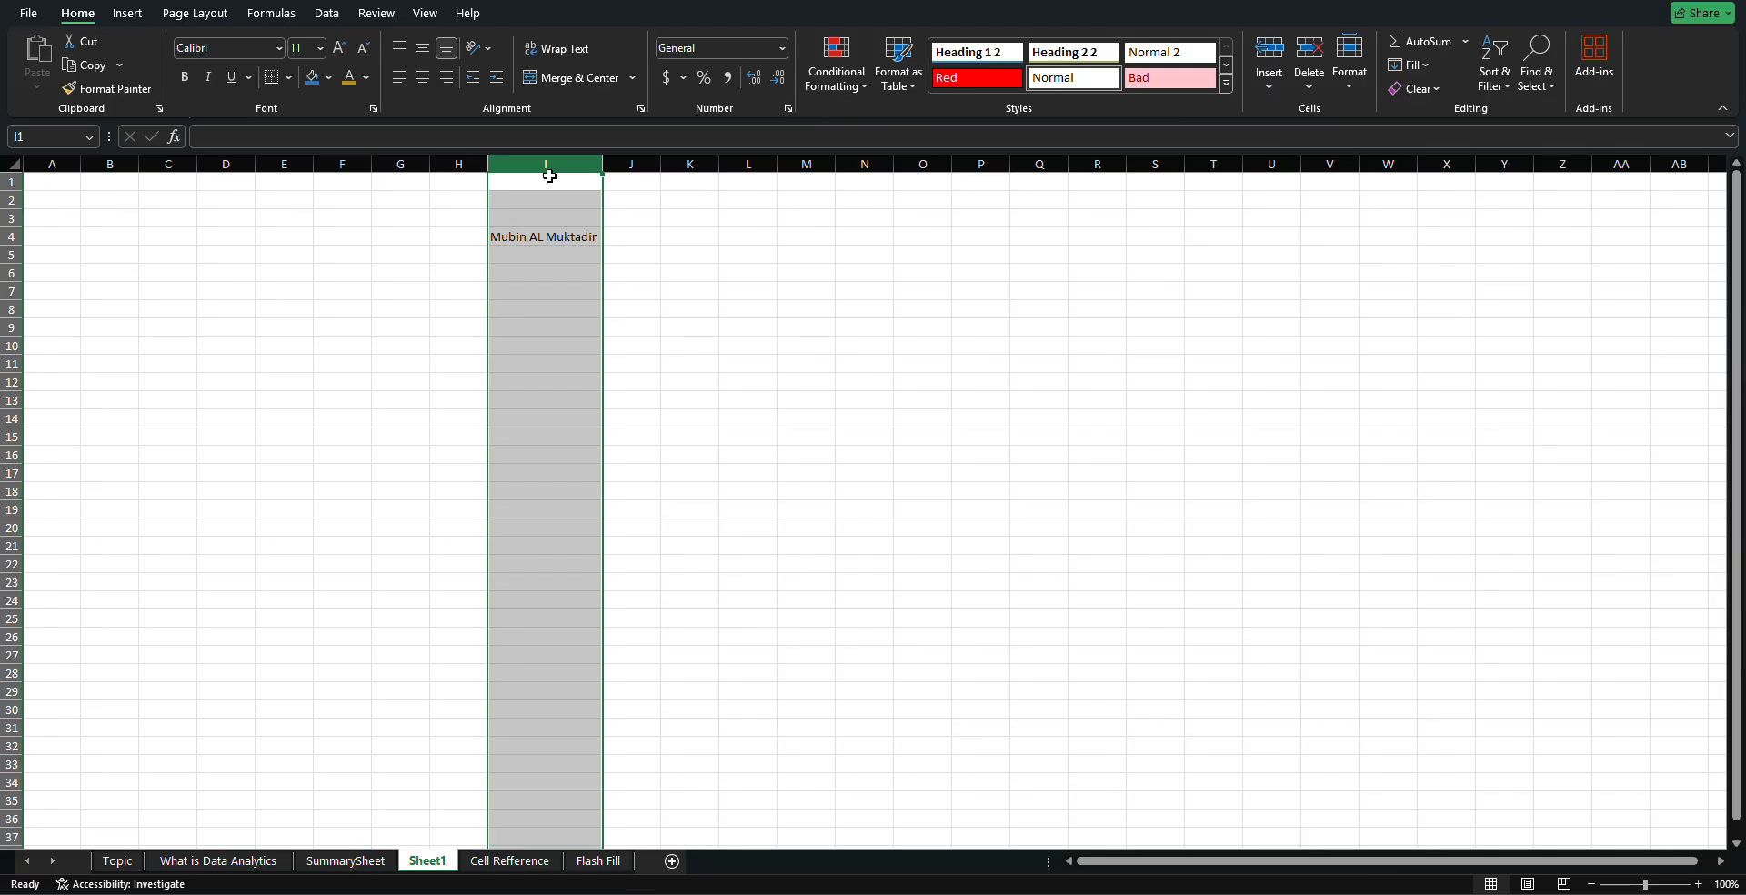
{"action": "left_click", "coordinate": [641, 252]}
{"action": "left_click", "coordinate": [593, 234]}
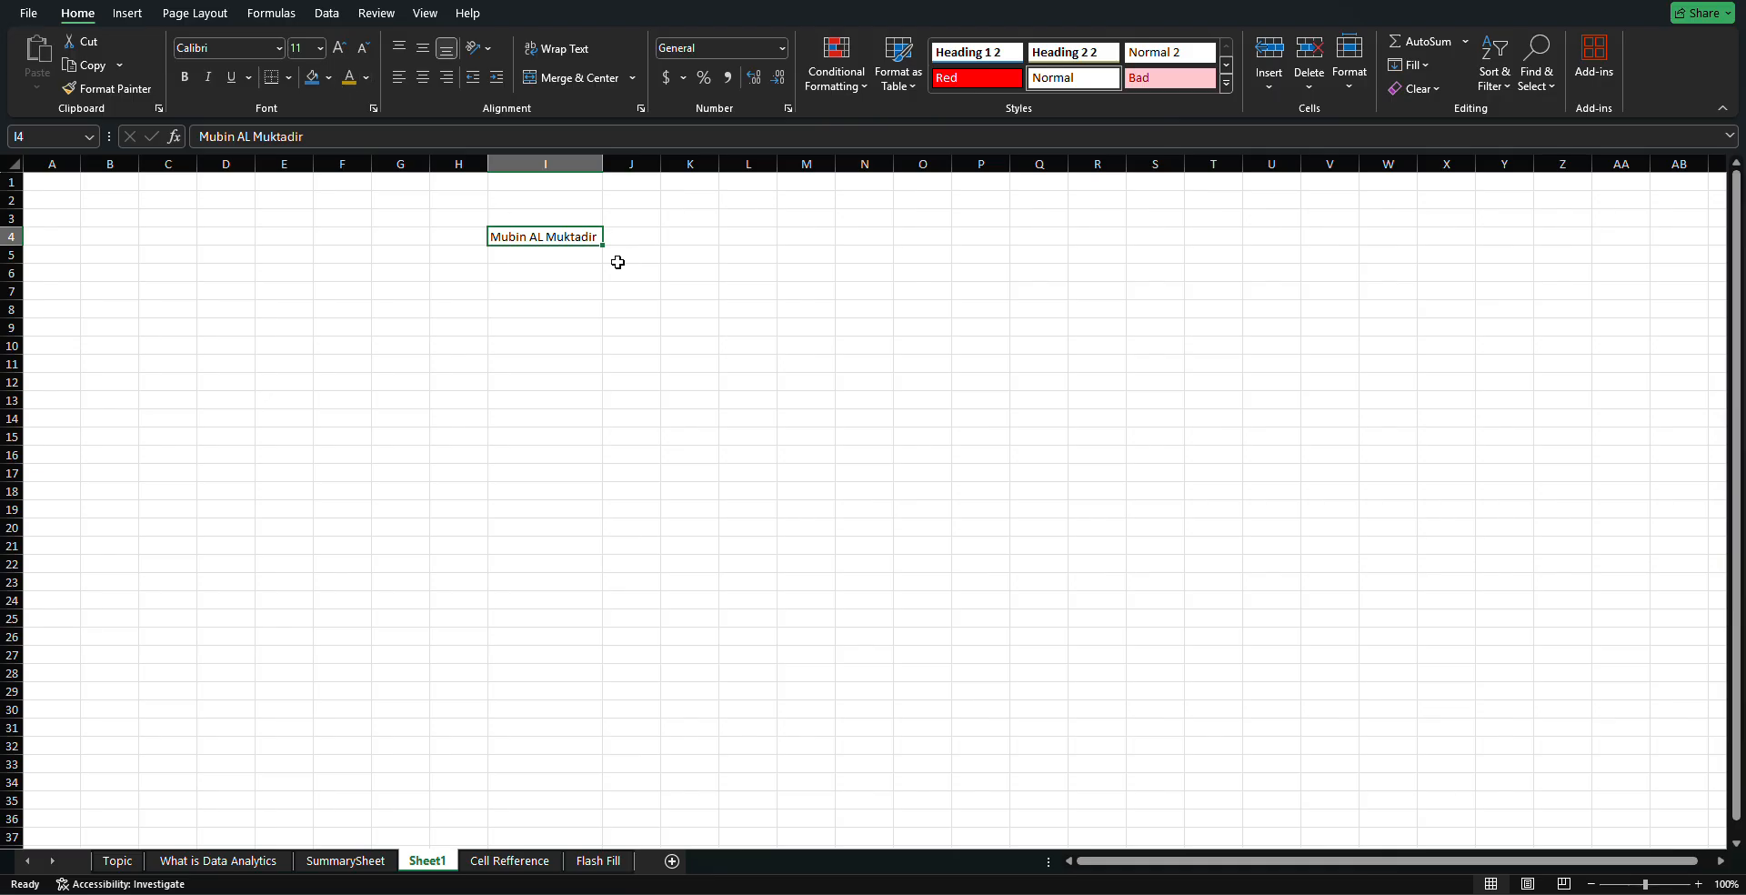
Fill I4 with dark orange-brown and set its text to a light theme colour
{"action": "left_click", "coordinate": [347, 80]}
{"action": "left_click", "coordinate": [312, 77]}
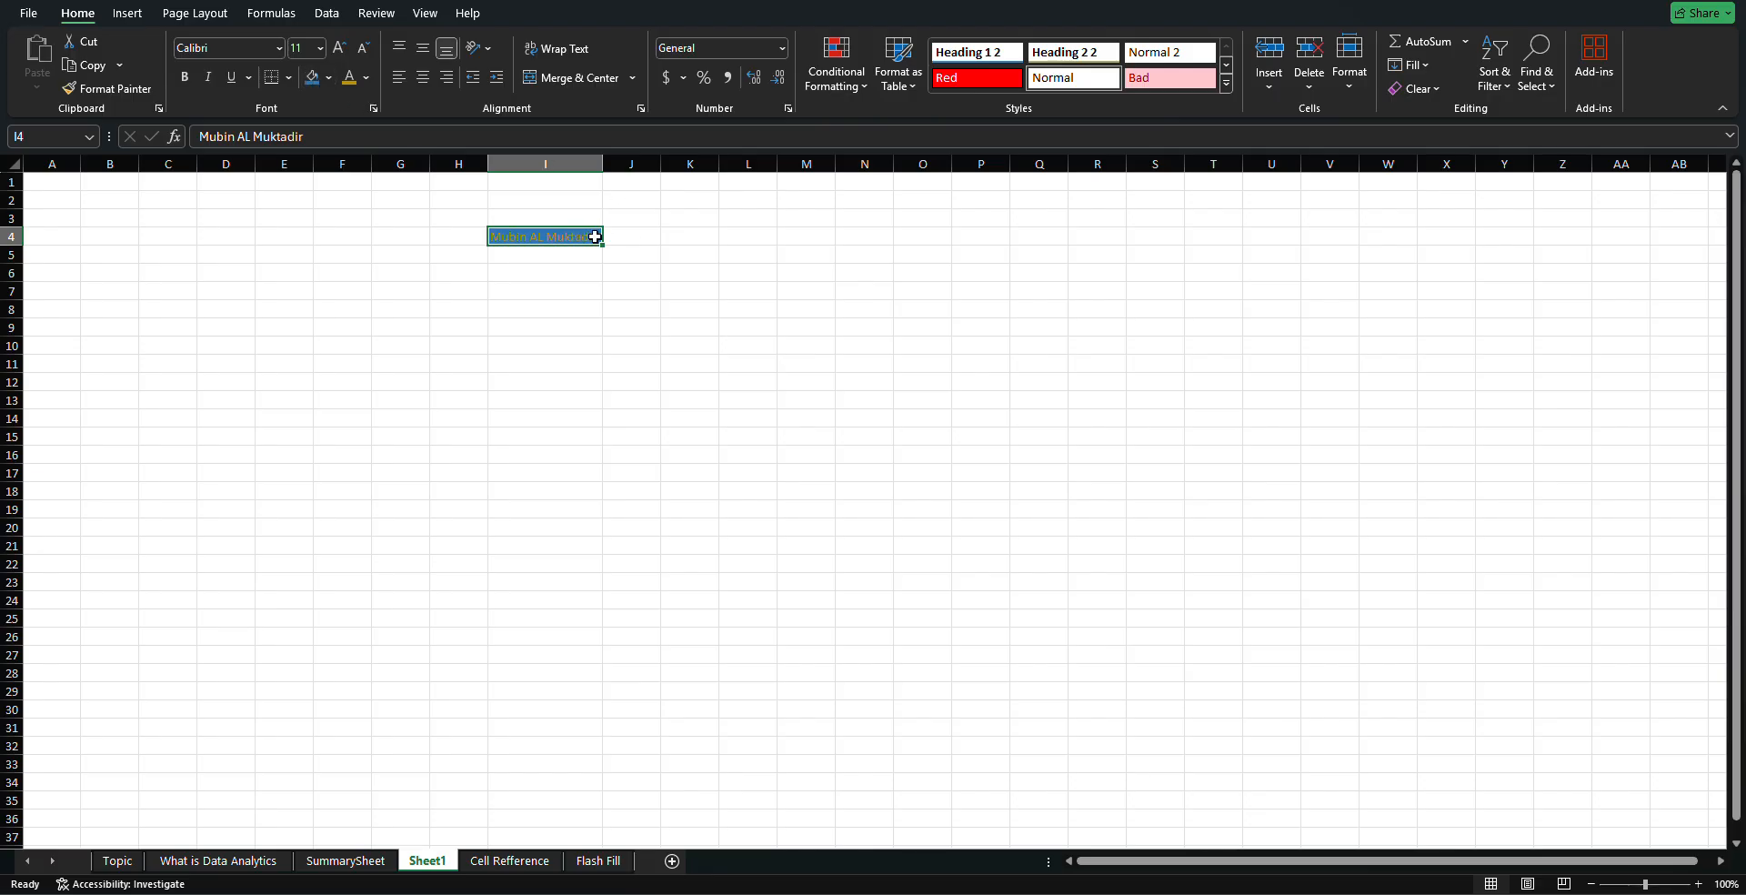
{"action": "left_click", "coordinate": [328, 78]}
{"action": "left_click", "coordinate": [388, 197]}
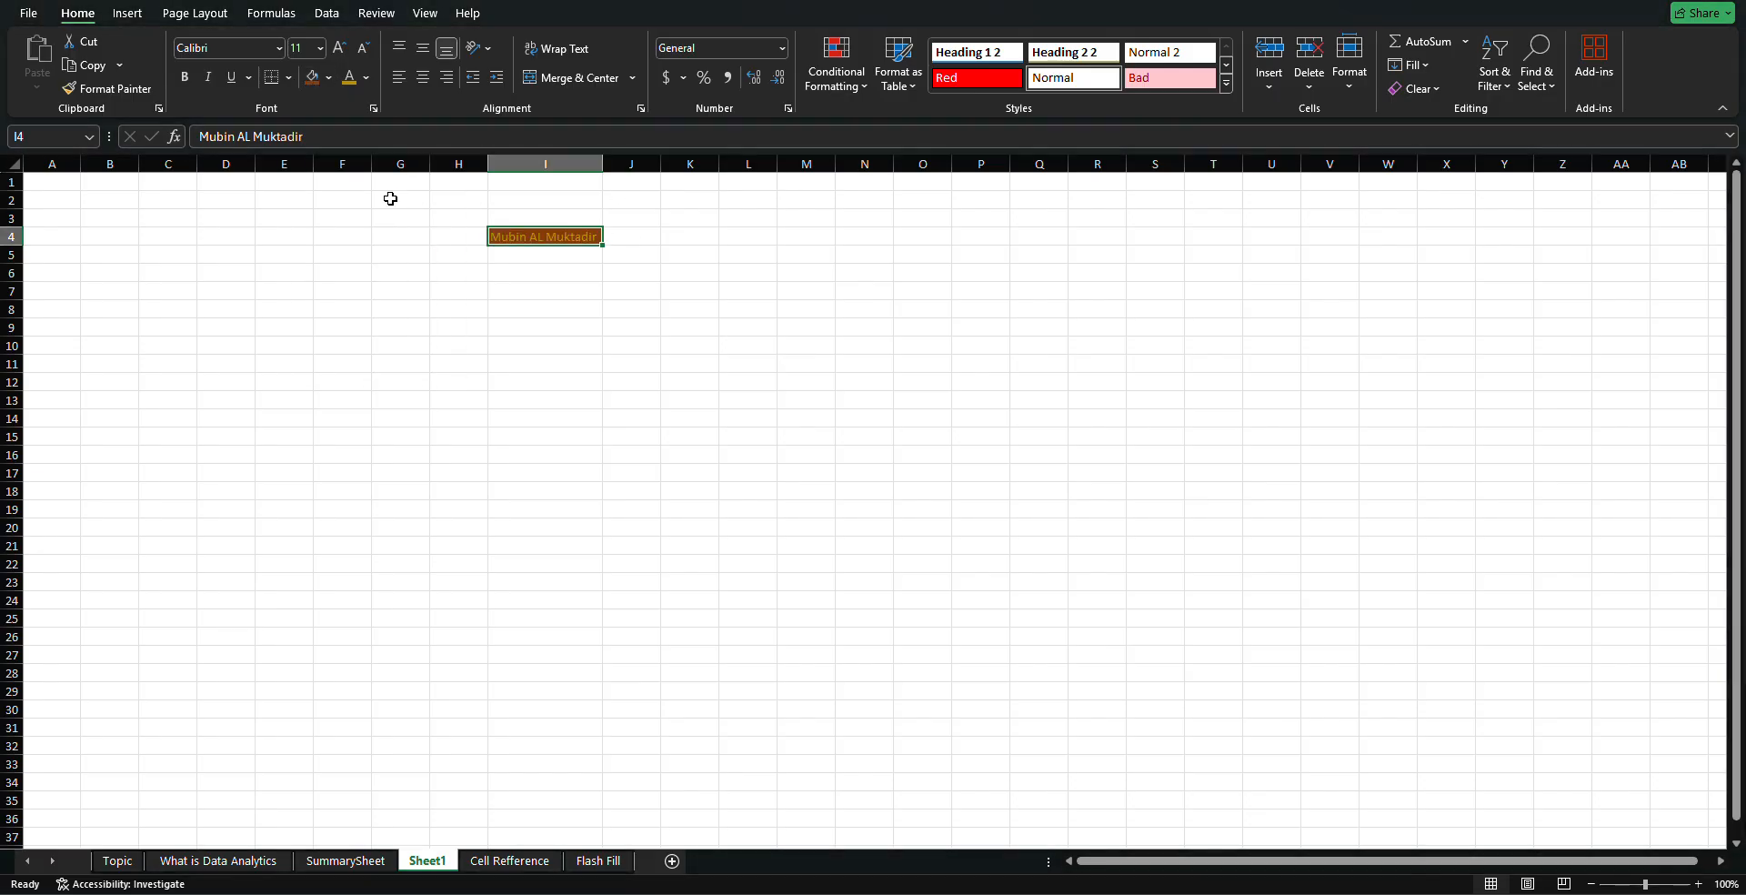
{"action": "left_click", "coordinate": [366, 77]}
{"action": "left_click", "coordinate": [380, 153]}
{"action": "left_click", "coordinate": [632, 271]}
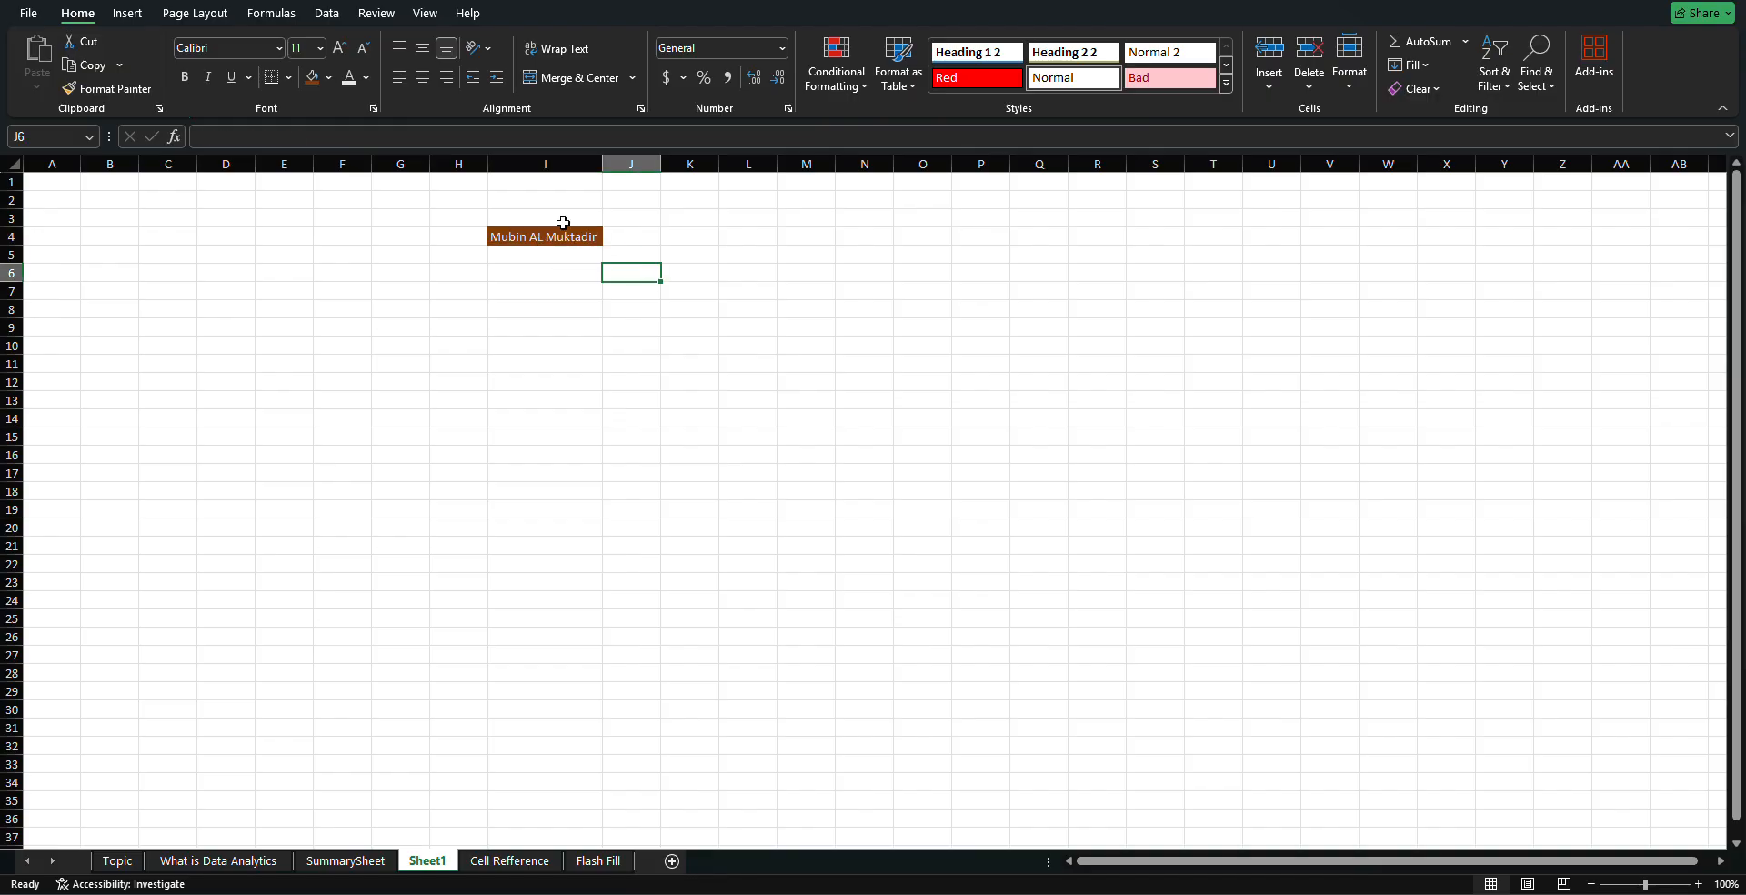
{"action": "left_click", "coordinate": [320, 50]}
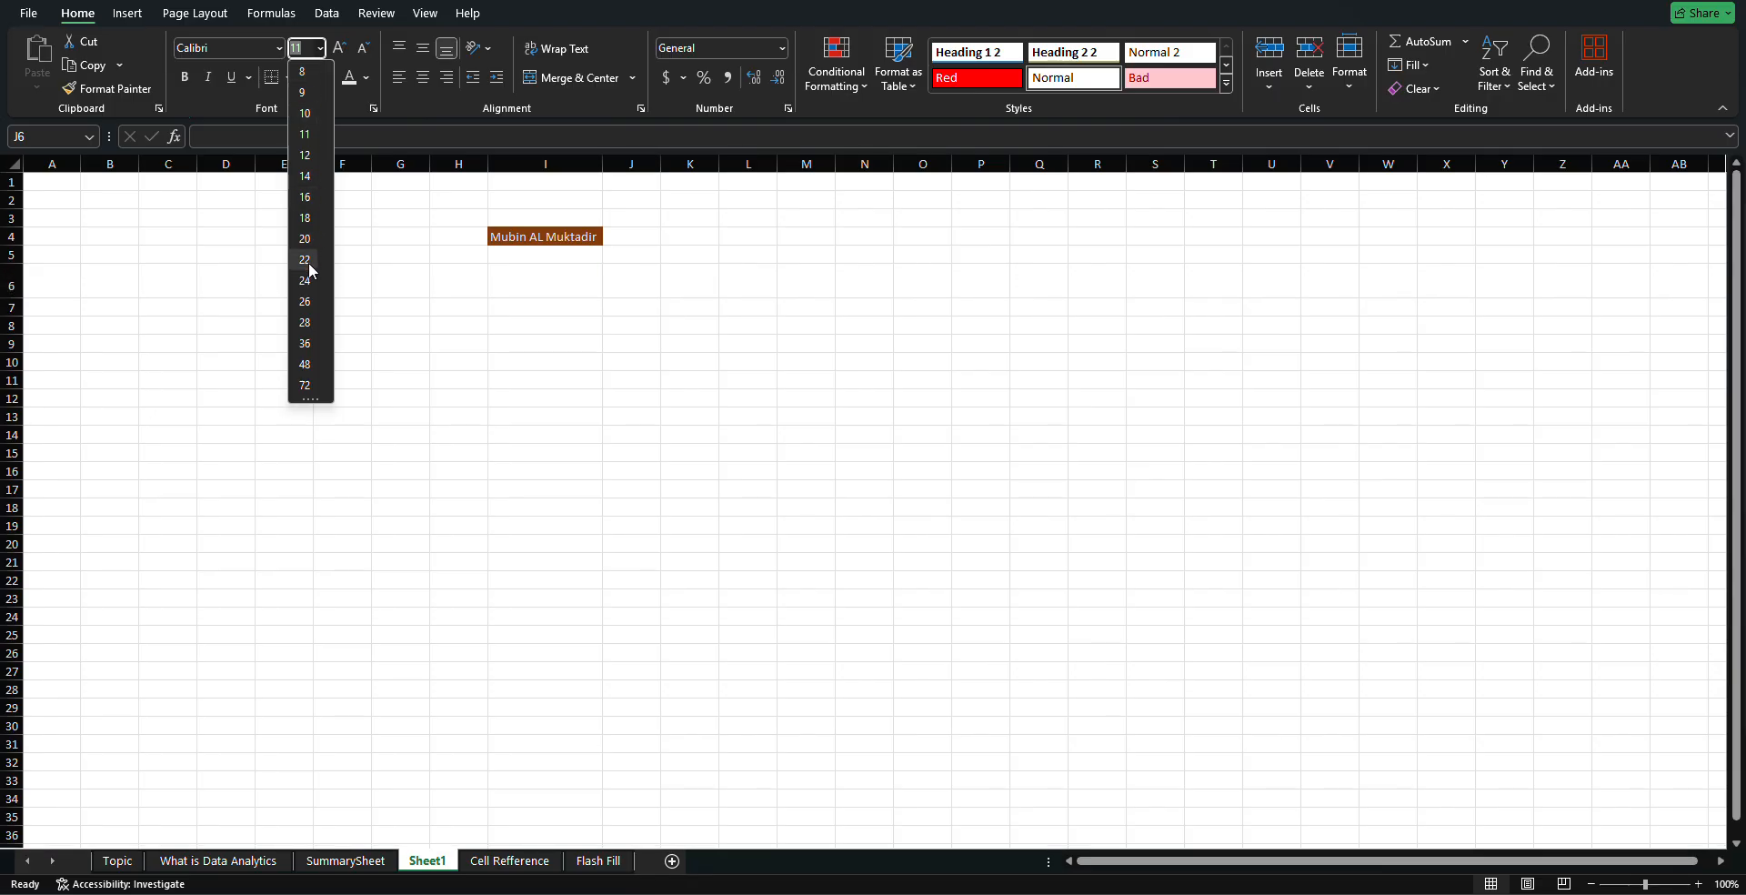
{"action": "left_click", "coordinate": [569, 236]}
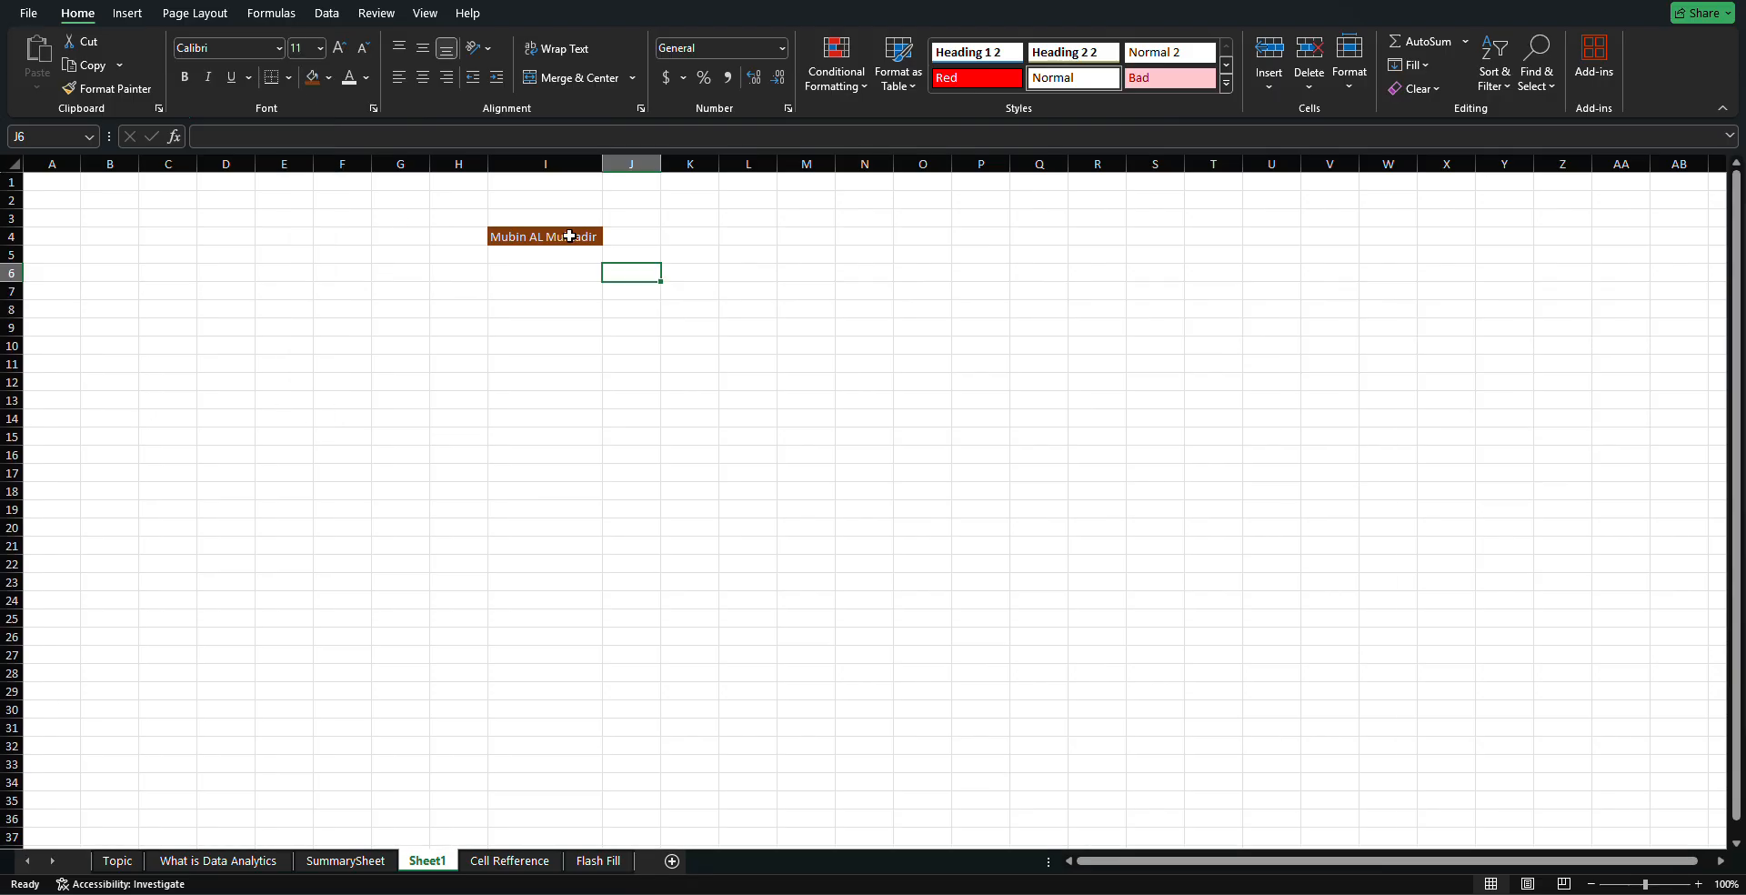
{"action": "left_click", "coordinate": [320, 48]}
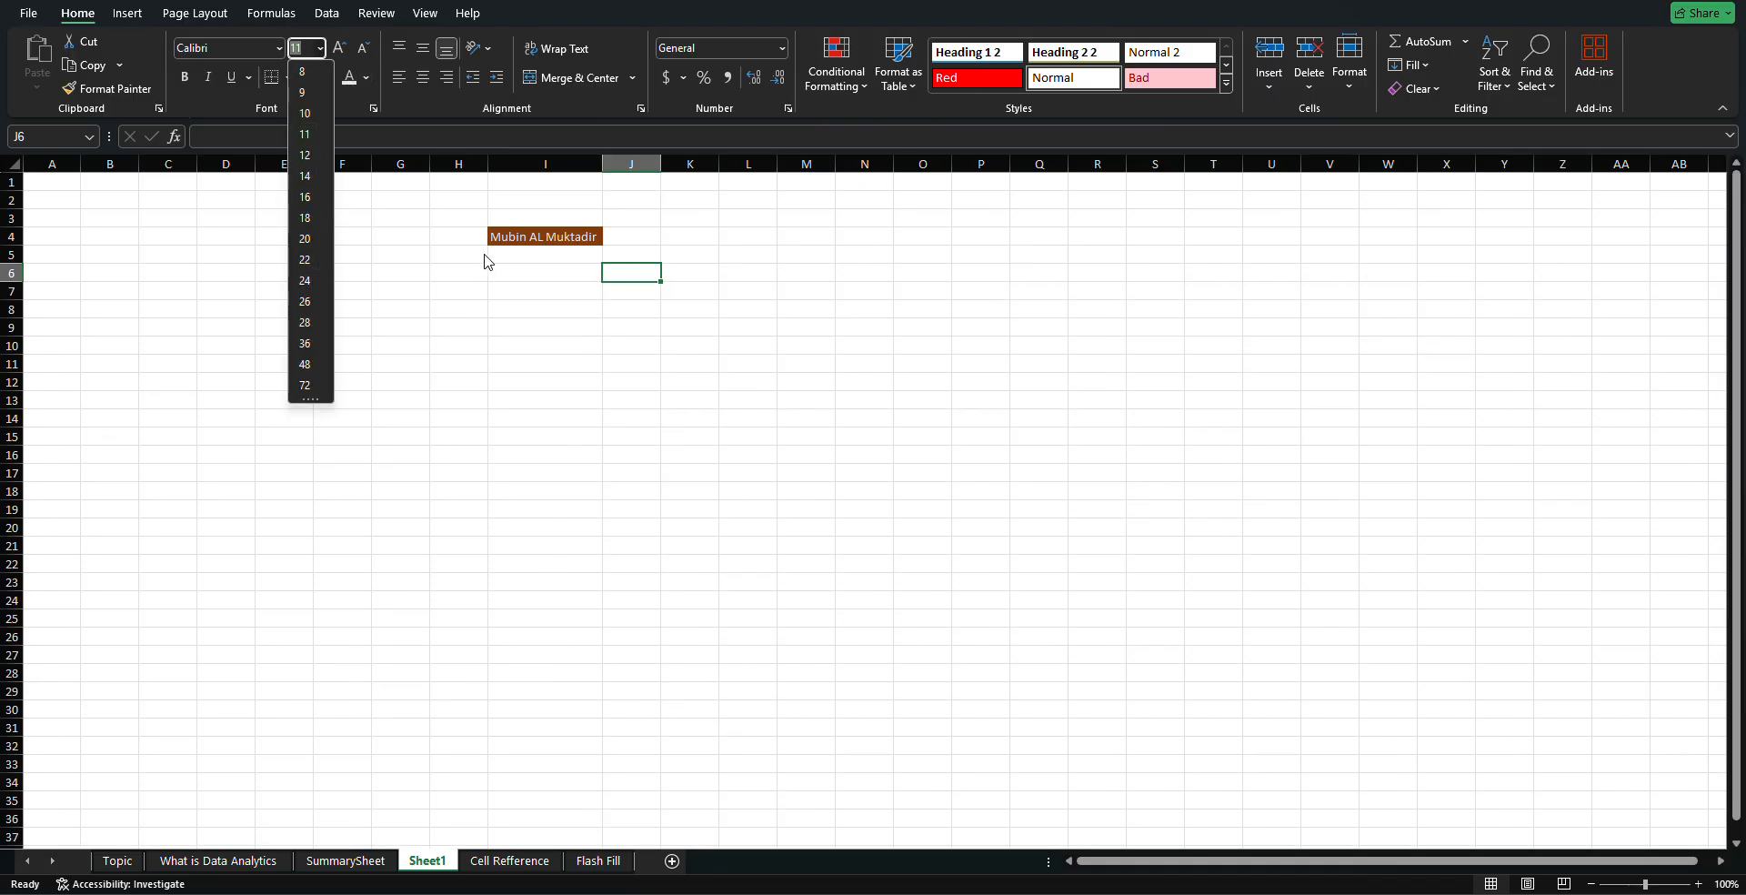
{"action": "left_click", "coordinate": [577, 234]}
{"action": "double_click", "coordinate": [577, 235]}
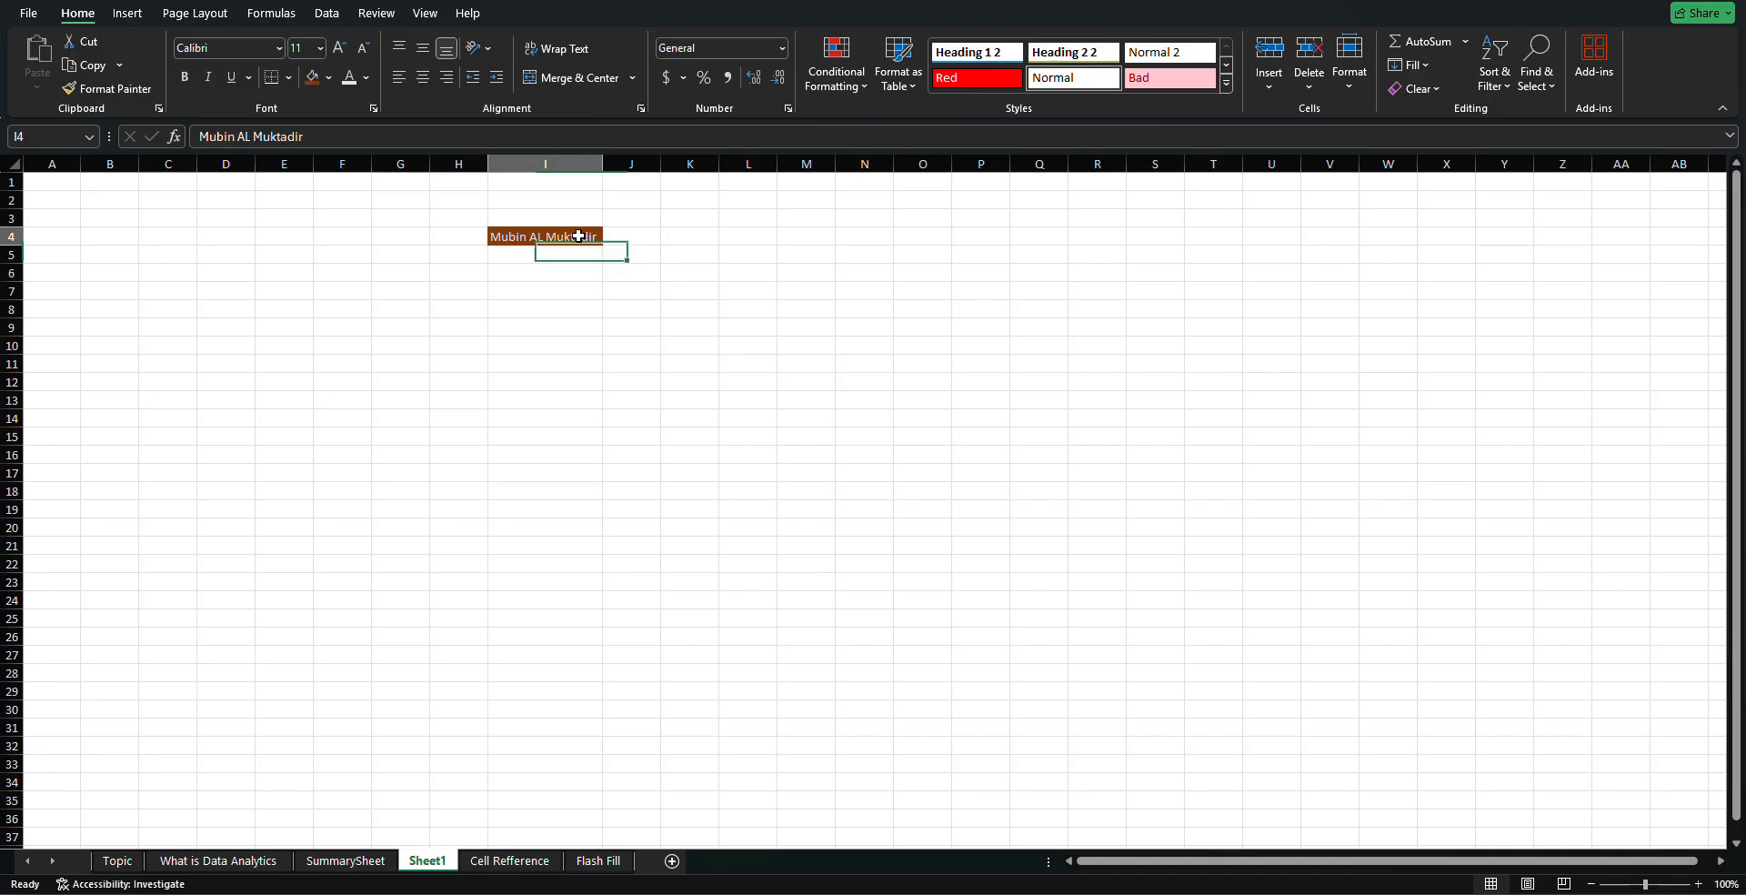
{"action": "left_click", "coordinate": [321, 48]}
{"action": "left_click", "coordinate": [314, 313]}
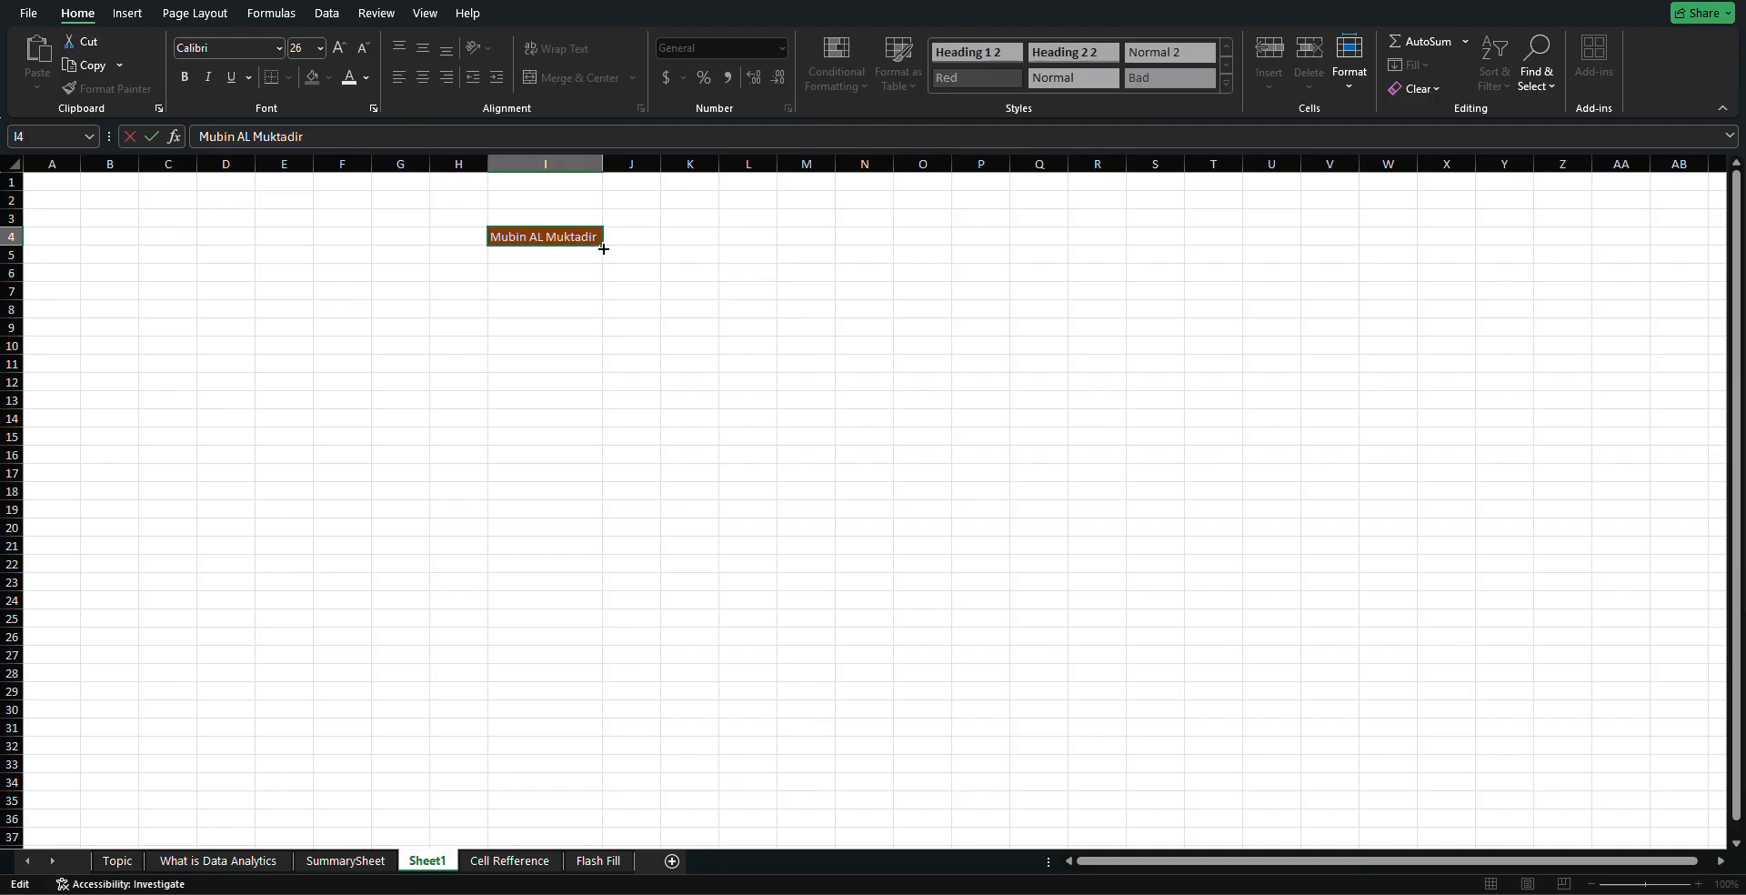
{"action": "left_click", "coordinate": [281, 48]}
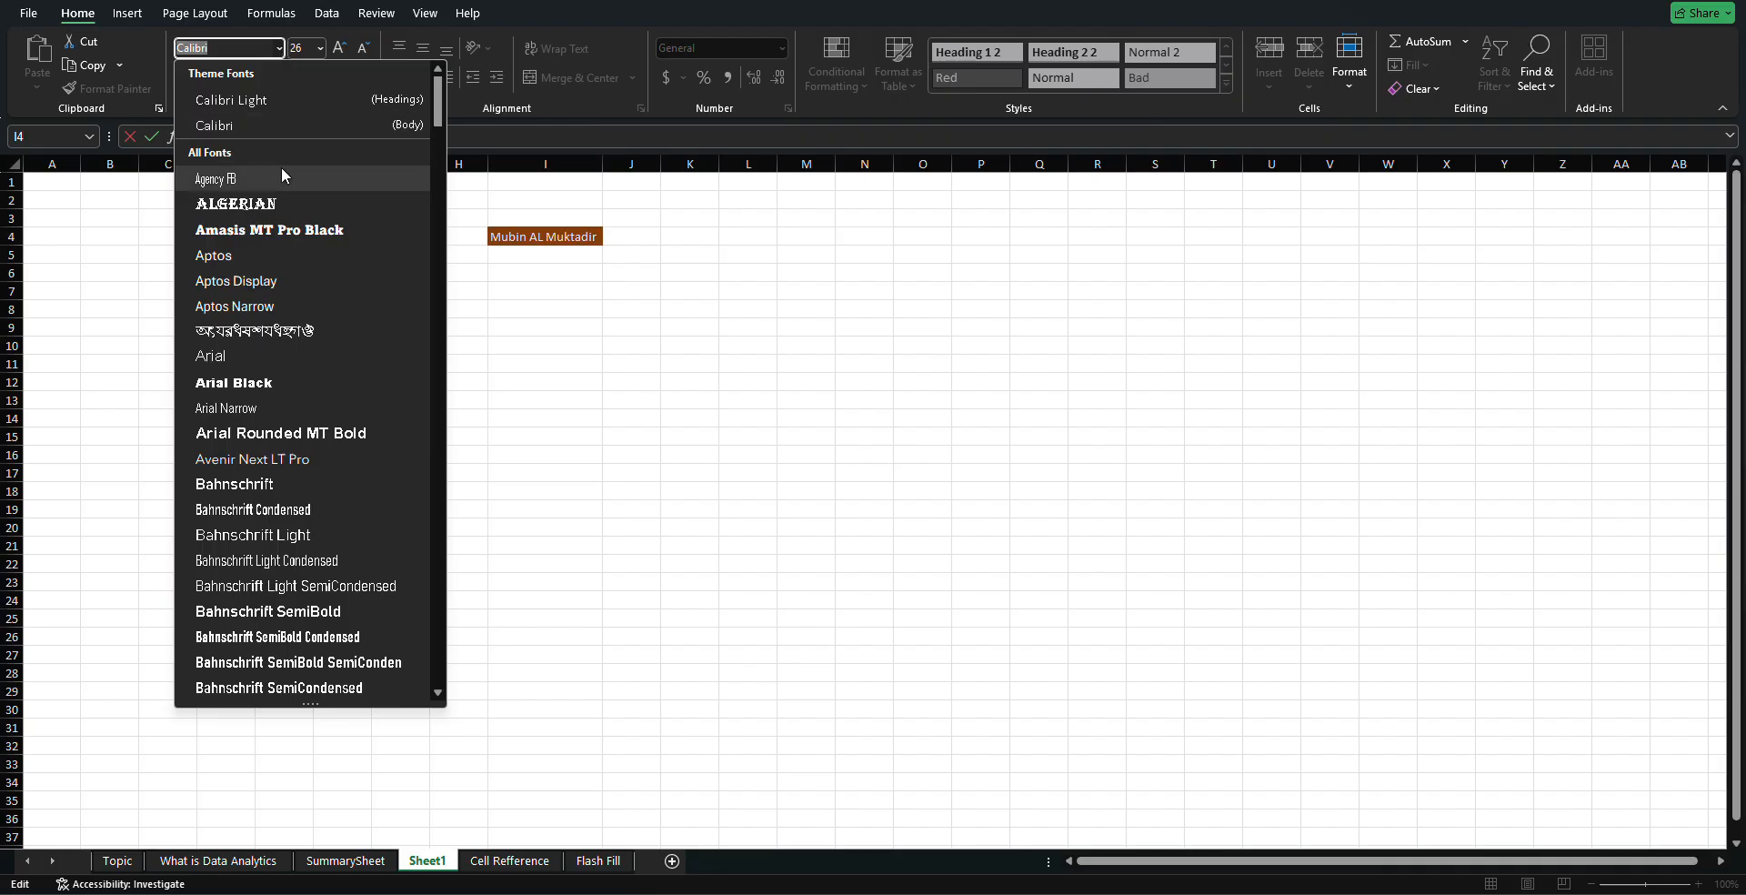
{"action": "left_click", "coordinate": [291, 229]}
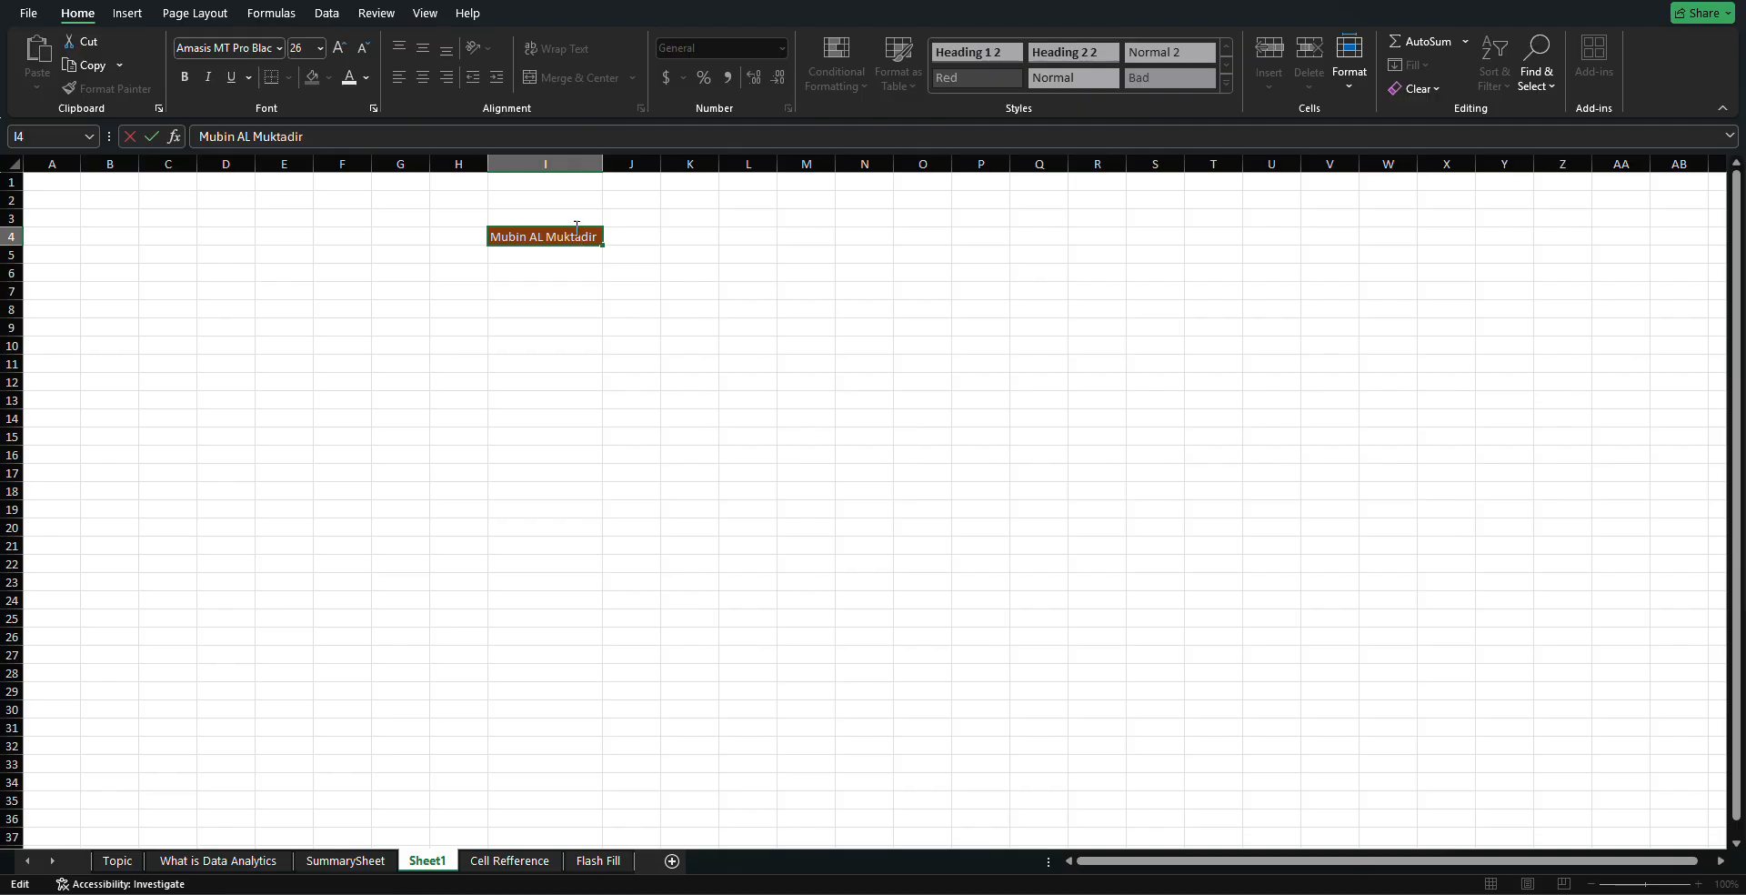
{"action": "key", "text": "Escape"}
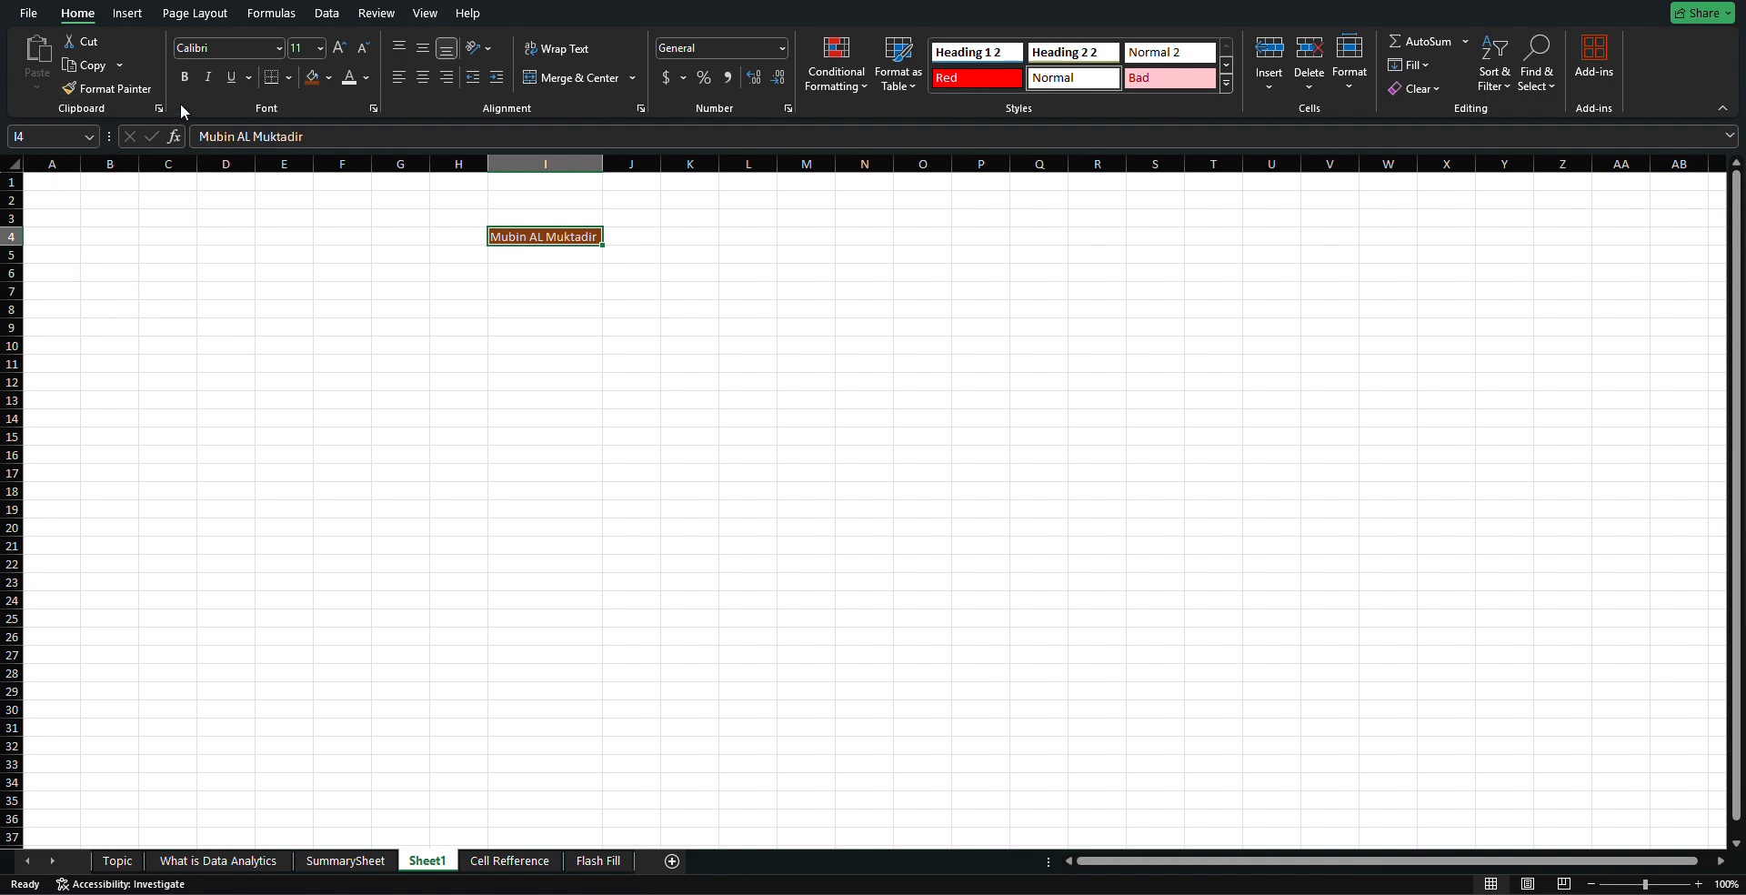
Paint I4's brown format onto M4, then delete the entire row 4
{"action": "left_click", "coordinate": [132, 91]}
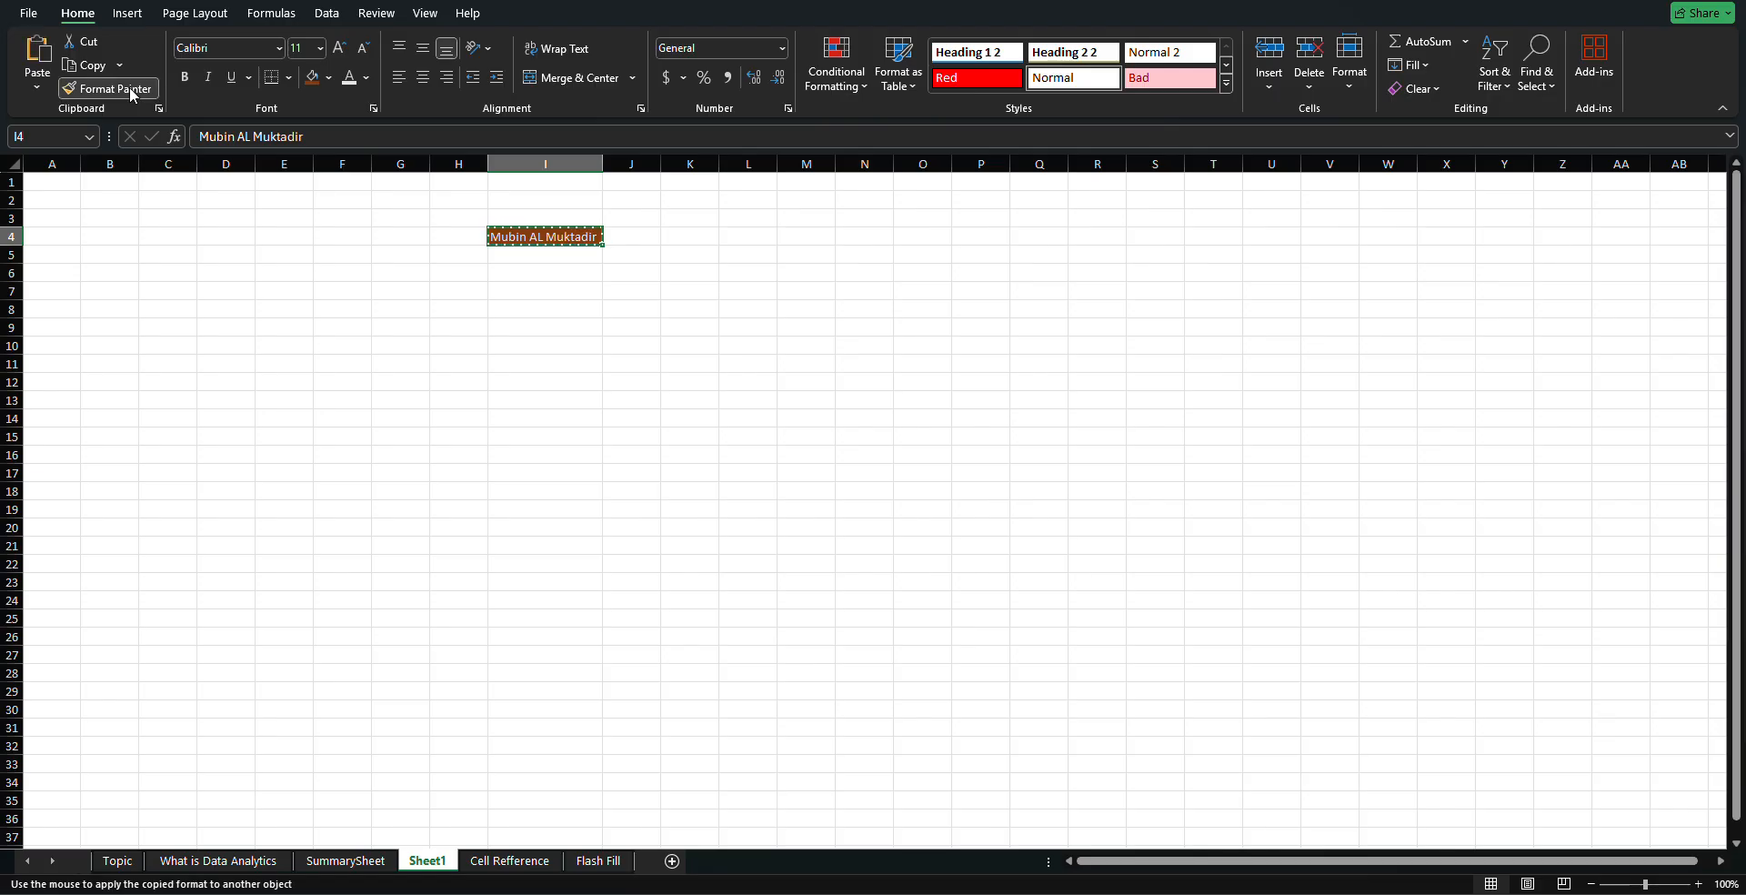
{"action": "left_click", "coordinate": [794, 236]}
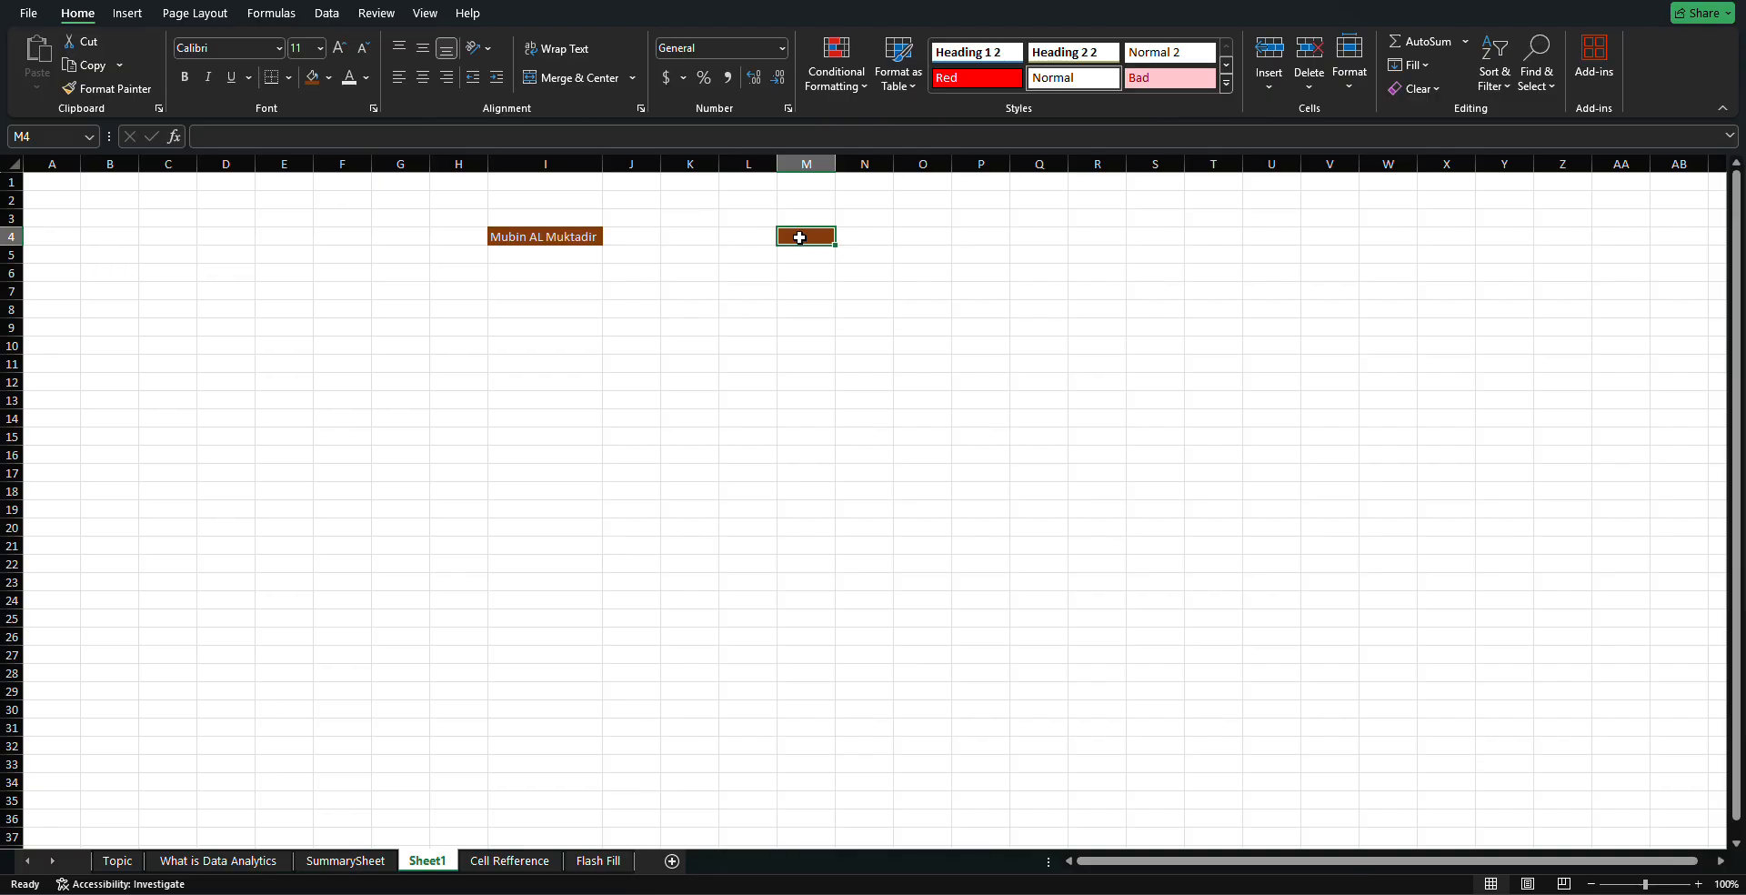
{"action": "right_click", "coordinate": [791, 234]}
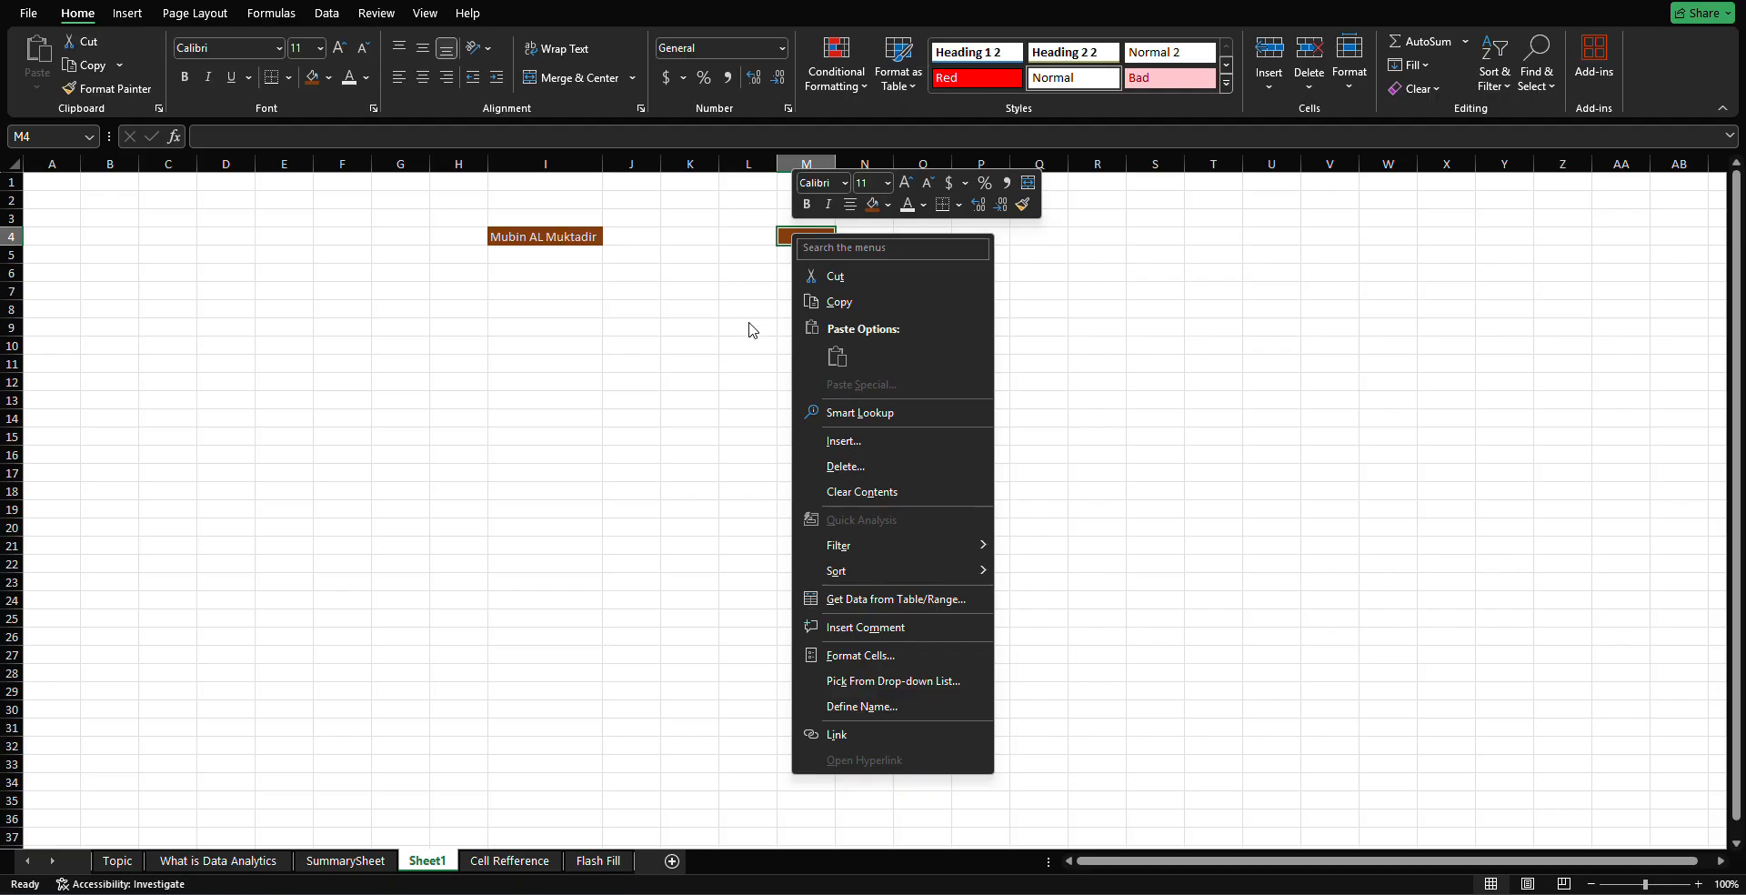
{"action": "left_click", "coordinate": [846, 466]}
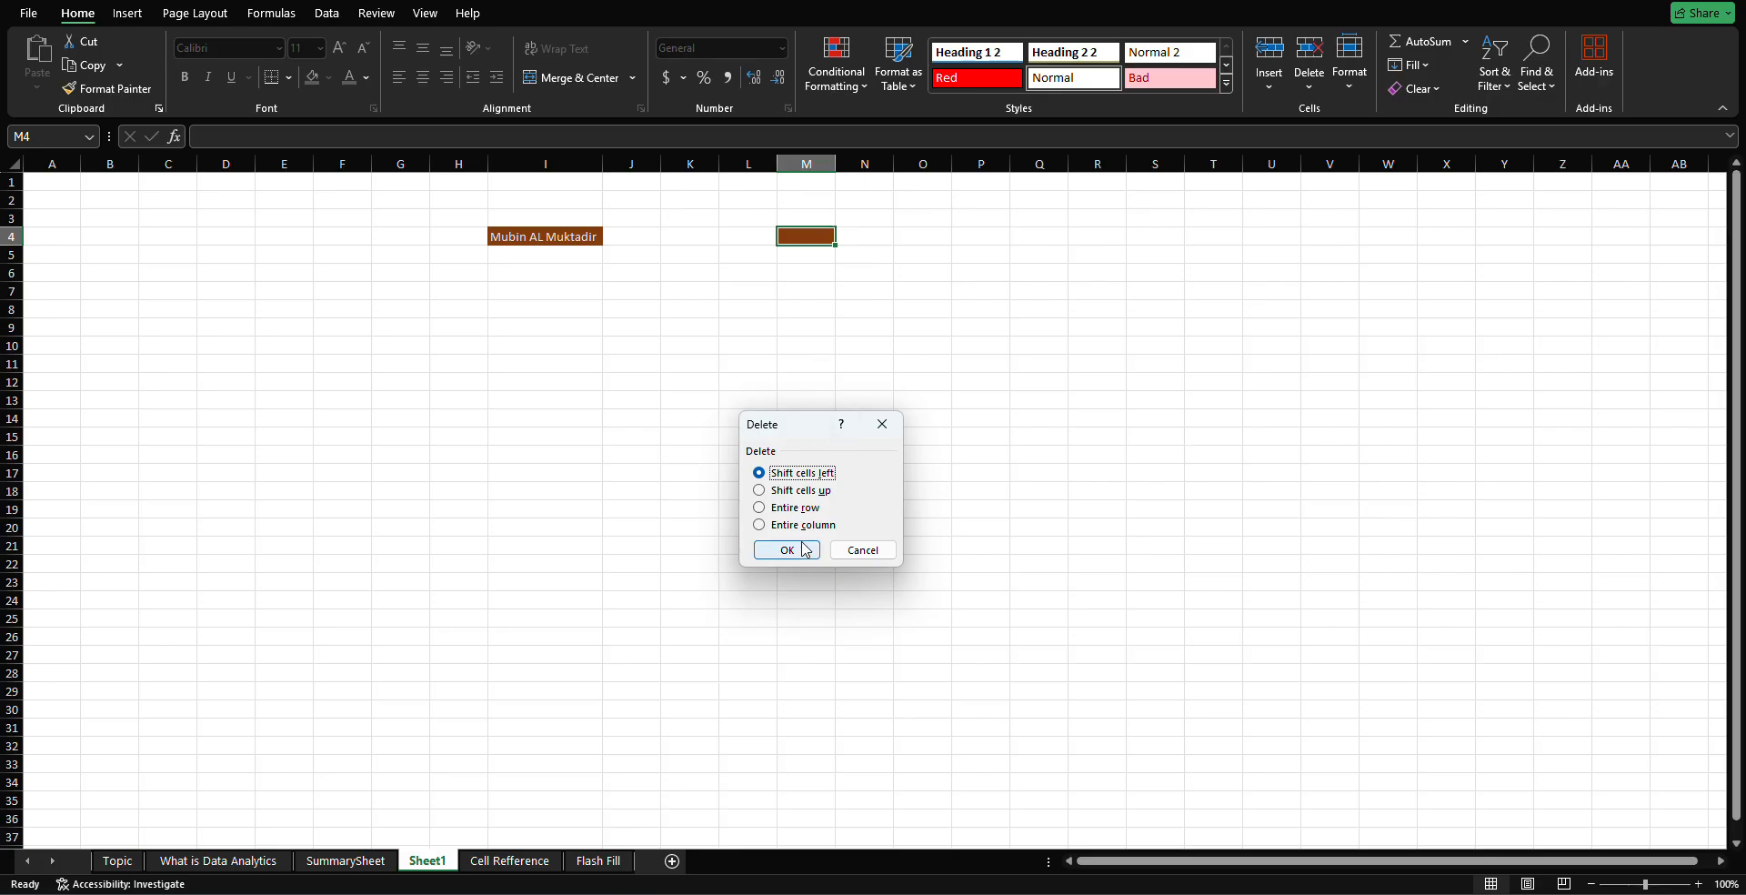
{"action": "left_click", "coordinate": [805, 507]}
{"action": "left_click", "coordinate": [787, 551]}
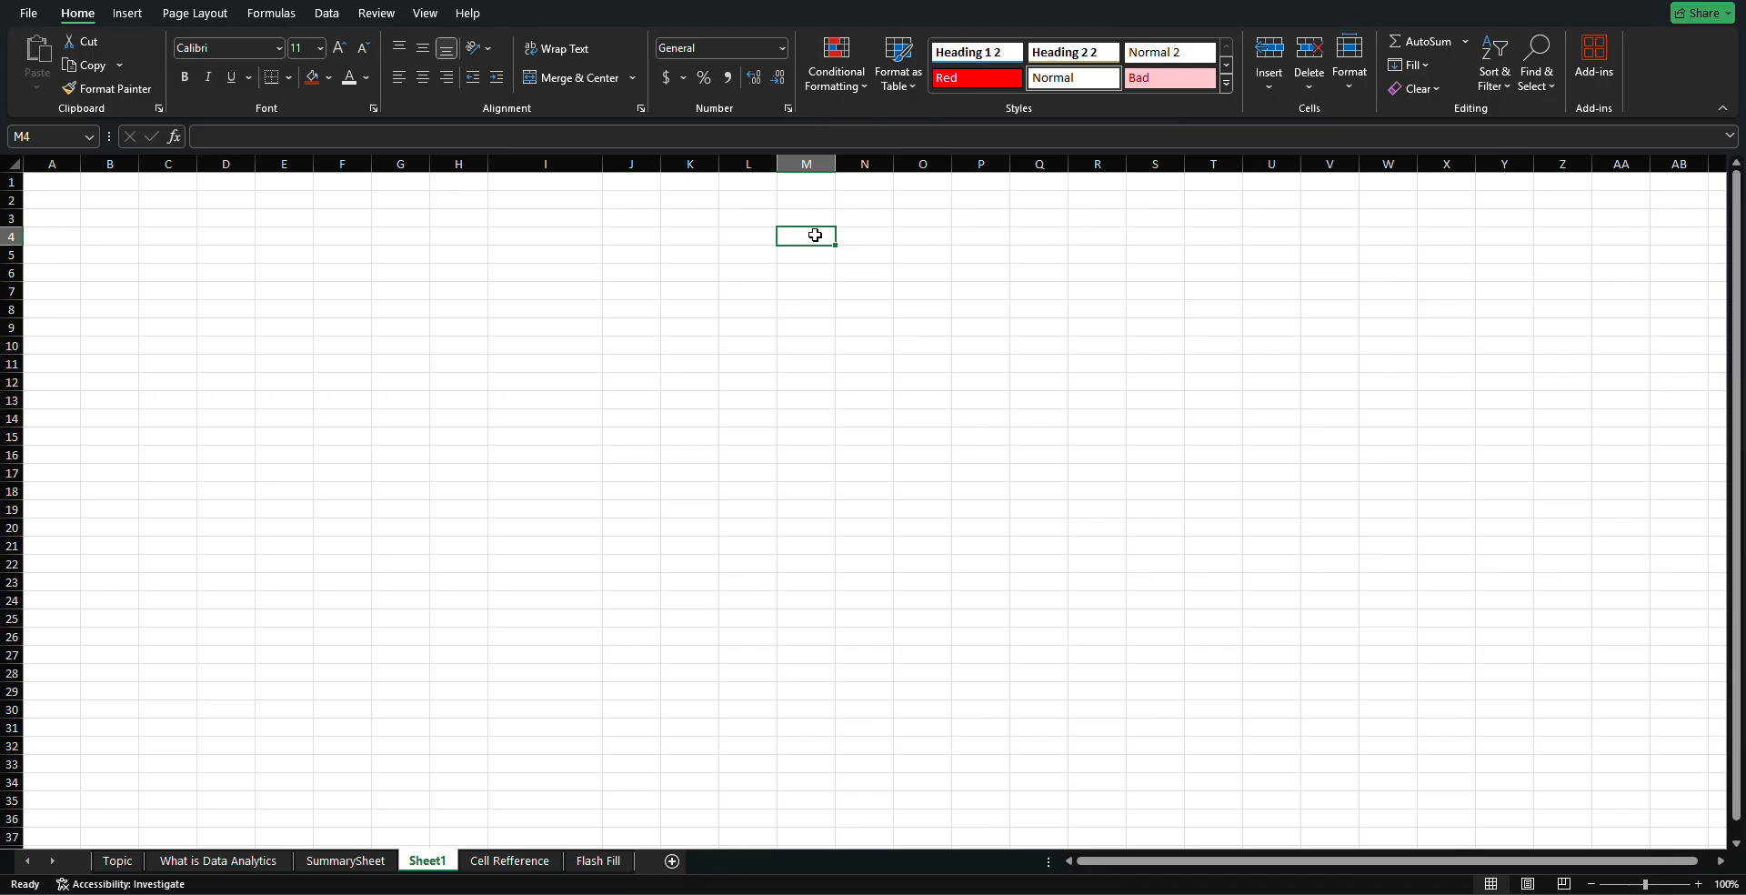
Enter the person's full name in cell I3
{"action": "left_click", "coordinate": [526, 221]}
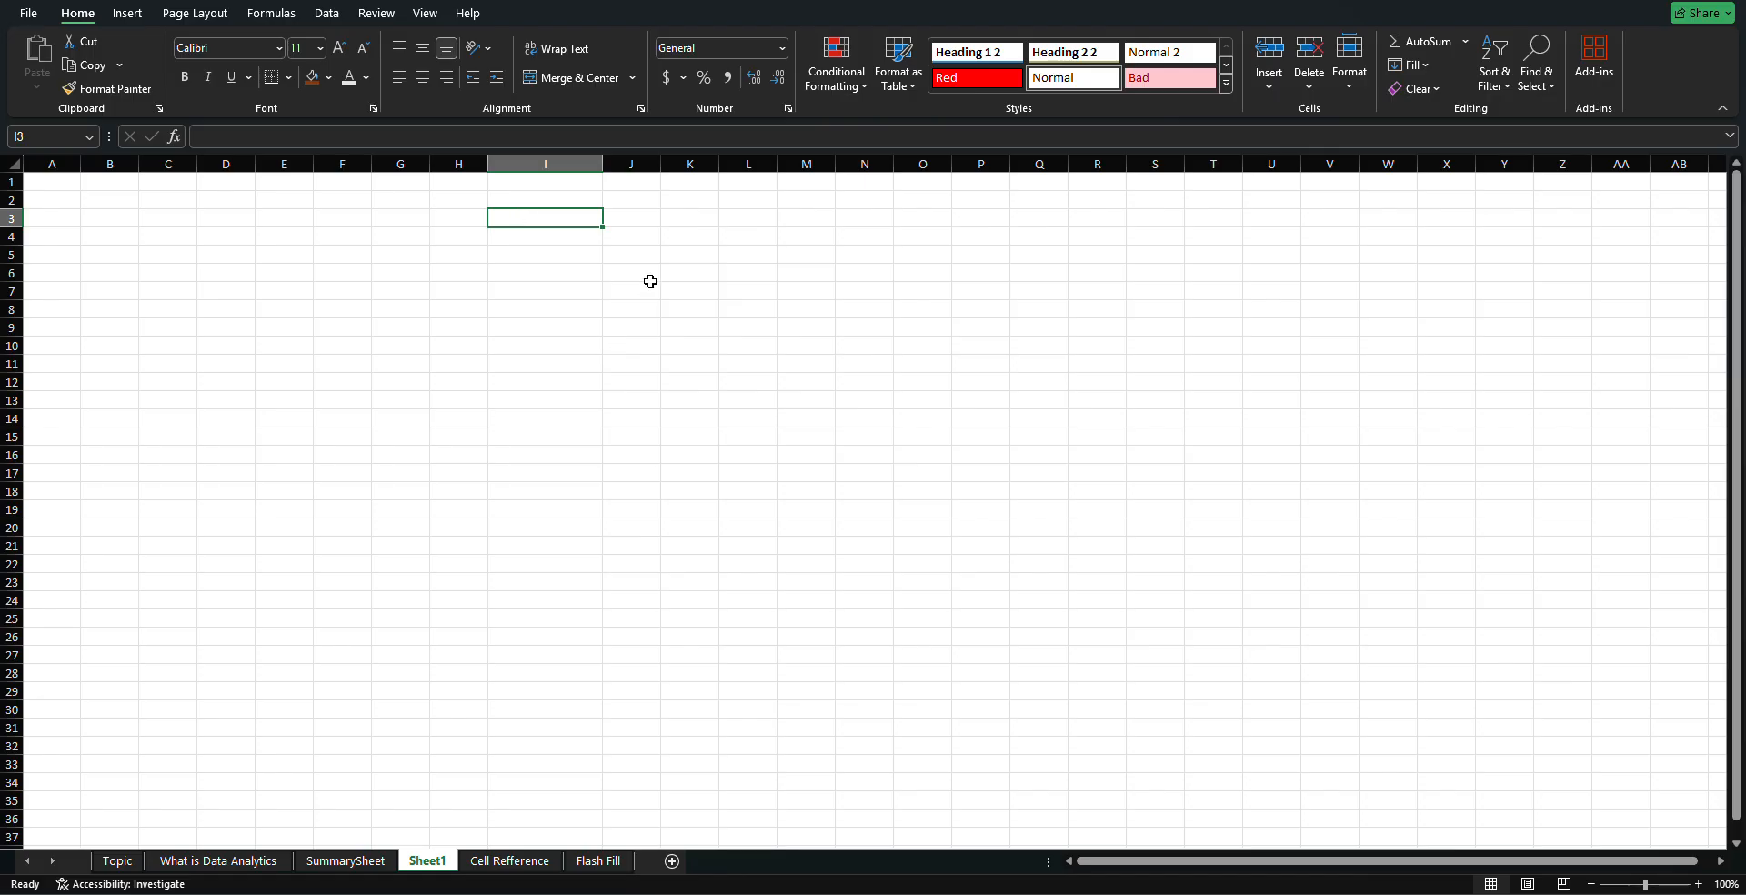
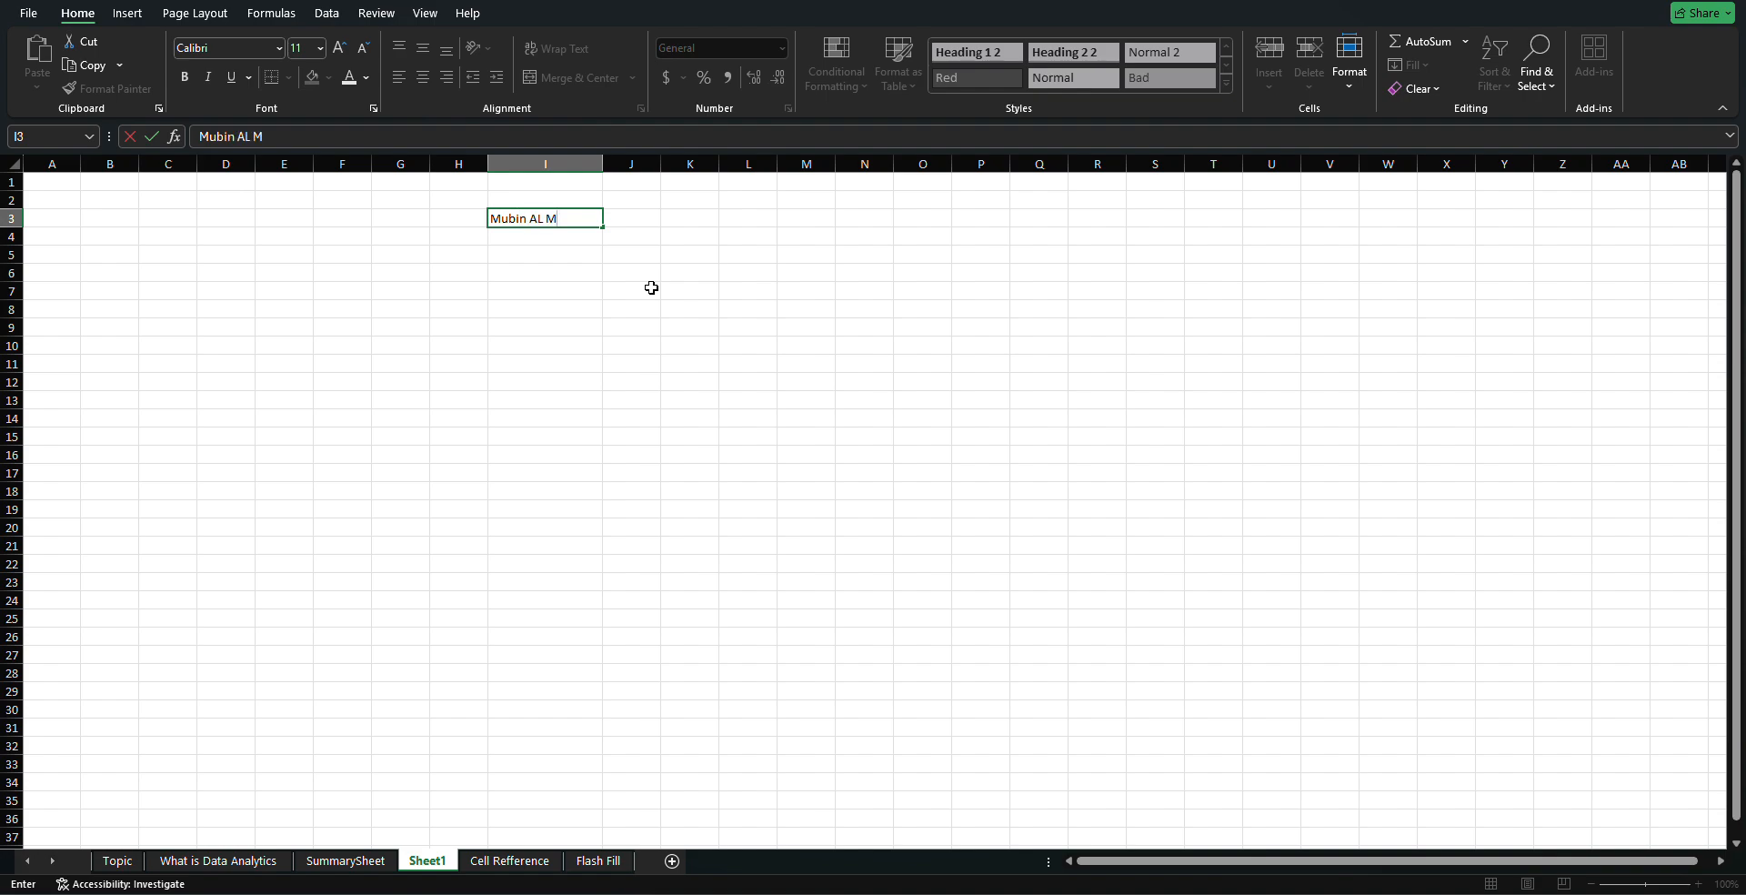
{"action": "key", "text": "ctrl+Return"}
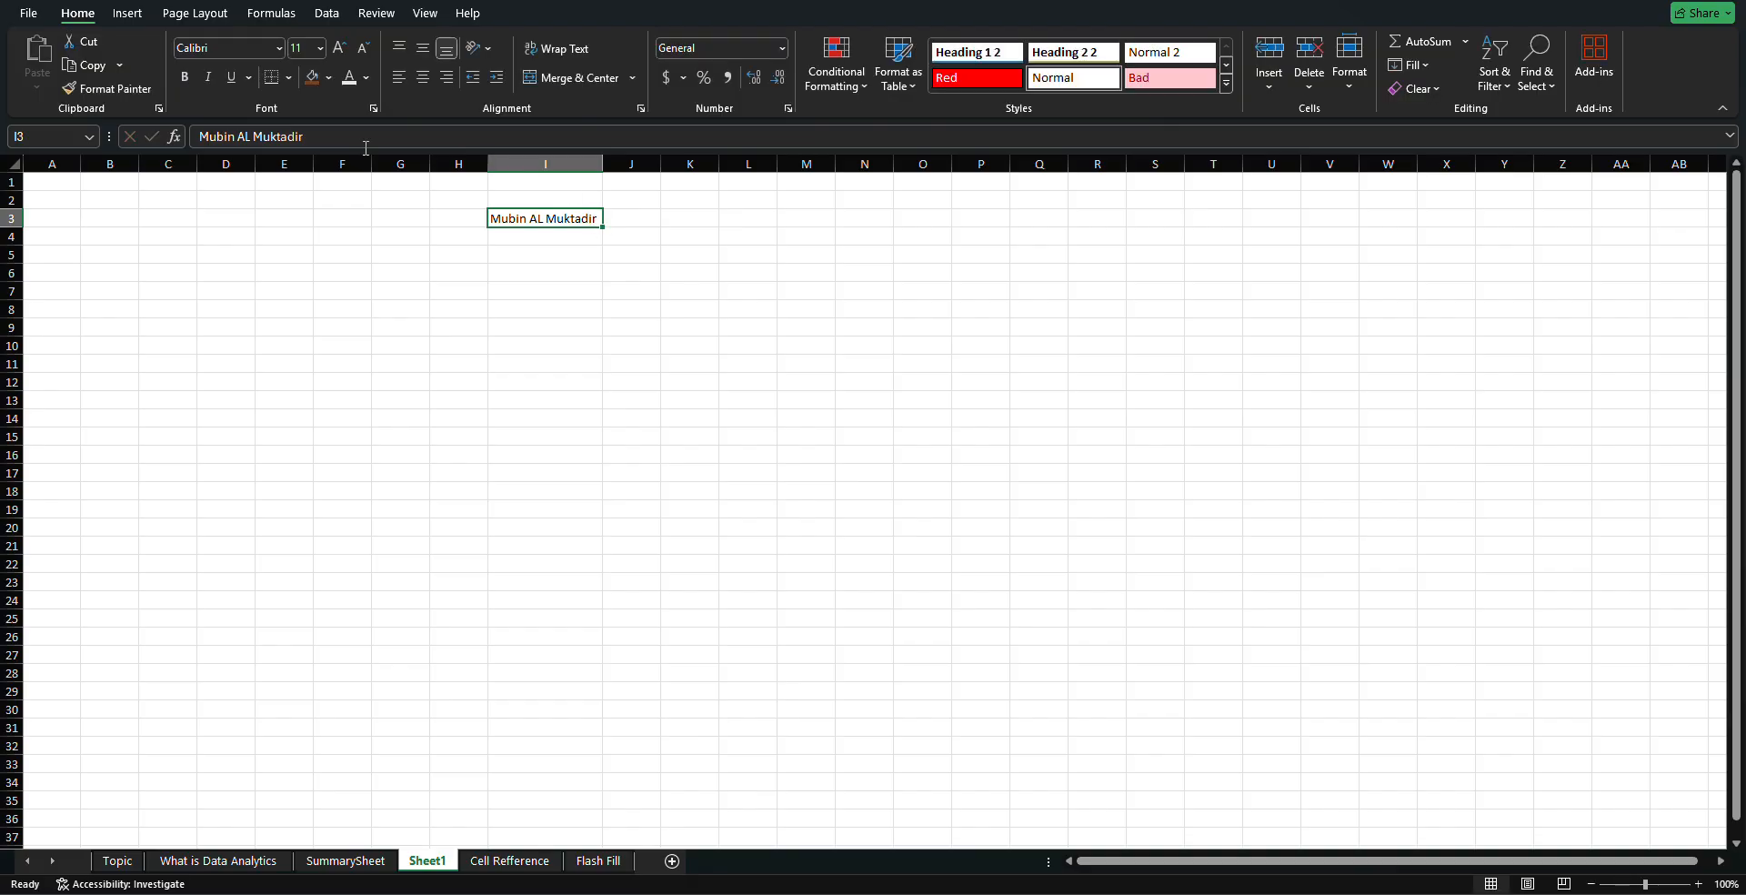
Give I3 brown fill, light text and font size 20, then autofit column I
{"action": "left_click", "coordinate": [313, 80]}
{"action": "left_click", "coordinate": [349, 82]}
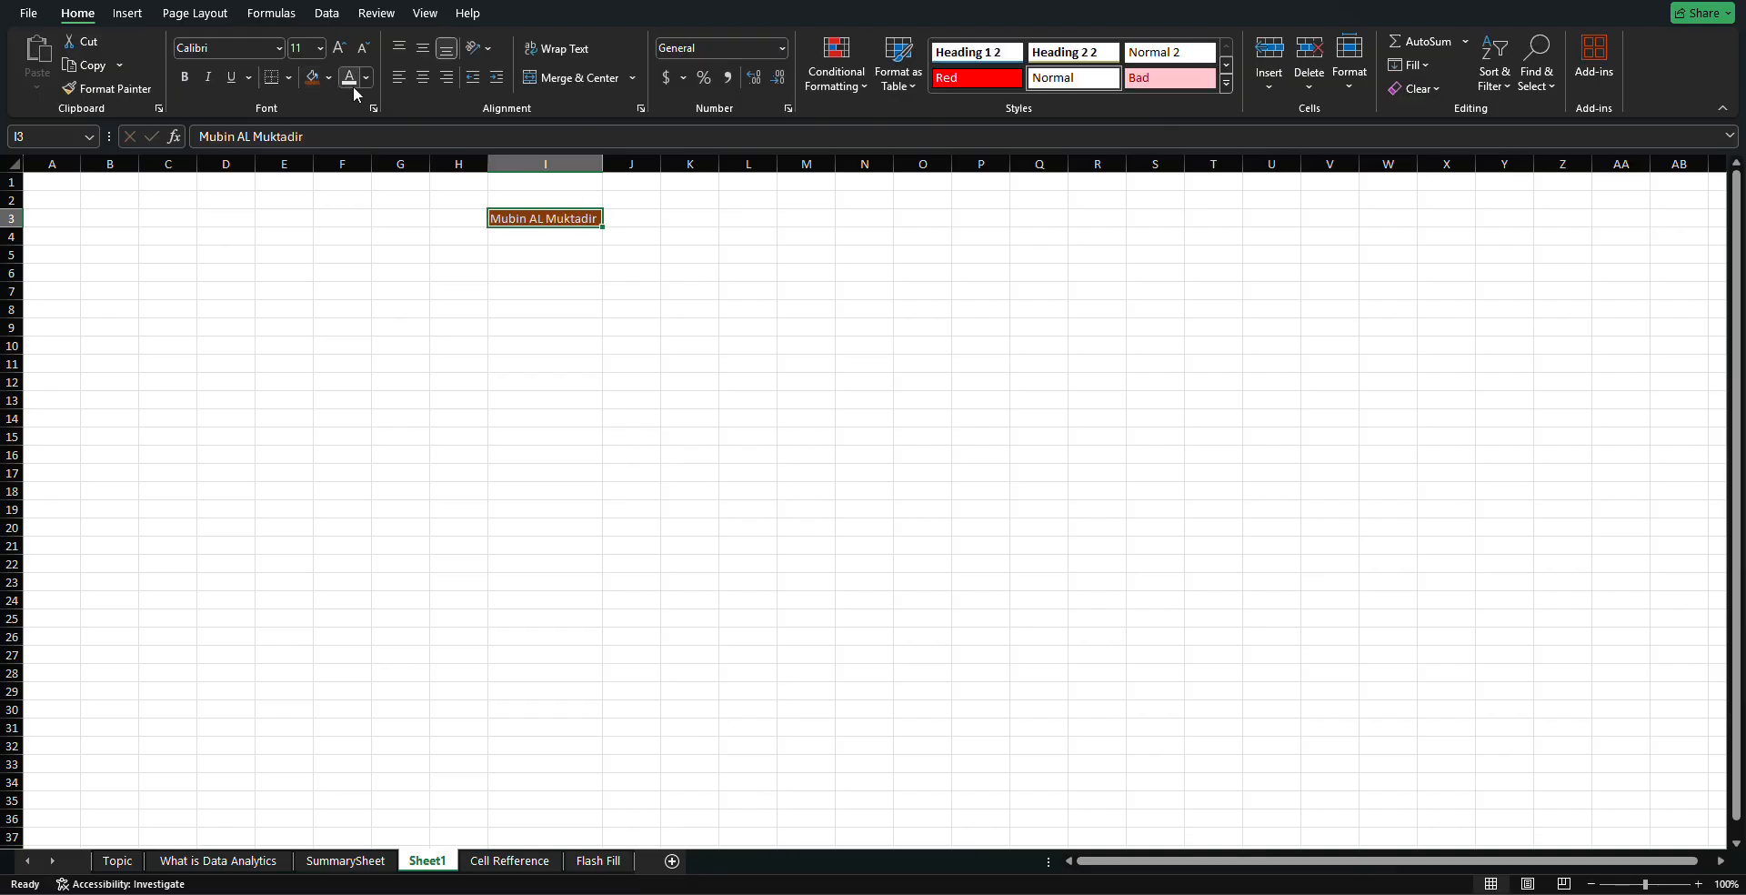
{"action": "left_click", "coordinate": [320, 47]}
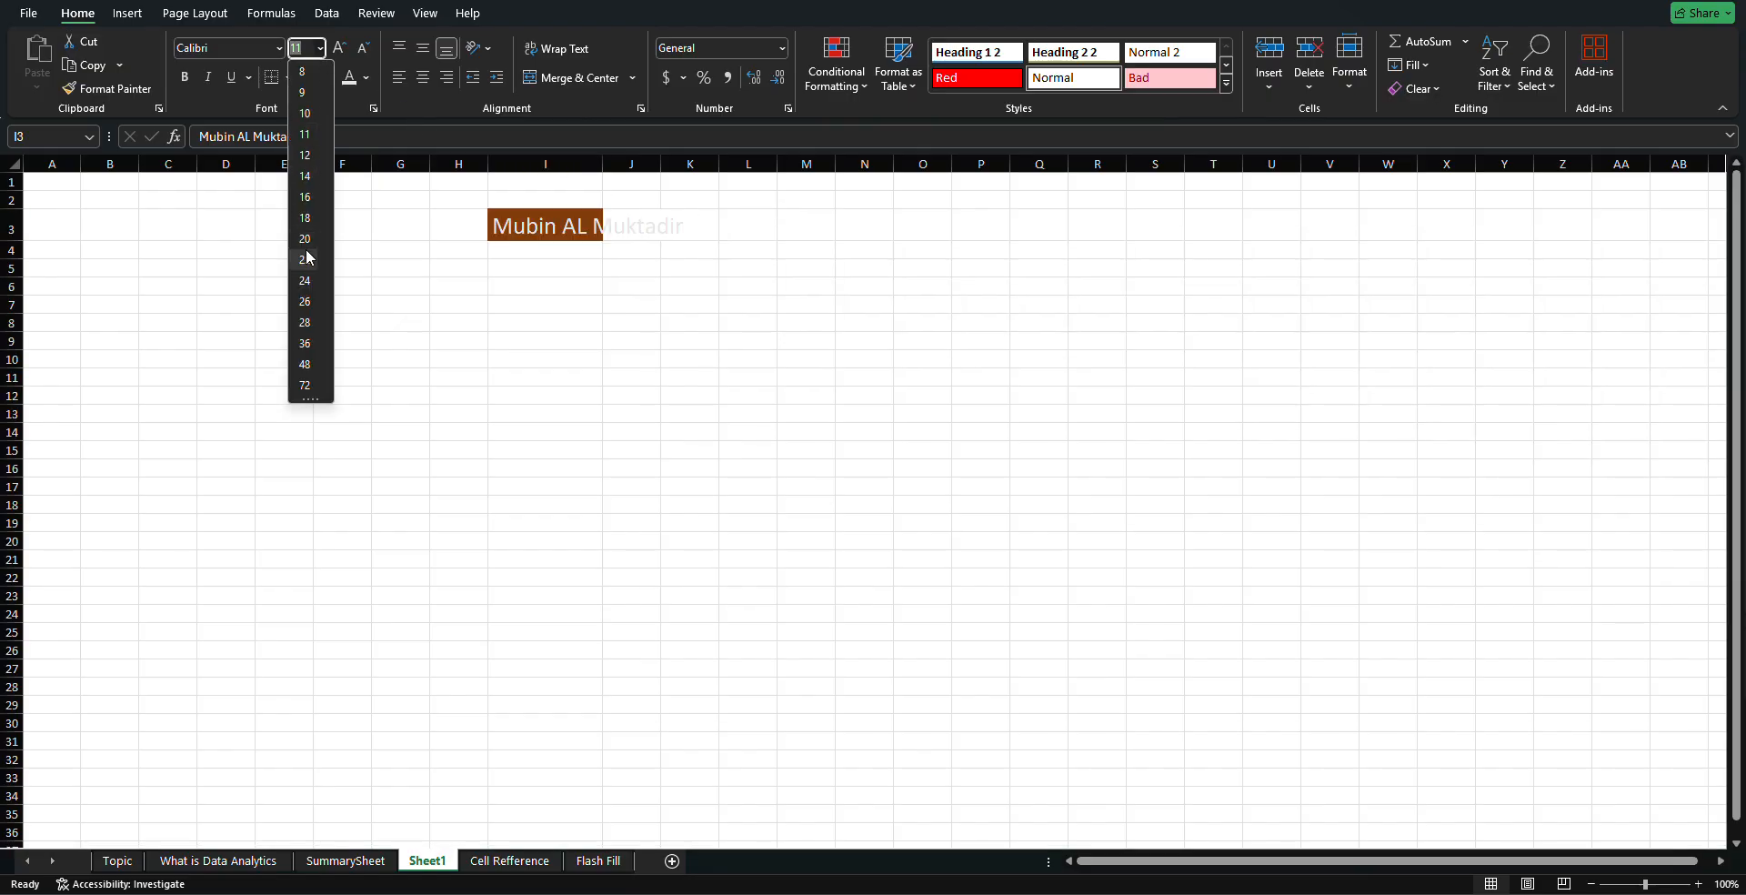
{"action": "left_click", "coordinate": [305, 241]}
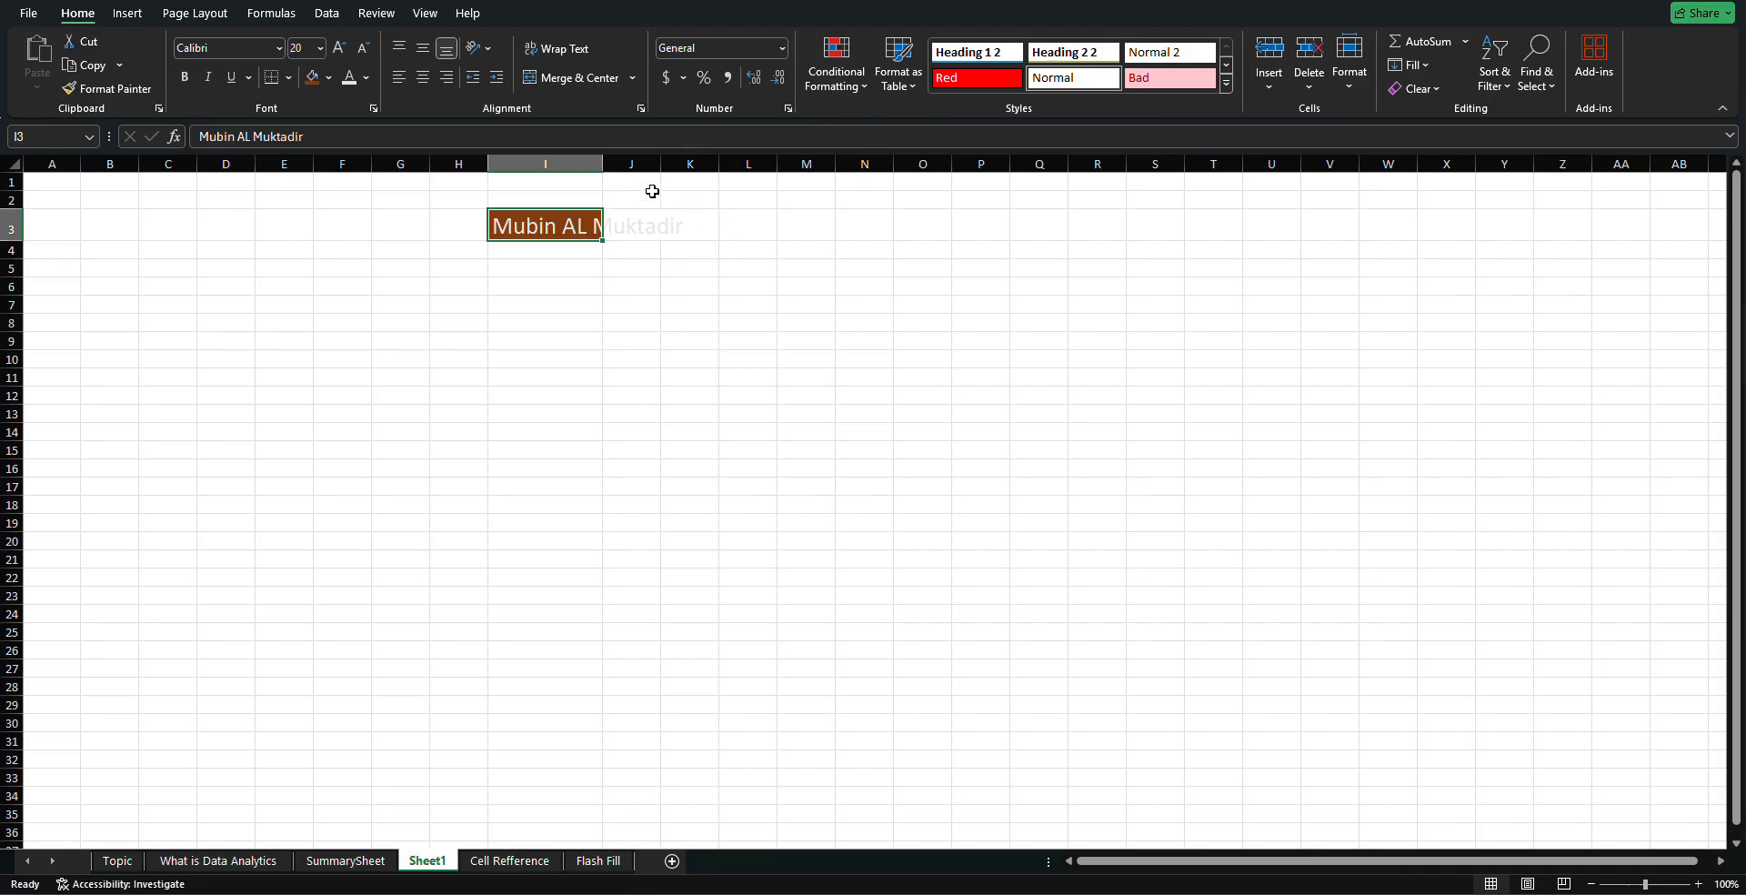
{"action": "left_click_drag", "start_coordinate": [605, 167], "coordinate": [606, 167]}
{"action": "double_click", "coordinate": [606, 168]}
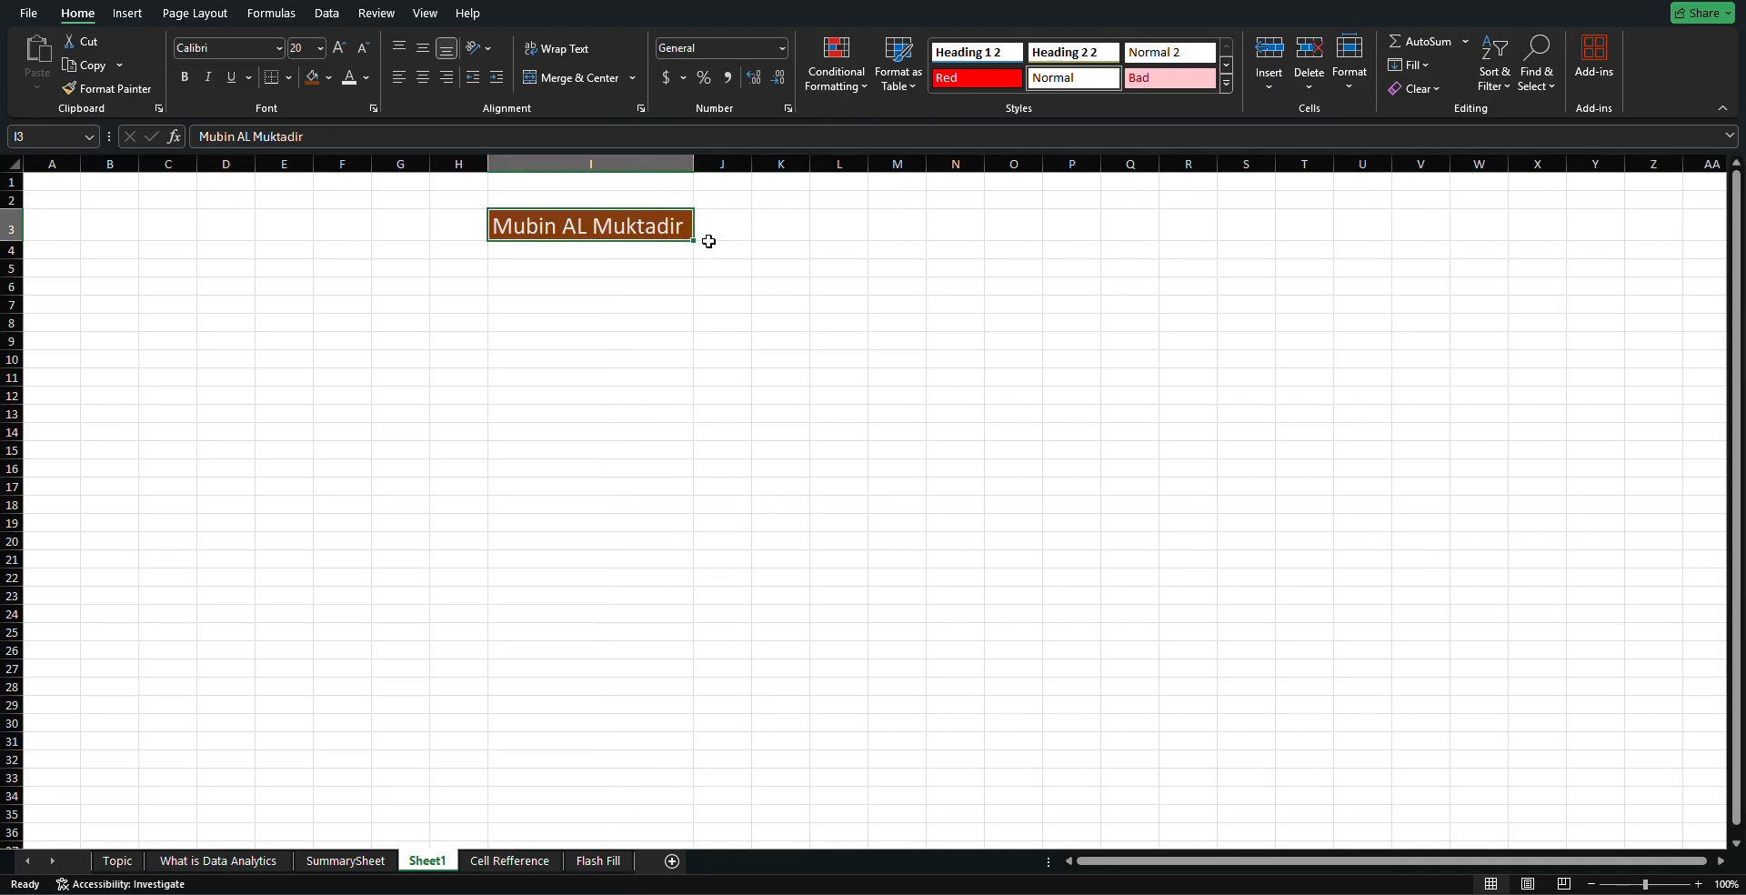
{"action": "left_click", "coordinate": [972, 322]}
Enter the person's name in cell Q3 and reselect I3
{"action": "left_click", "coordinate": [1144, 234]}
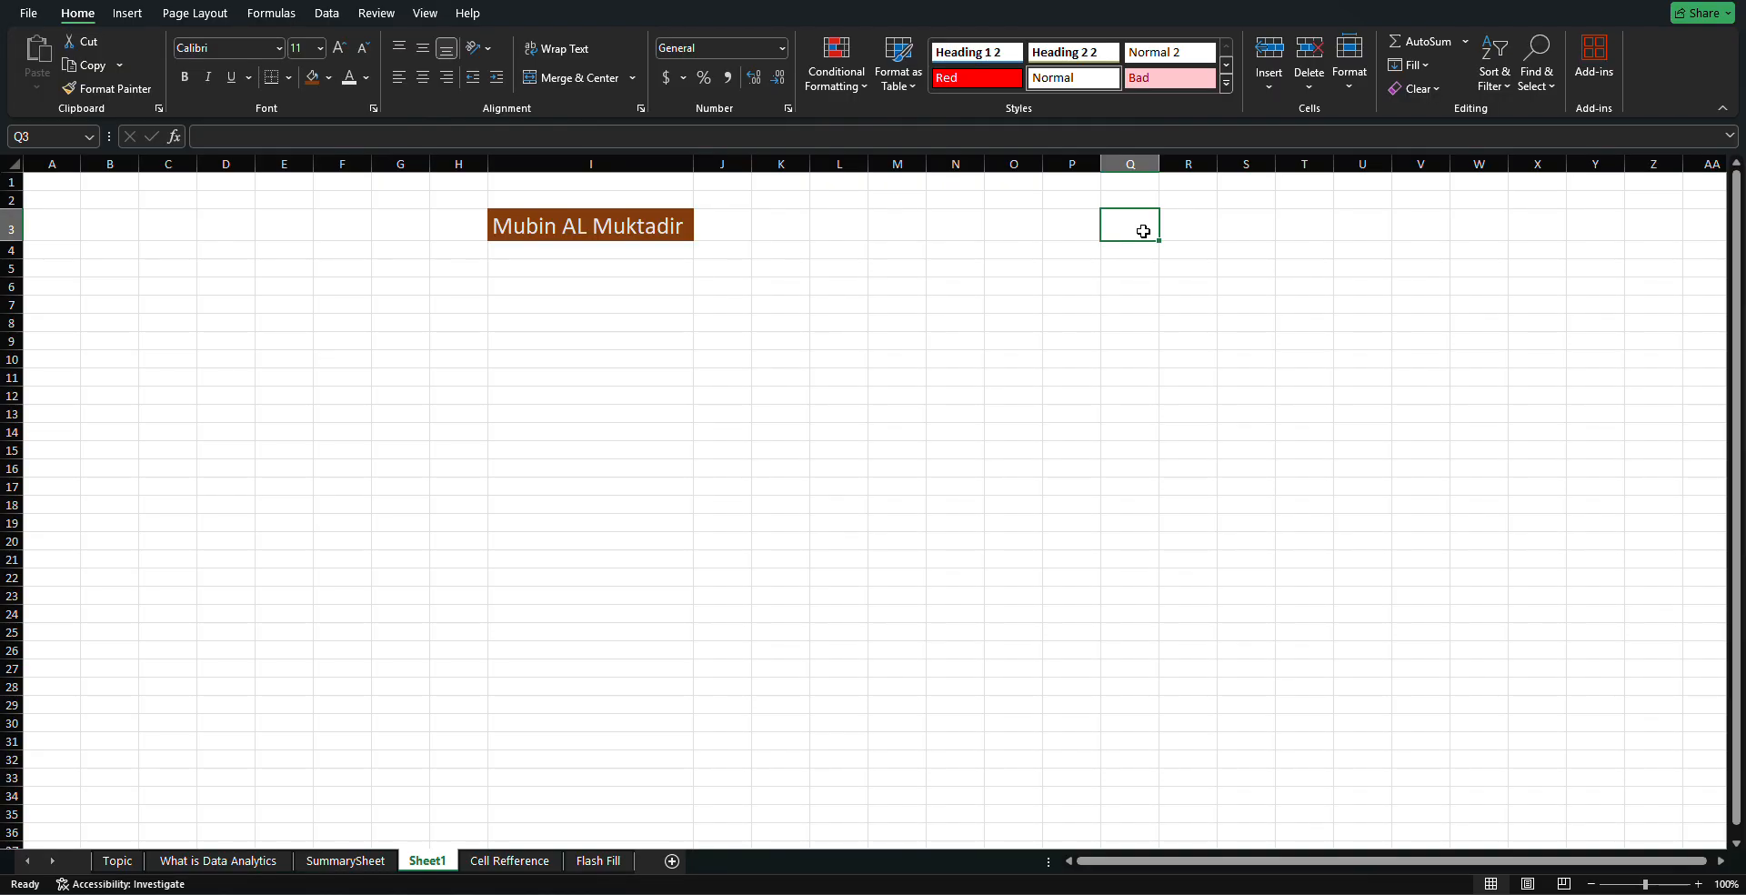
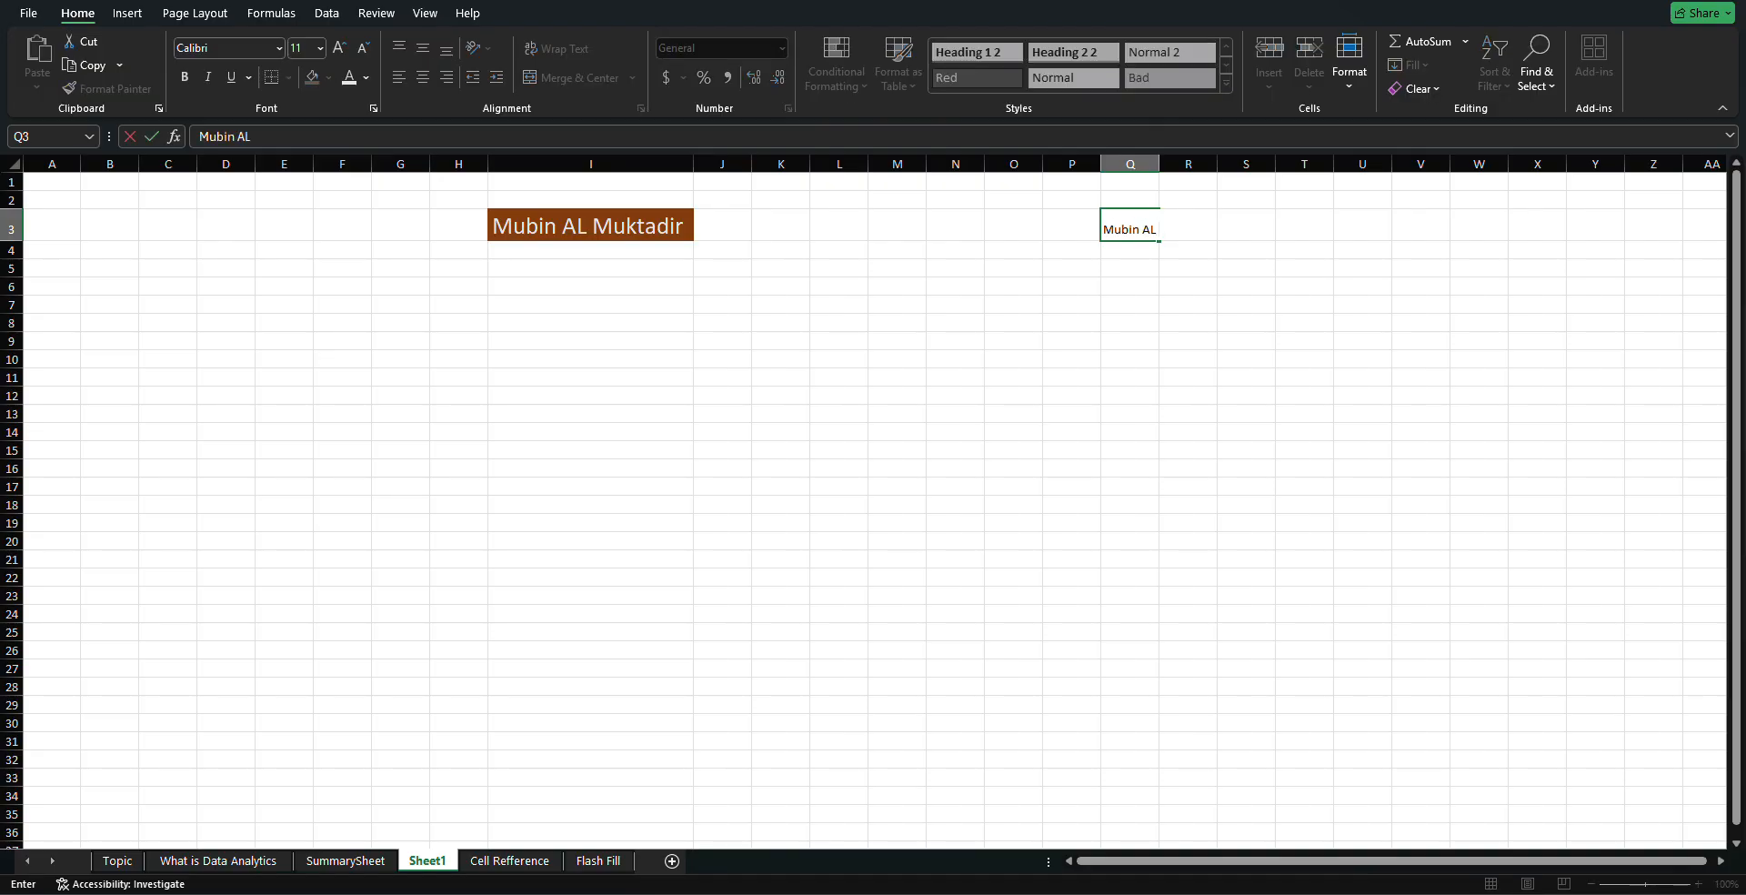
{"action": "left_click", "coordinate": [658, 222]}
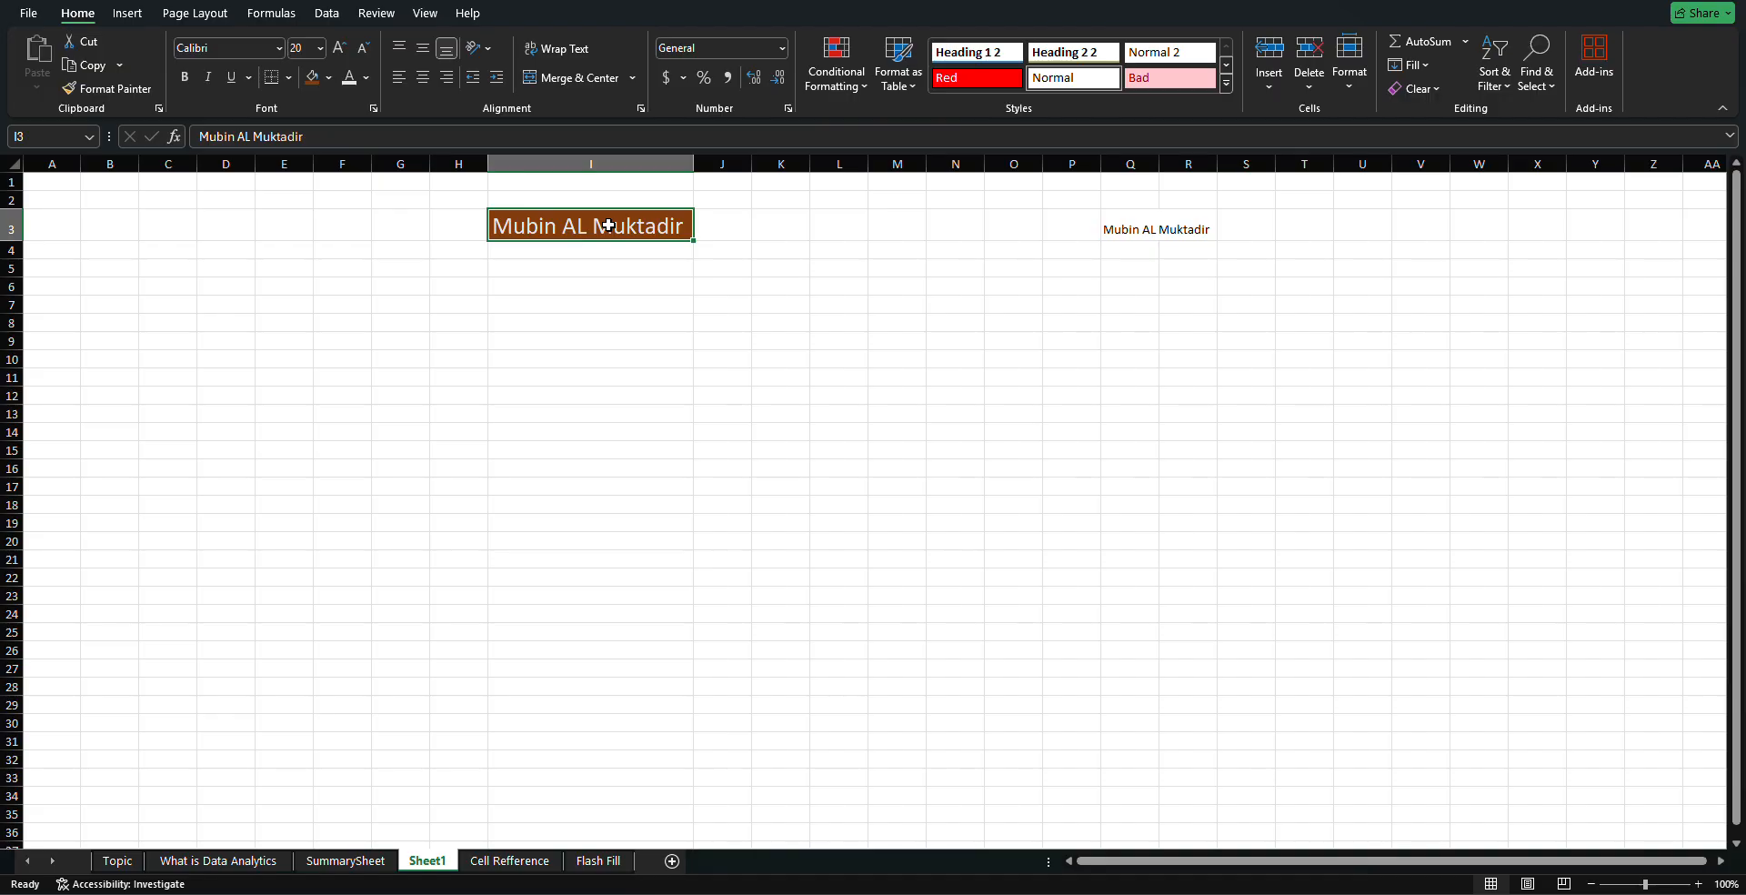
Copy I3's brown 20-point format onto Q3 with Format Painter and autofit column Q
{"action": "left_click", "coordinate": [77, 91]}
{"action": "left_click", "coordinate": [77, 91]}
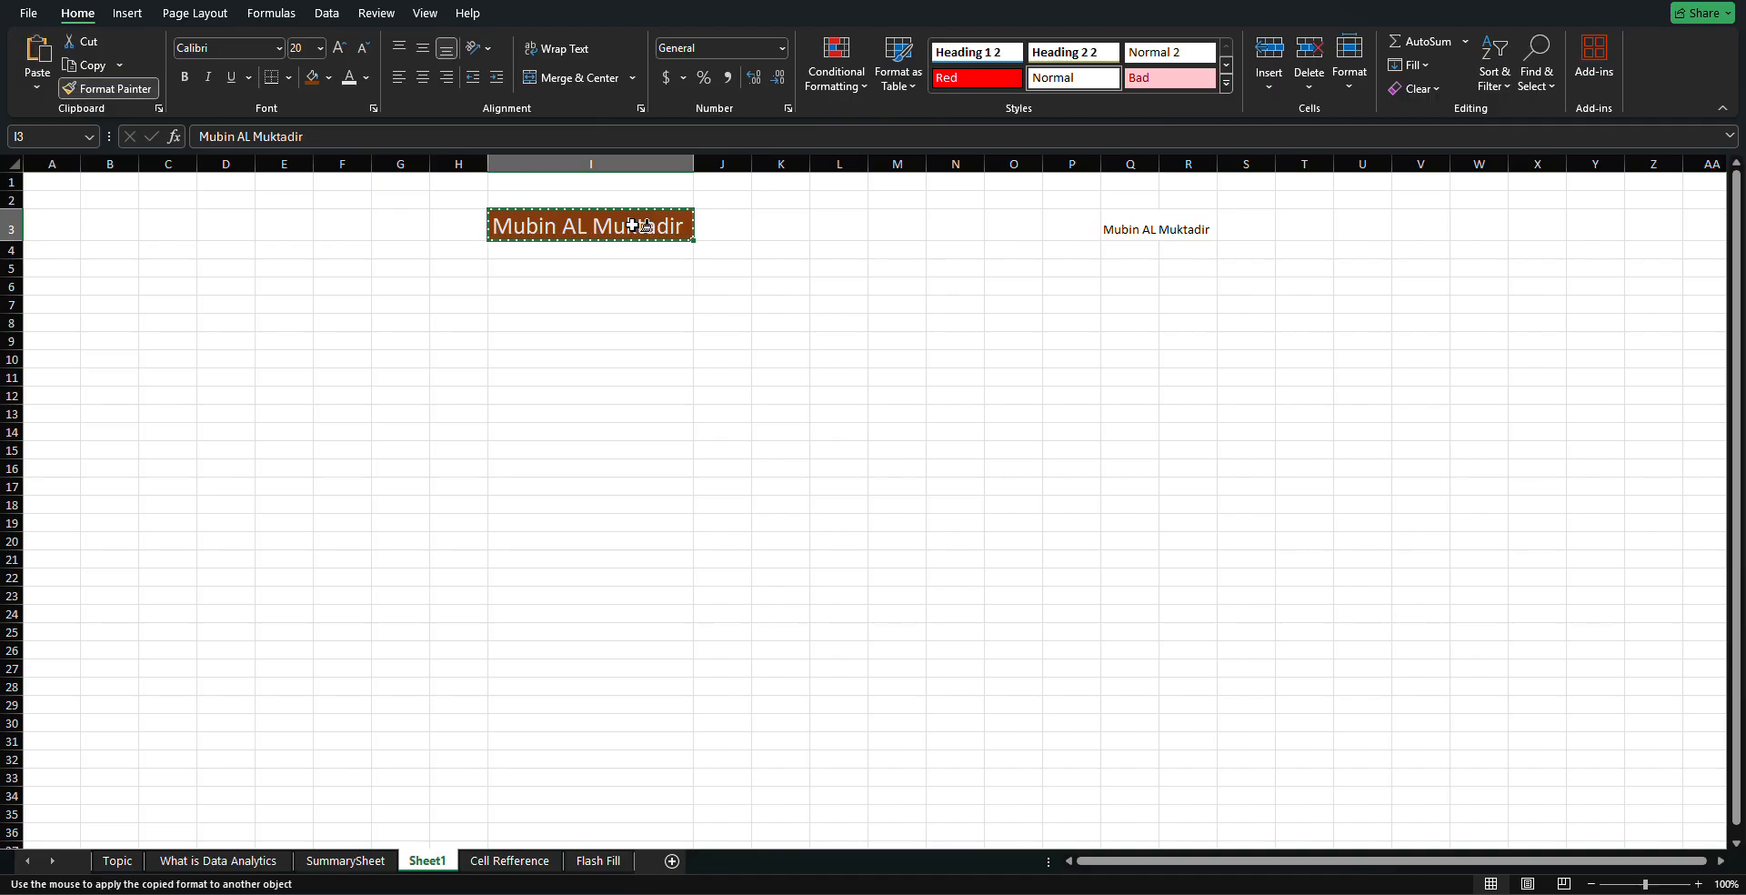
{"action": "left_click", "coordinate": [1122, 229]}
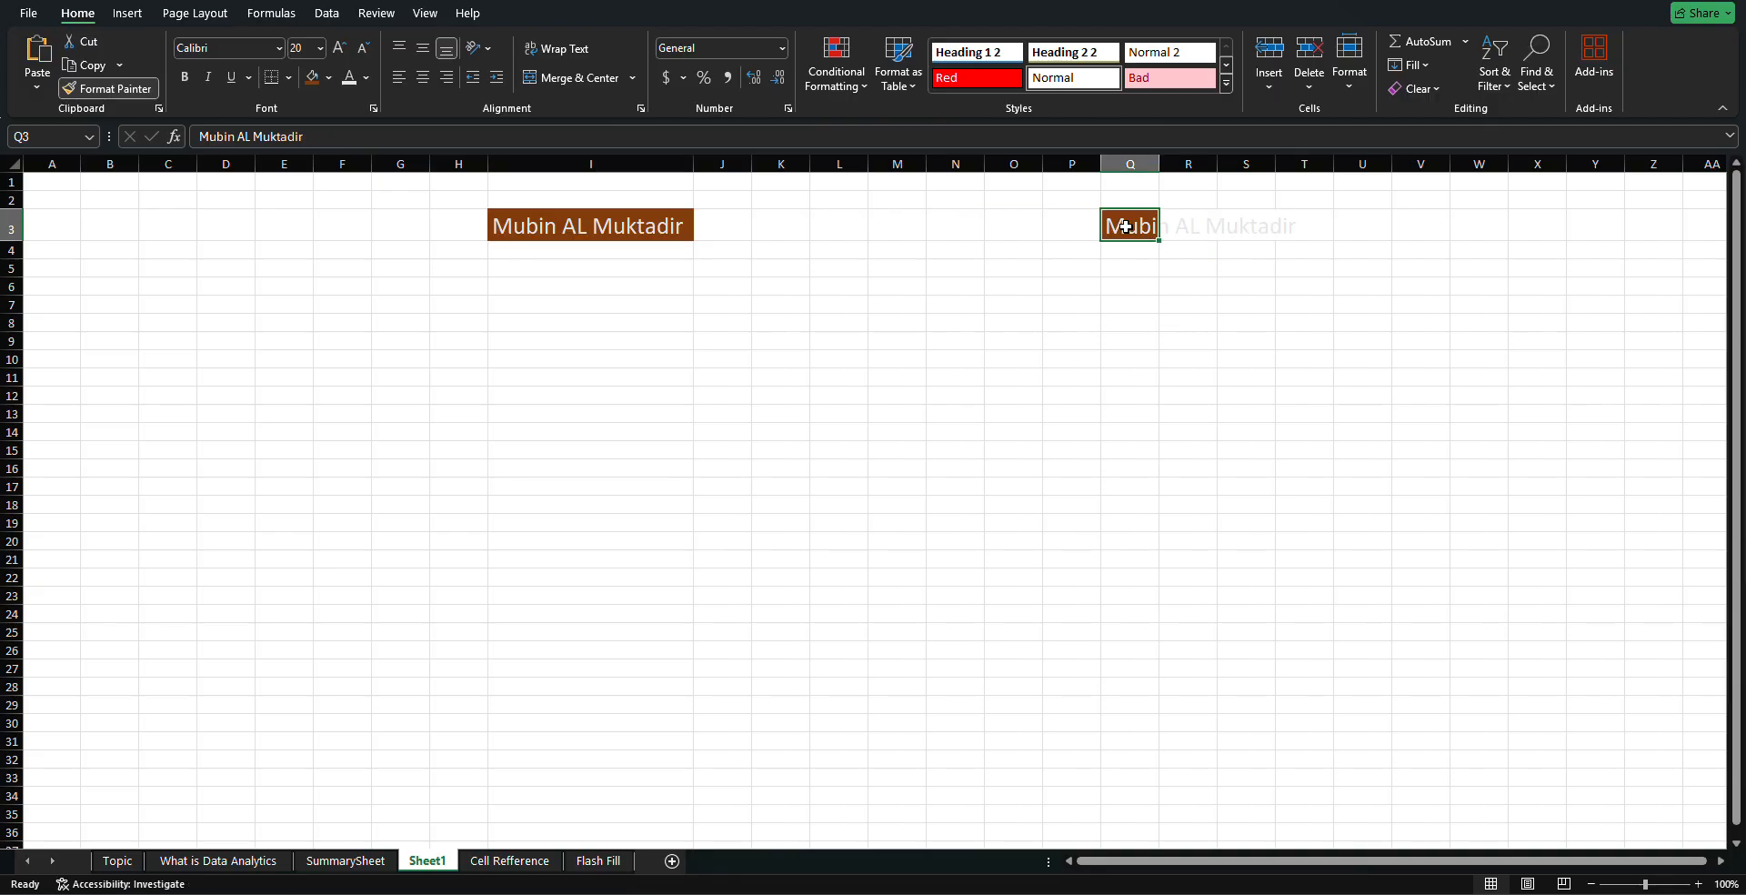
{"action": "double_click", "coordinate": [1161, 166]}
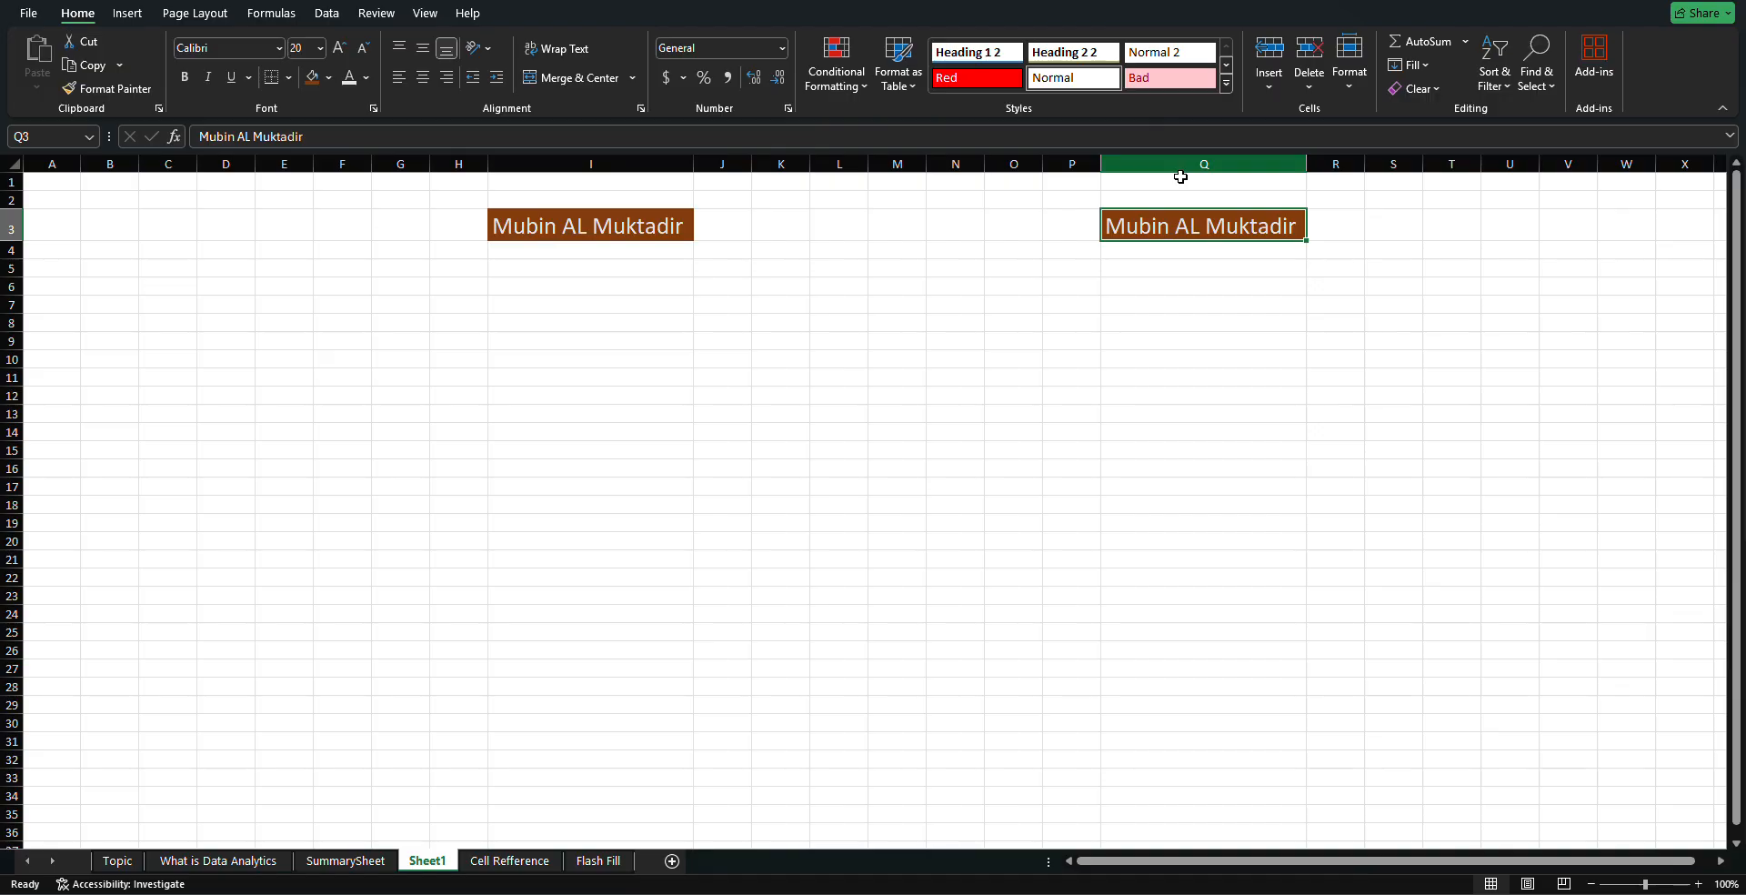
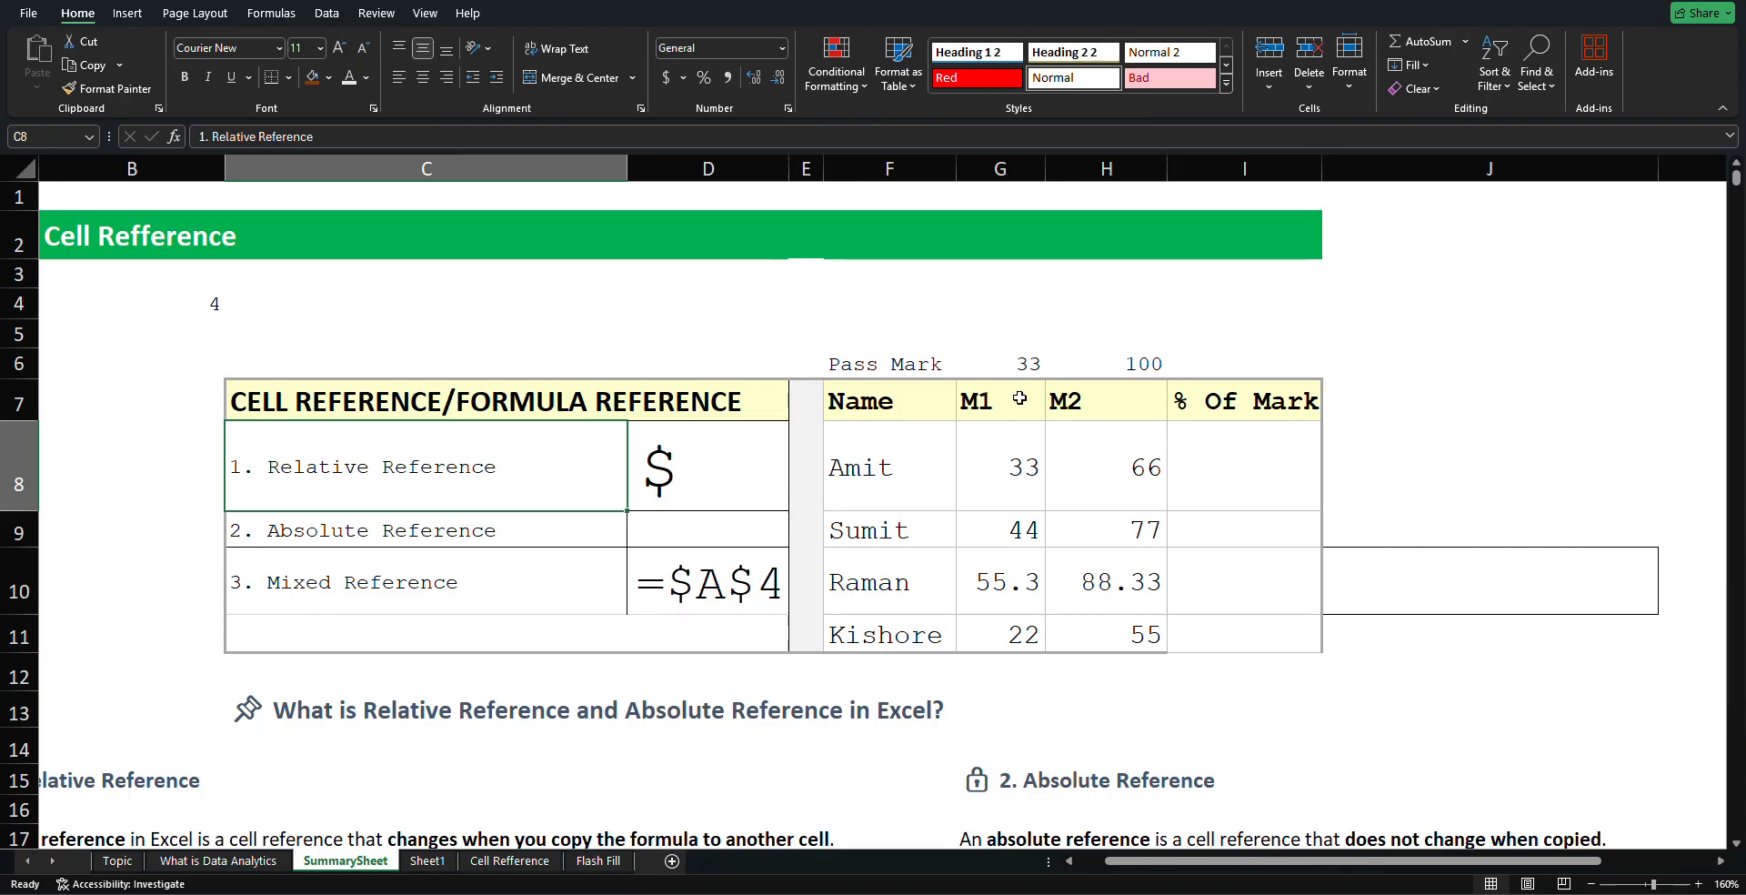
Point out the M1 and M2 headers, then fill Amit's 33 down the M1 column to G11
{"action": "left_click", "coordinate": [1011, 401]}
{"action": "left_click", "coordinate": [1092, 401]}
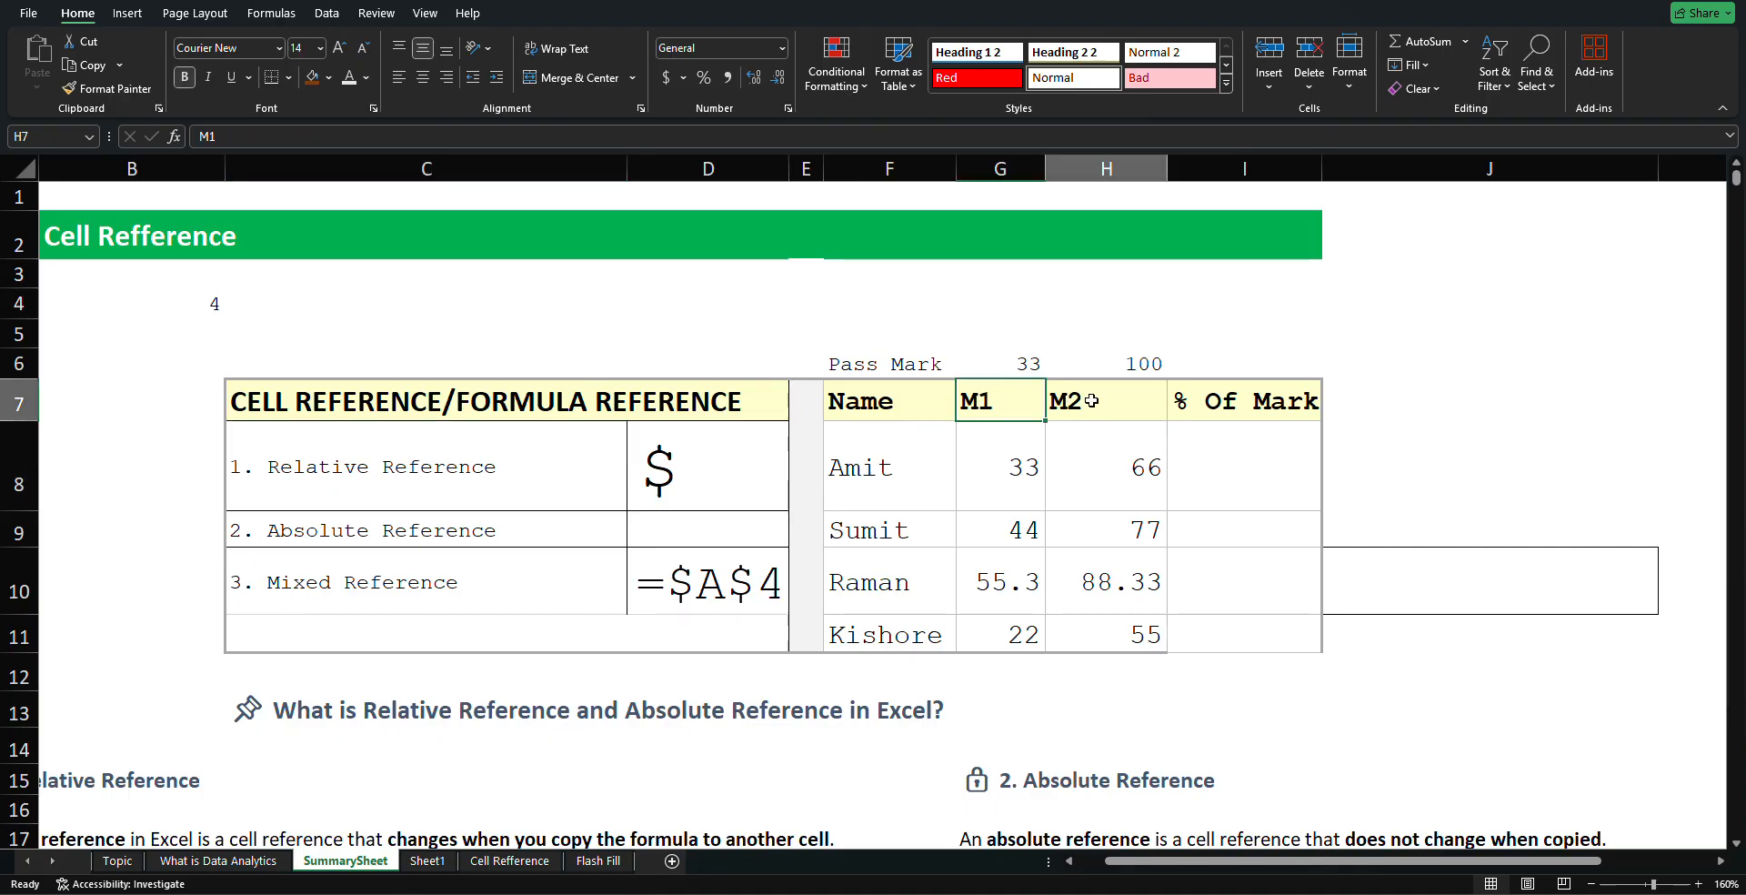
{"action": "left_click", "coordinate": [1017, 401]}
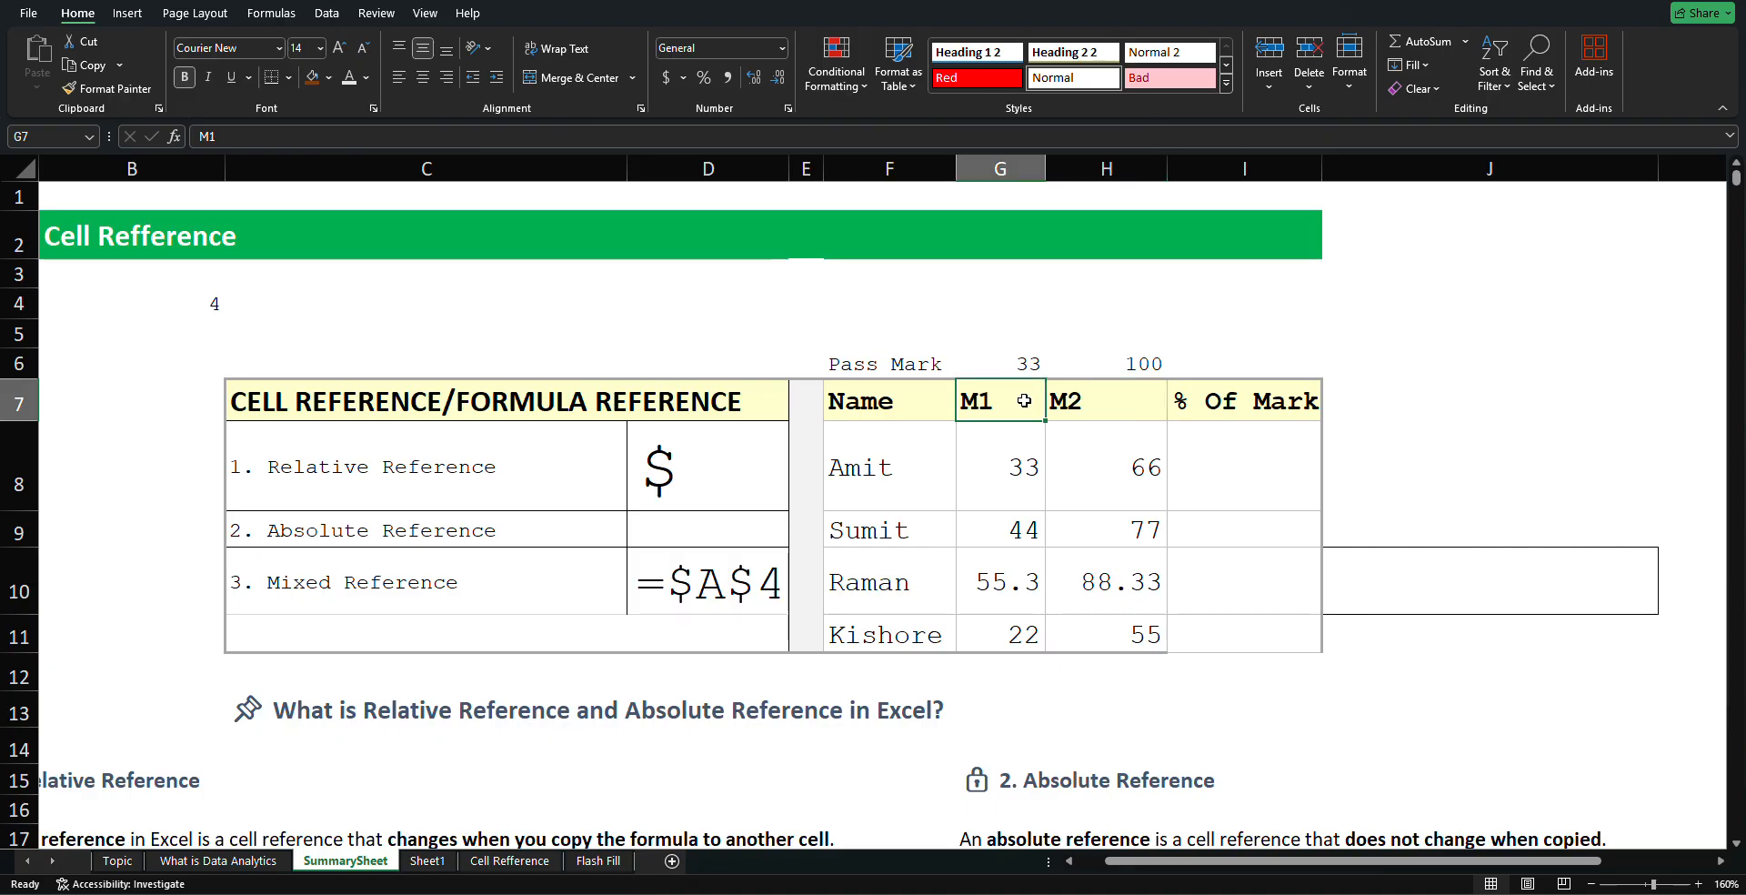
{"action": "left_click", "coordinate": [1125, 402]}
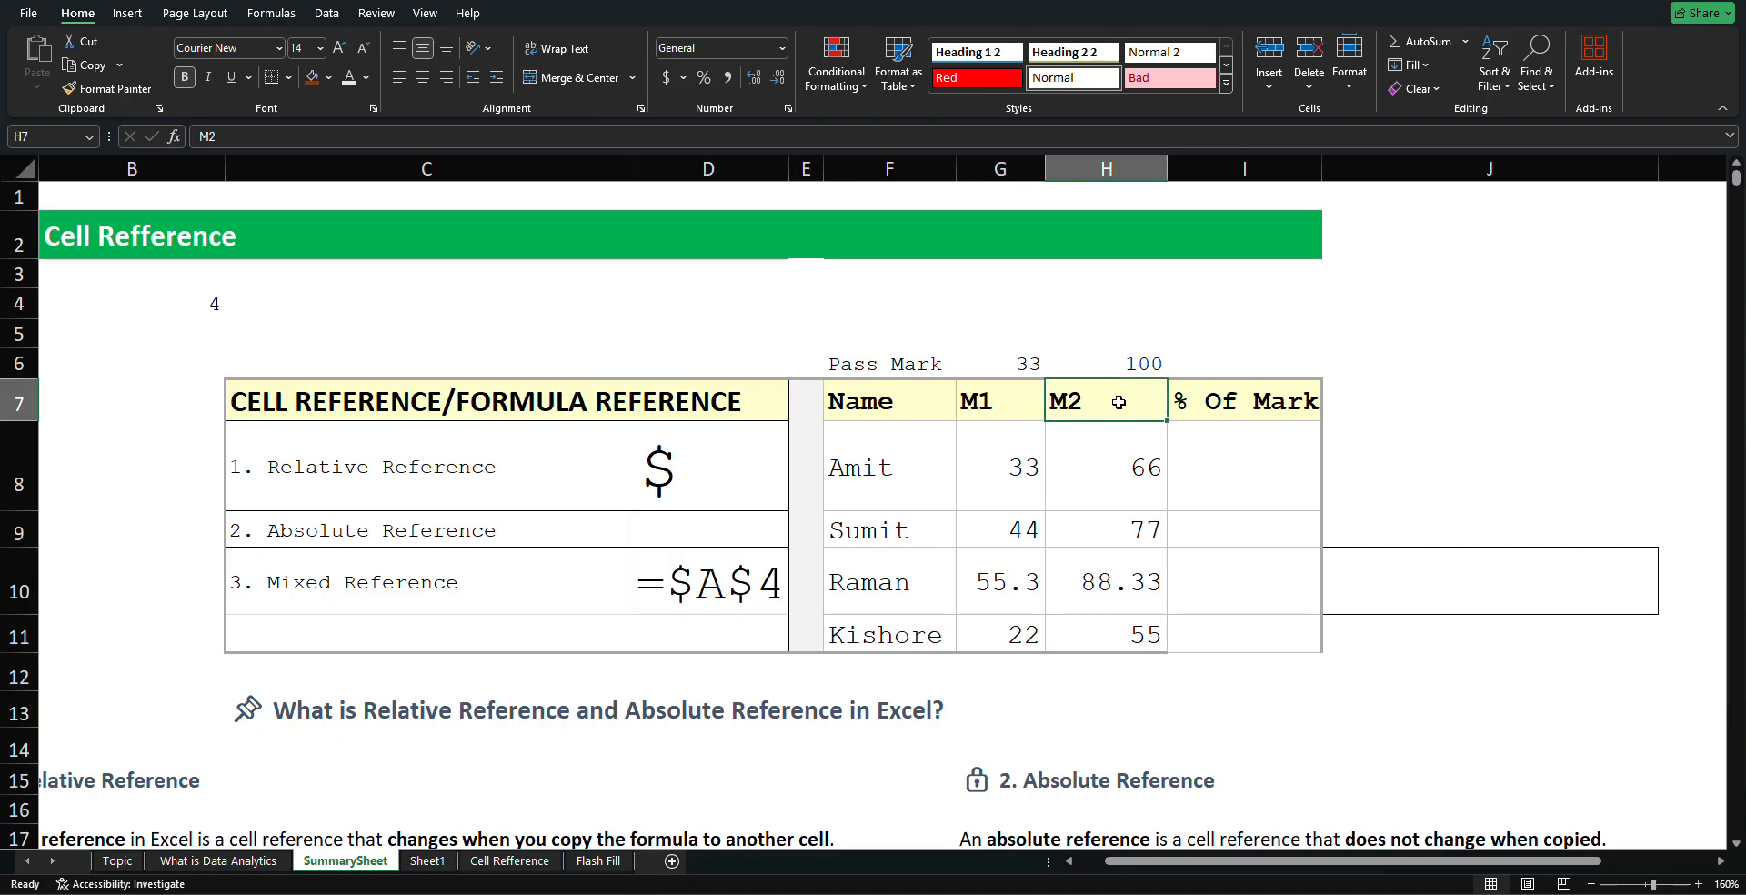
{"action": "left_click", "coordinate": [1022, 409]}
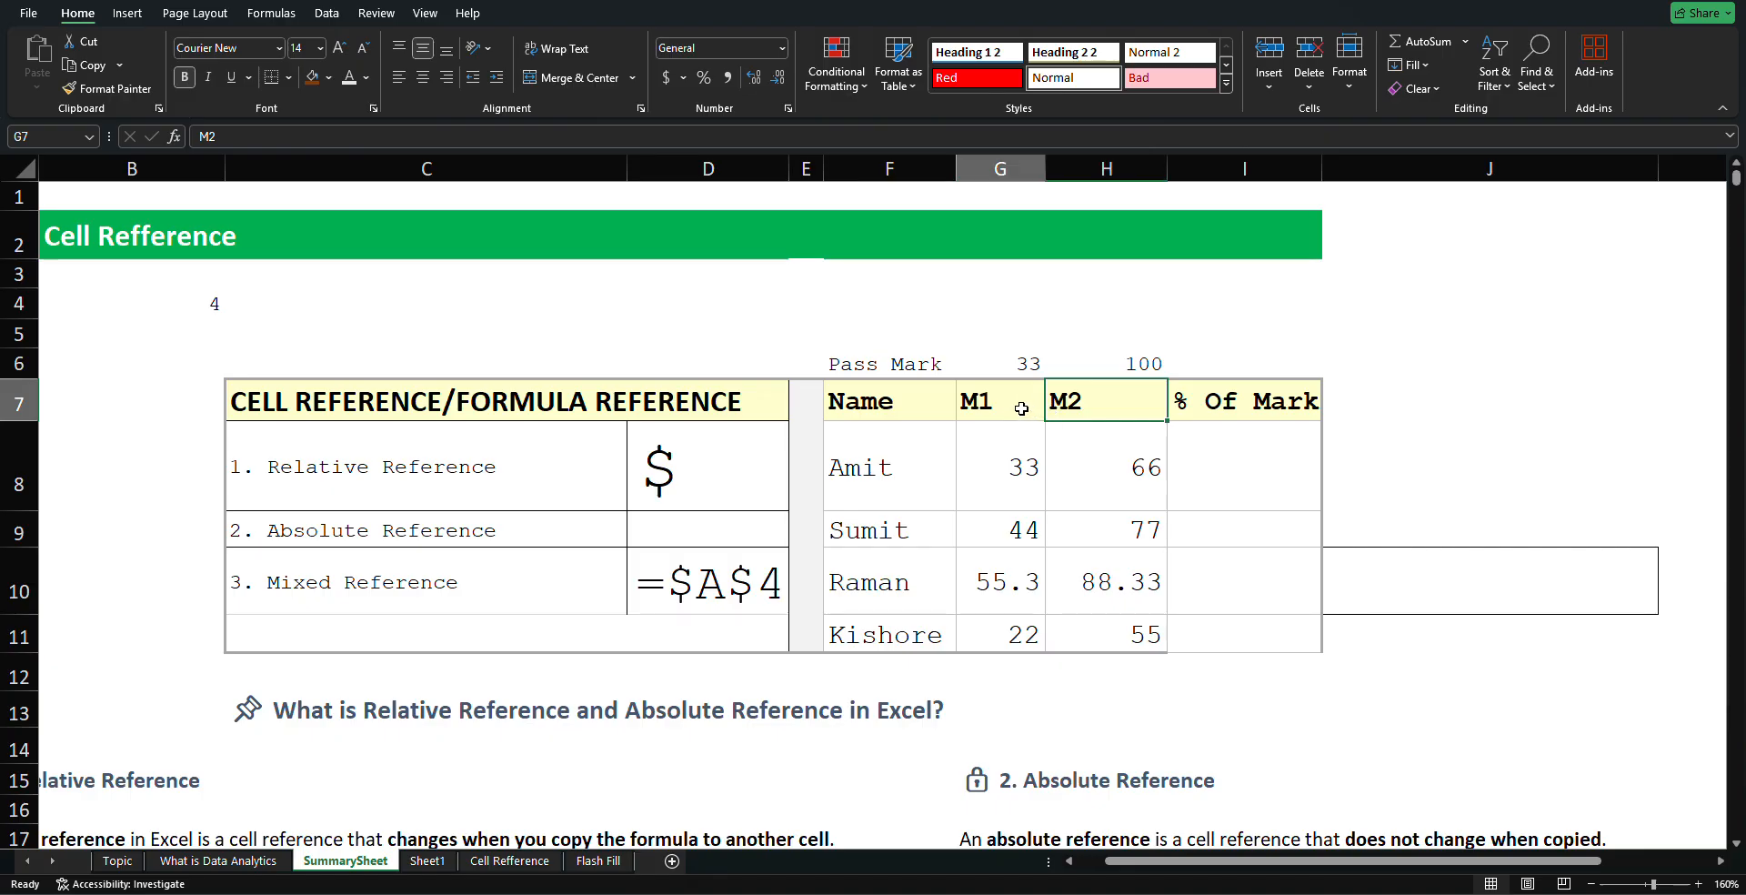
{"action": "left_click", "coordinate": [1023, 460]}
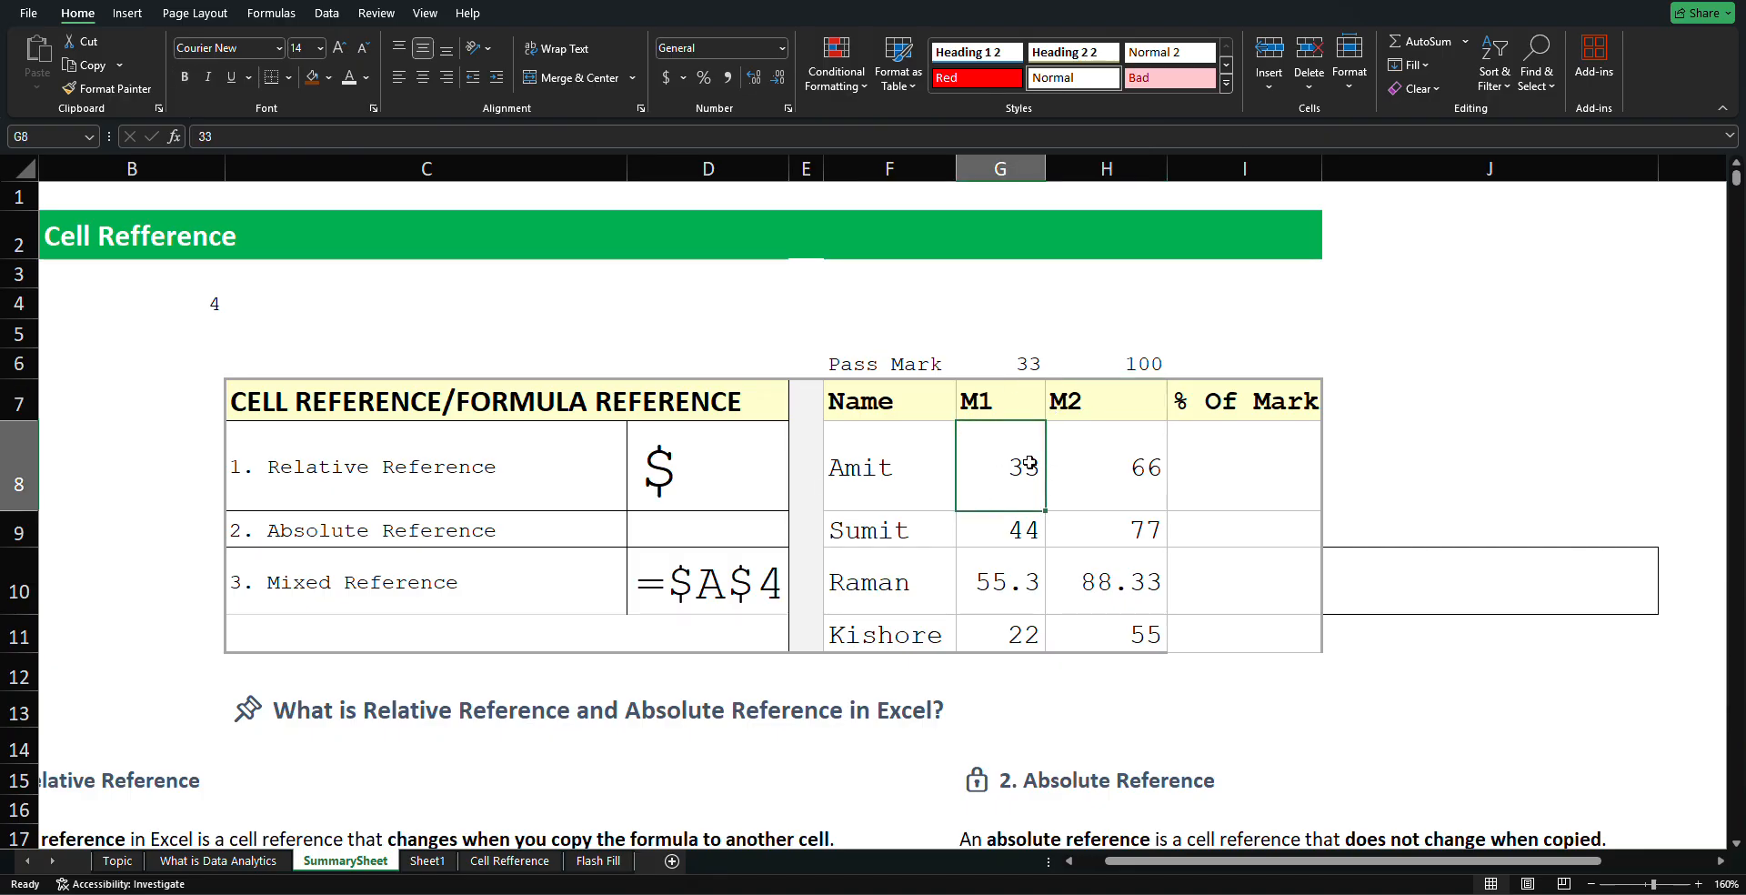
{"action": "left_click_drag", "start_coordinate": [1047, 510], "coordinate": [1030, 647]}
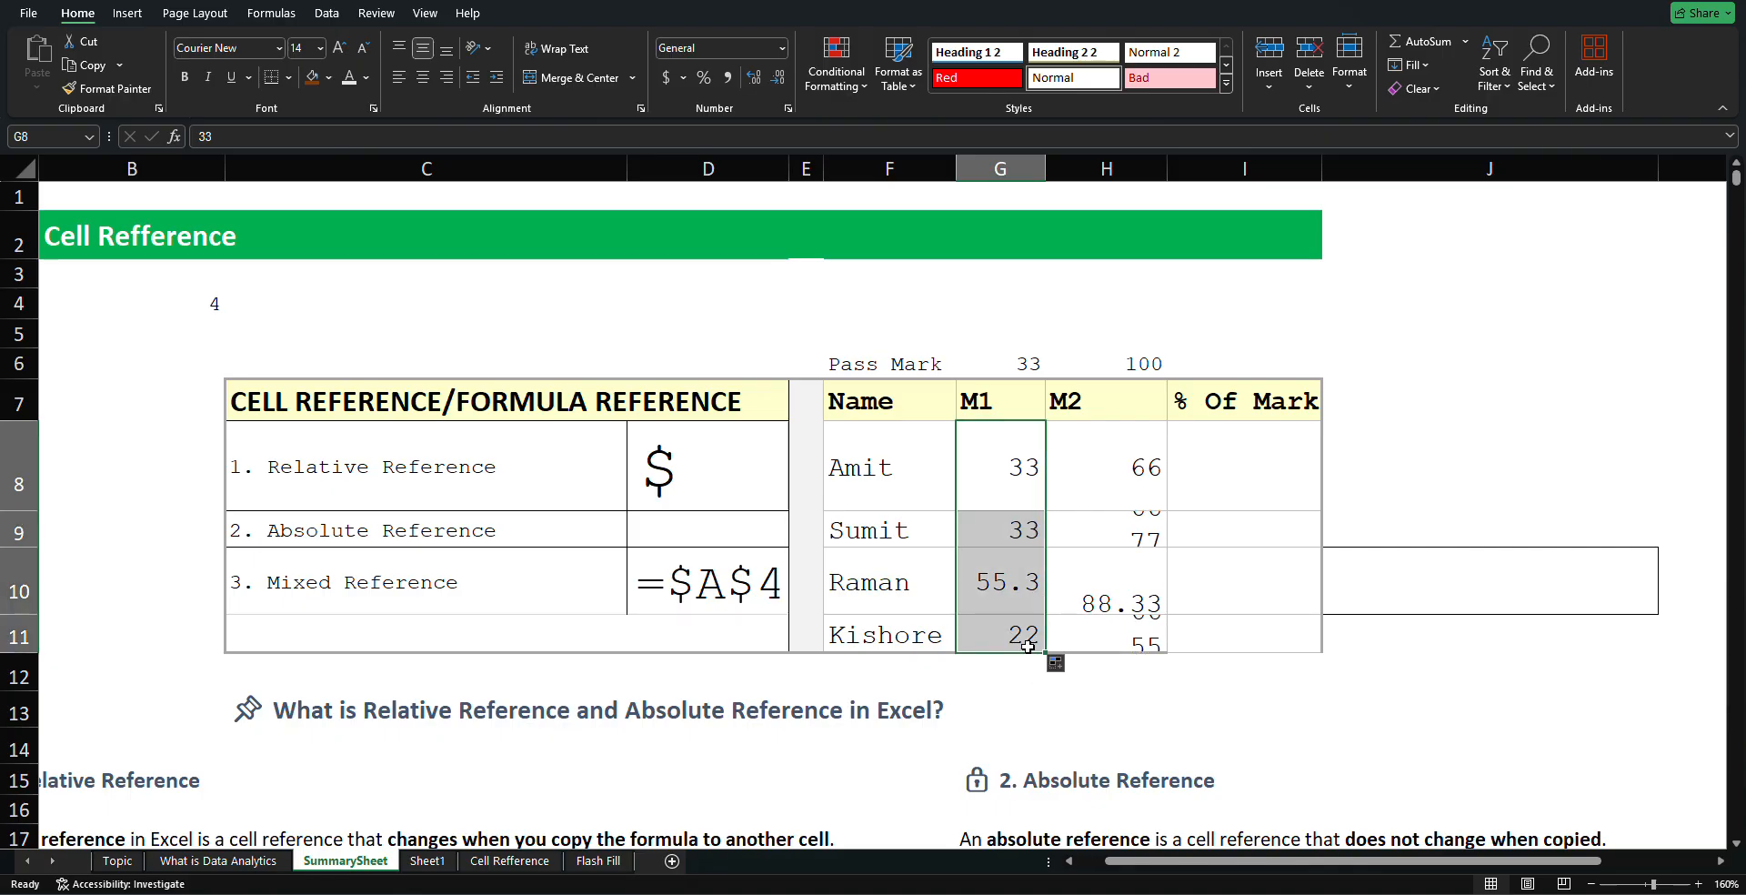
Check M2's formula and restore the filled 33s so every M2 value shows 66
{"action": "left_click", "coordinate": [1090, 440]}
{"action": "left_click_drag", "start_coordinate": [1089, 440], "coordinate": [478, 365]}
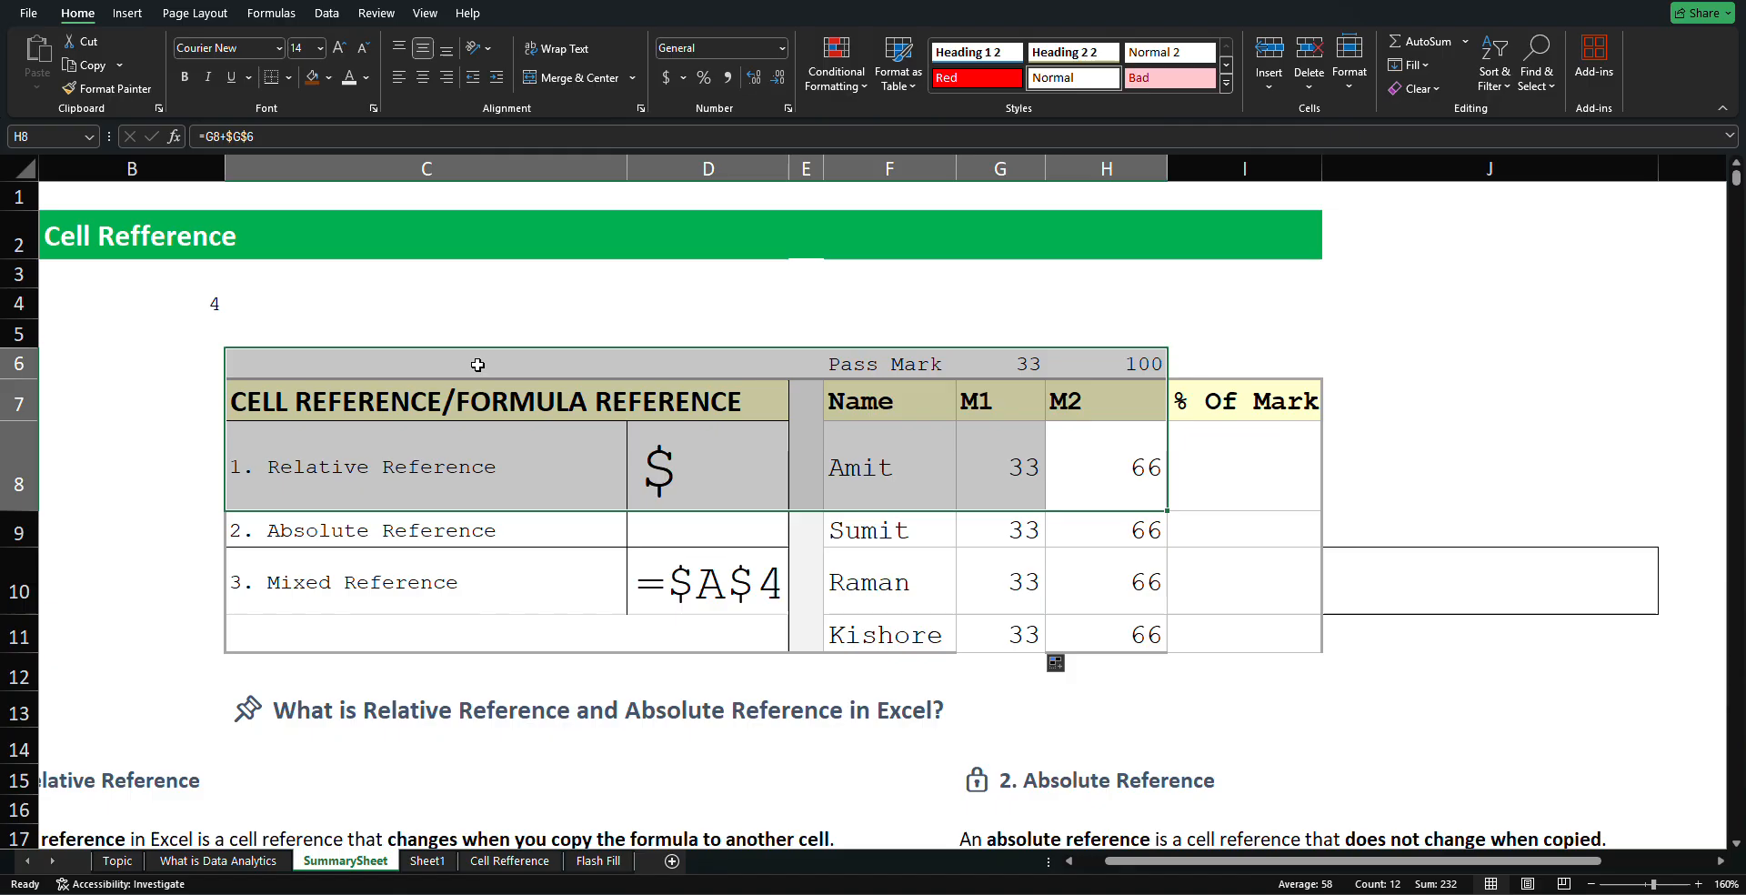
{"action": "left_click", "coordinate": [361, 276]}
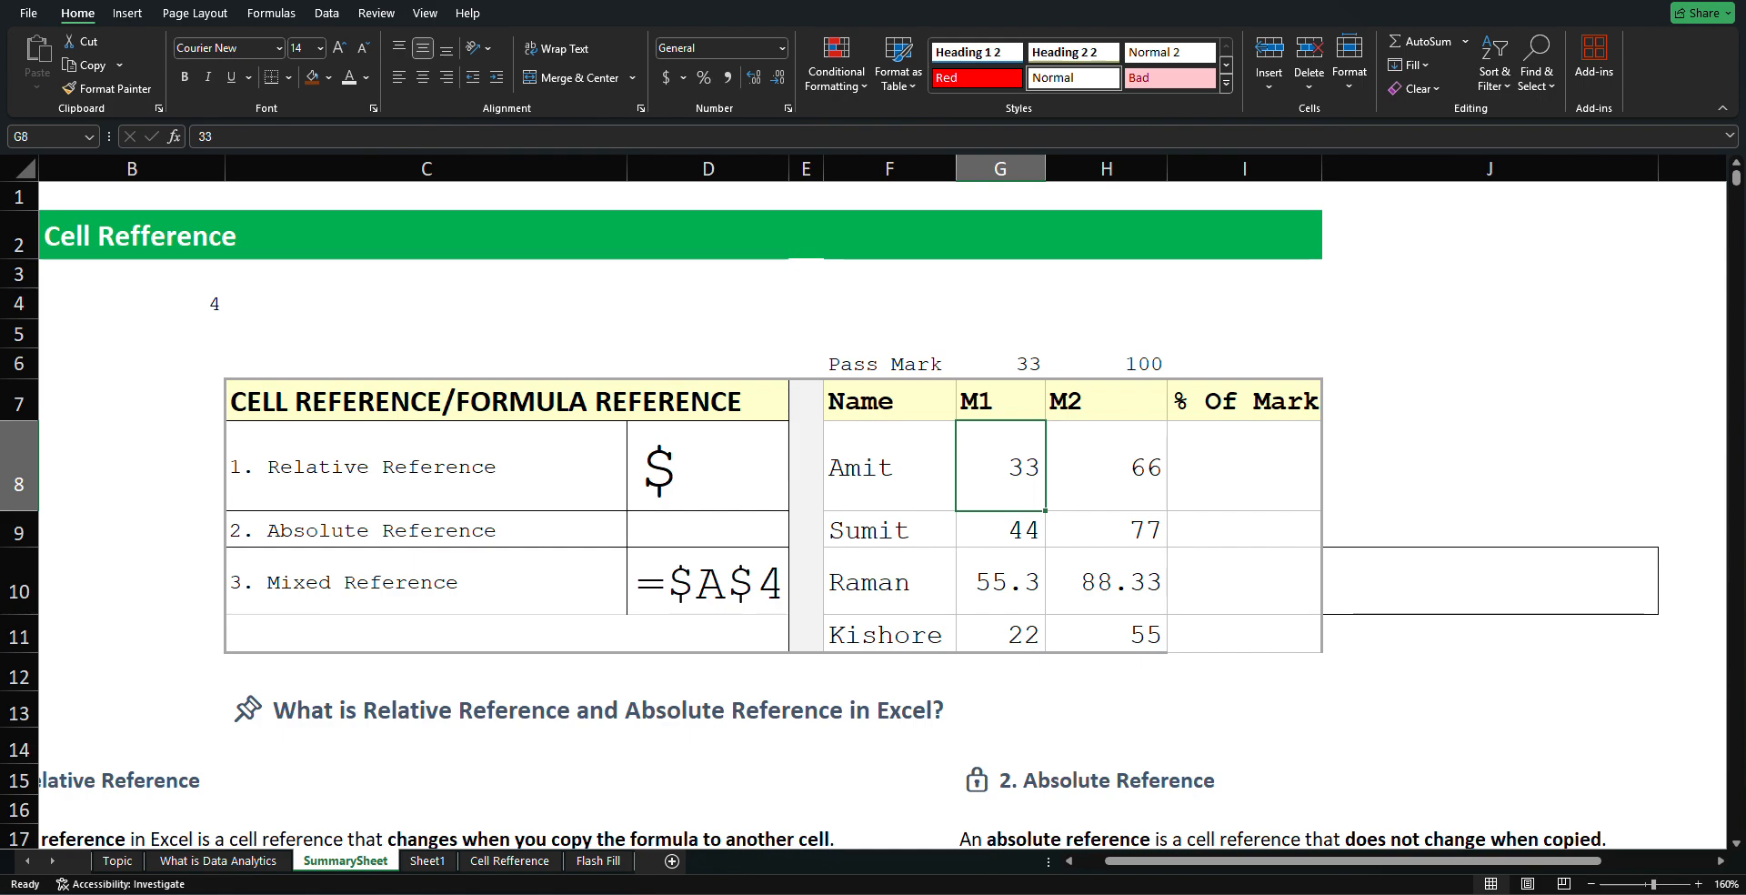
{"action": "key", "text": "ctrl+Page_Down"}
{"action": "key", "text": "ctrl+u"}
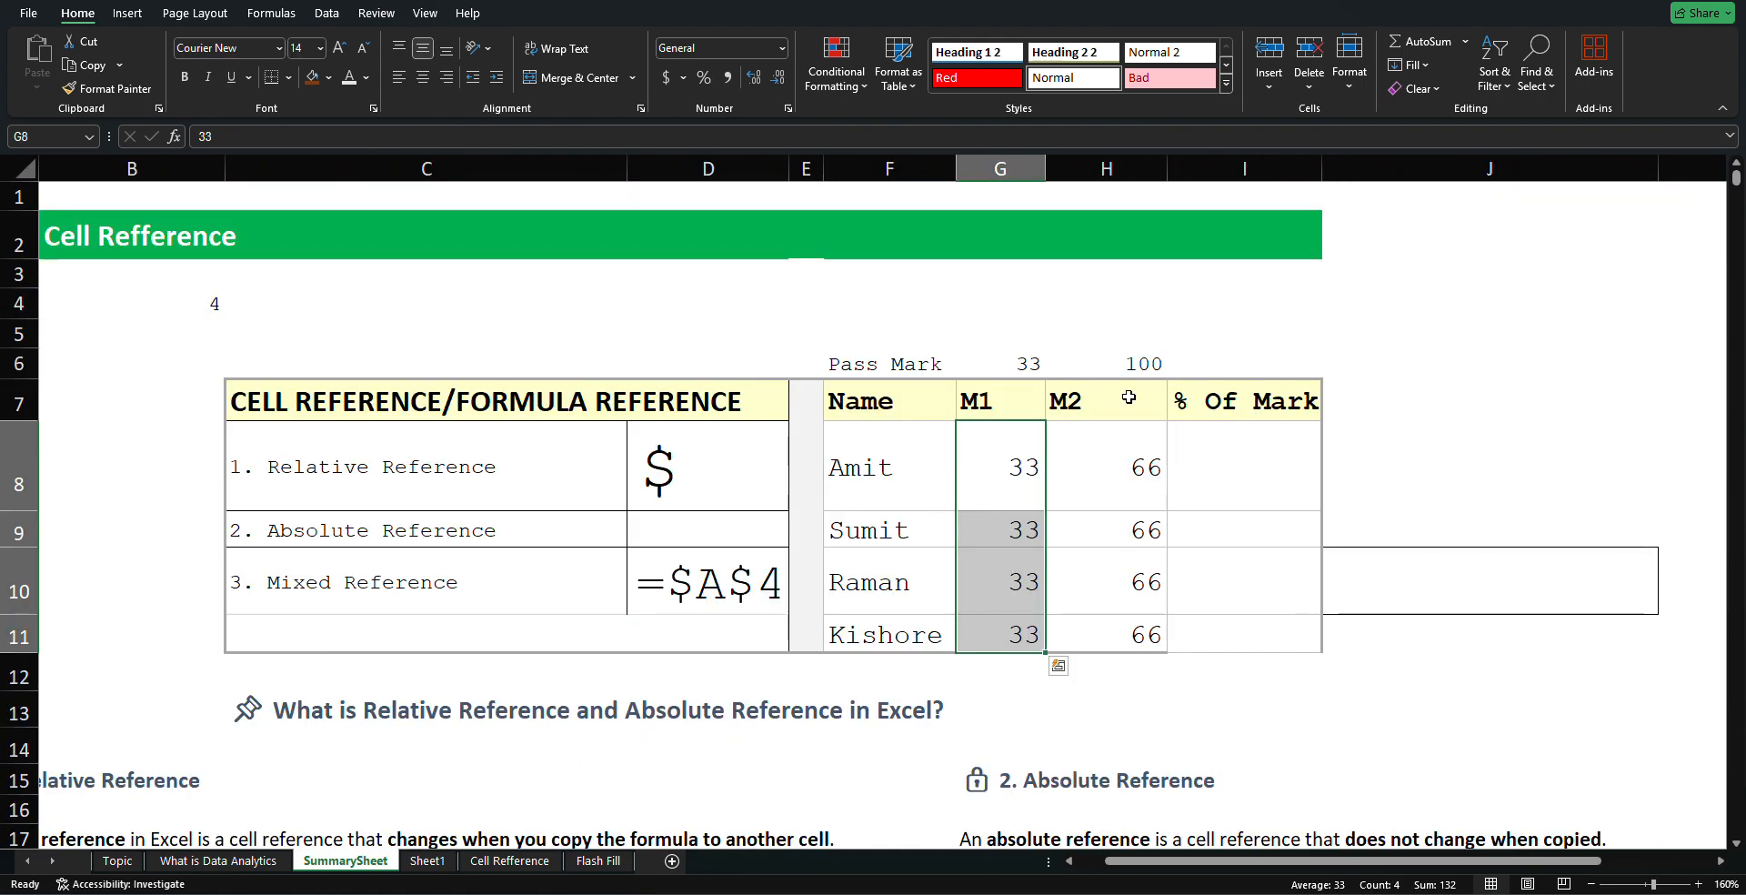
{"action": "left_click", "coordinate": [1128, 309]}
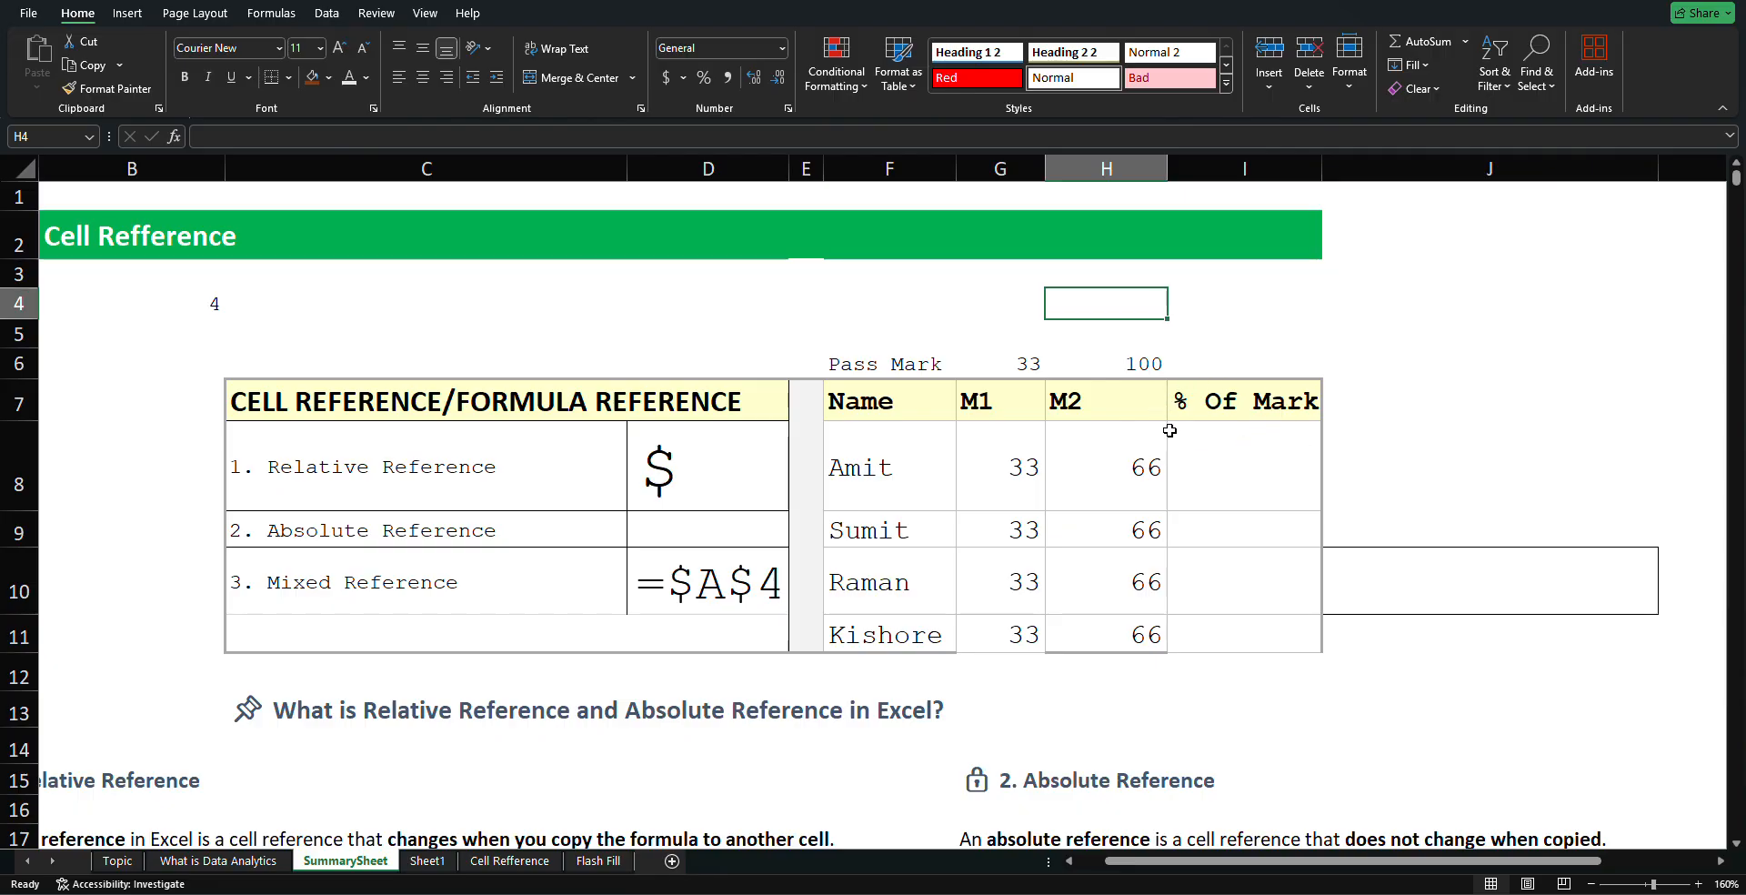
{"action": "left_click", "coordinate": [1246, 439]}
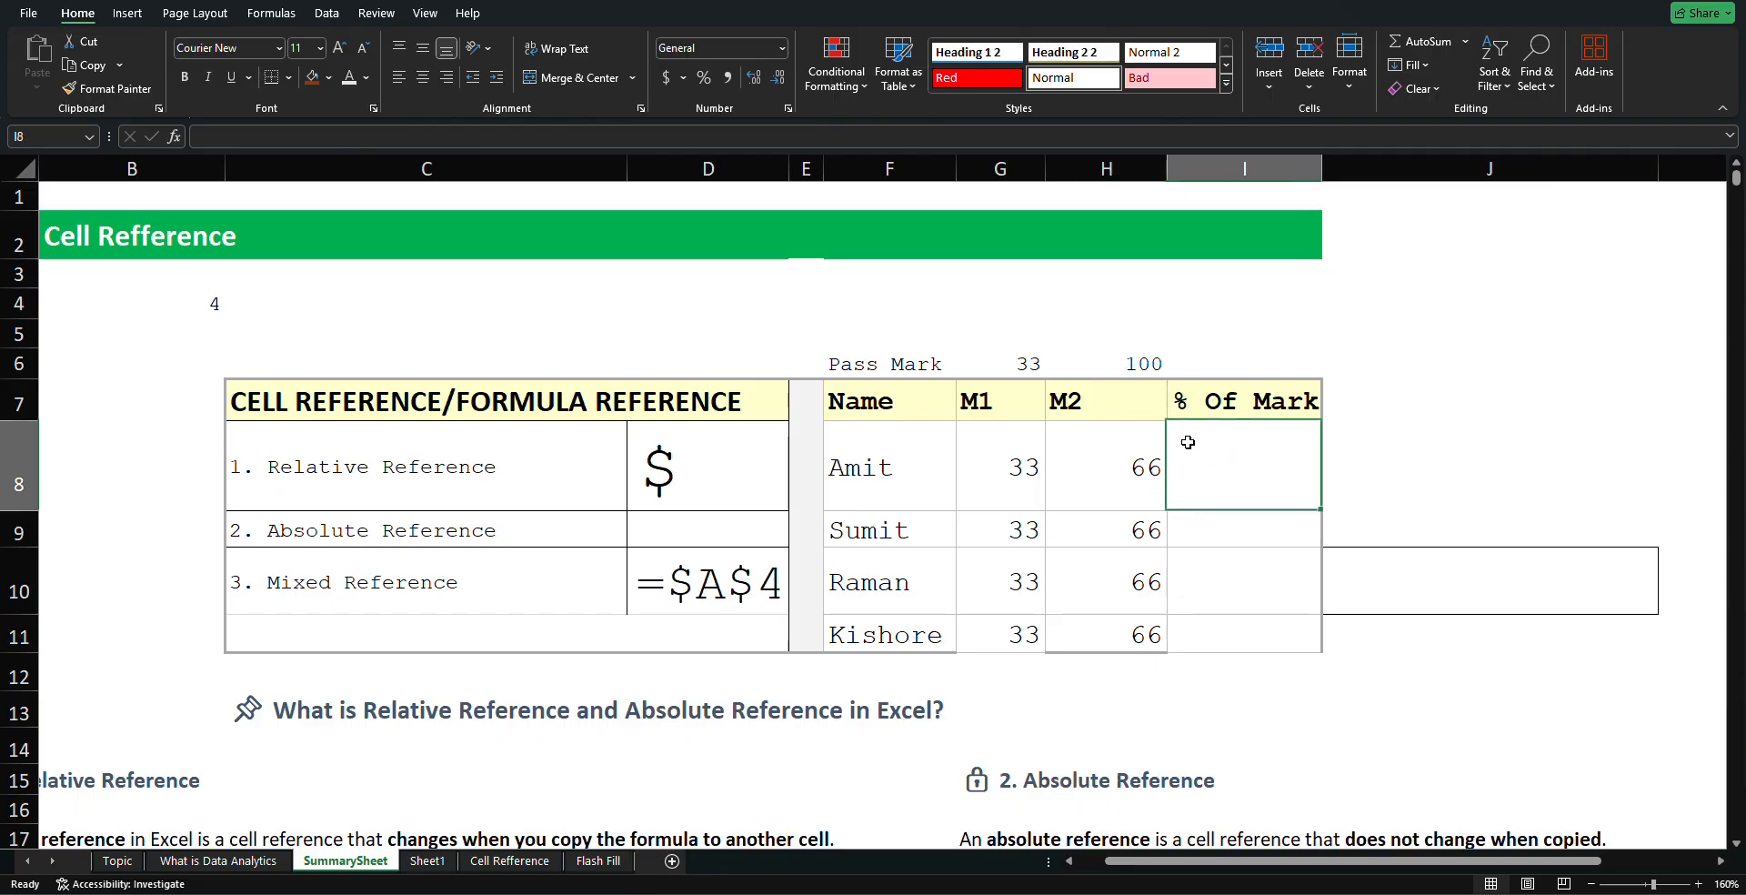
Enter =G8+H8 in Amit's % Of Mark cell I8 so it shows 99
{"action": "double_click", "coordinate": [1267, 449]}
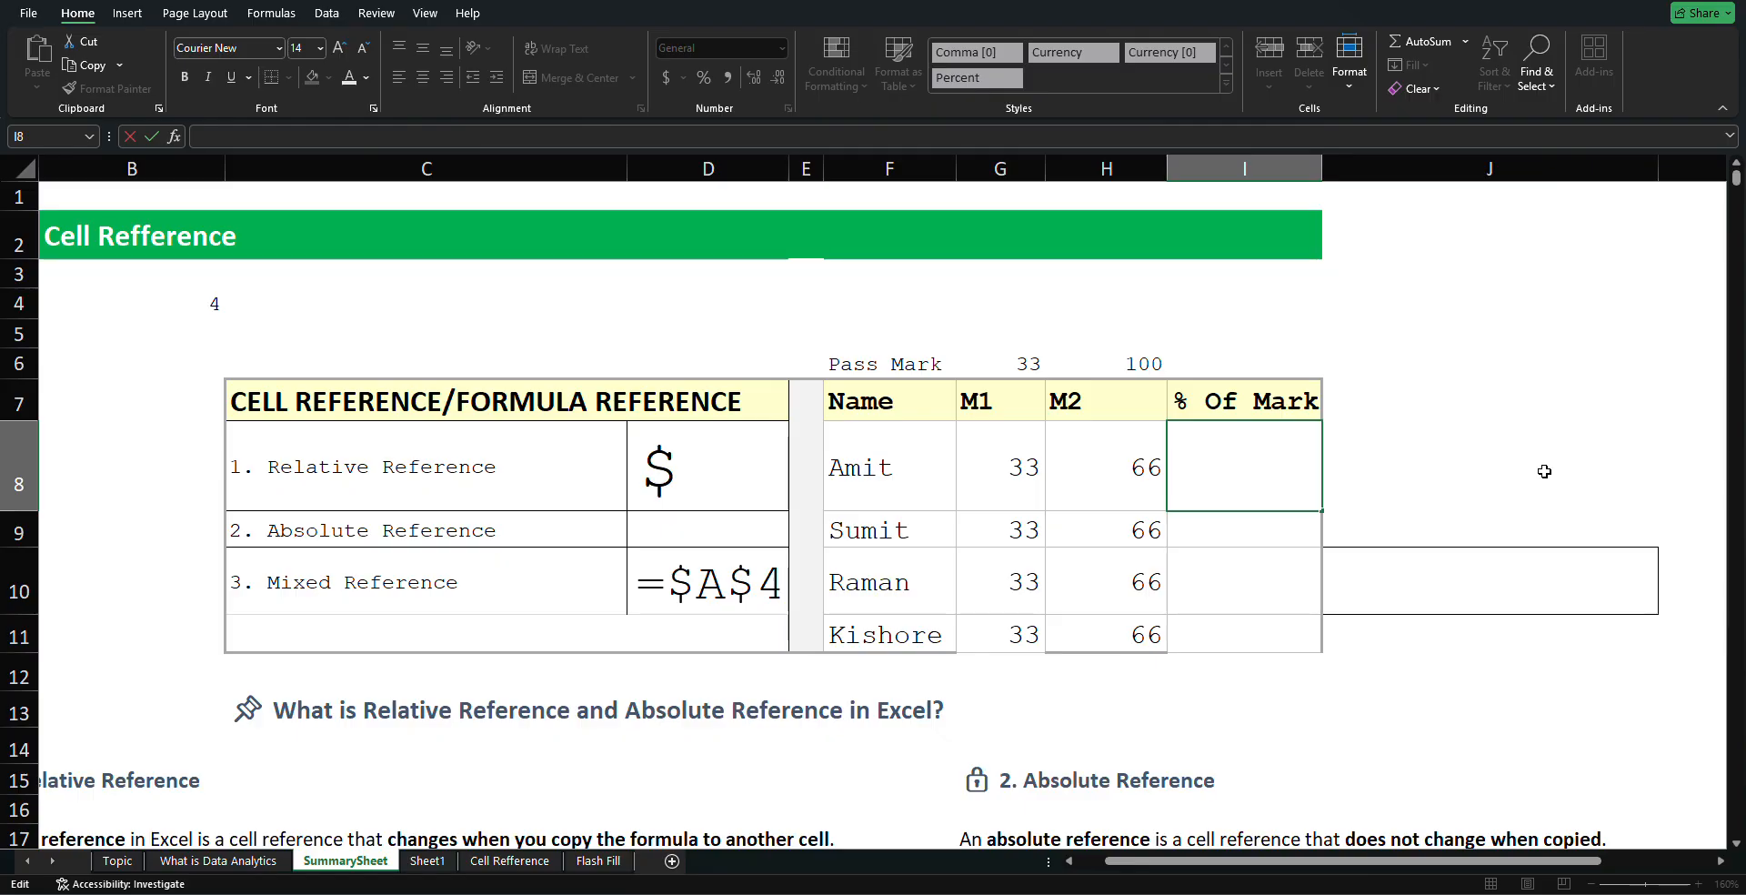
{"action": "type", "text": "="}
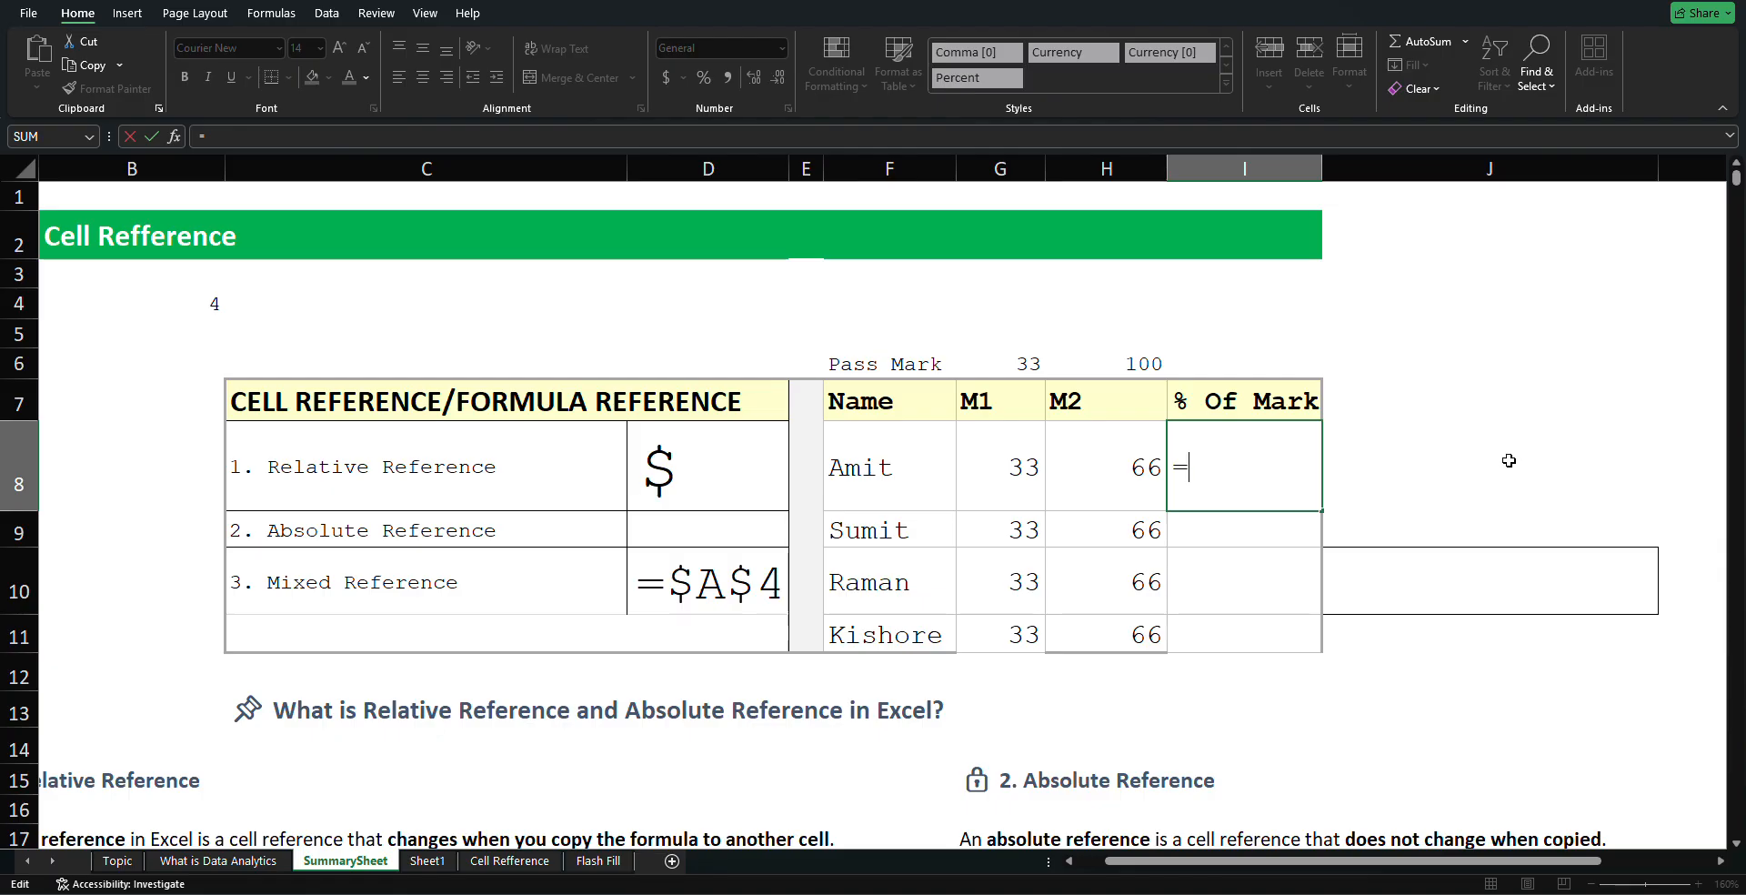
{"action": "left_click", "coordinate": [1013, 461]}
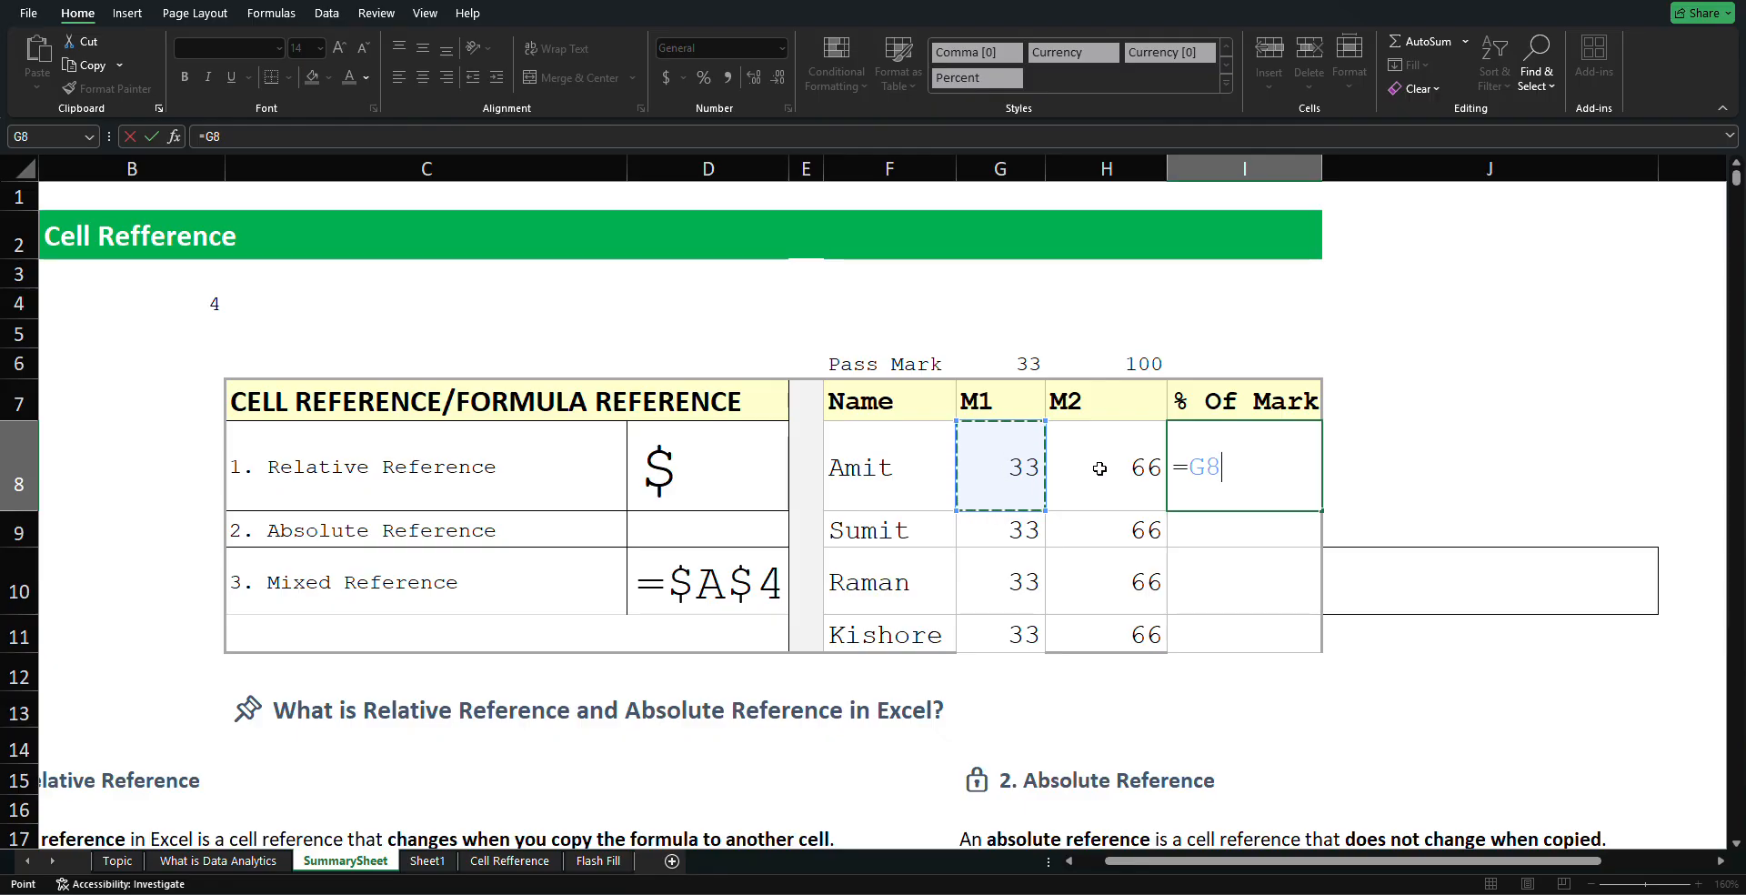
{"action": "type", "text": "+"}
{"action": "left_click", "coordinate": [1099, 469]}
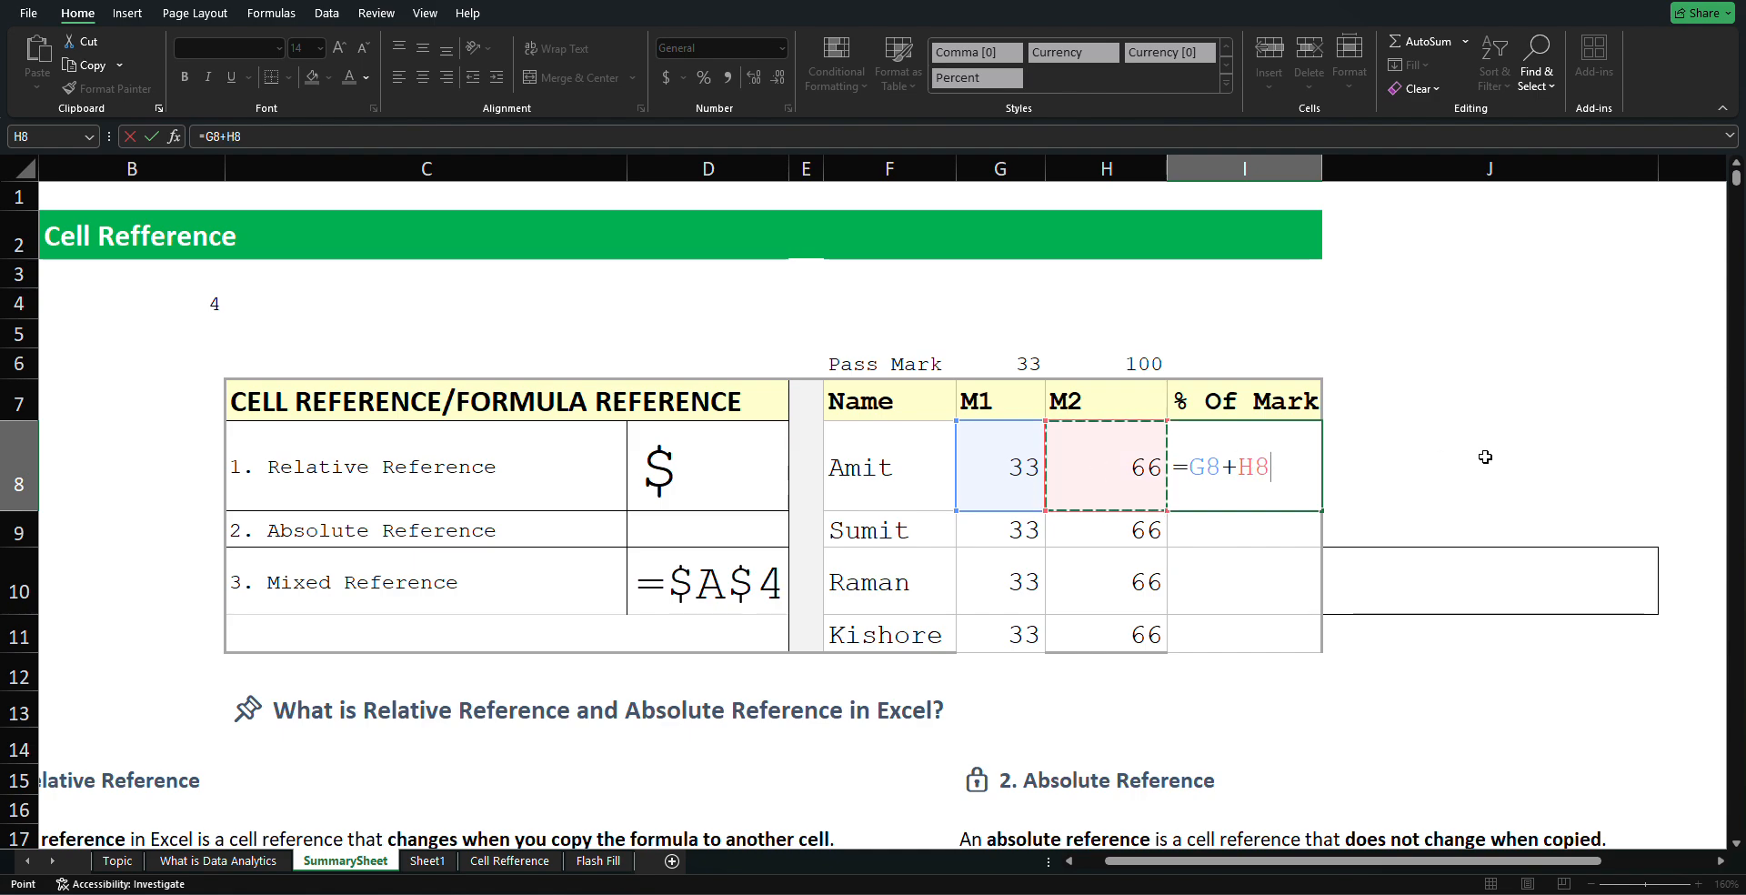
{"action": "key", "text": "Return"}
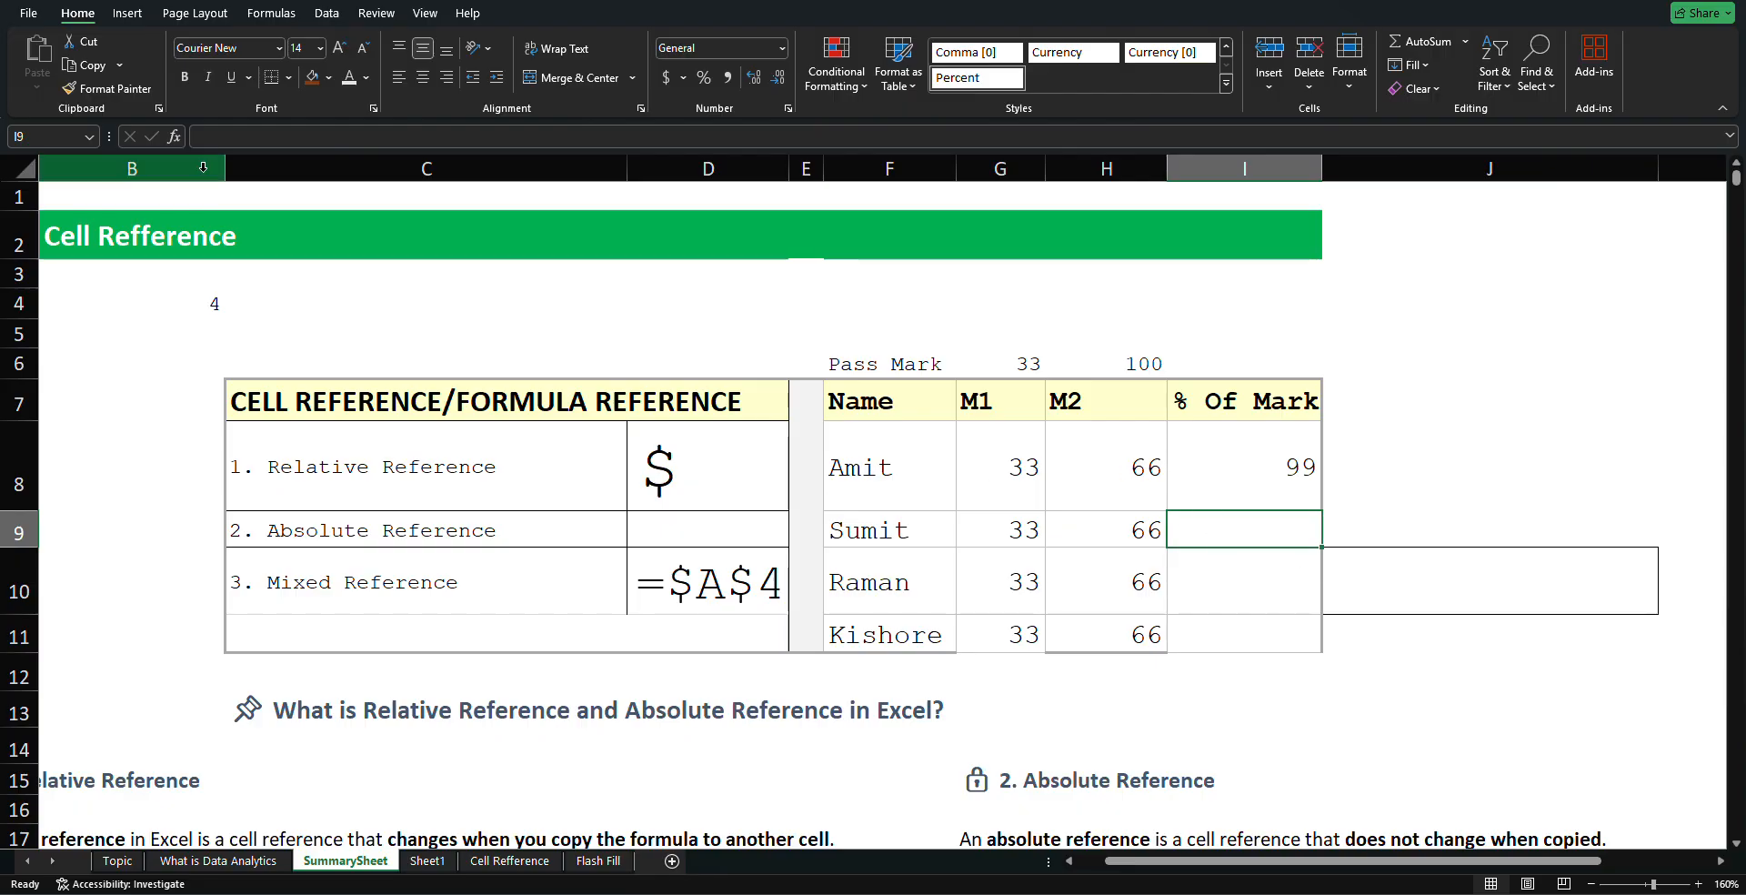
Try inserting G8, H8 and F8 references into I8's =G8+H8 formula, then revert it
{"action": "left_click", "coordinate": [1214, 438]}
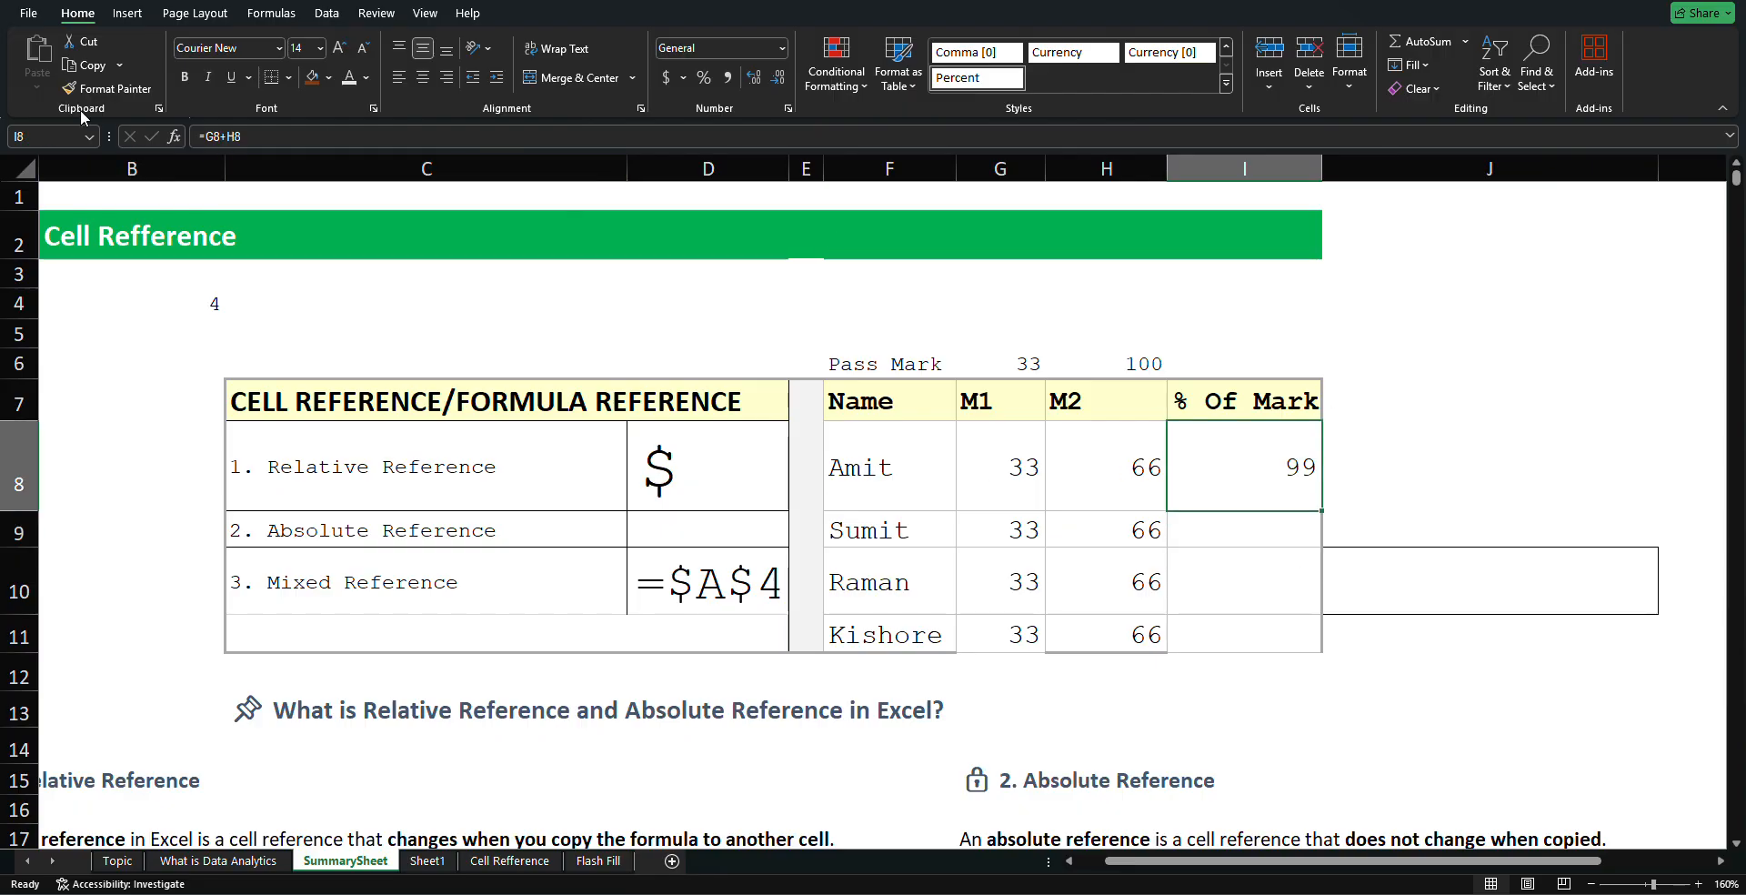
{"action": "left_click", "coordinate": [201, 136]}
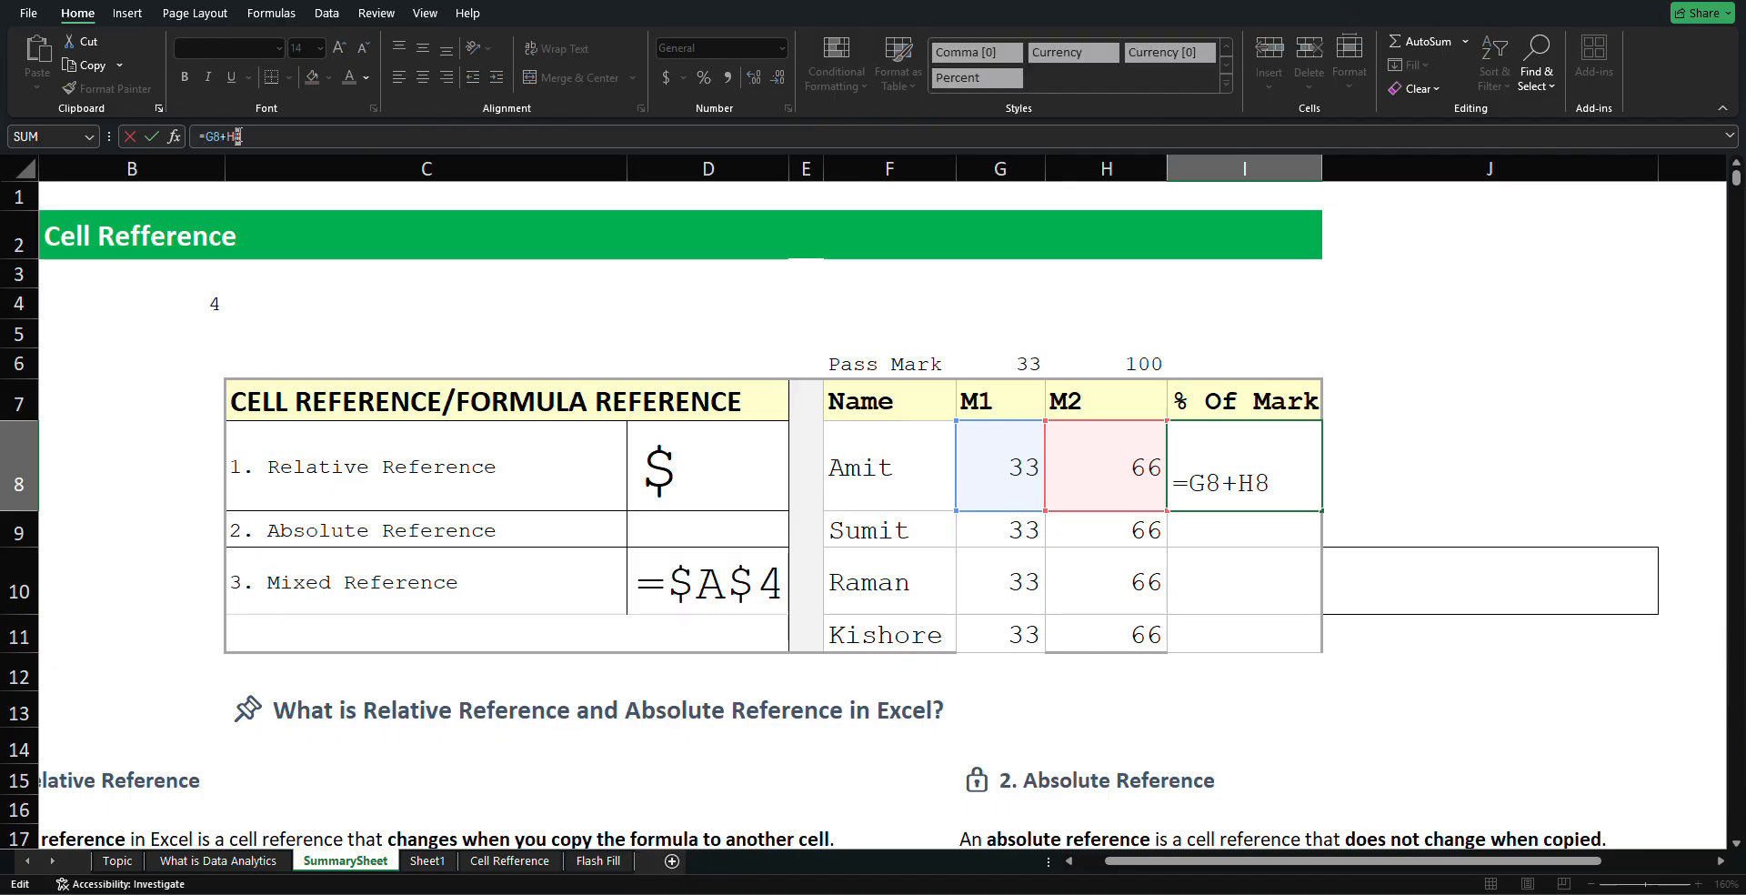
{"action": "left_click_drag", "start_coordinate": [239, 136], "coordinate": [196, 136]}
{"action": "left_click", "coordinate": [196, 136]}
{"action": "type", "text": "="}
{"action": "left_click", "coordinate": [1019, 472]}
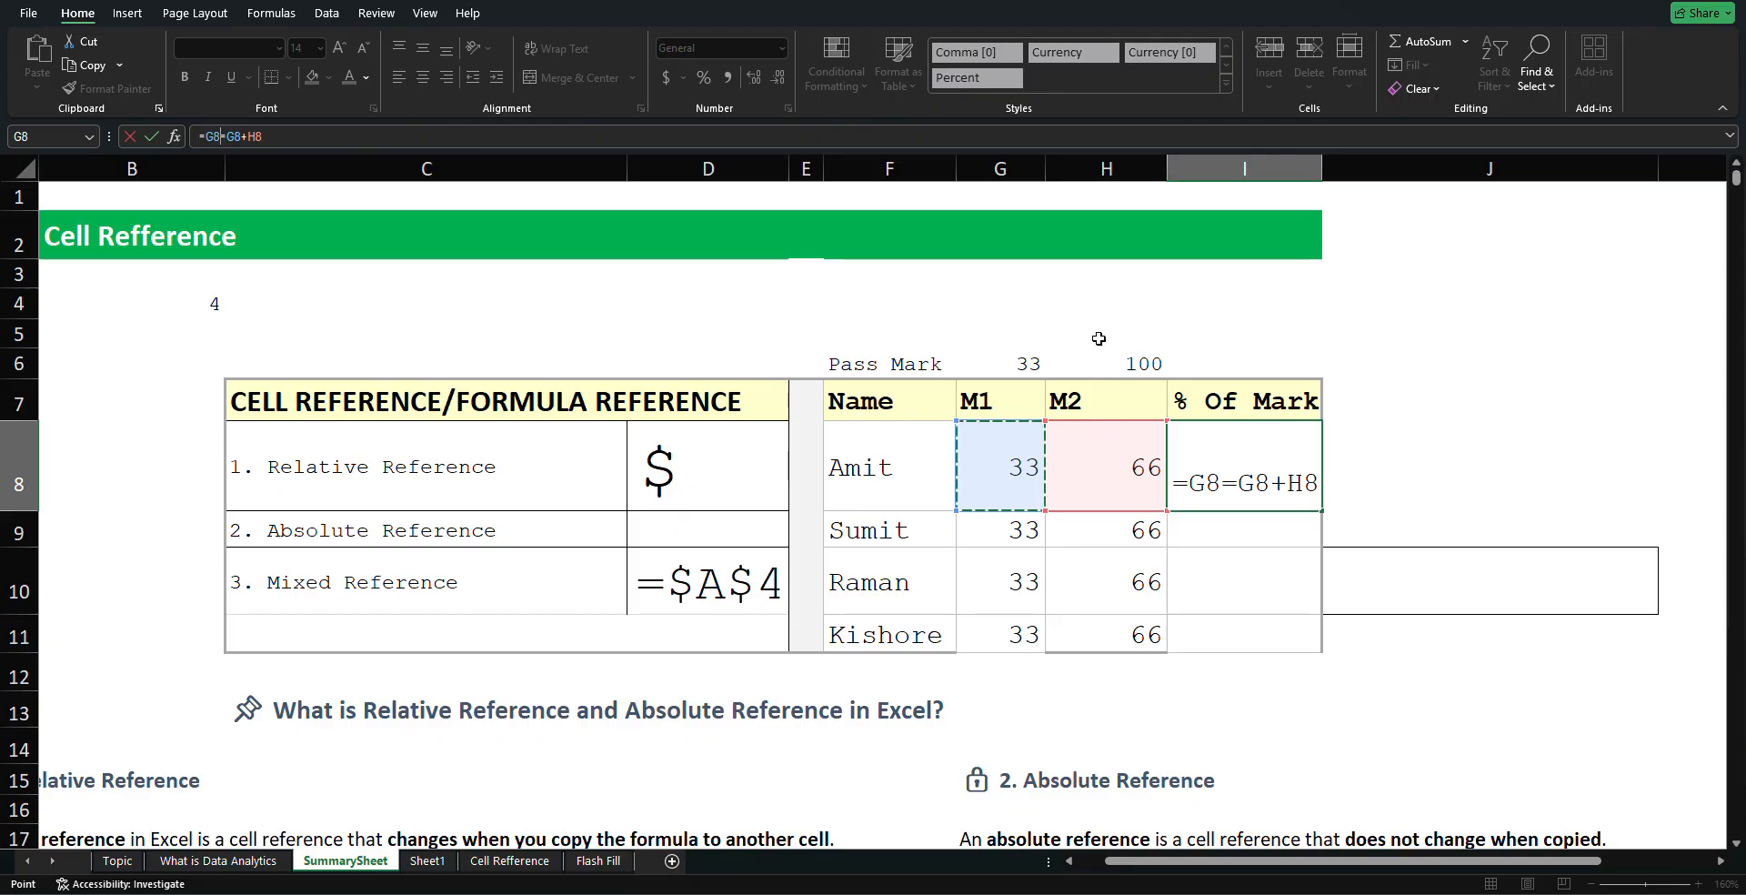
{"action": "left_click", "coordinate": [1103, 472]}
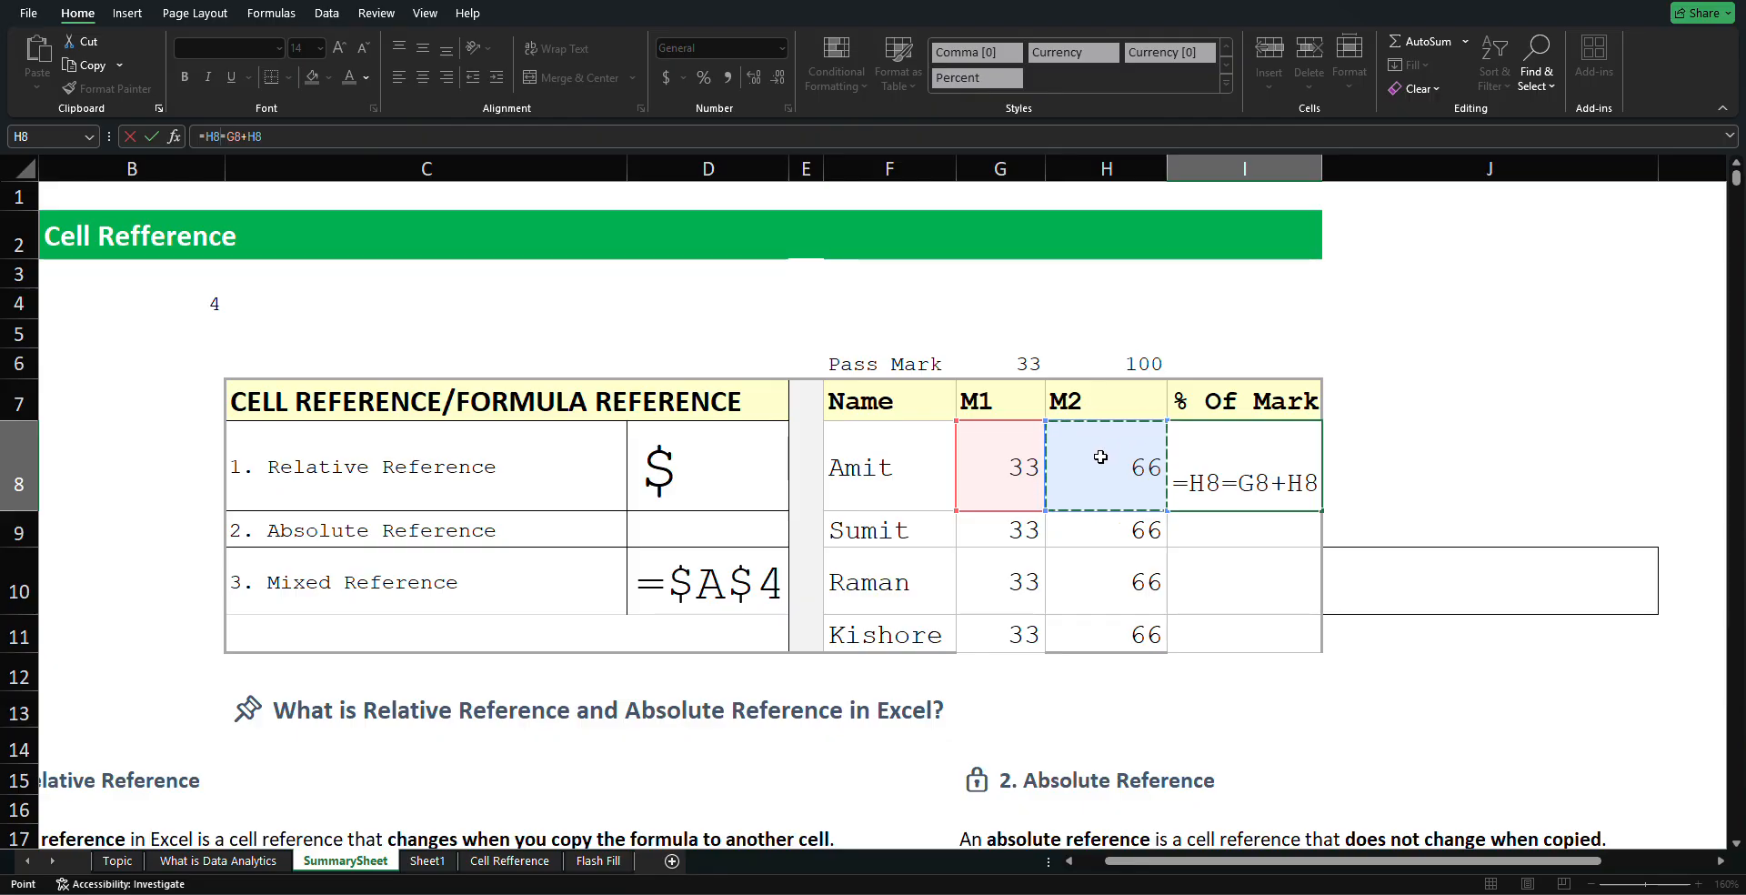
{"action": "left_click", "coordinate": [942, 456]}
{"action": "left_click", "coordinate": [1004, 456]}
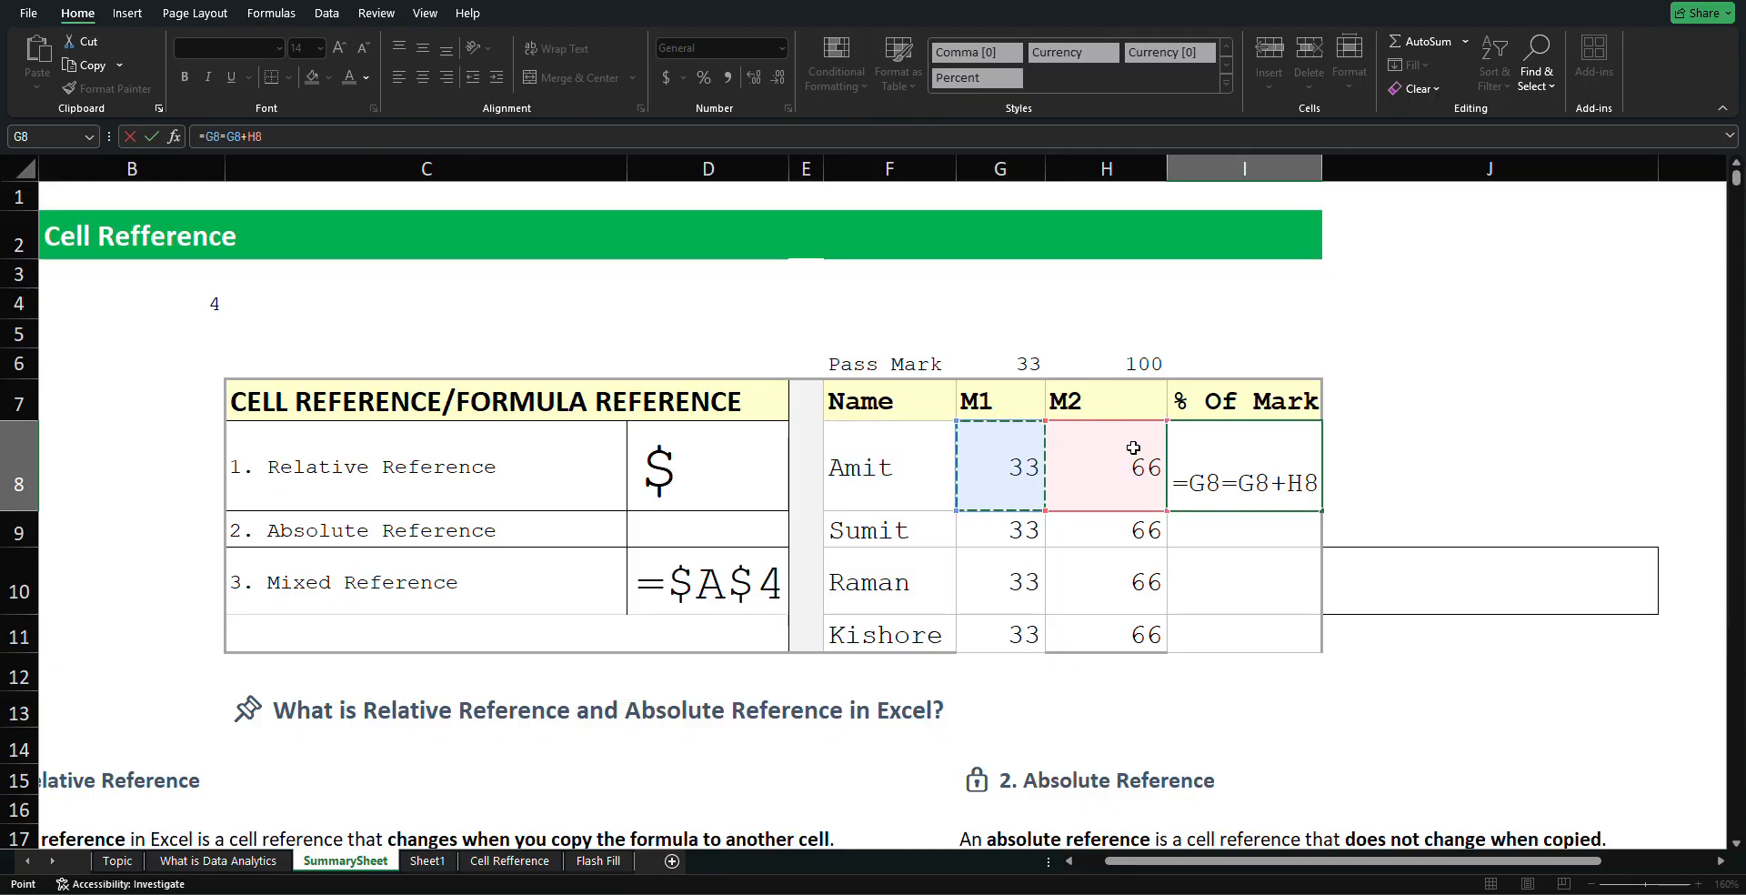
{"action": "left_click", "coordinate": [1080, 447]}
{"action": "left_click", "coordinate": [989, 448]}
{"action": "left_click", "coordinate": [1087, 448]}
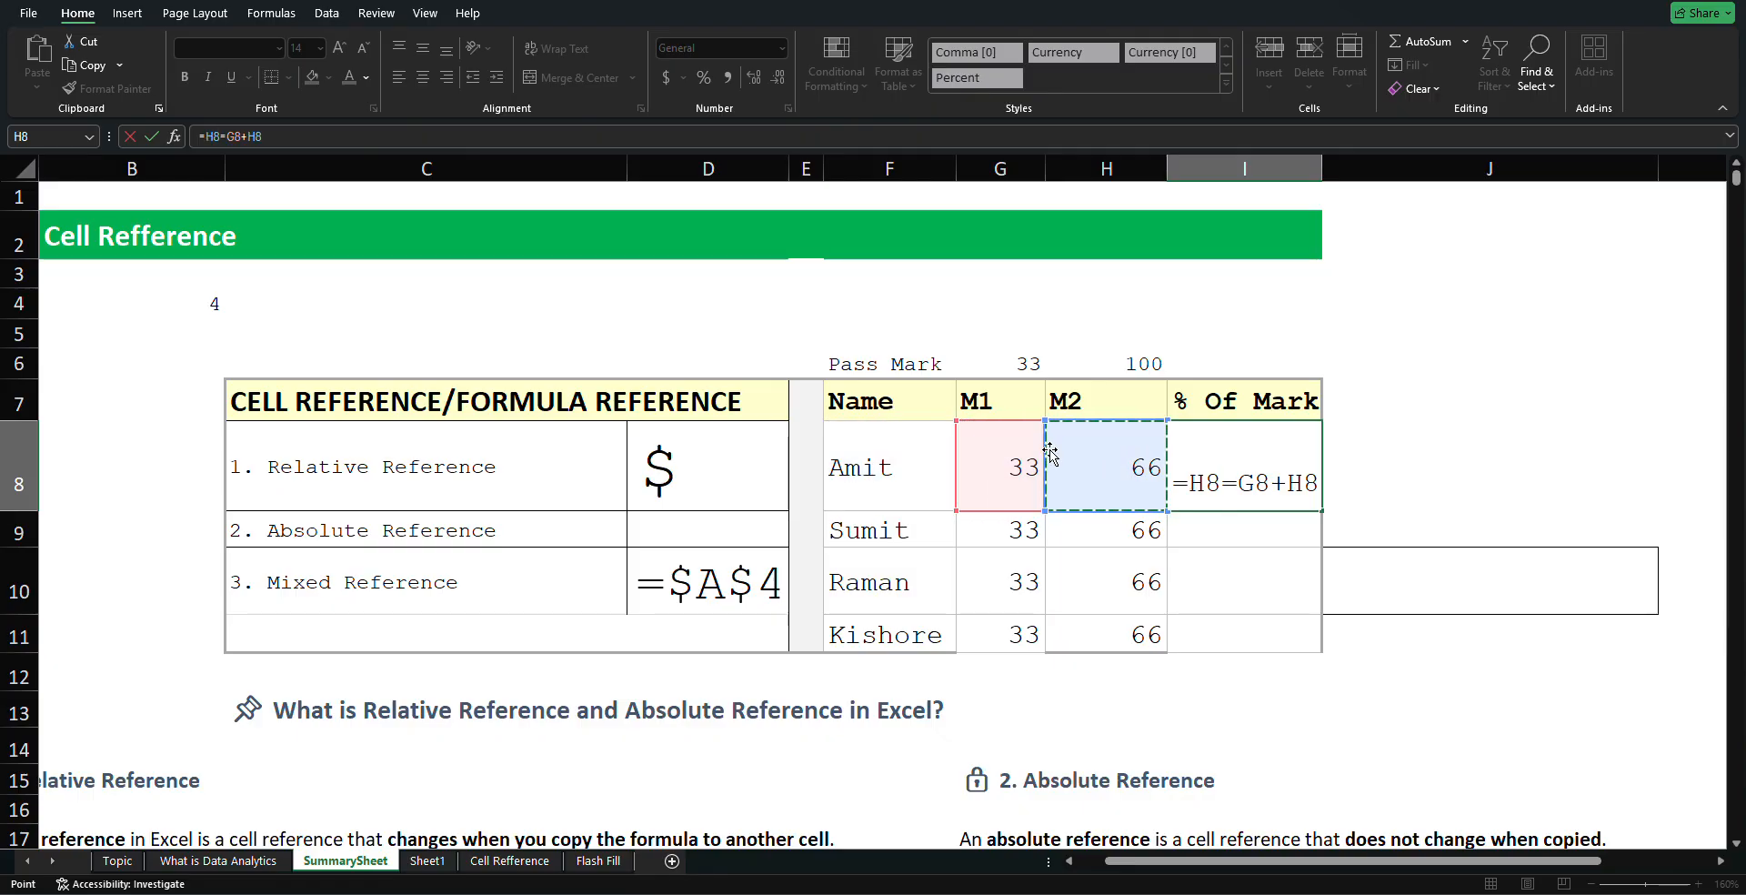
{"action": "left_click", "coordinate": [1038, 452]}
{"action": "left_click", "coordinate": [1088, 446]}
{"action": "left_click", "coordinate": [1026, 445]}
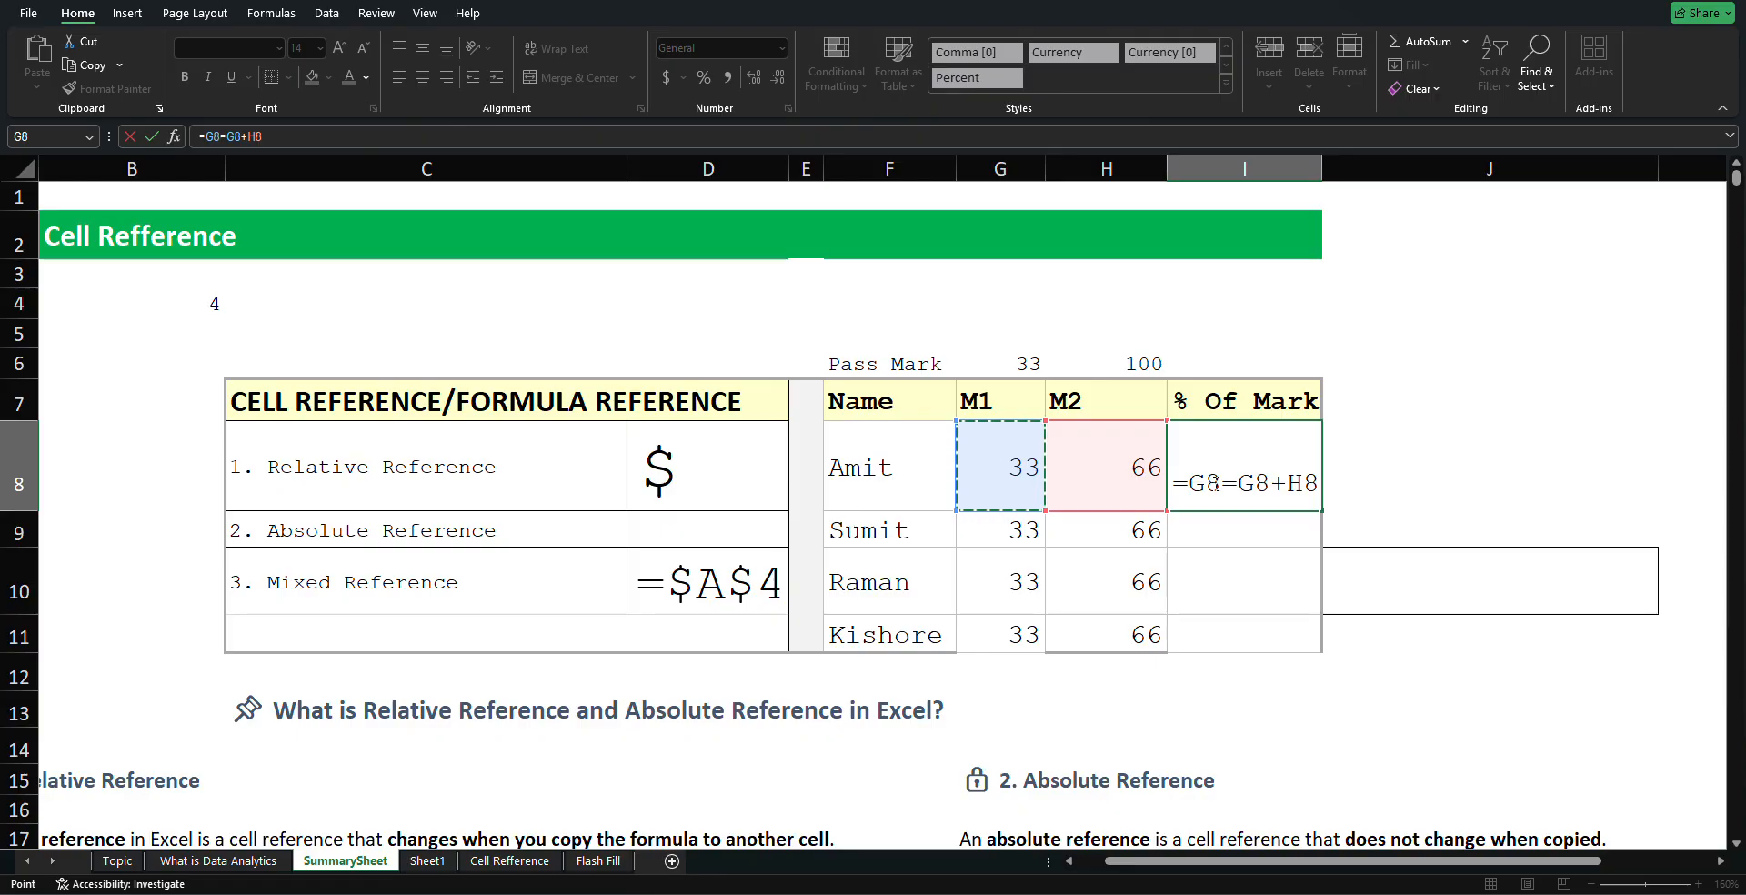
{"action": "key", "text": "BackSpace"}
{"action": "key", "text": "BackSpace"}
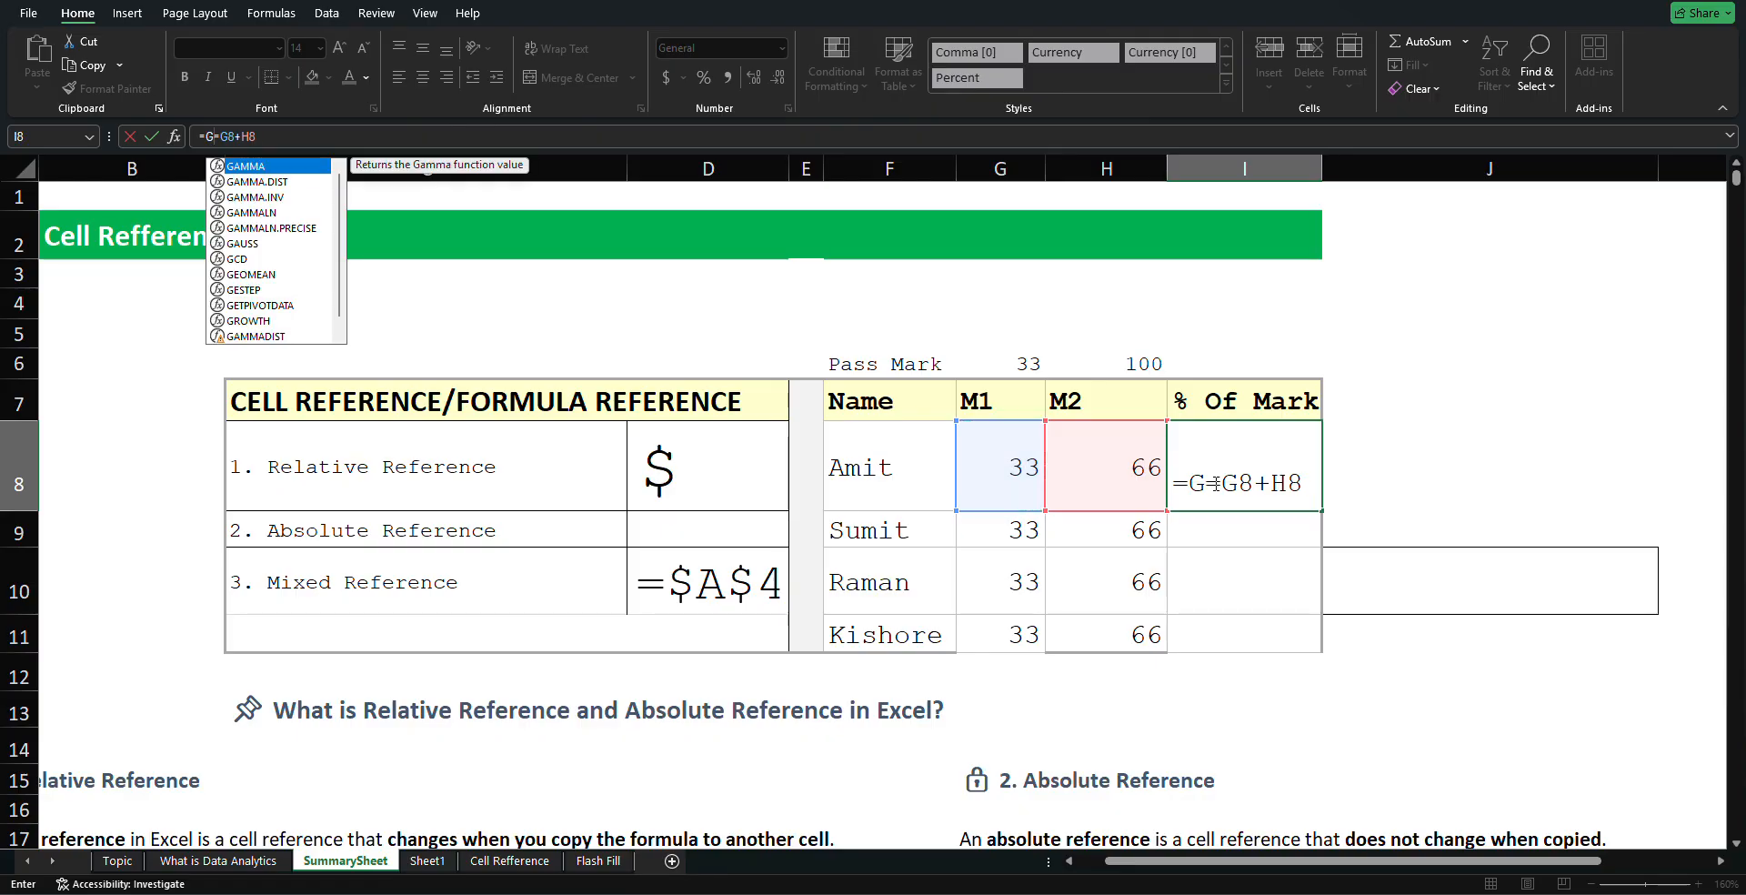
{"action": "key", "text": "BackSpace"}
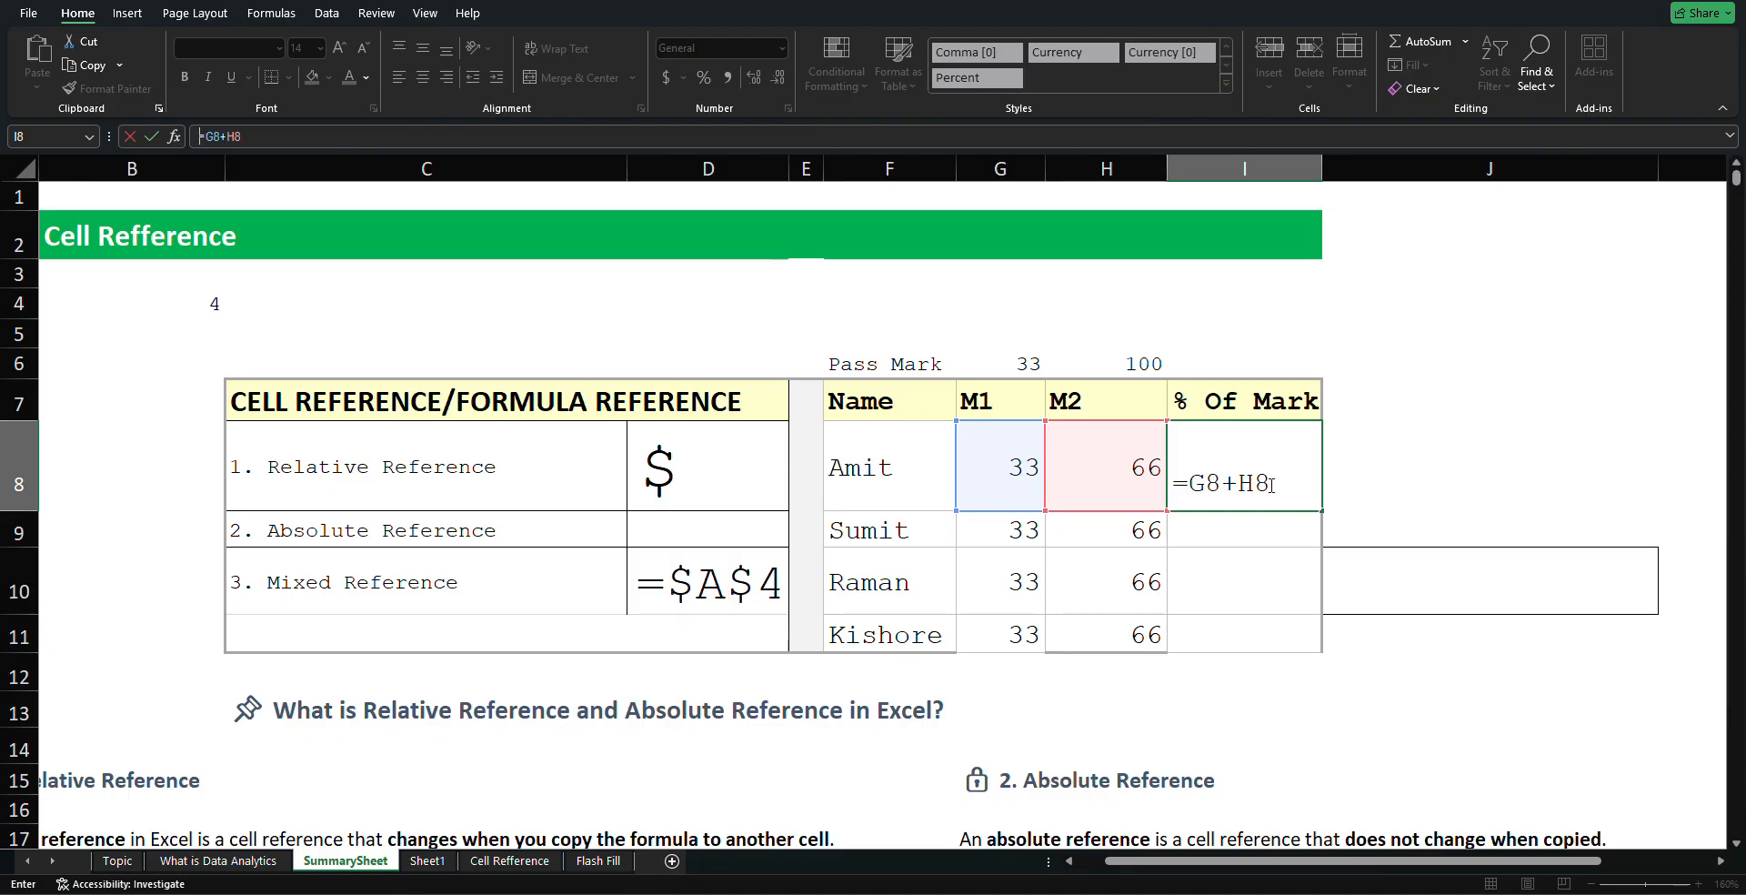
Test another inserted reference, then erase I8's formula so the cell is empty
{"action": "type", "text": "="}
{"action": "left_click", "coordinate": [1031, 488]}
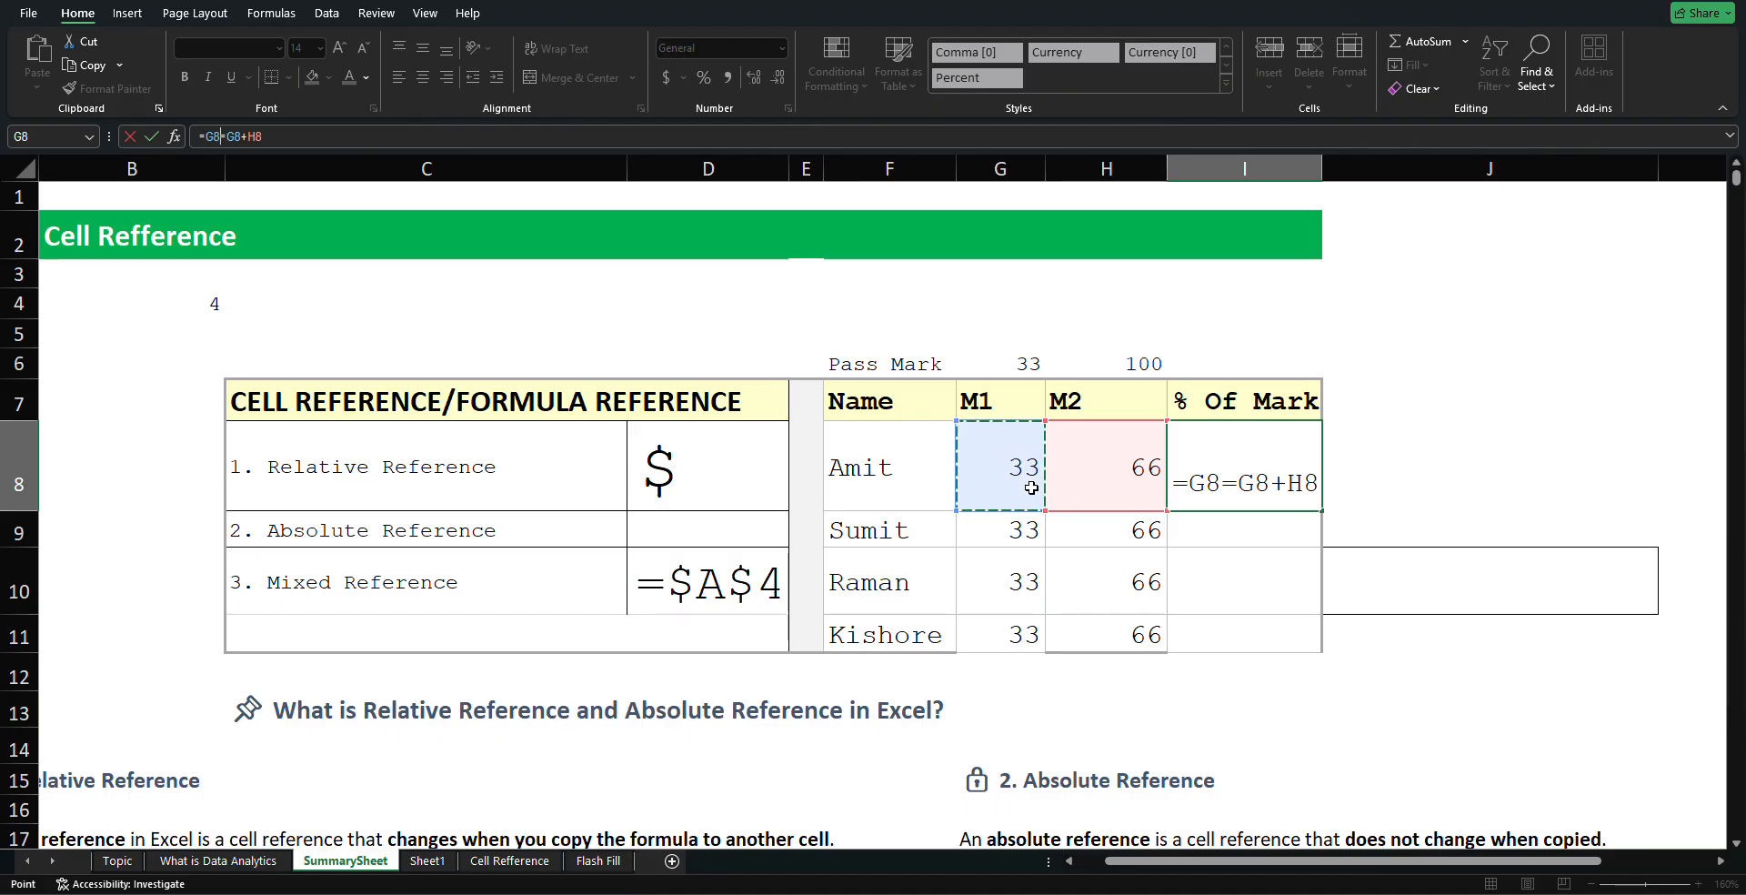
{"action": "key", "text": "BackSpace"}
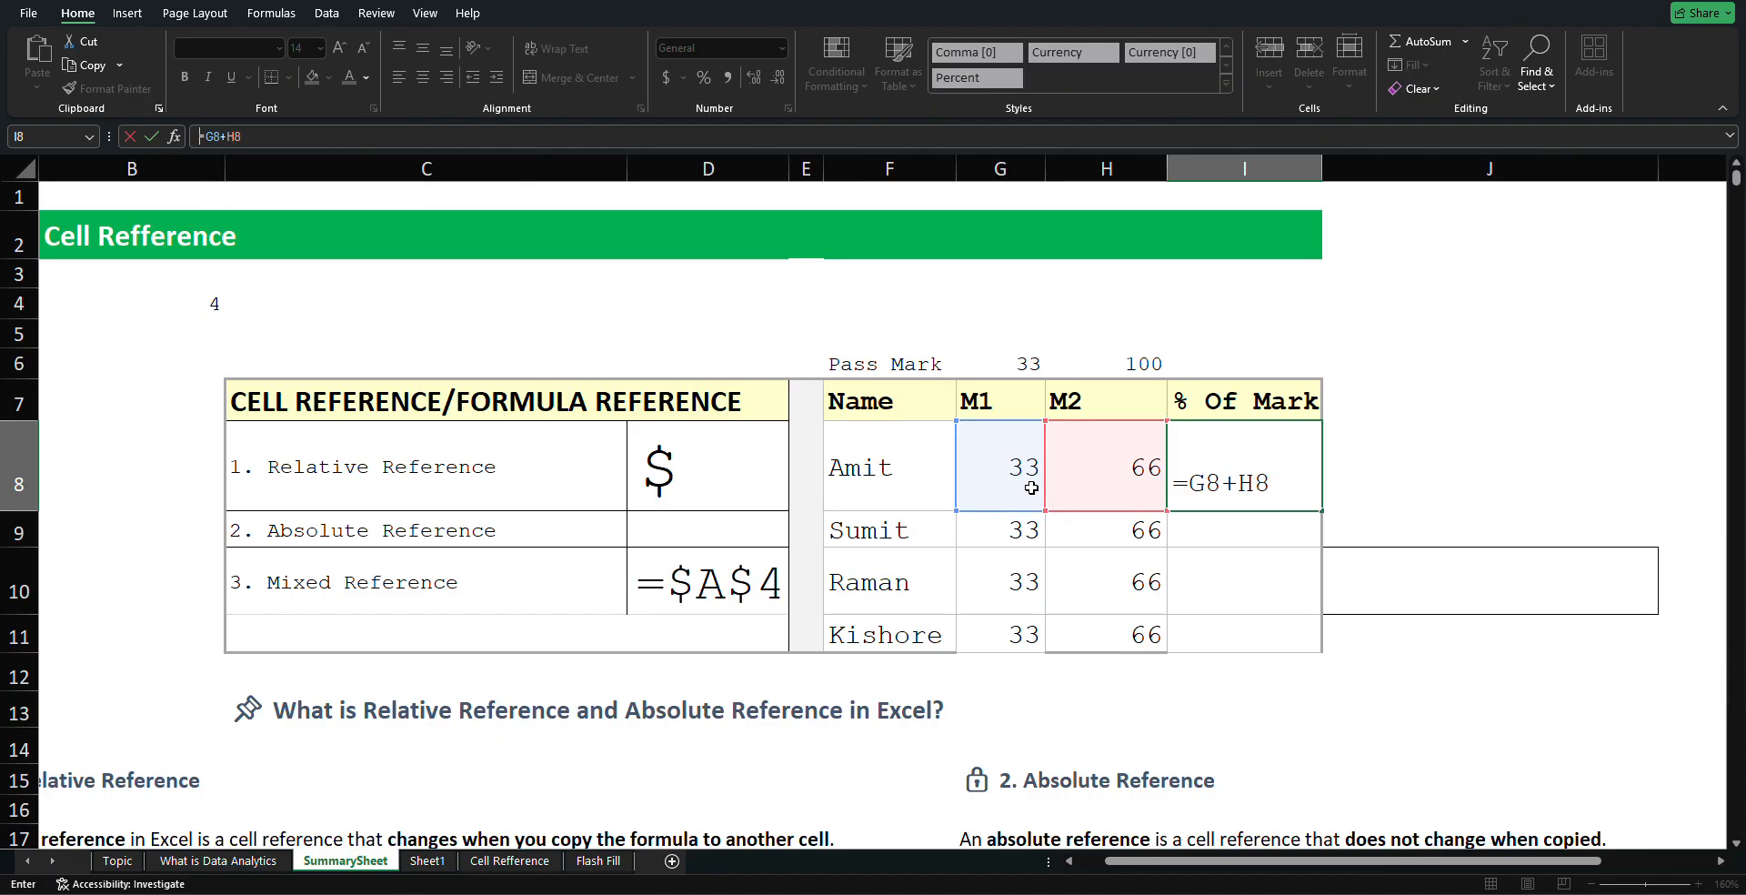
{"action": "left_click", "coordinate": [1372, 461]}
{"action": "left_click", "coordinate": [1306, 464]}
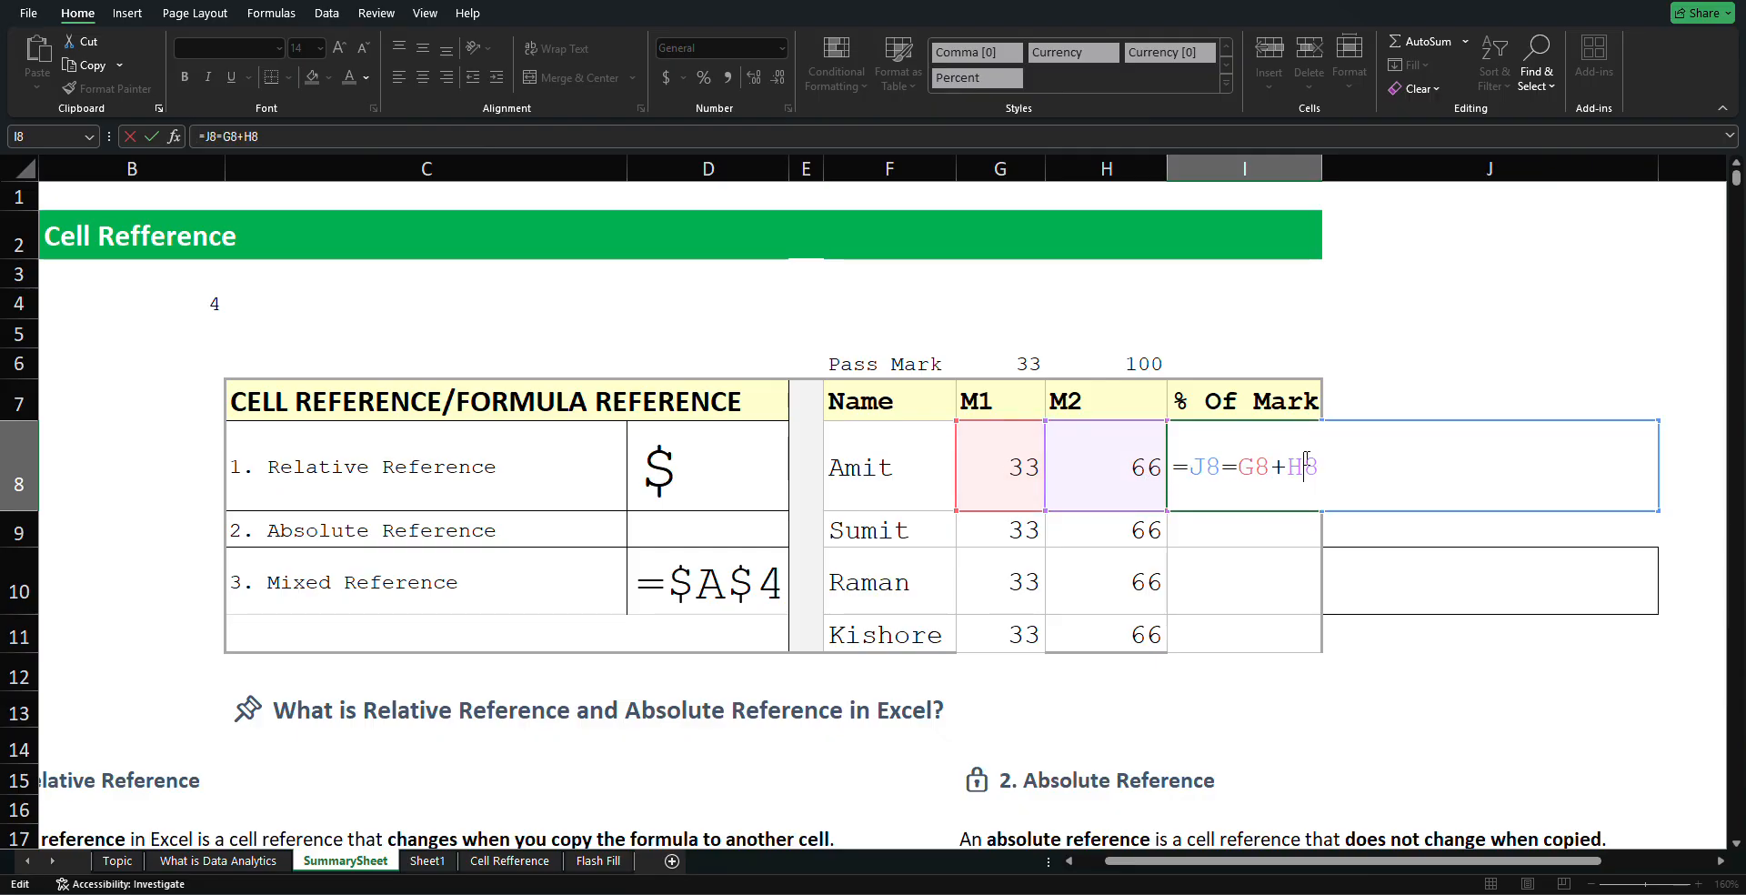
{"action": "left_click_drag", "start_coordinate": [1353, 461], "coordinate": [1177, 467]}
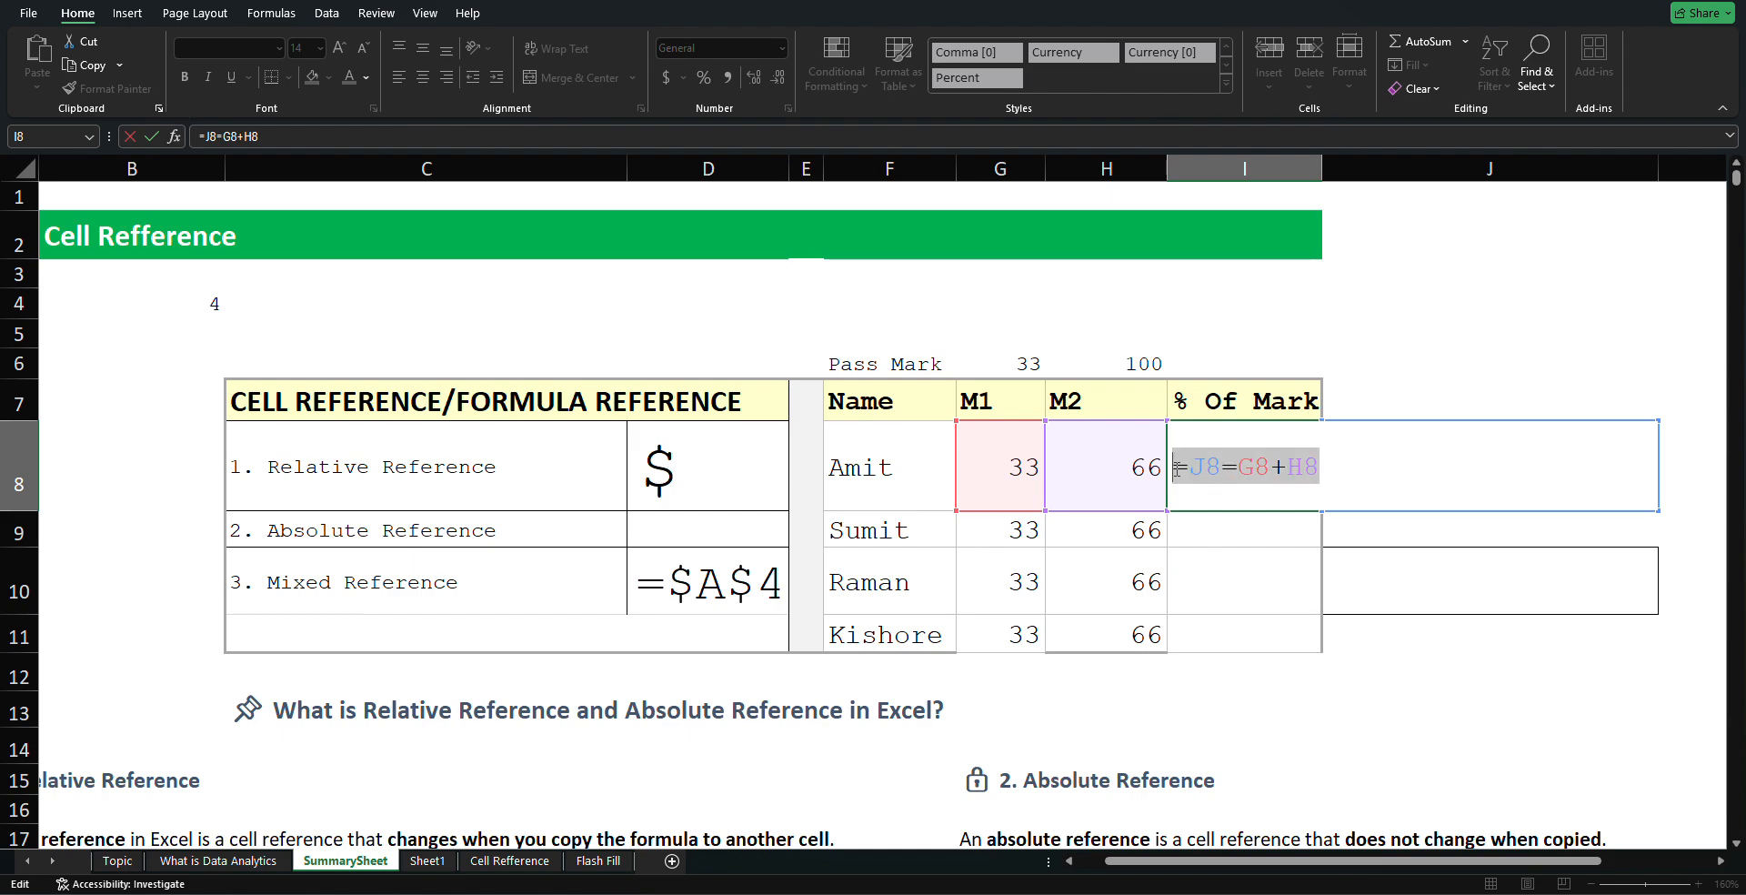
{"action": "left_click_drag", "start_coordinate": [1177, 471], "coordinate": [1346, 472]}
{"action": "key", "text": "BackSpace"}
{"action": "key", "text": "BackSpace"}
{"action": "key", "text": "BackSpace"}
{"action": "key", "text": "BackSpace"}
{"action": "key", "text": "BackSpace"}
{"action": "key", "text": "BackSpace"}
{"action": "key", "text": "BackSpace"}
{"action": "key", "text": "BackSpace"}
{"action": "key", "text": "BackSpace"}
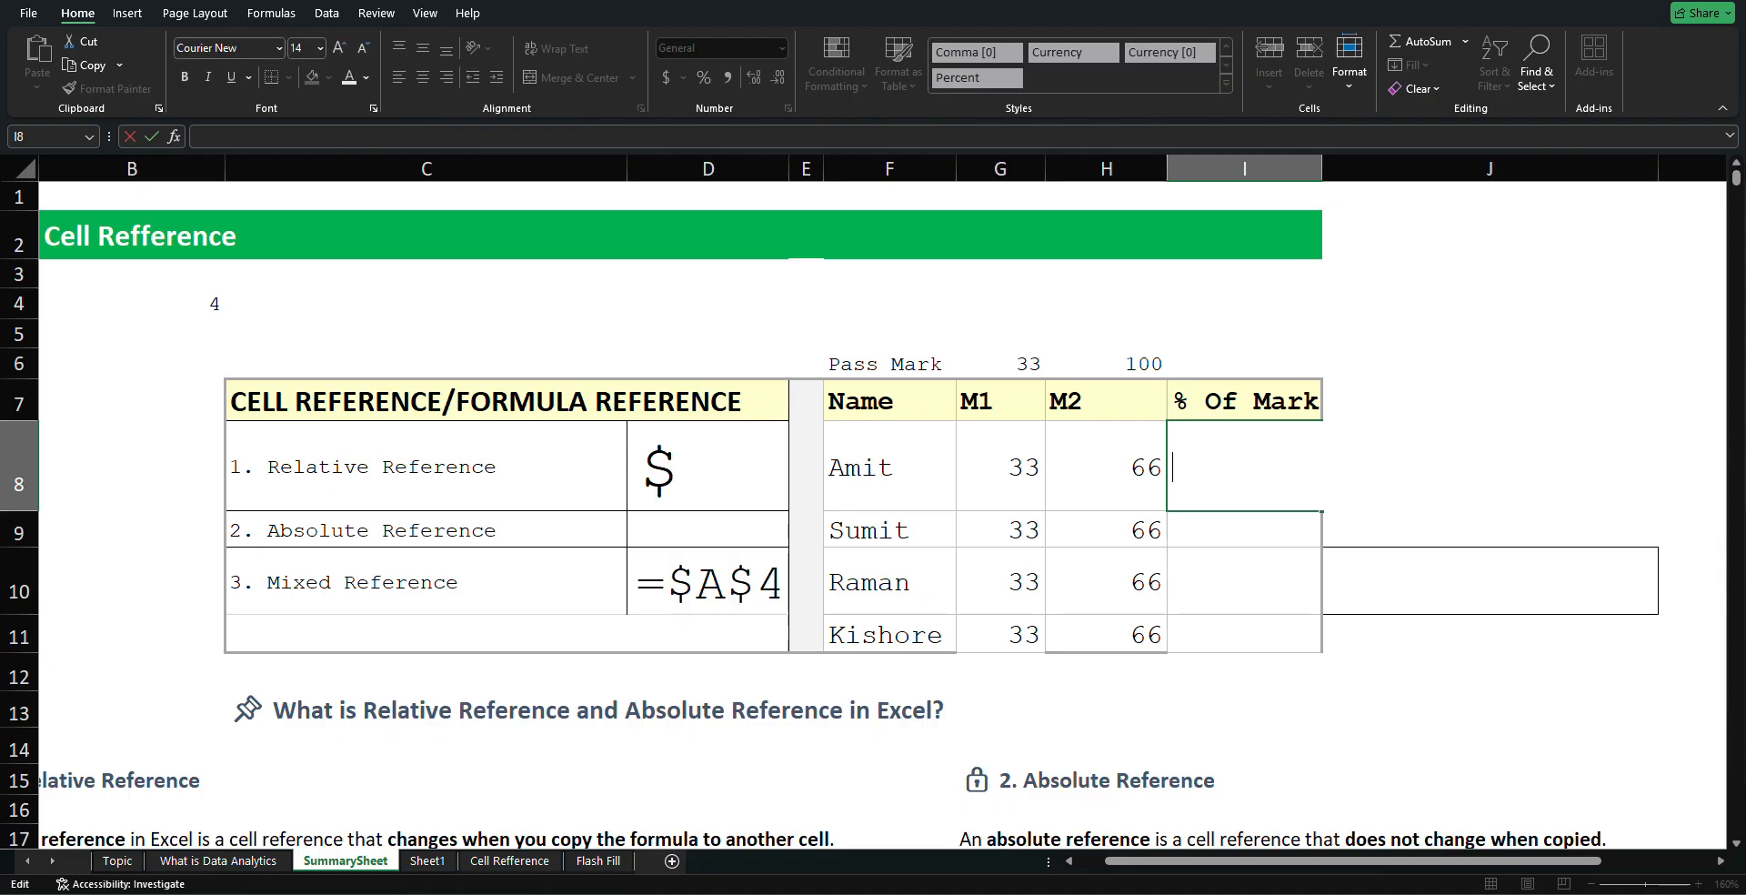
Enter =G8+H8 in I8 so Amit's % Of Mark shows 99
{"action": "type", "text": "="}
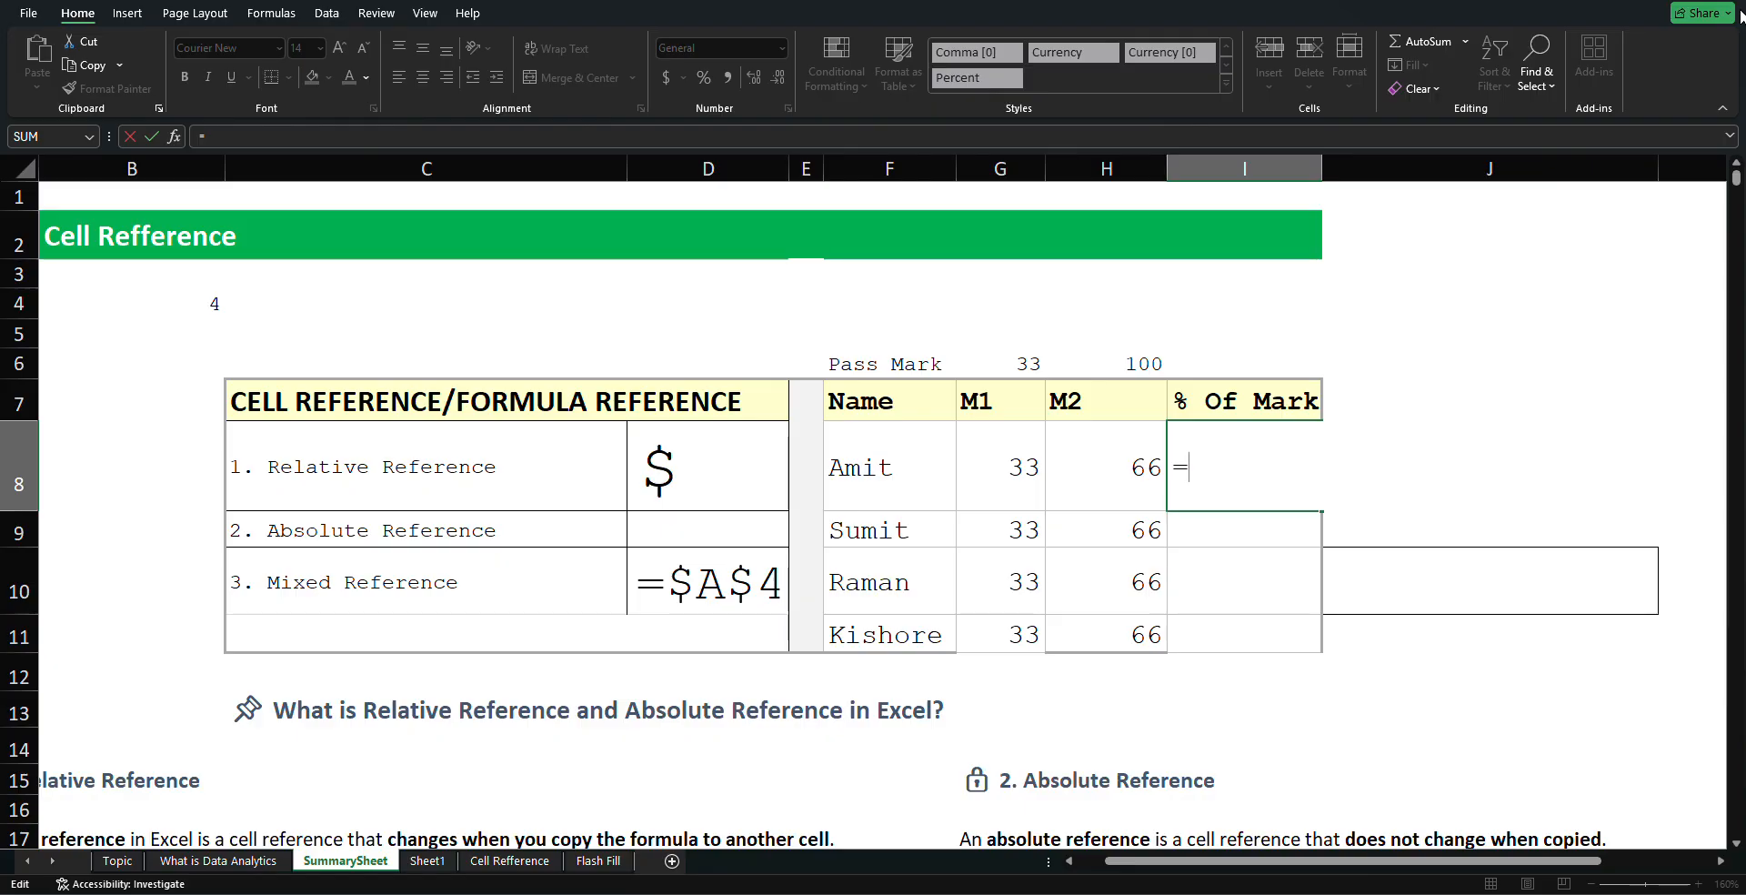
{"action": "left_click", "coordinate": [995, 458]}
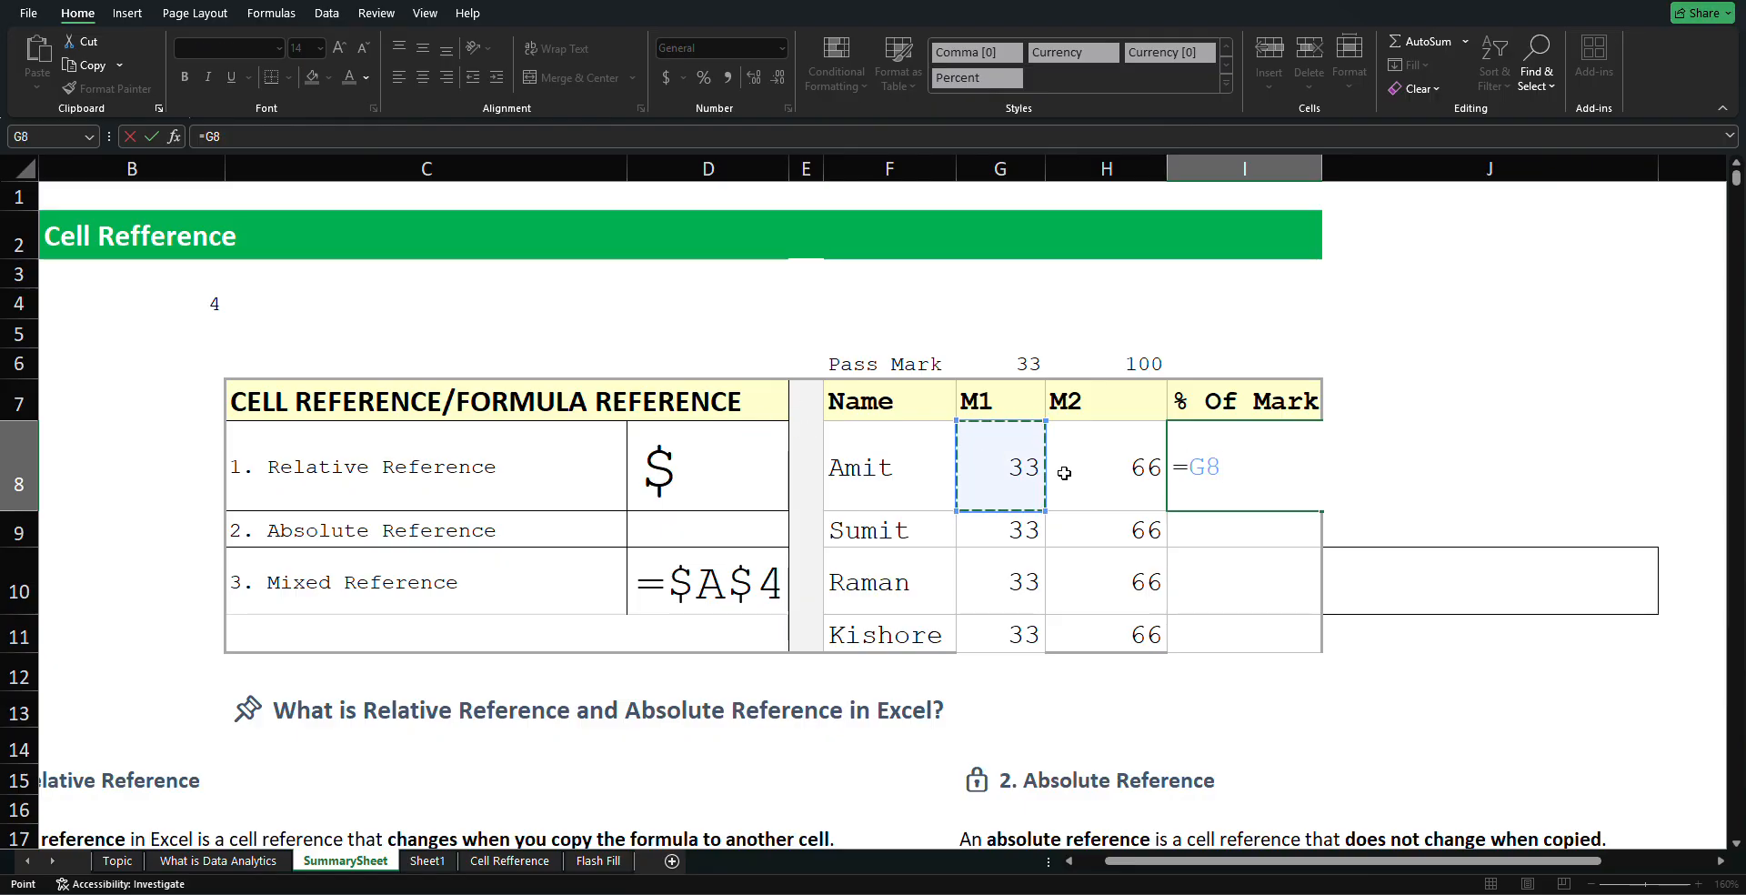
{"action": "type", "text": "+"}
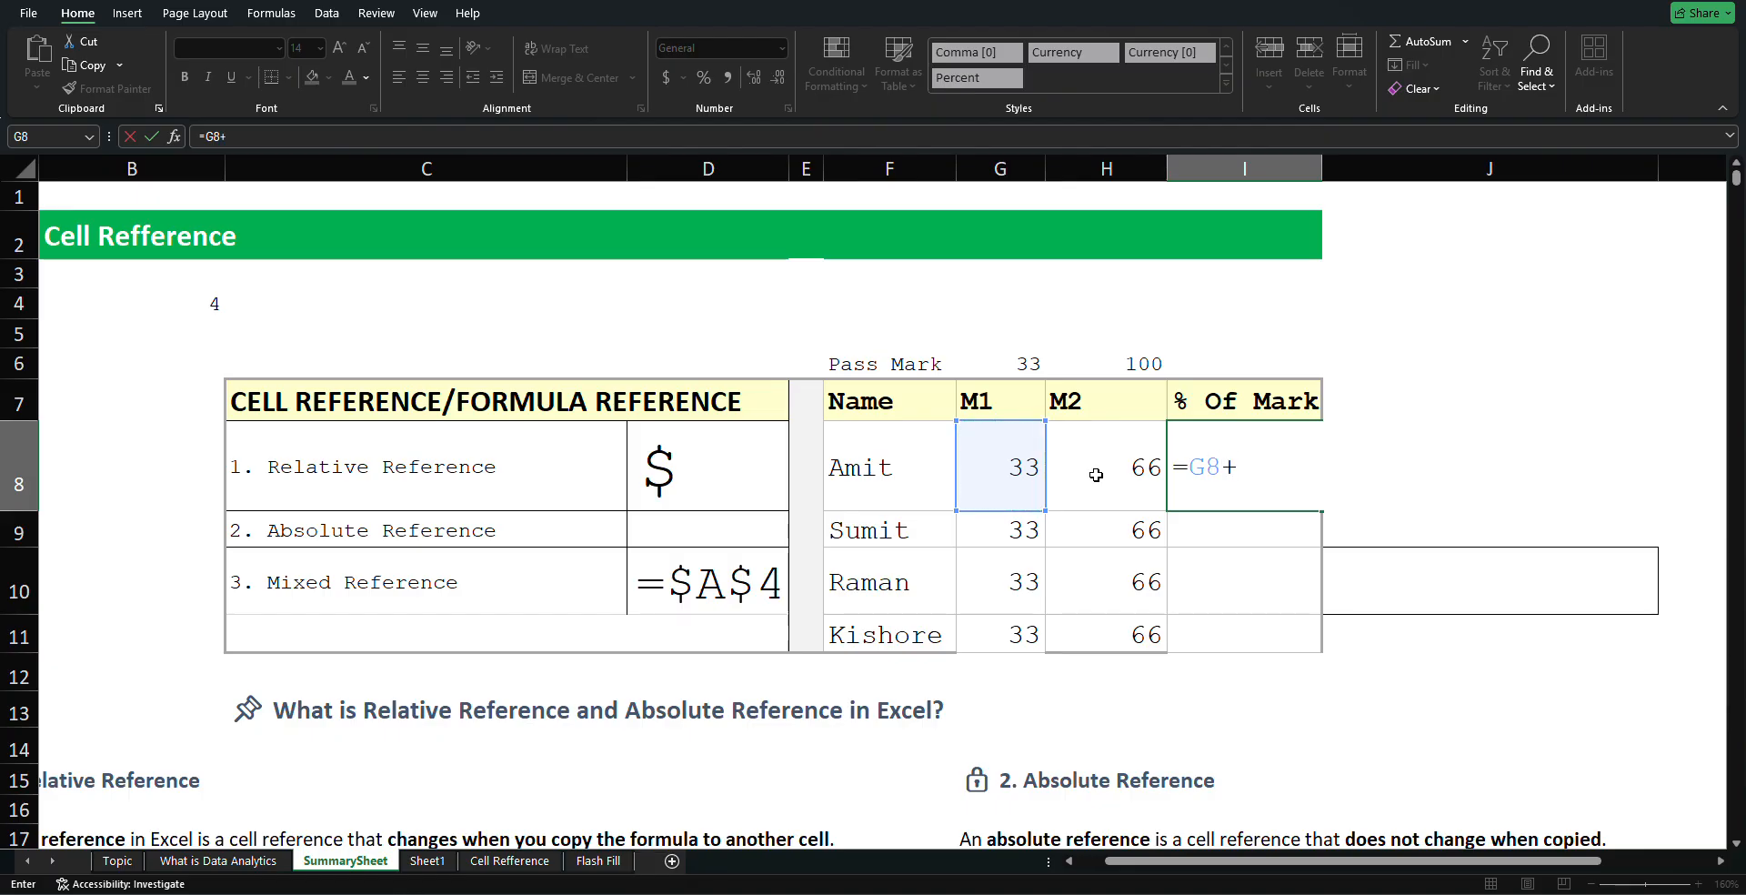
{"action": "left_click", "coordinate": [1141, 468]}
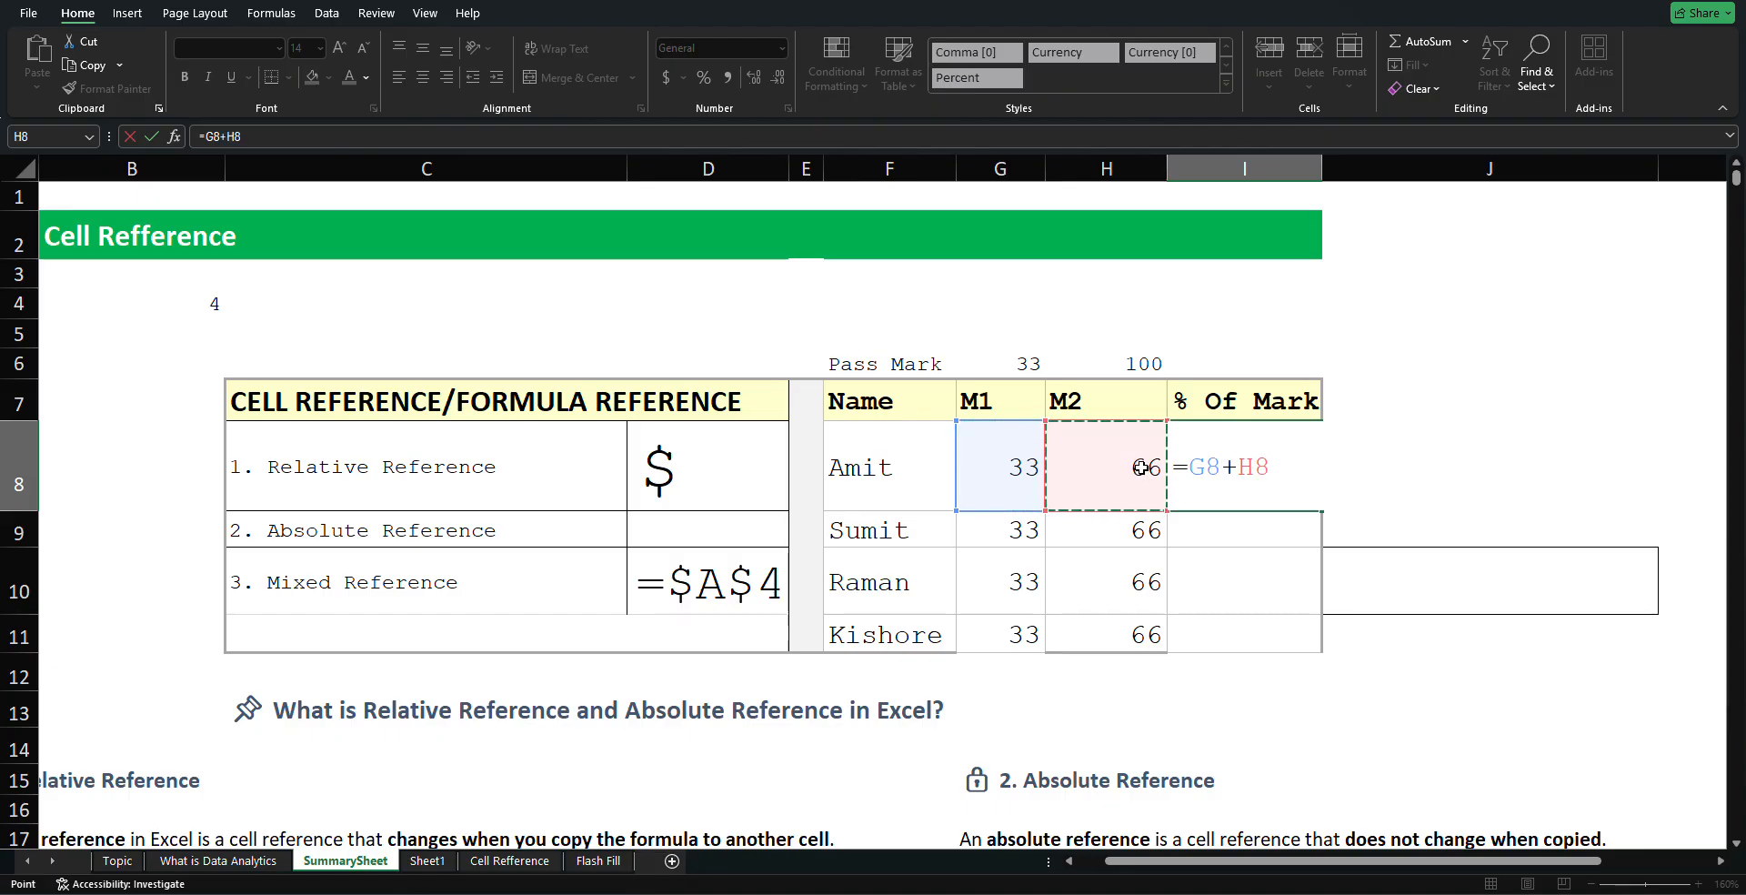
{"action": "key", "text": "Return"}
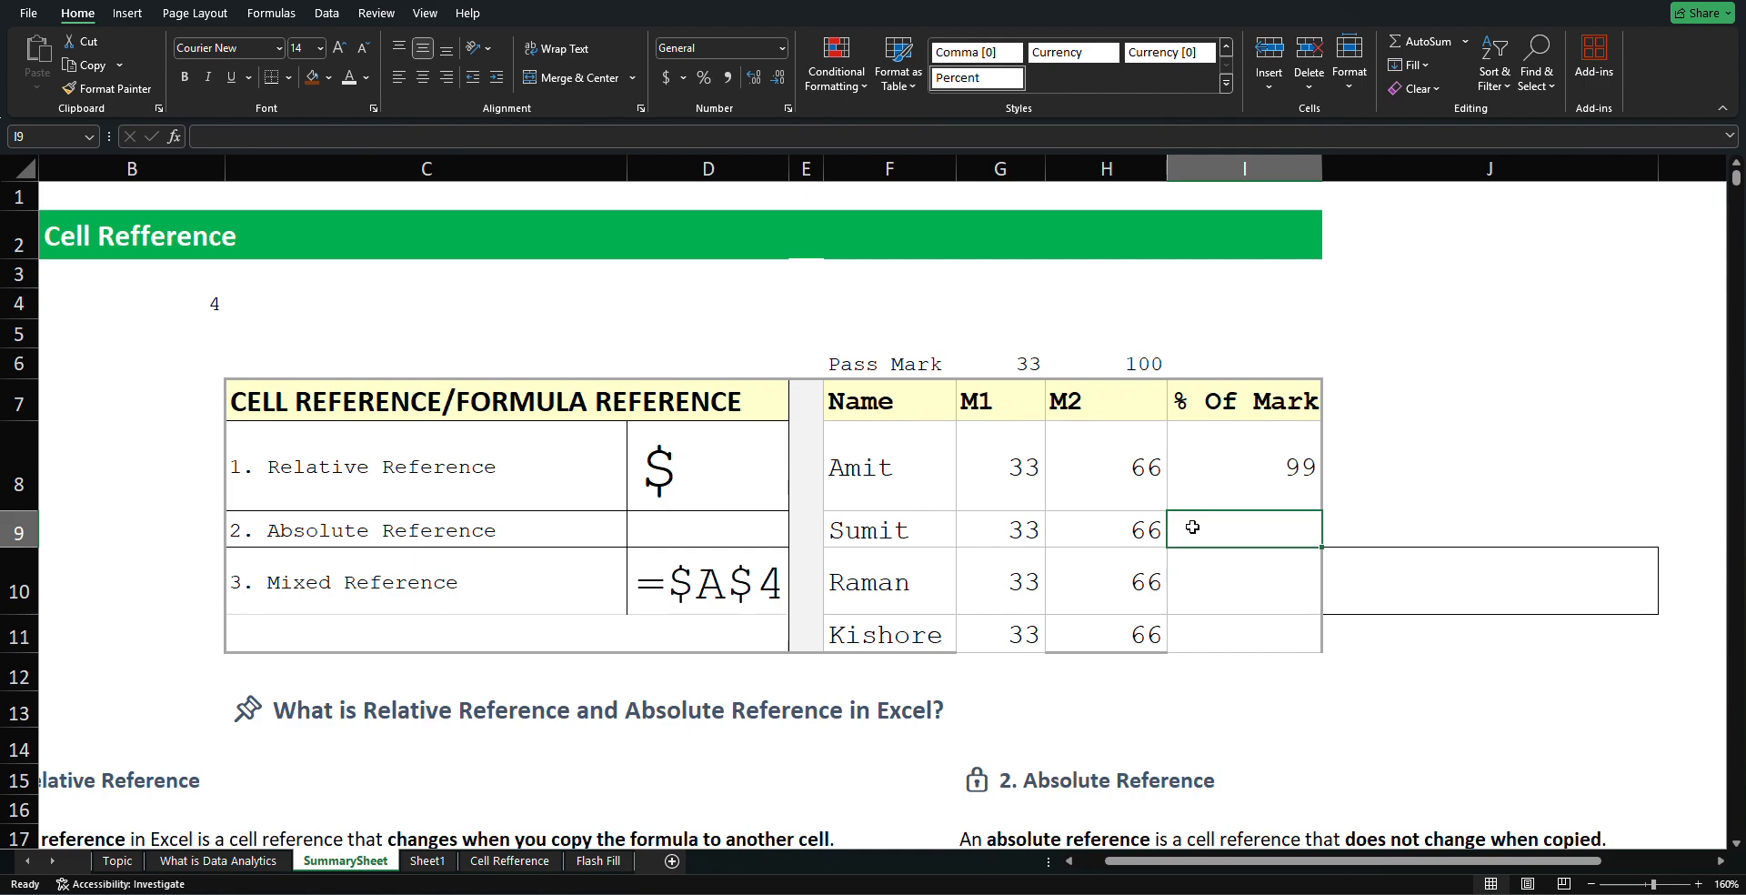
Enter =G9+H9 in Sumit's cell I9, then delete it to leave I9 empty
{"action": "type", "text": "="}
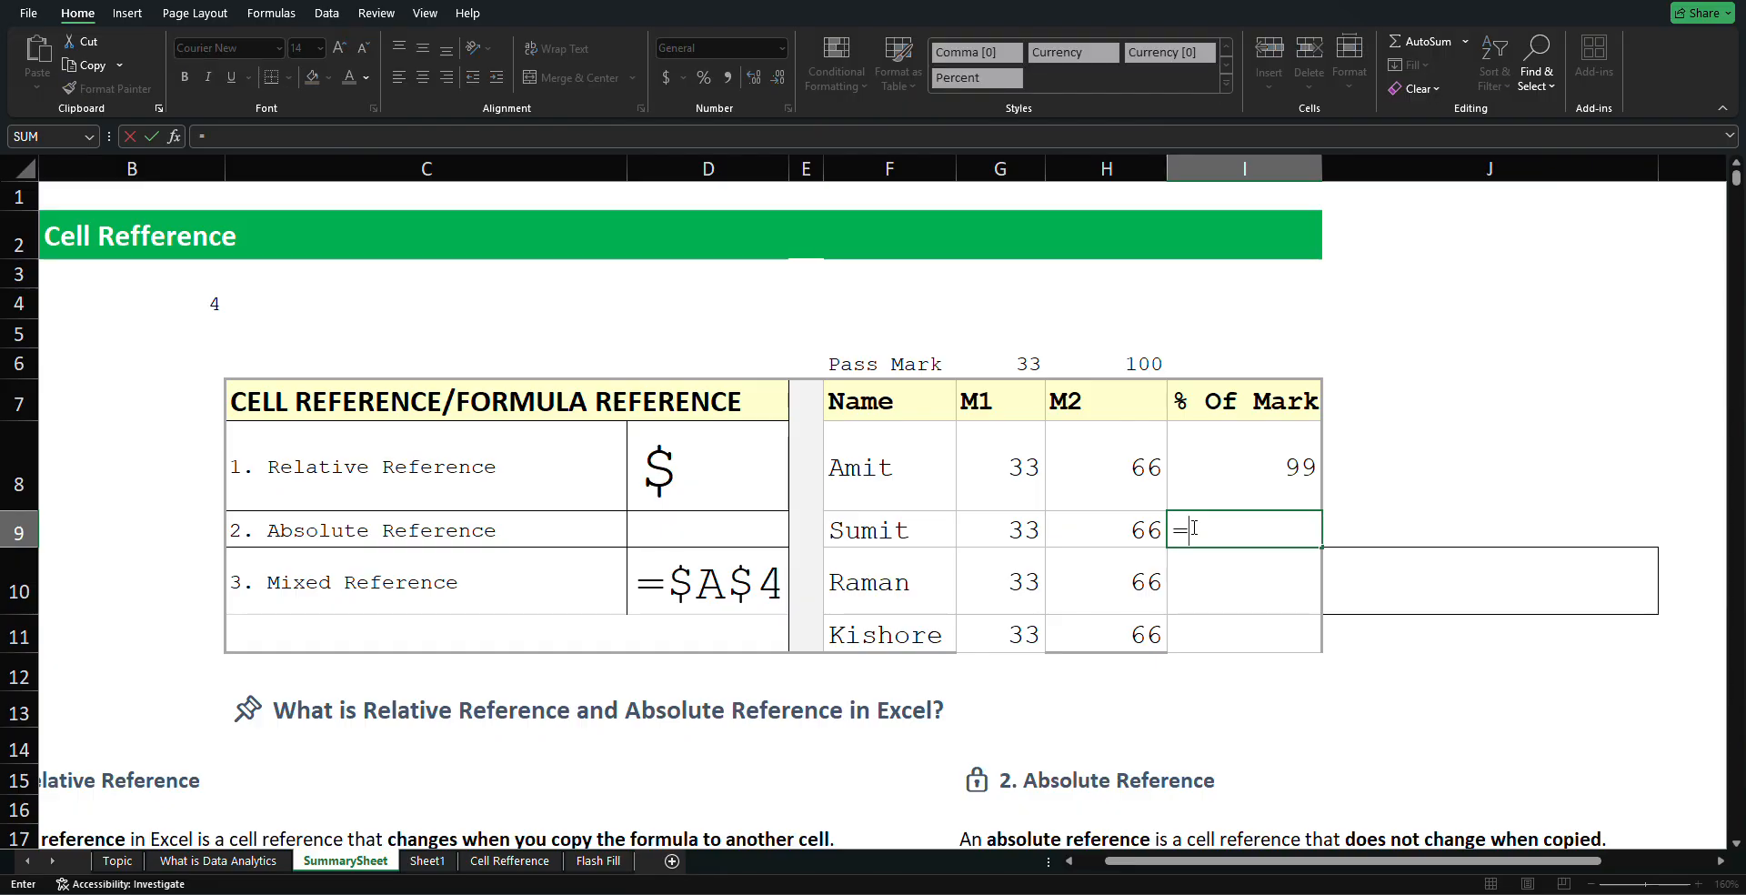
{"action": "left_click", "coordinate": [1019, 532]}
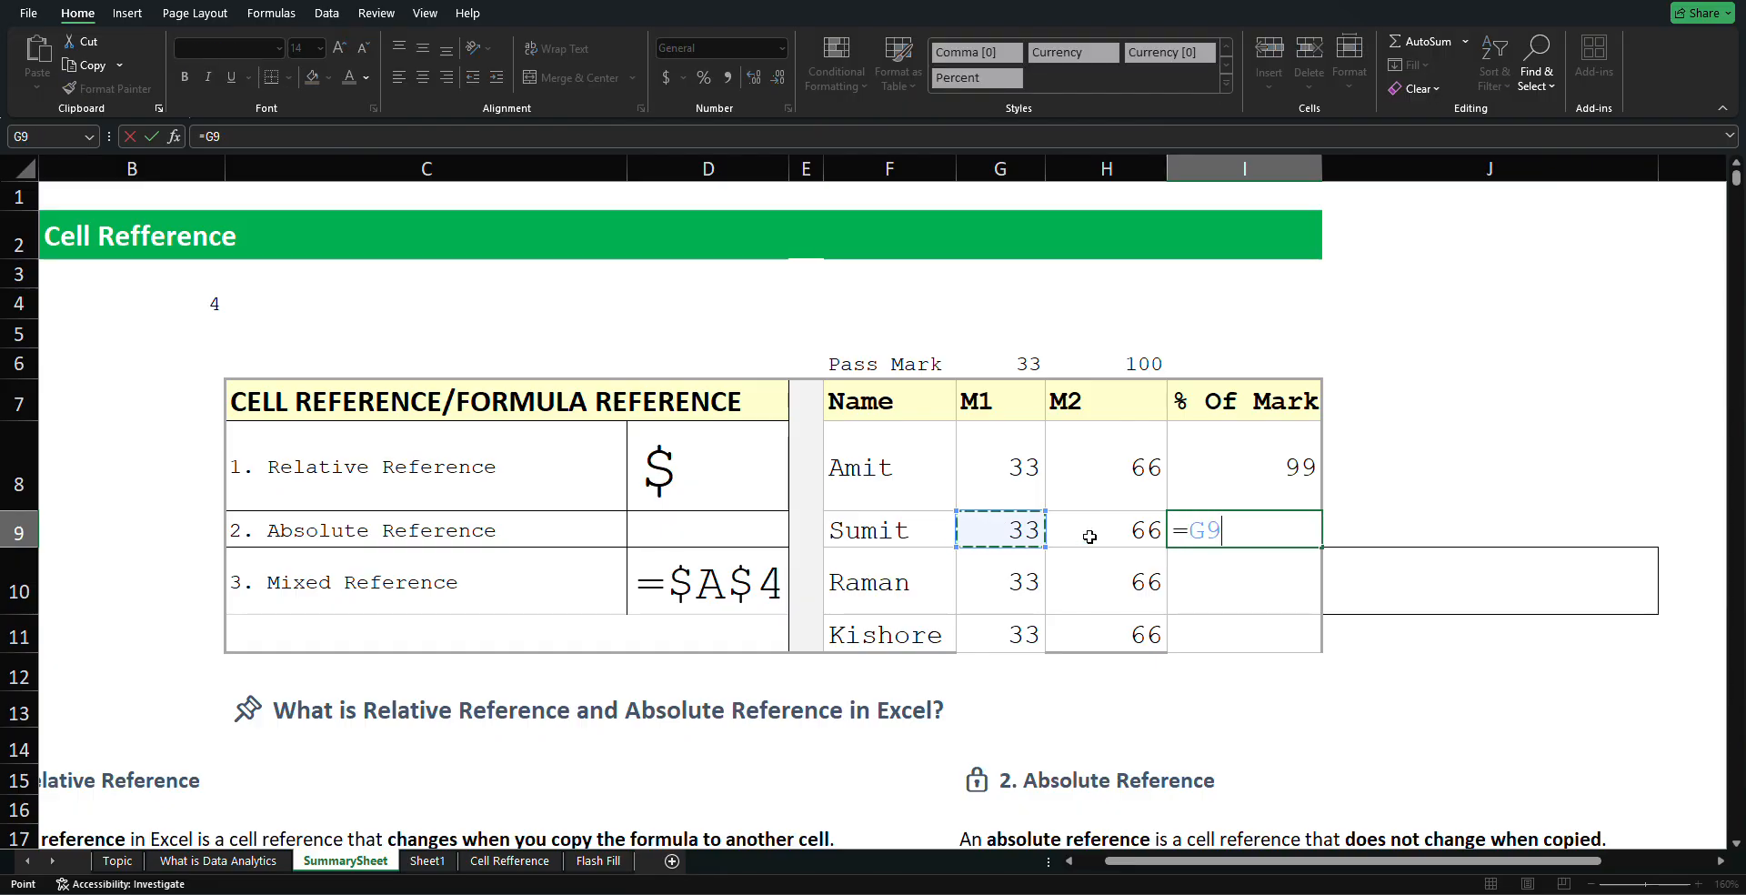
{"action": "type", "text": "+"}
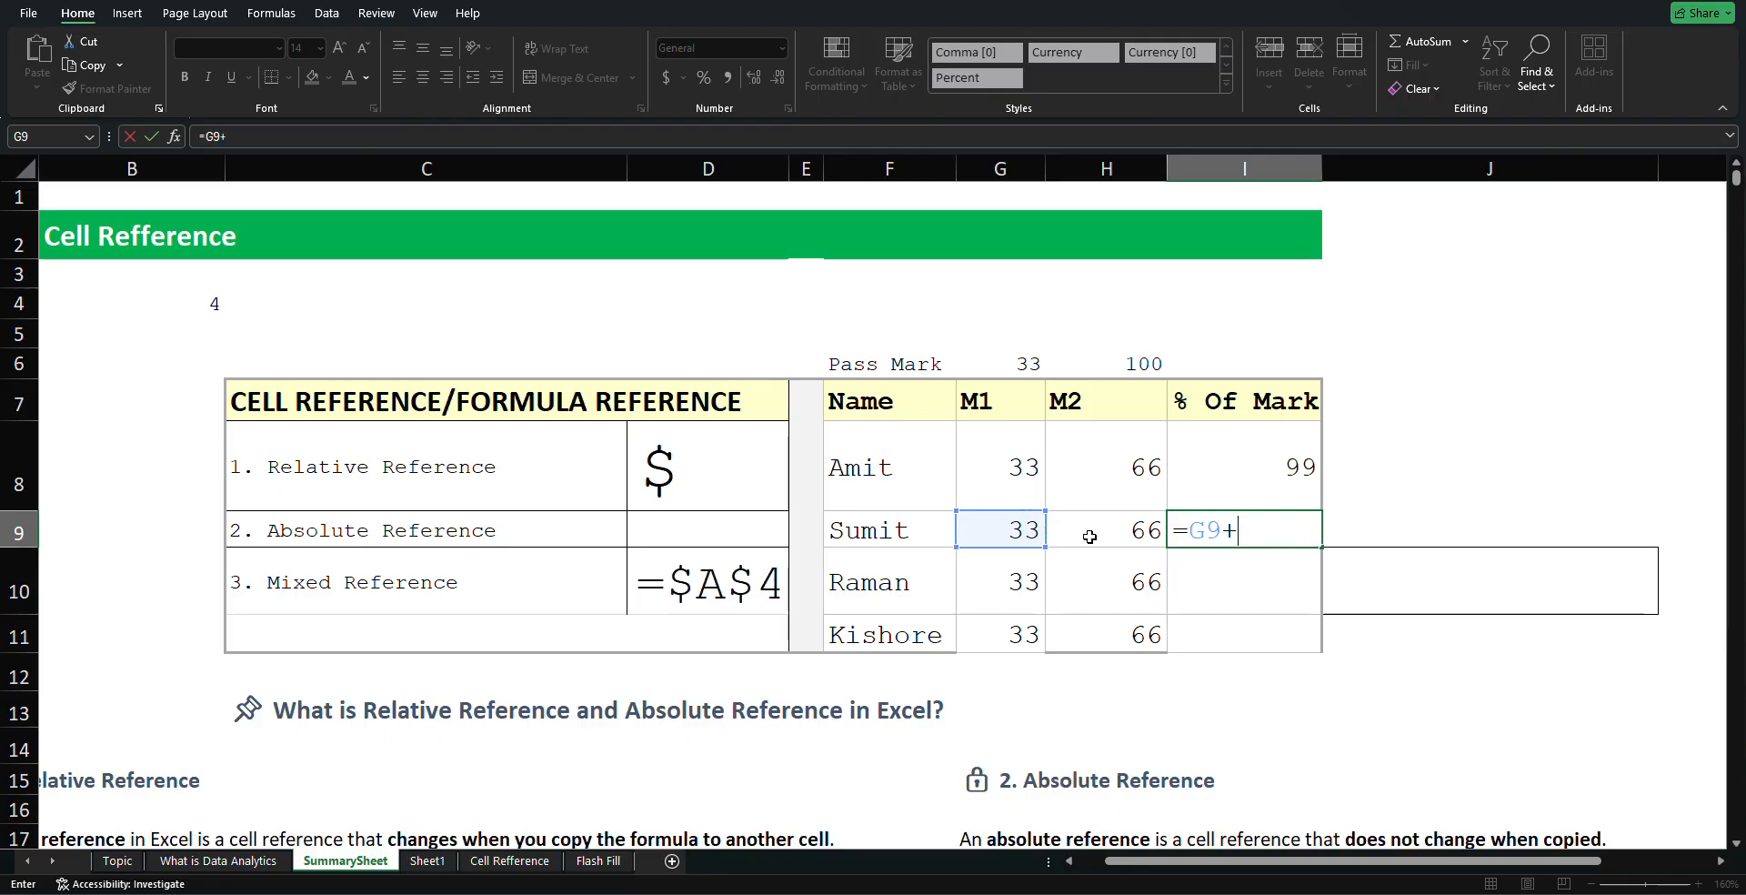
{"action": "left_click", "coordinate": [1089, 537]}
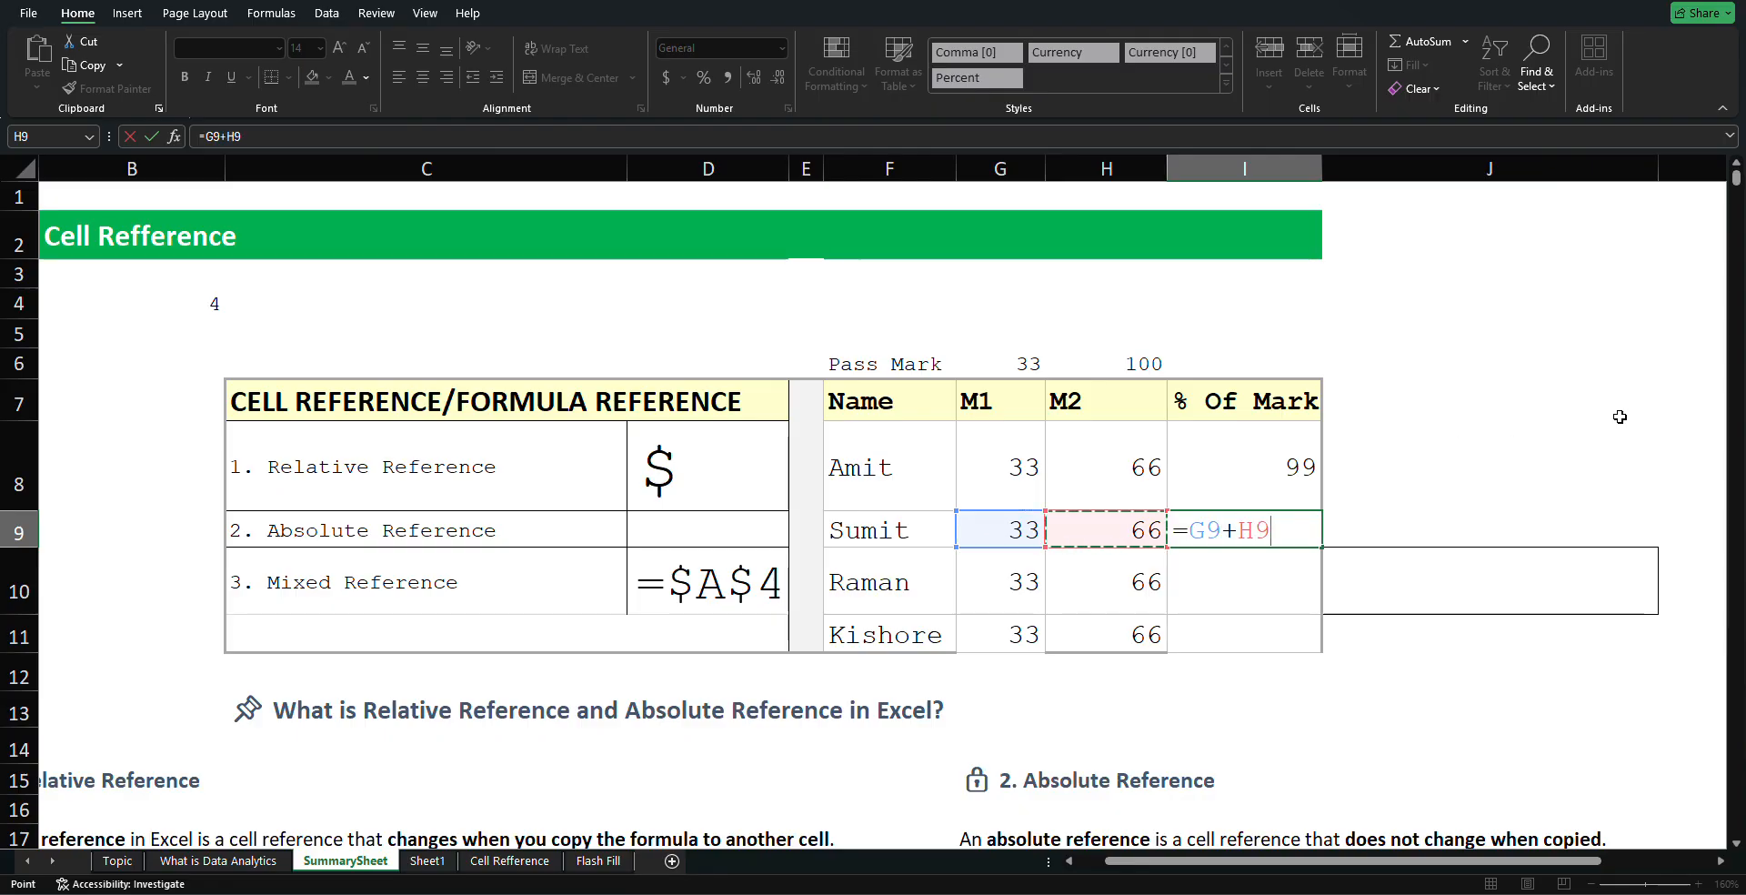
{"action": "key", "text": "Return"}
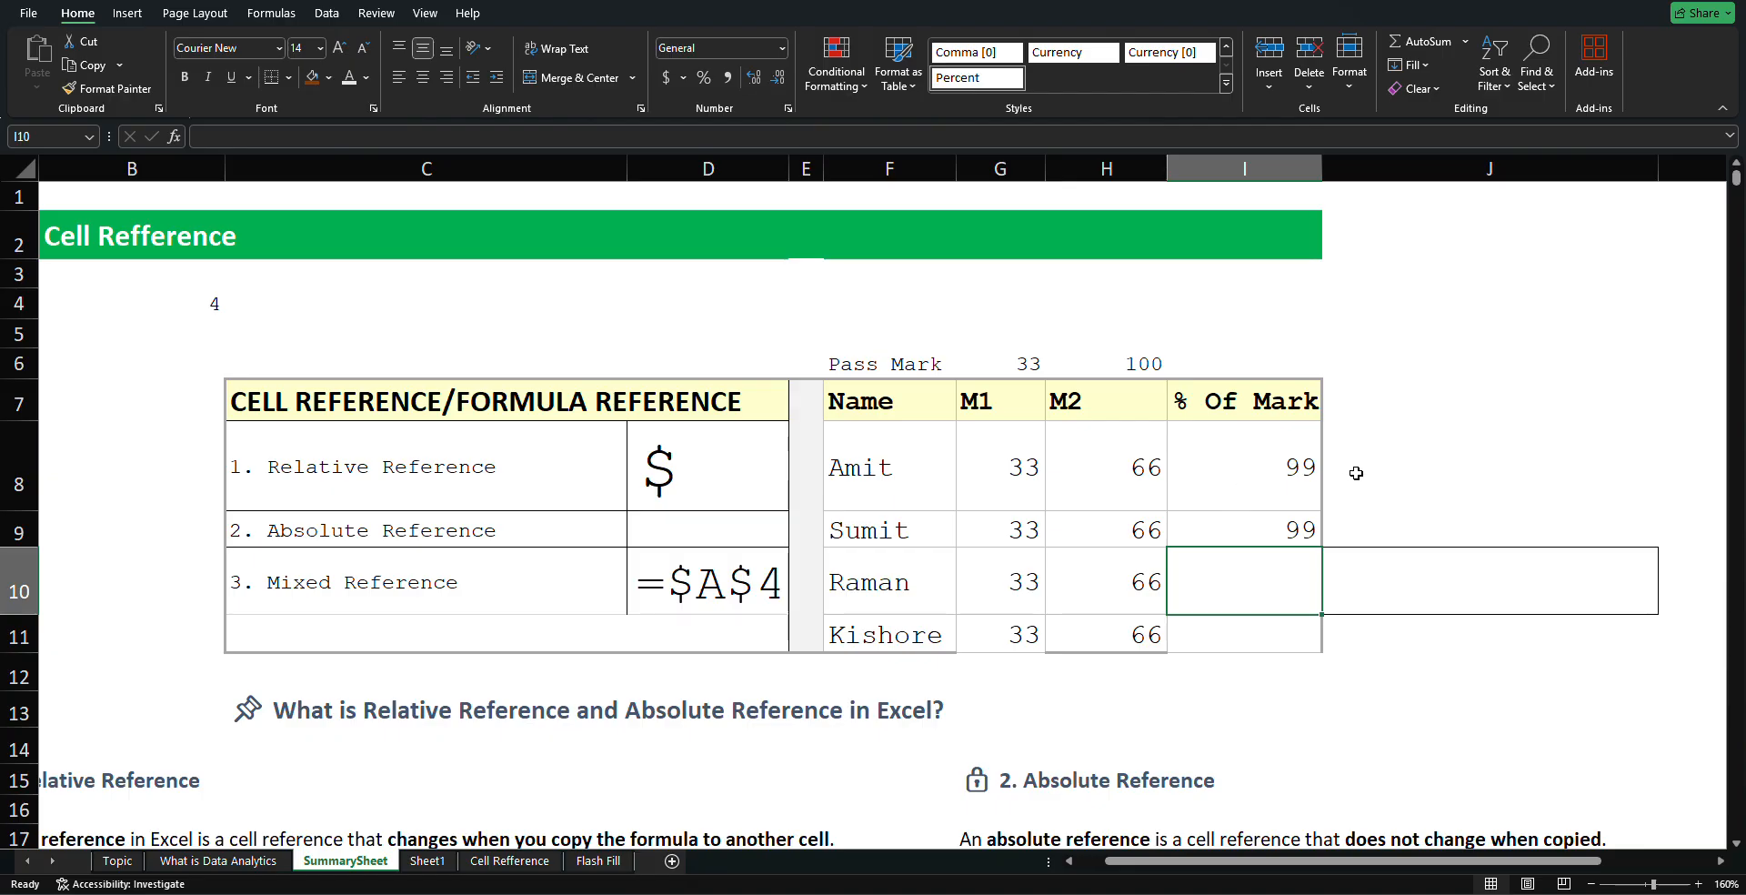
{"action": "left_click", "coordinate": [1308, 517]}
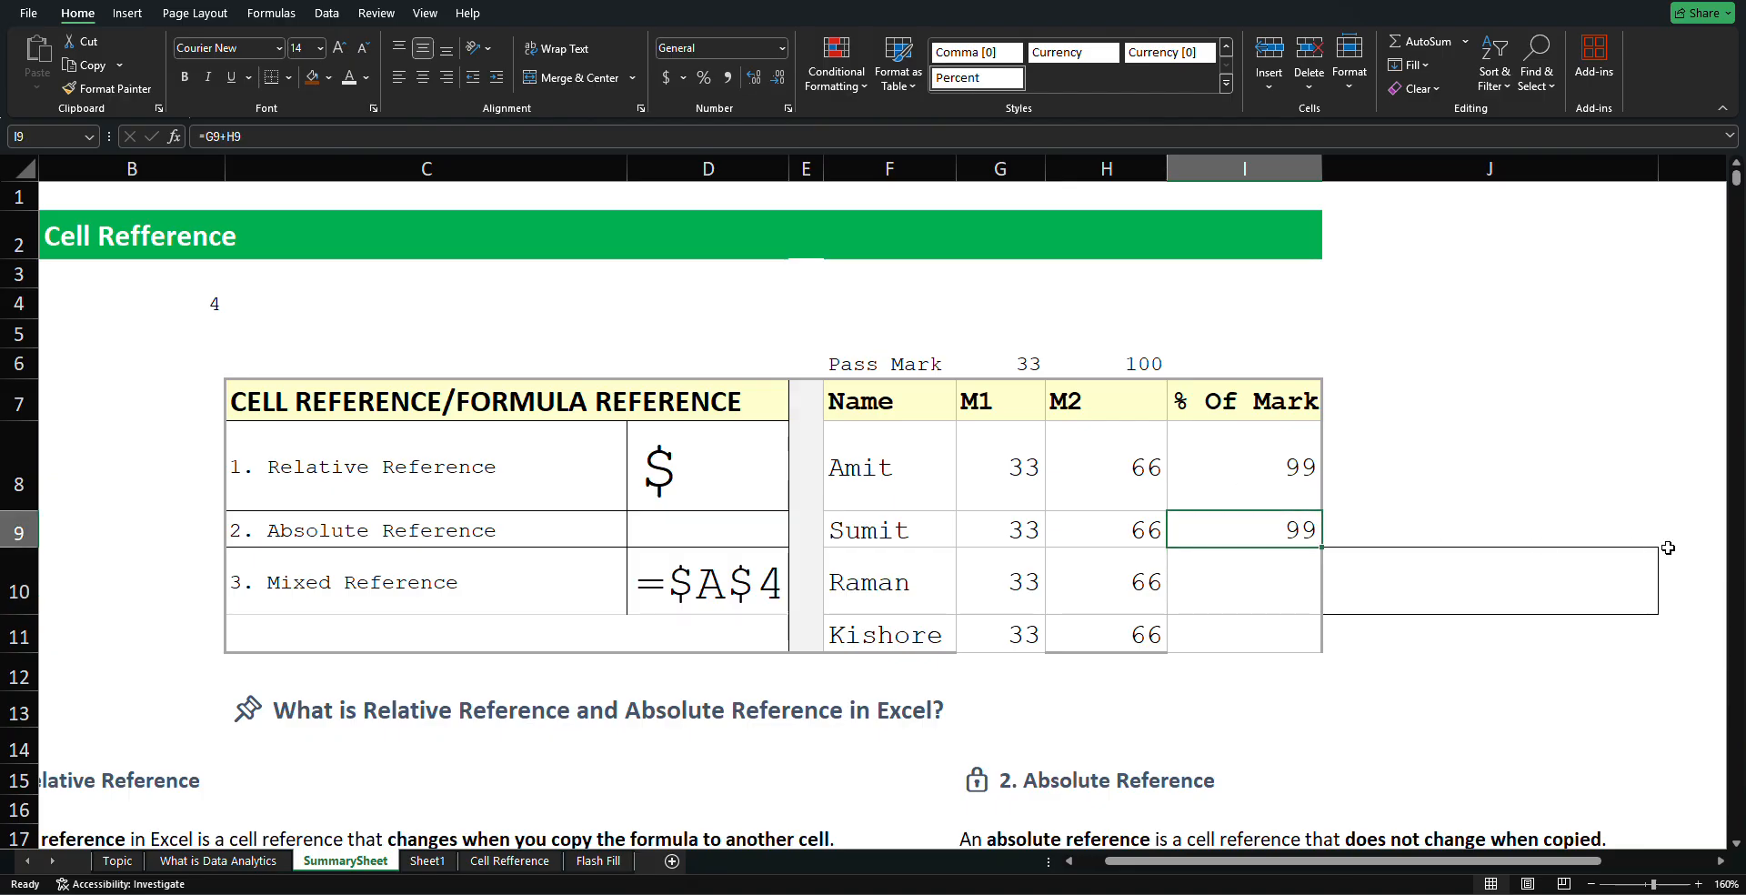
{"action": "key", "text": "F2"}
{"action": "key", "text": "BackSpace"}
{"action": "key", "text": "BackSpace"}
{"action": "key", "text": "BackSpace"}
{"action": "key", "text": "BackSpace"}
{"action": "key", "text": "BackSpace"}
{"action": "key", "text": "BackSpace"}
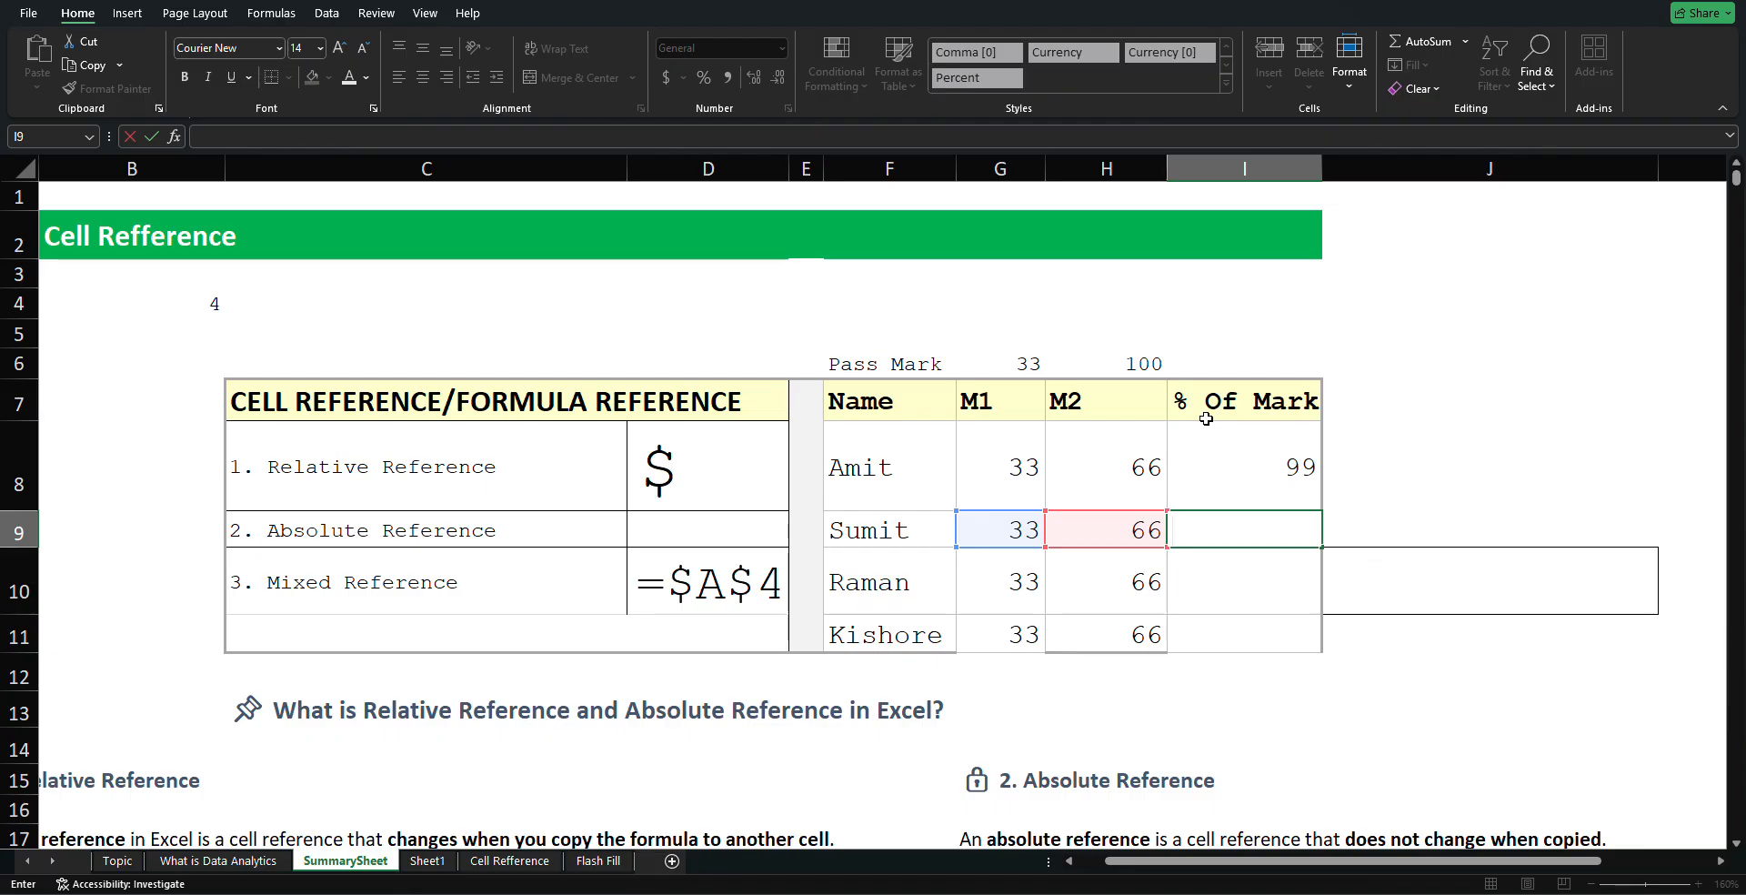
{"action": "left_click", "coordinate": [1232, 450]}
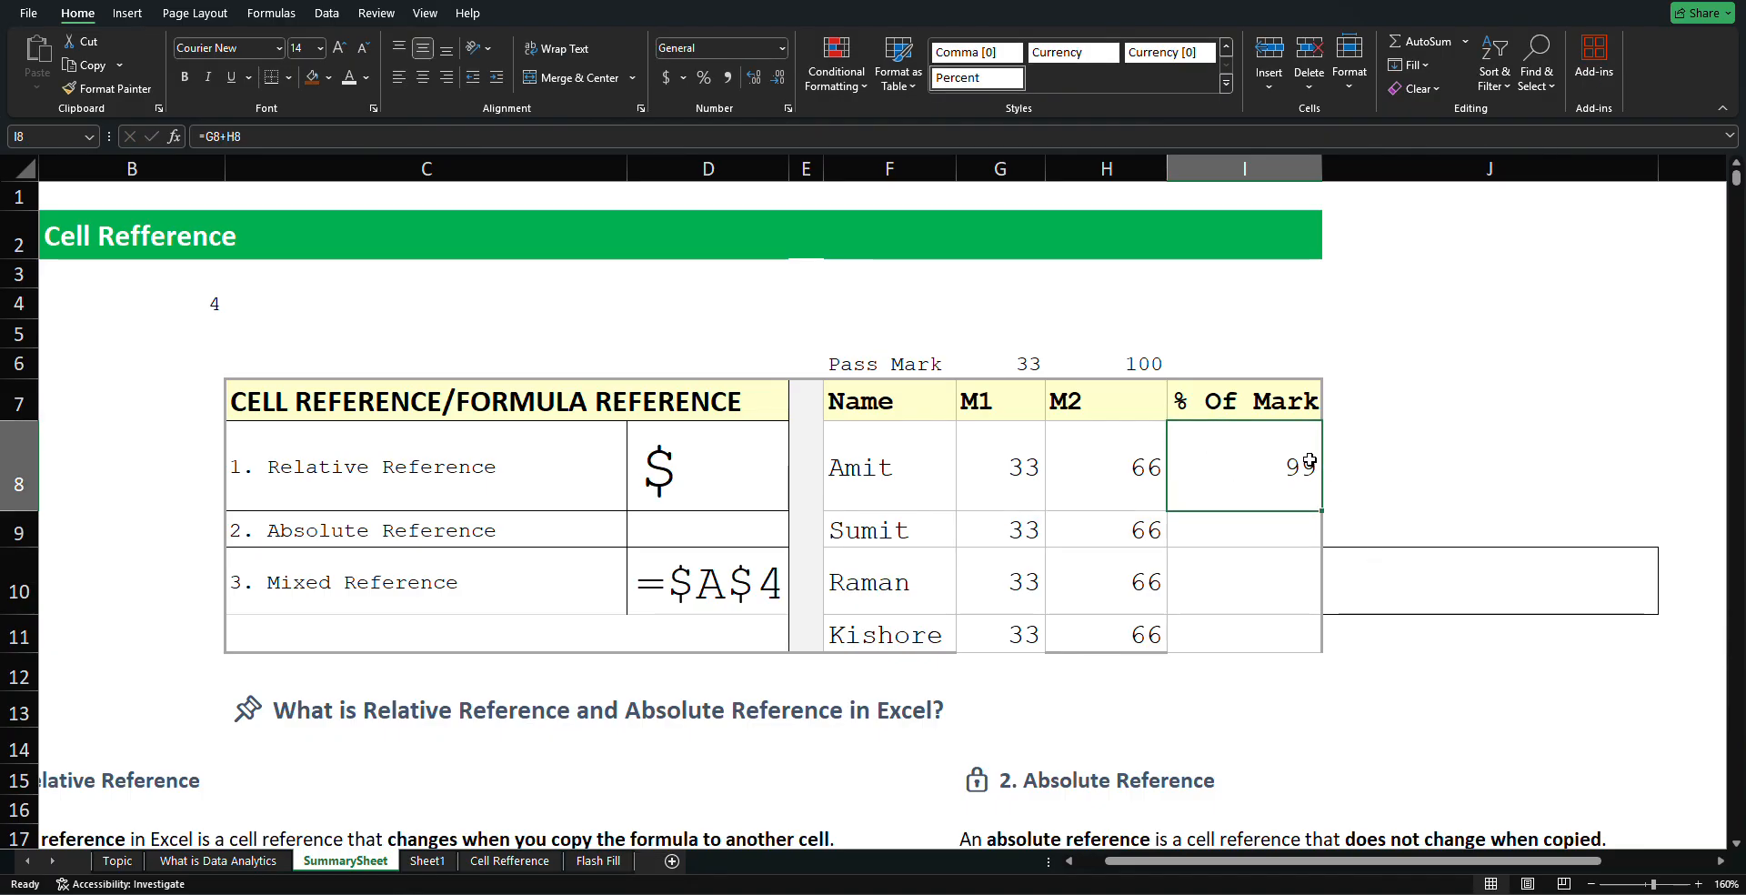
{"action": "type", "text": "\\"}
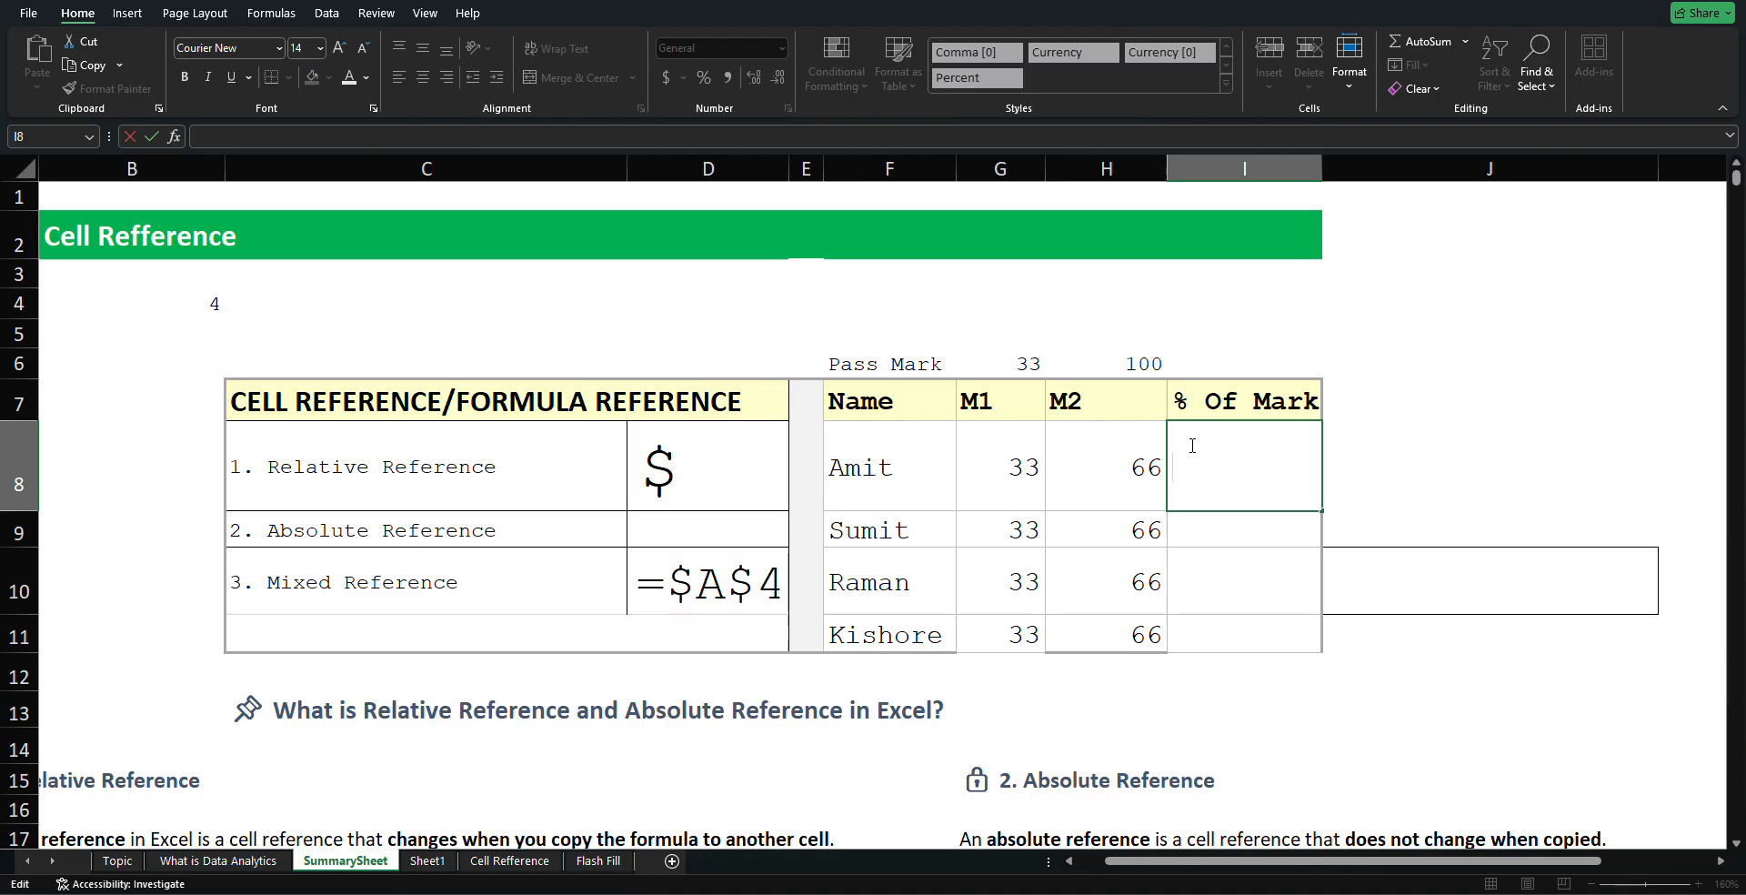
{"action": "type", "text": "="}
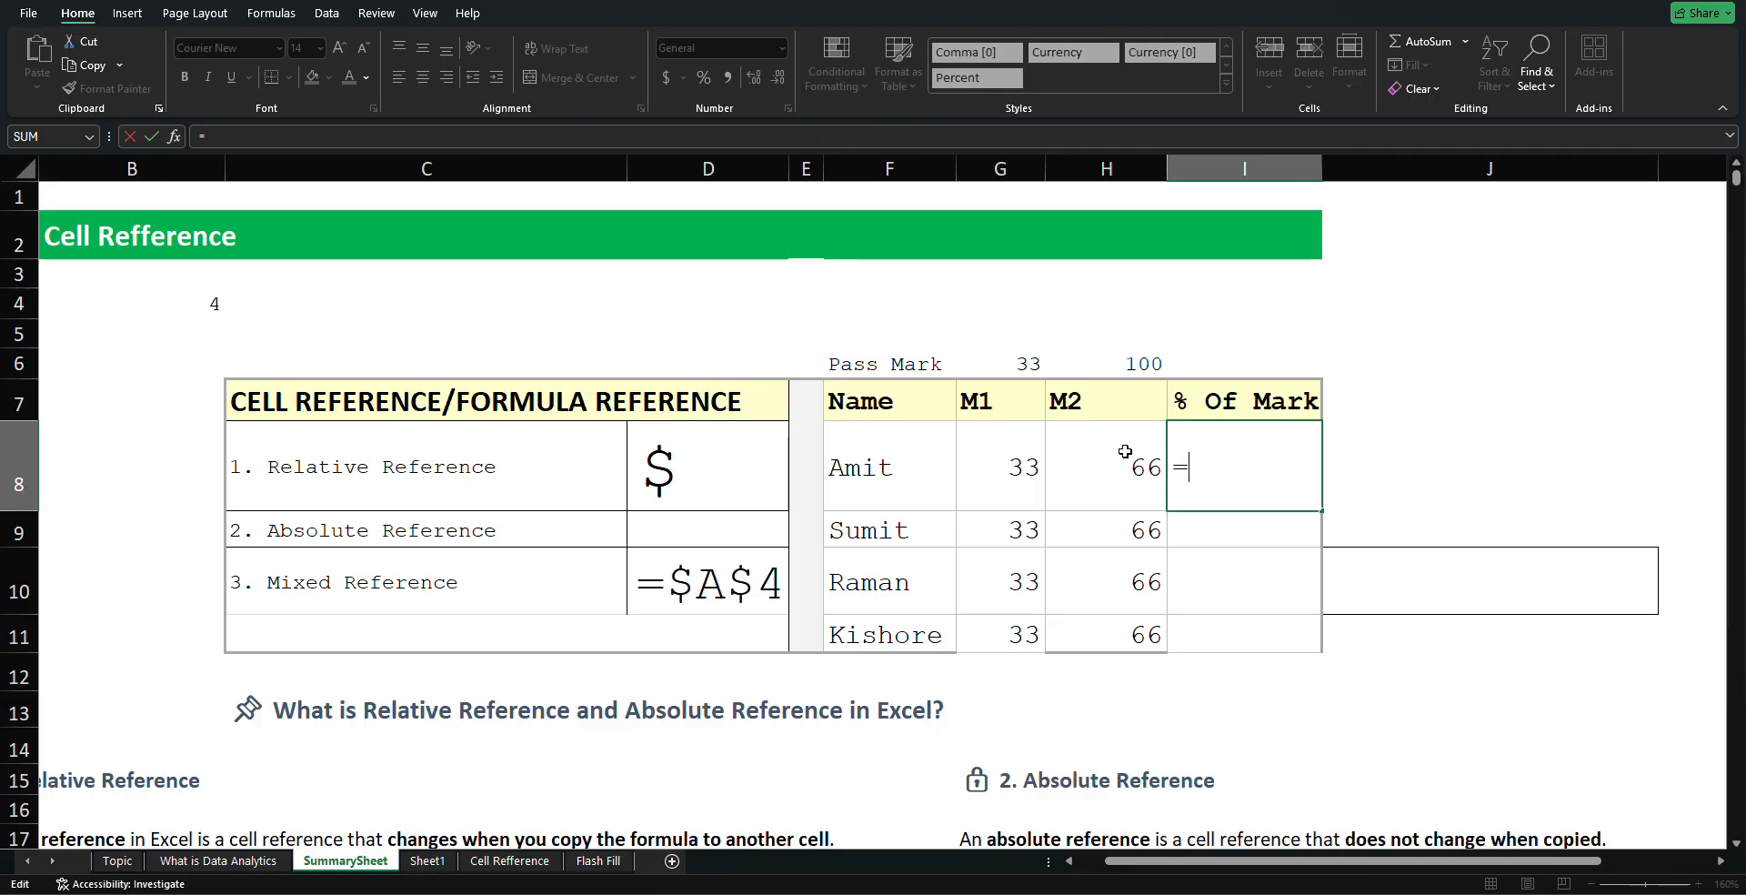
{"action": "left_click", "coordinate": [1024, 464]}
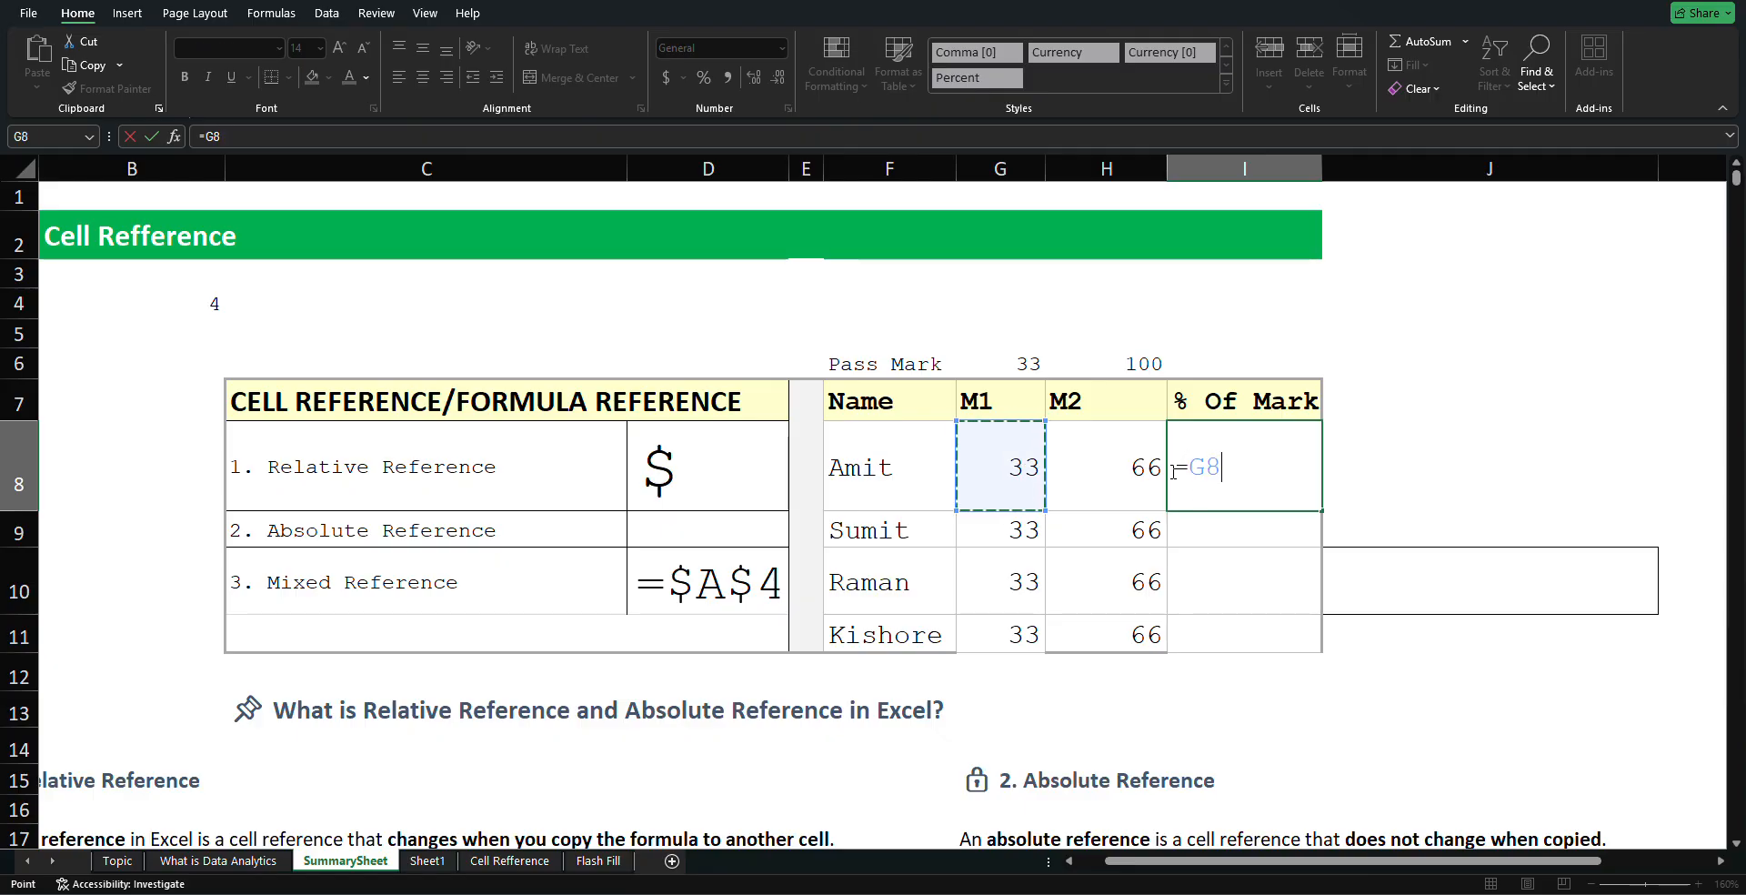
{"action": "type", "text": "+"}
{"action": "left_click", "coordinate": [1120, 476]}
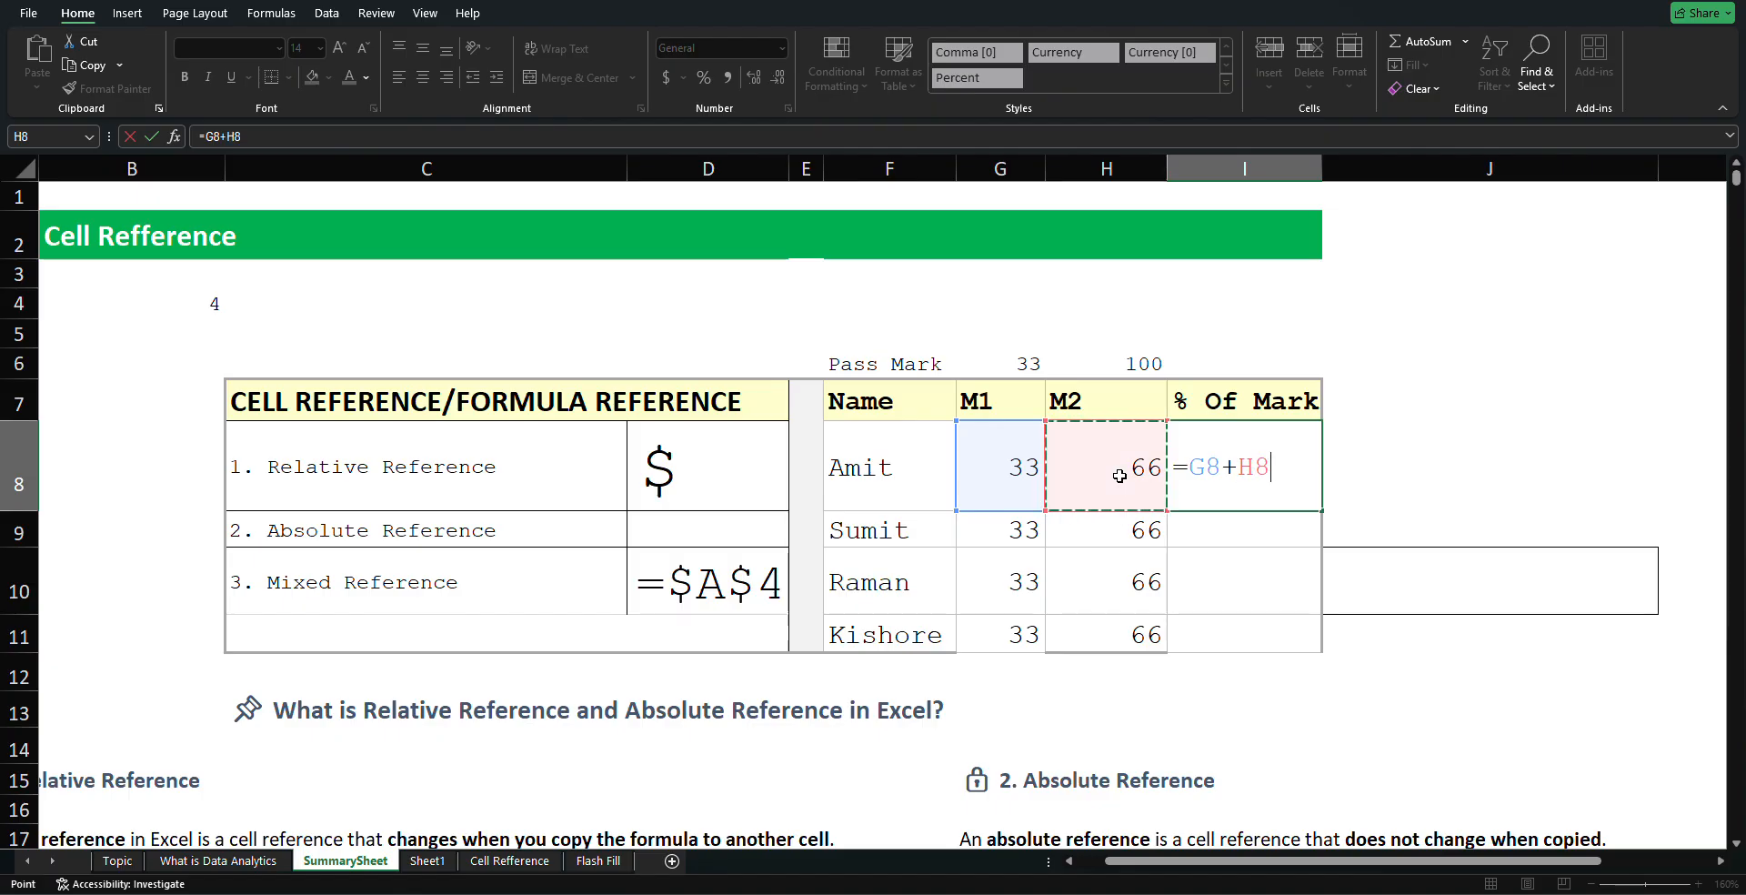
{"action": "key", "text": "Return"}
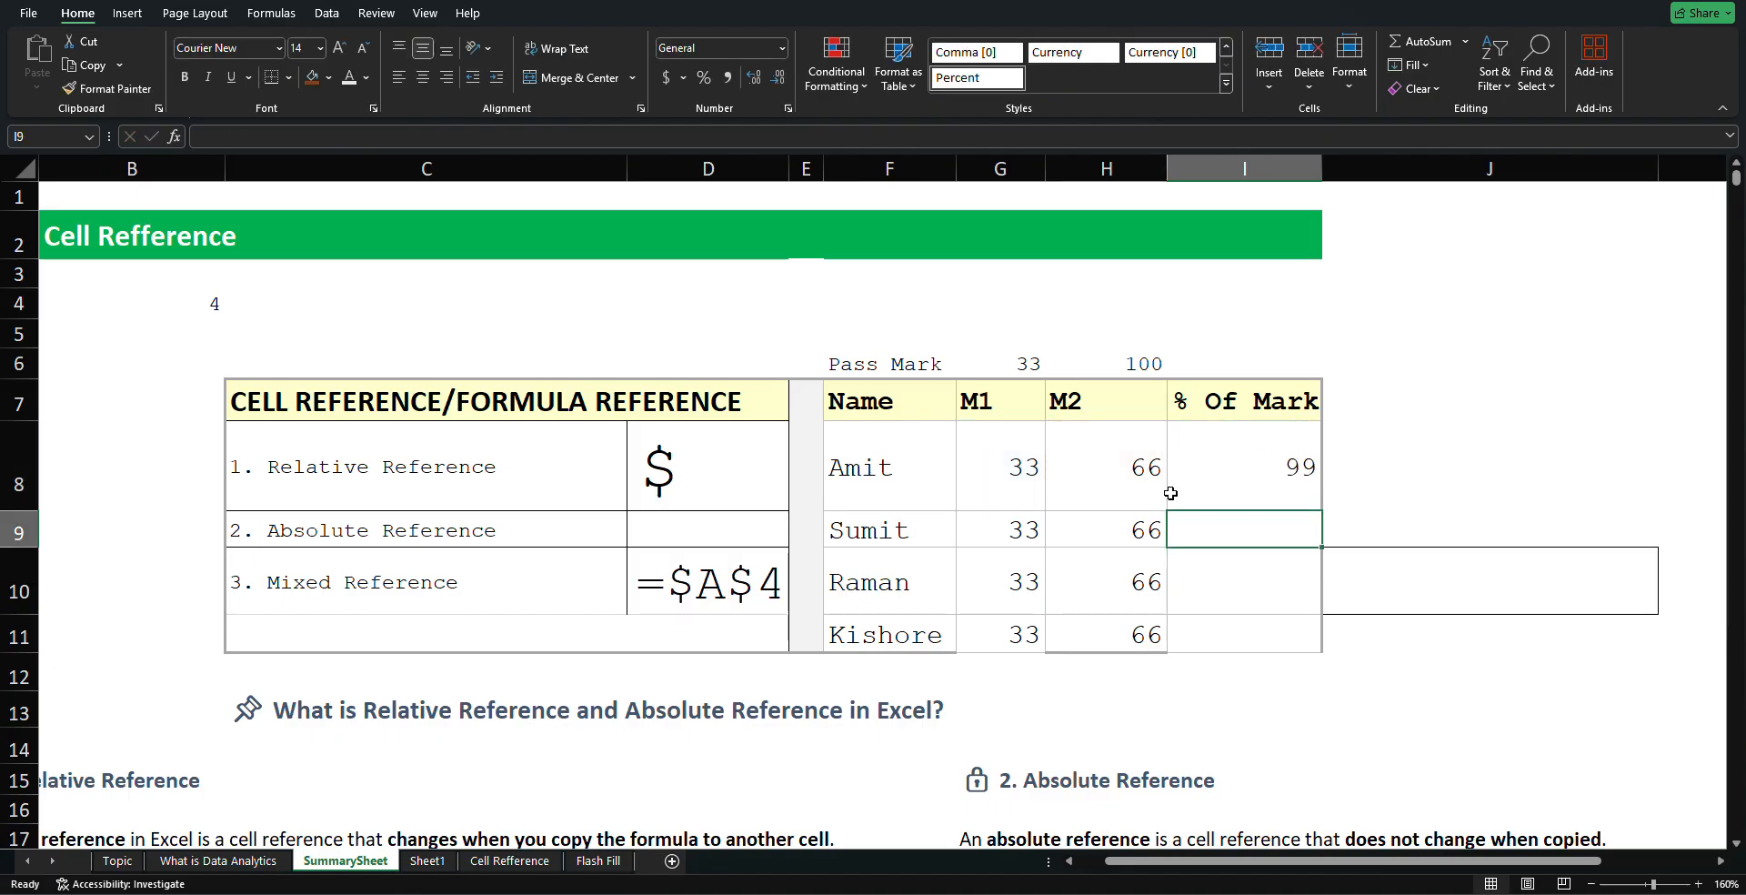
{"action": "left_click", "coordinate": [1271, 506]}
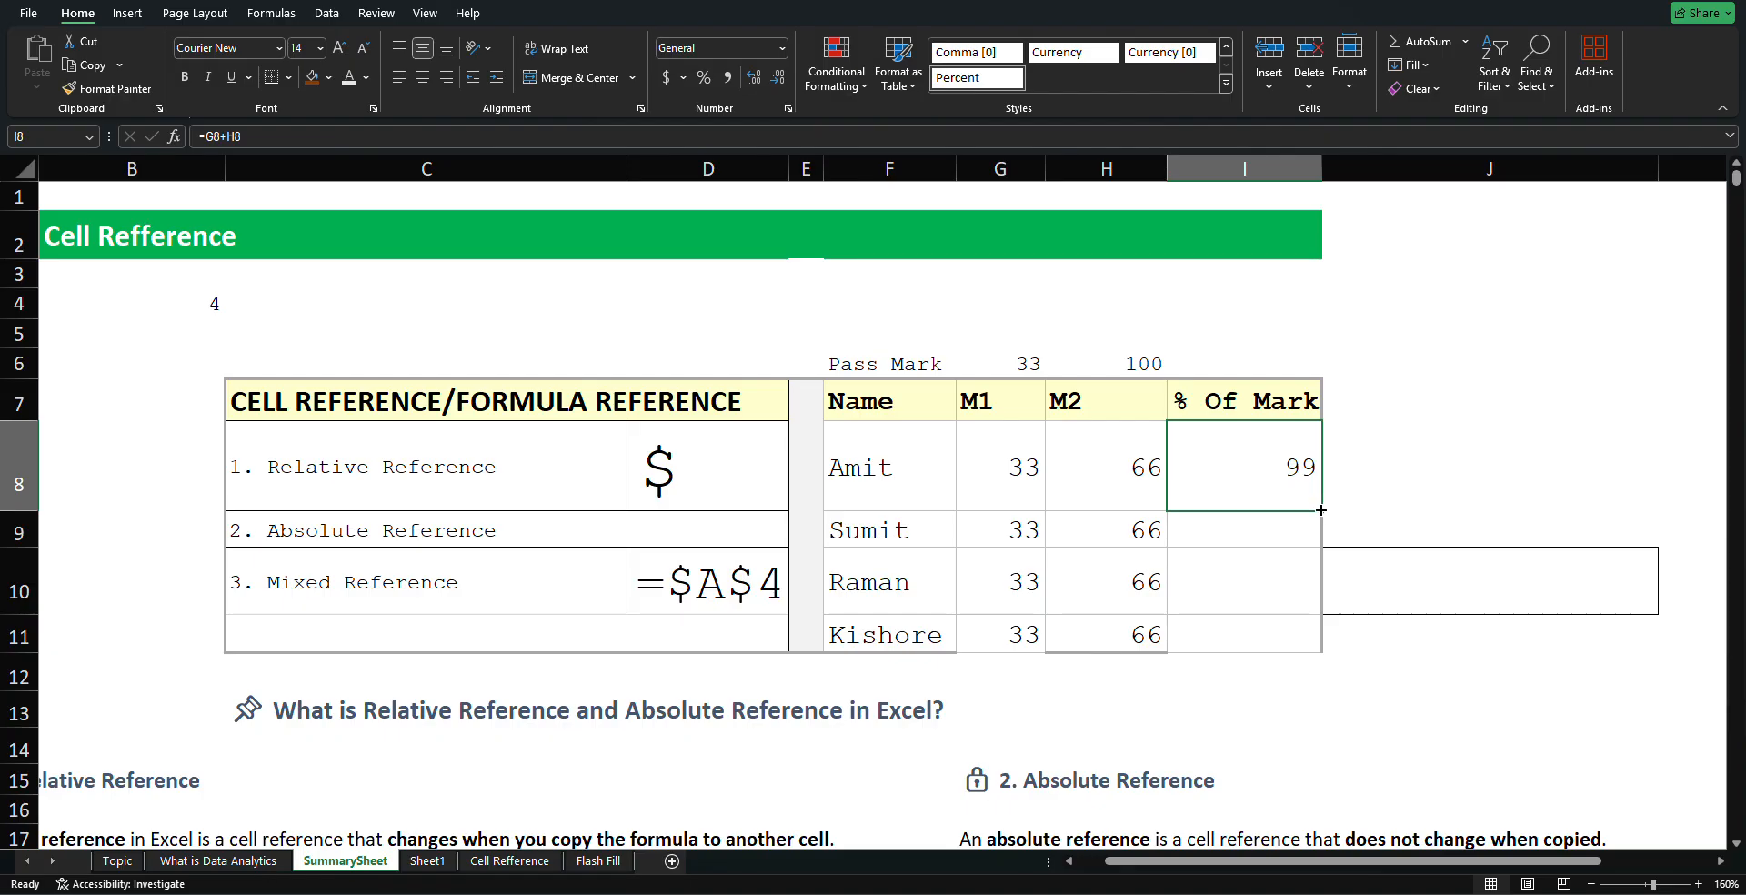
{"action": "left_click_drag", "start_coordinate": [1322, 510], "coordinate": [1316, 636]}
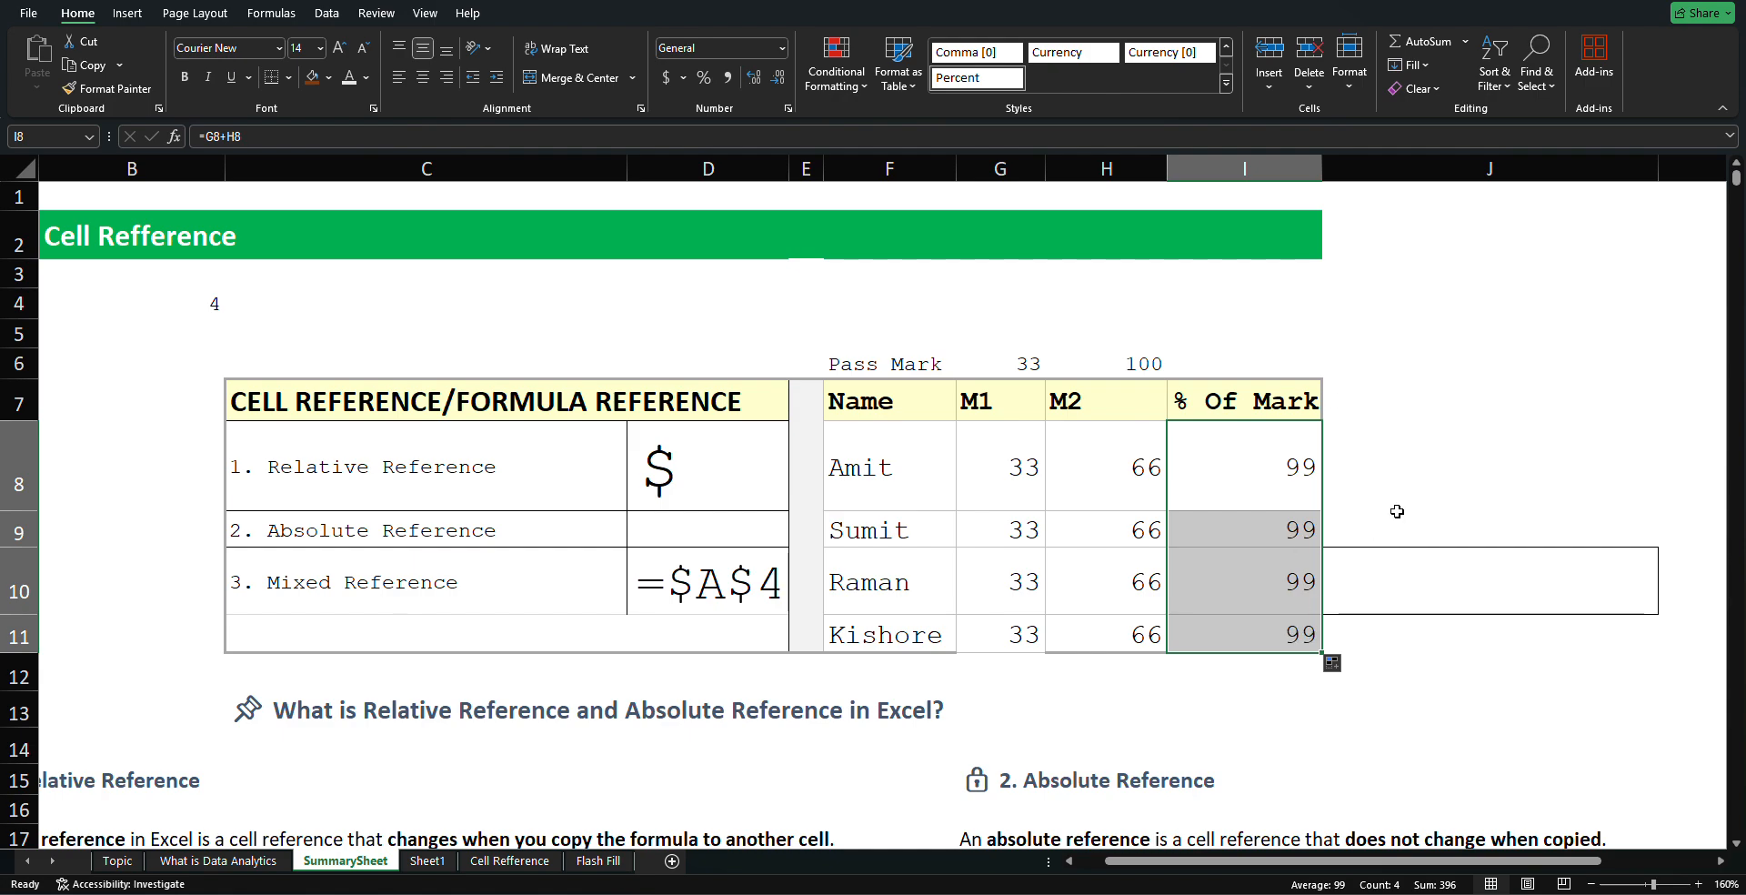
{"action": "left_click", "coordinate": [1421, 465]}
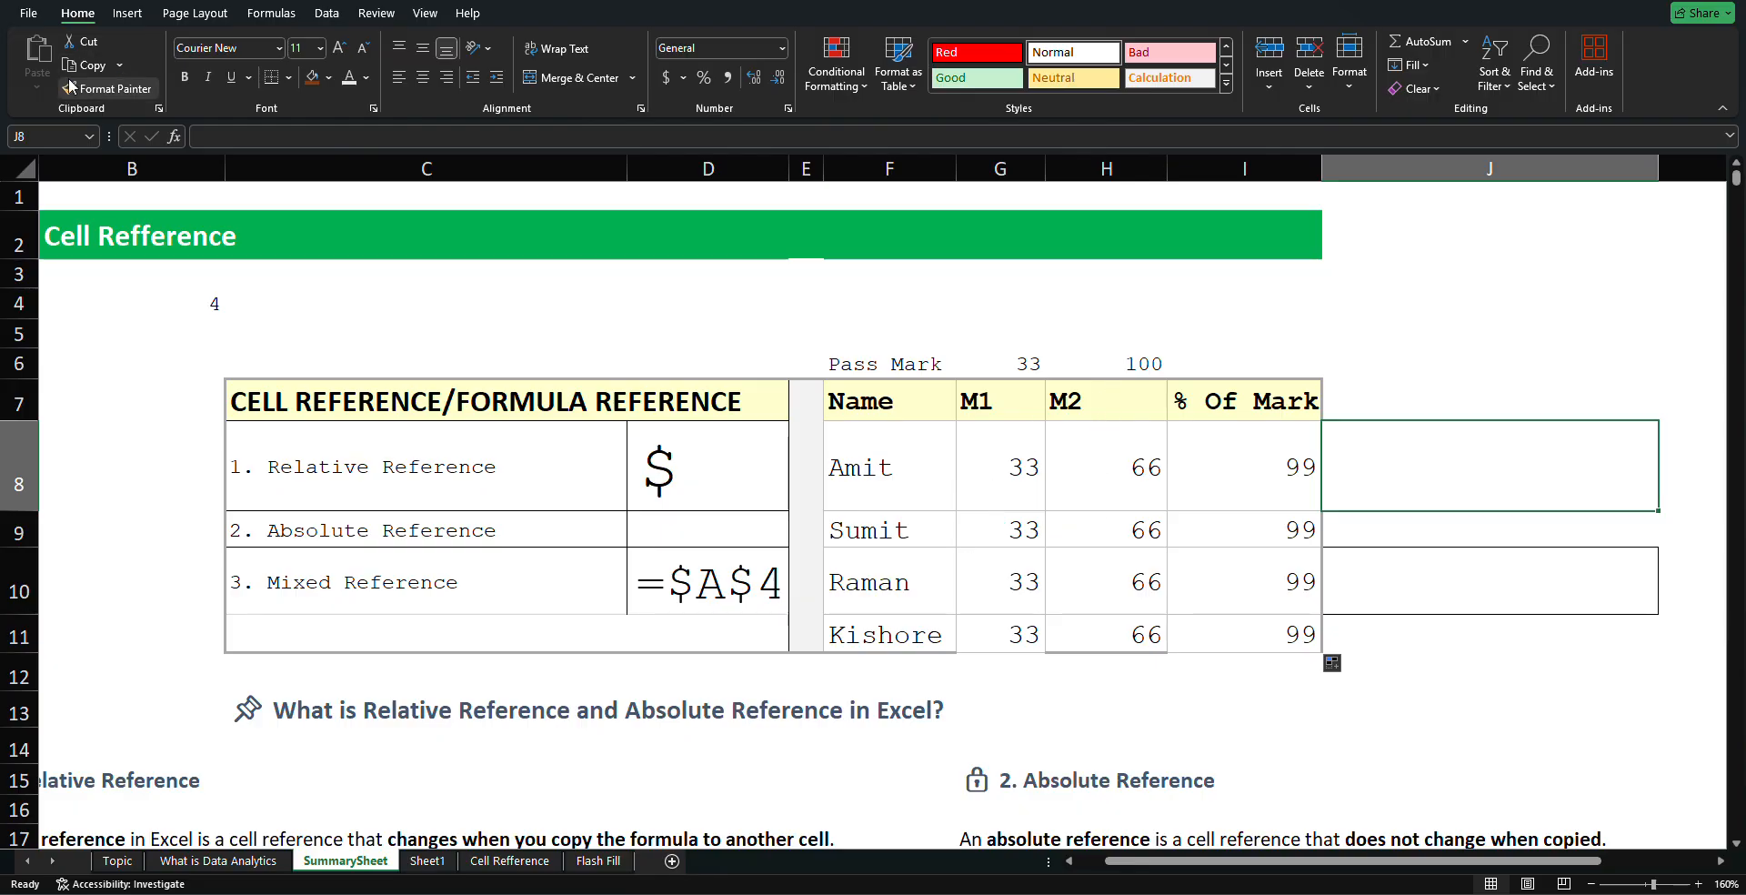
{"action": "key", "text": "ctrl+z"}
{"action": "key", "text": "ctrl+z"}
{"action": "key", "text": "ctrl+z"}
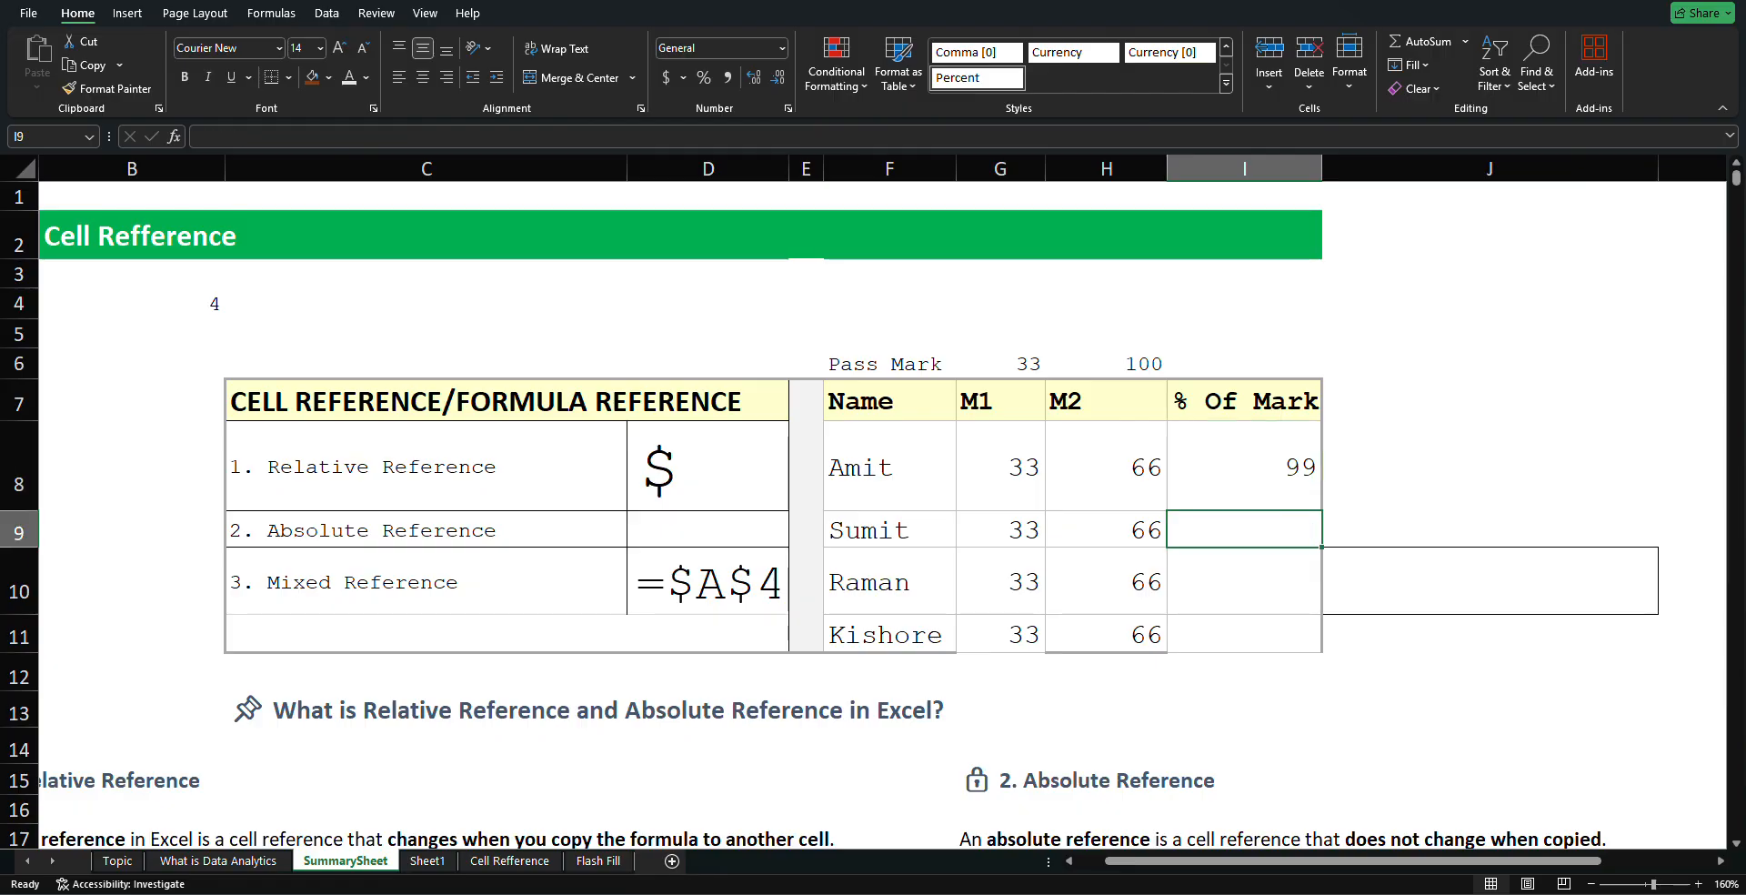
{"action": "key", "text": "ctrl+z"}
{"action": "key", "text": "ctrl+z"}
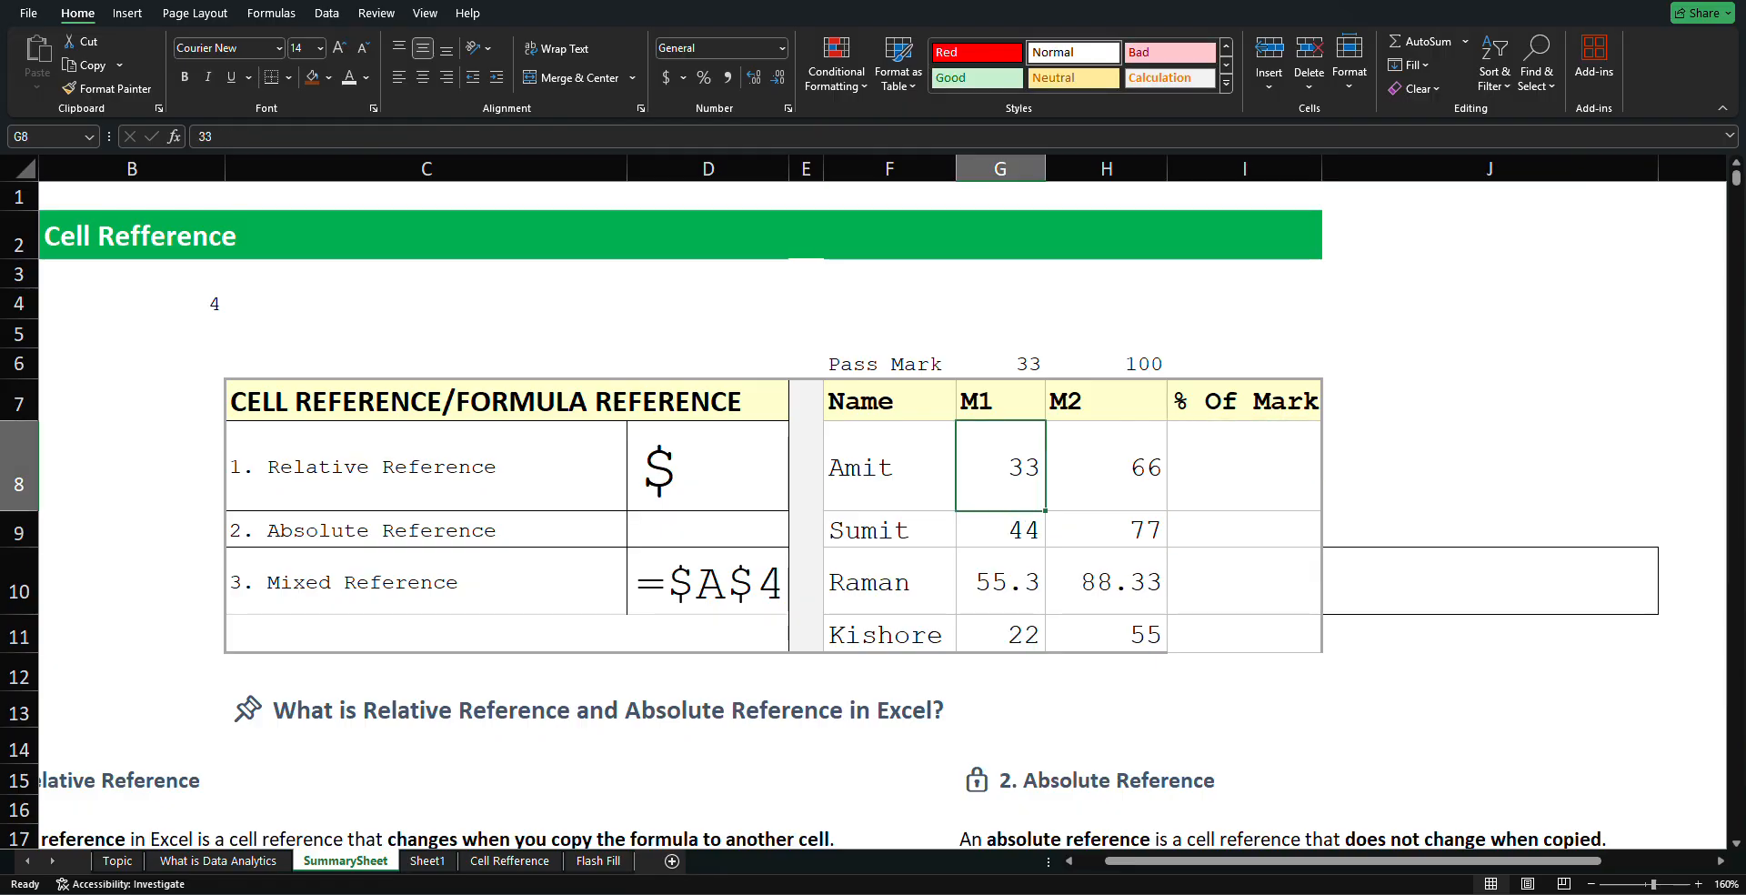
Re-enter =G8+H8 in I8 and fill it down to I11, giving 99, 121, 143.66 and 77
{"action": "left_click", "coordinate": [1224, 500]}
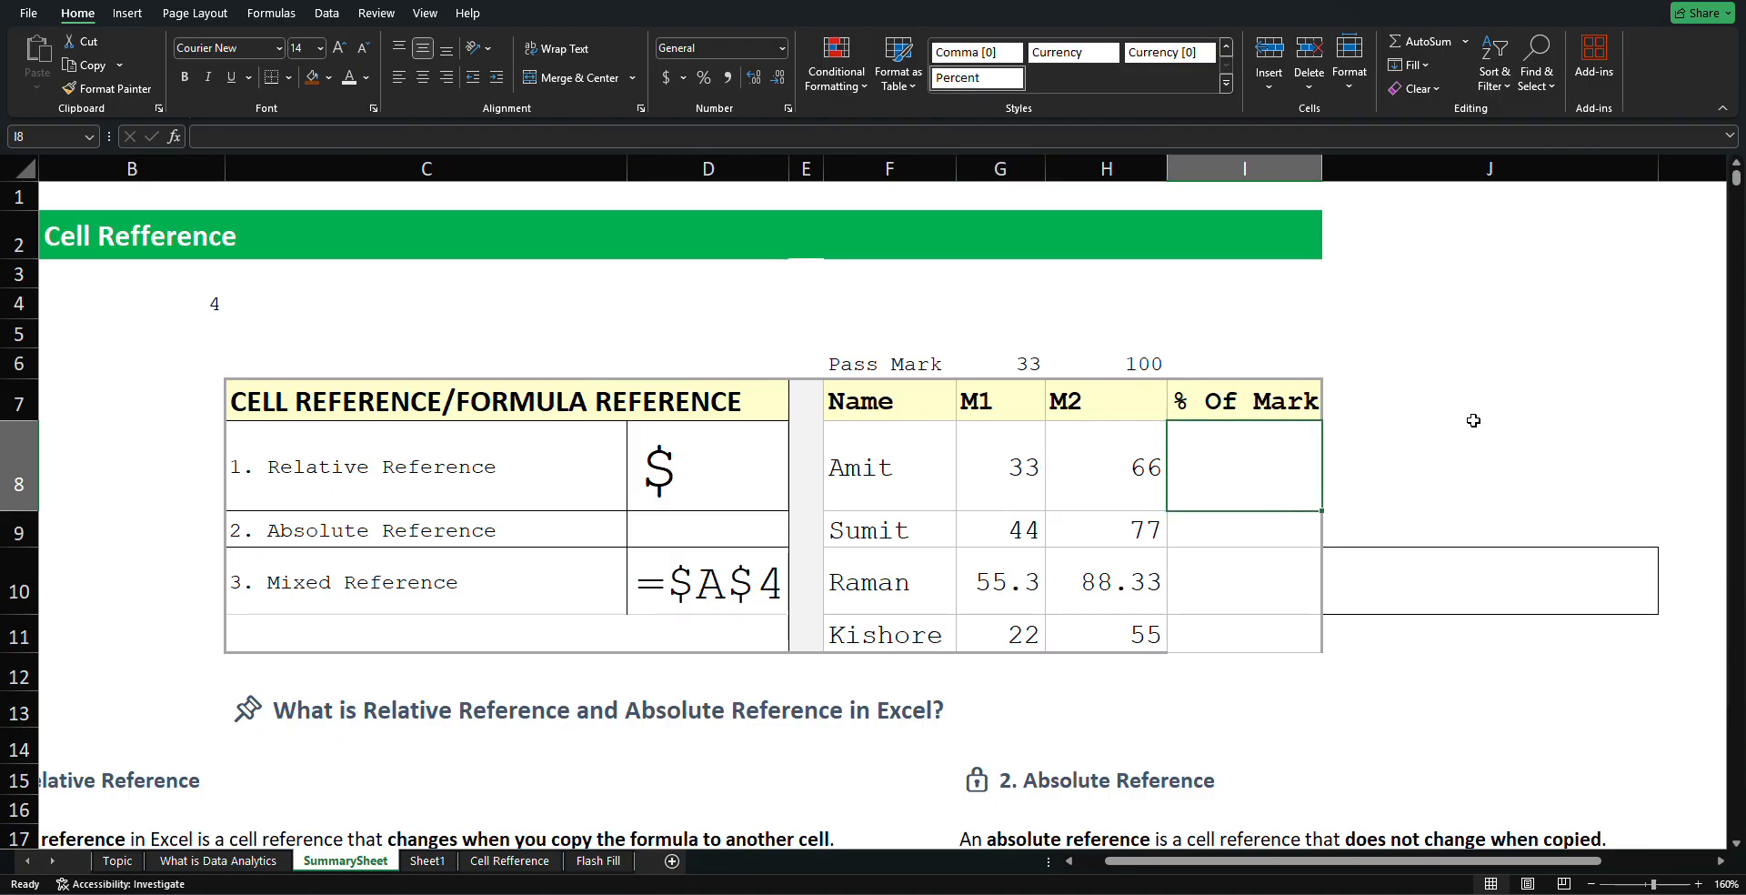
{"action": "type", "text": "="}
{"action": "key", "text": "Escape"}
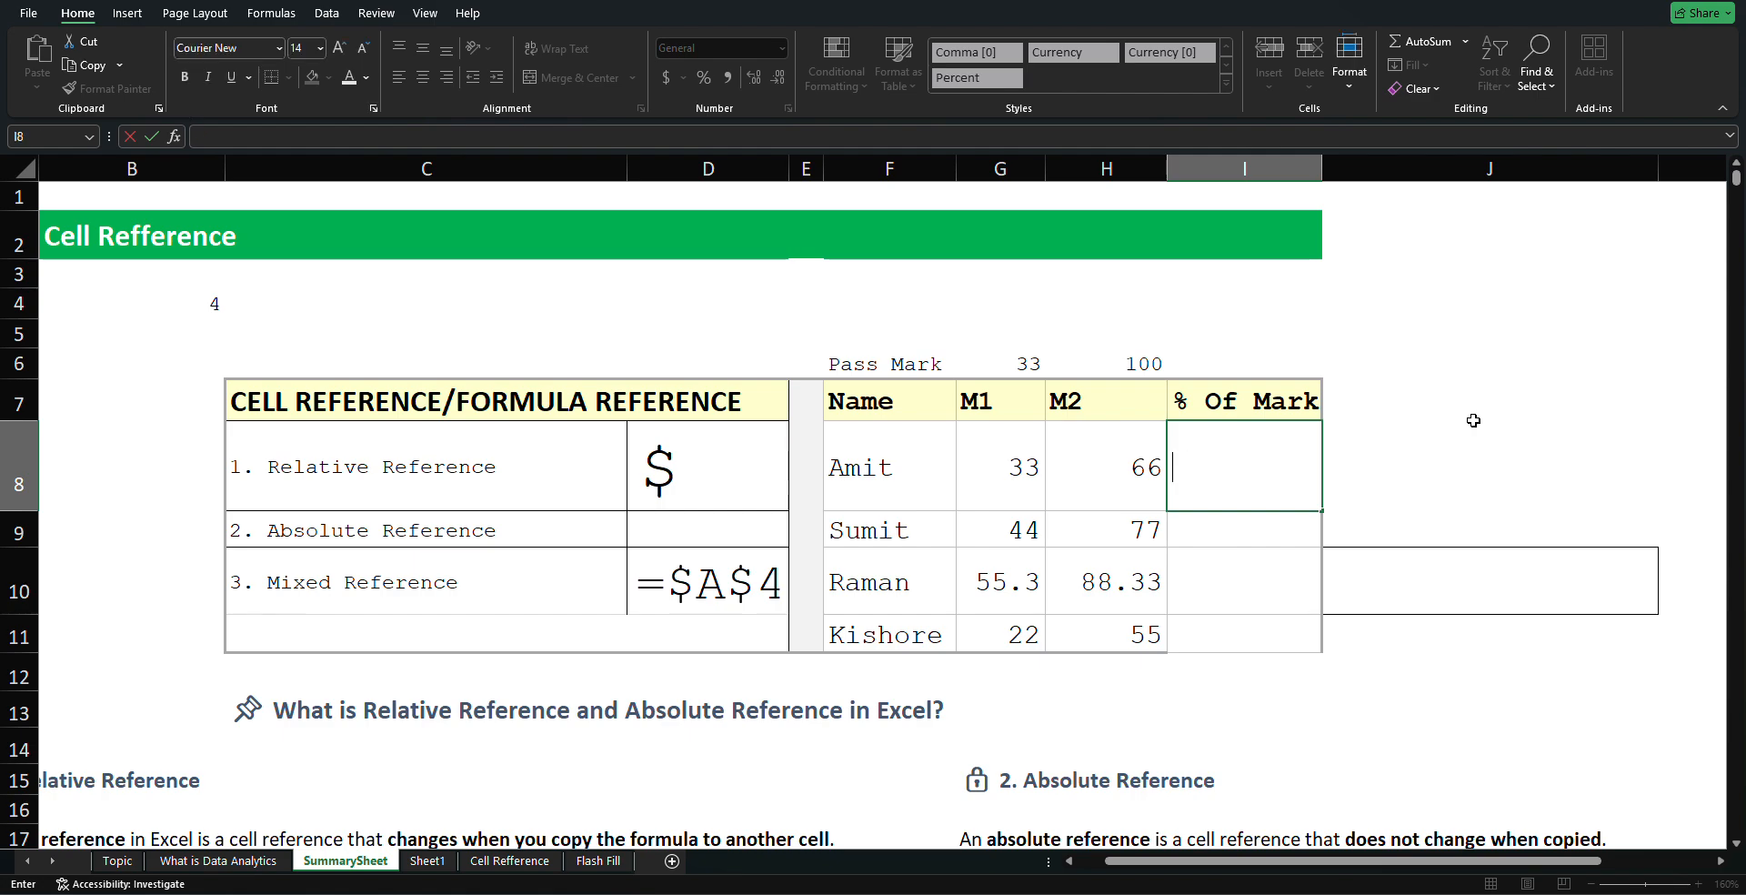
{"action": "type", "text": "="}
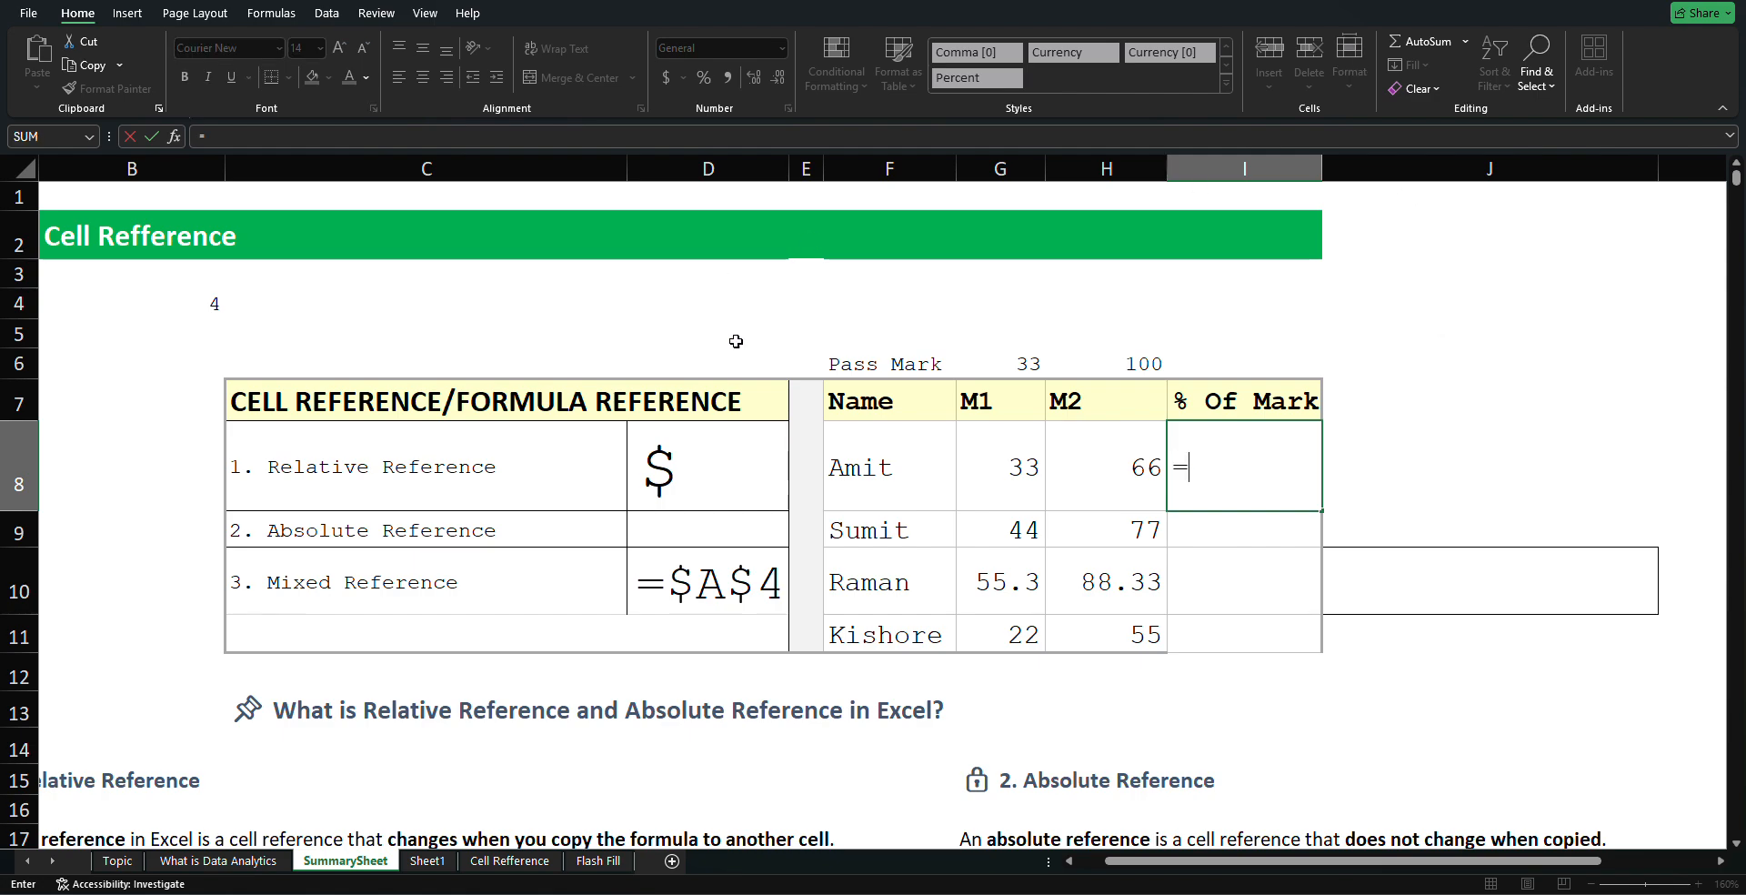
{"action": "left_click", "coordinate": [1039, 474]}
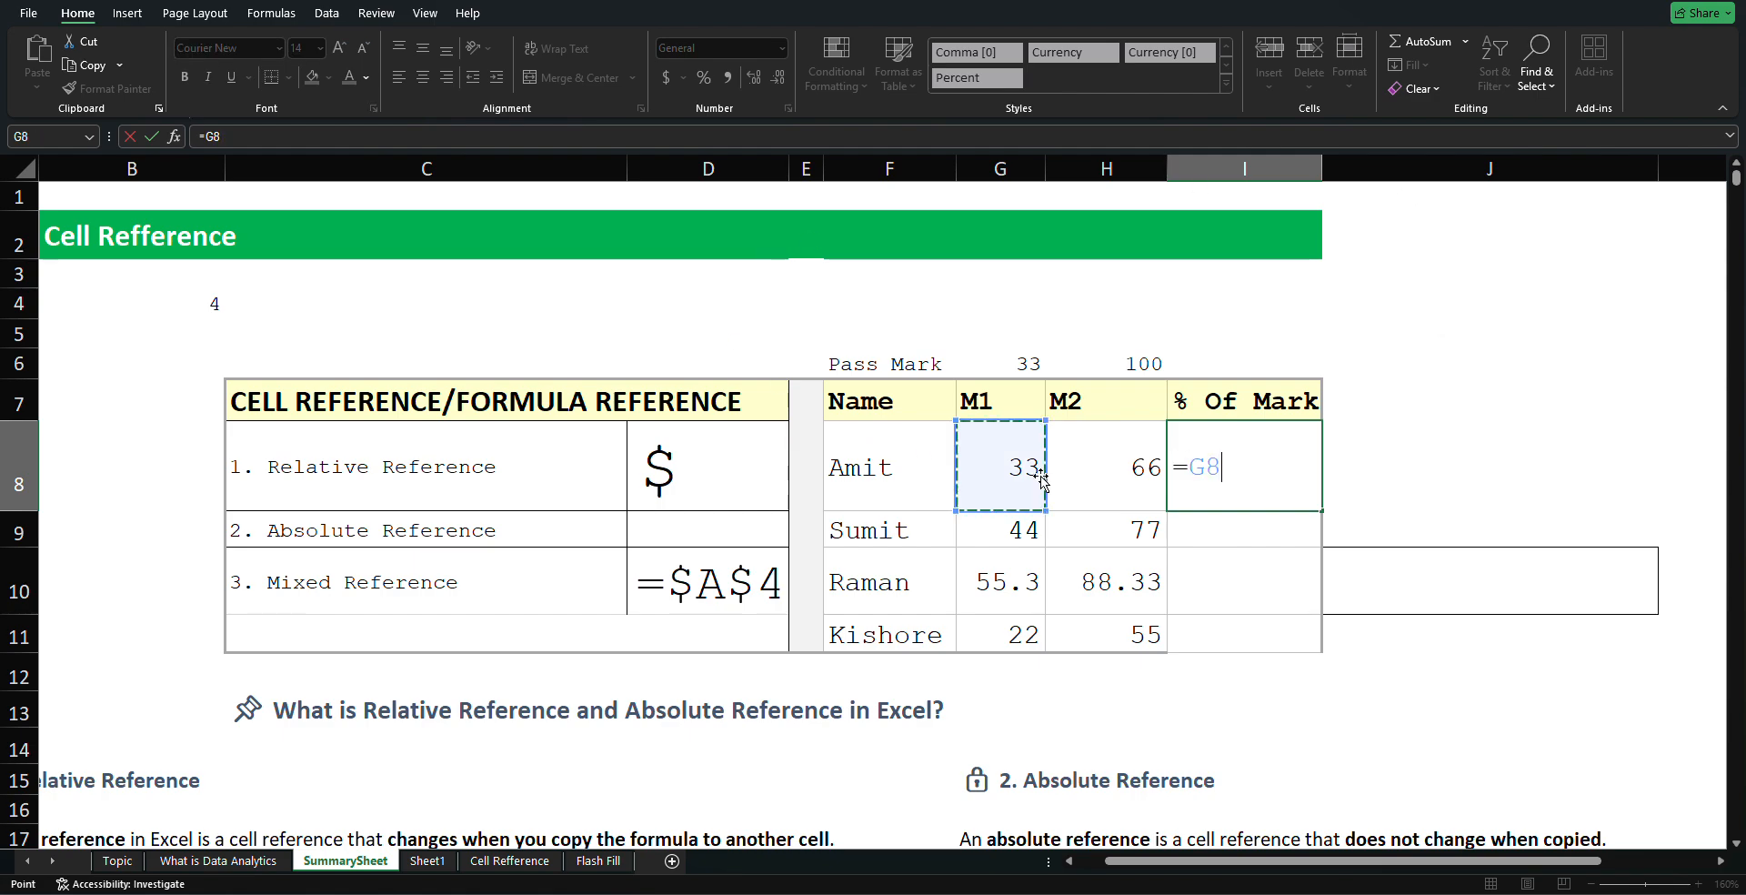
{"action": "type", "text": "+"}
{"action": "left_click", "coordinate": [1091, 478]}
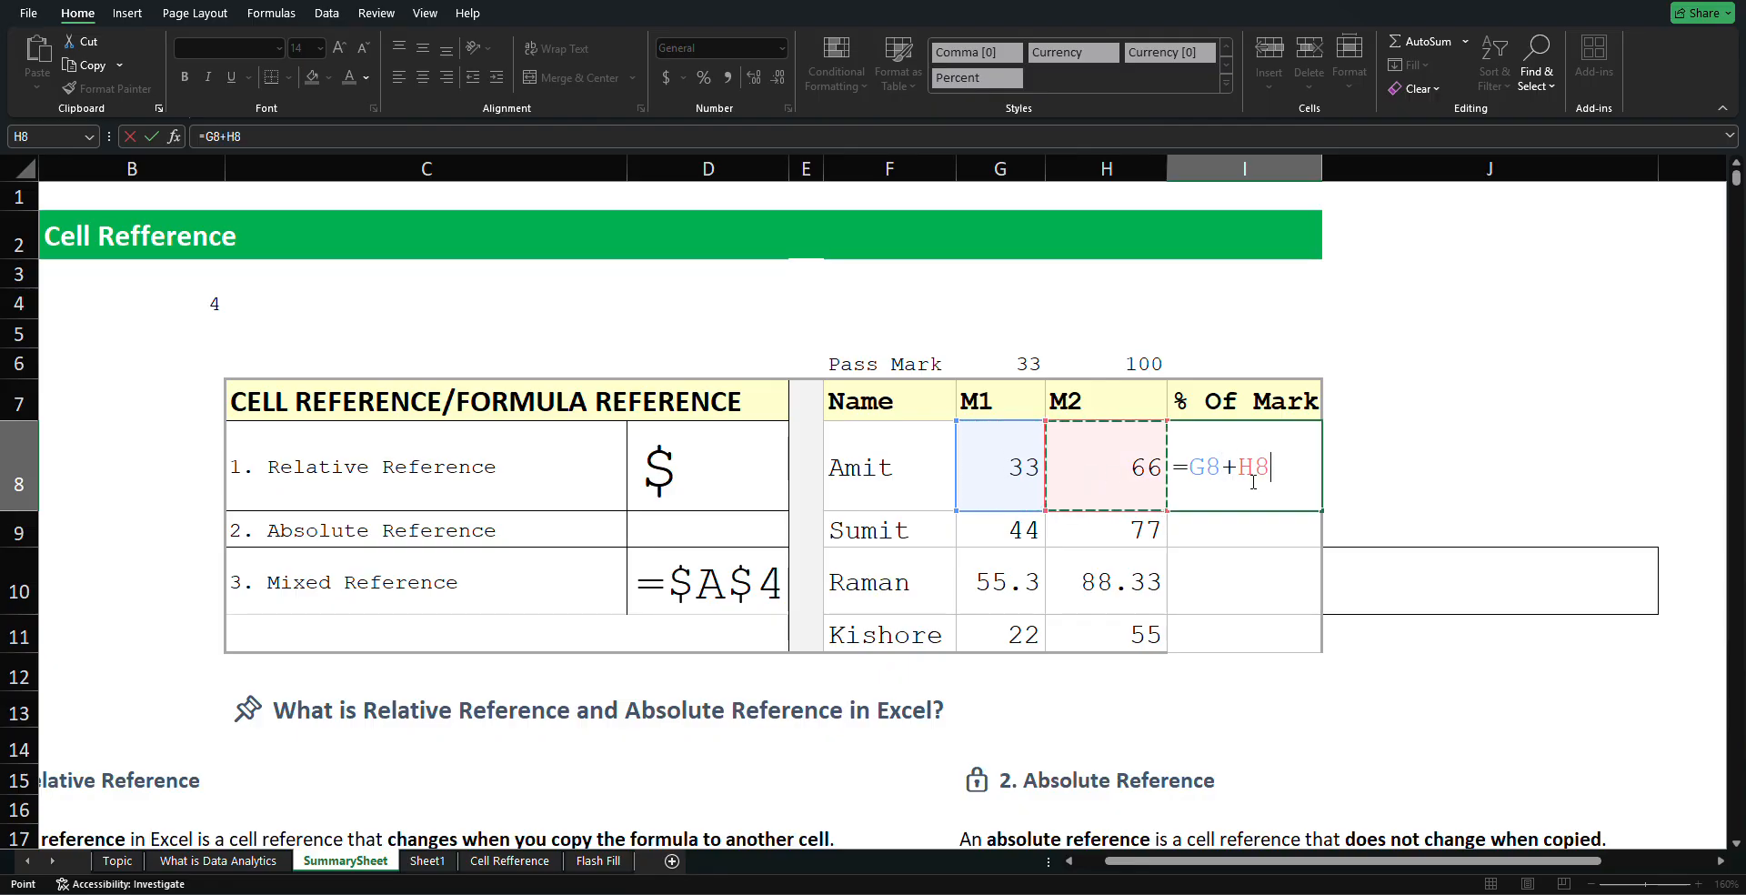
{"action": "key", "text": "Return"}
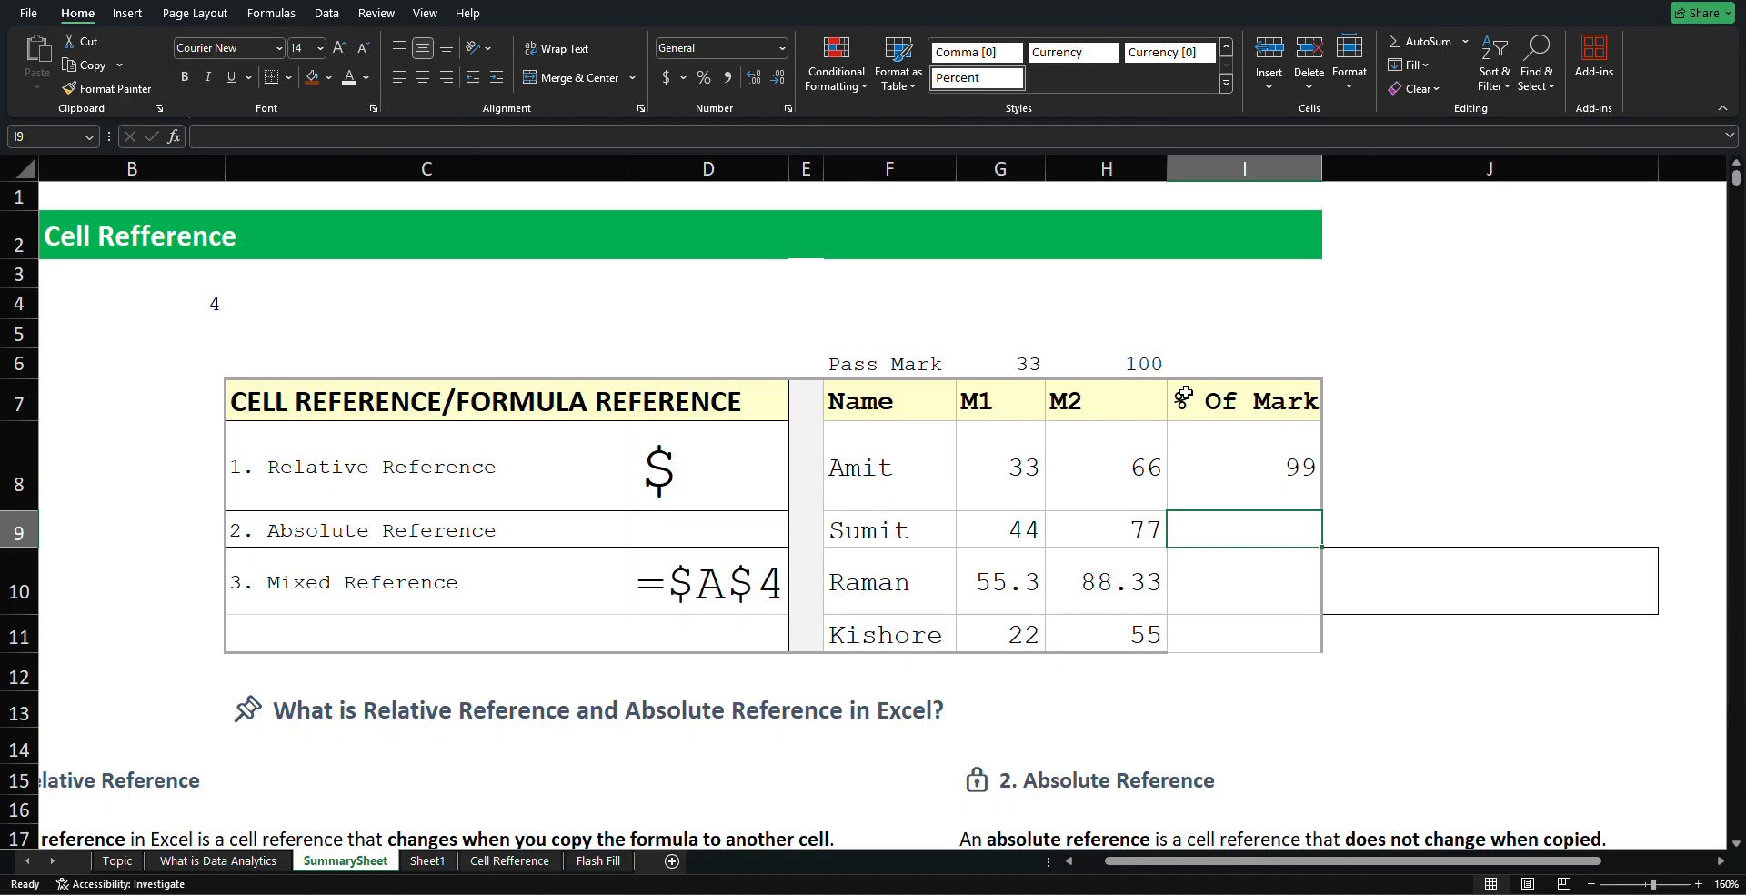
{"action": "left_click", "coordinate": [1222, 479]}
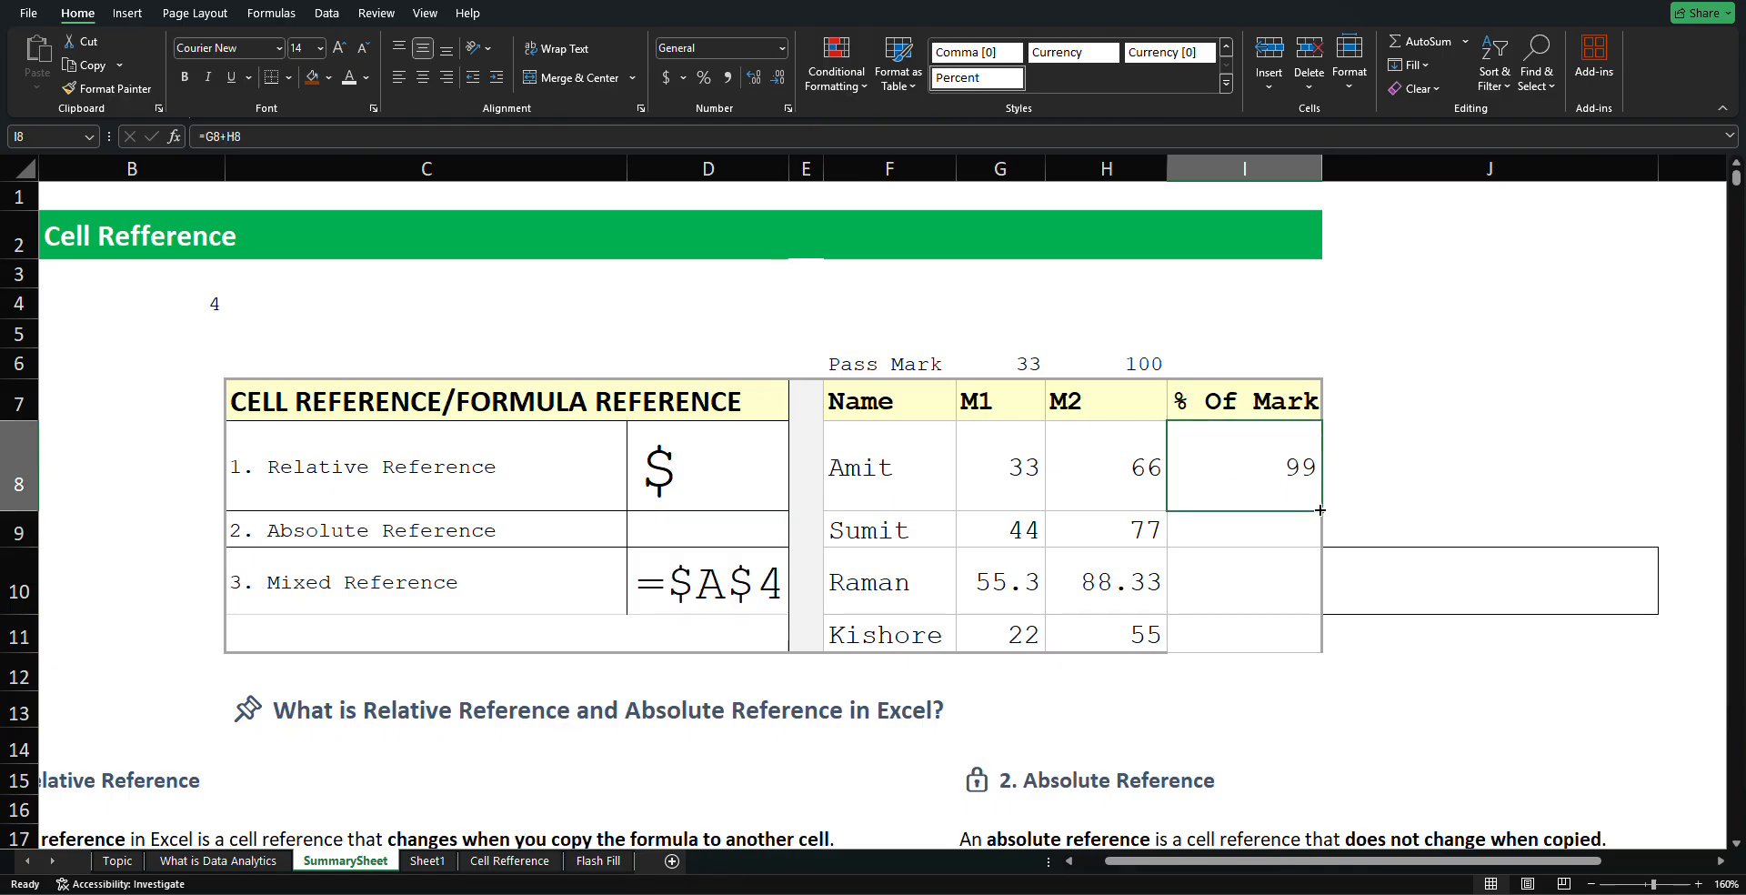
{"action": "left_click_drag", "start_coordinate": [1321, 510], "coordinate": [1320, 655]}
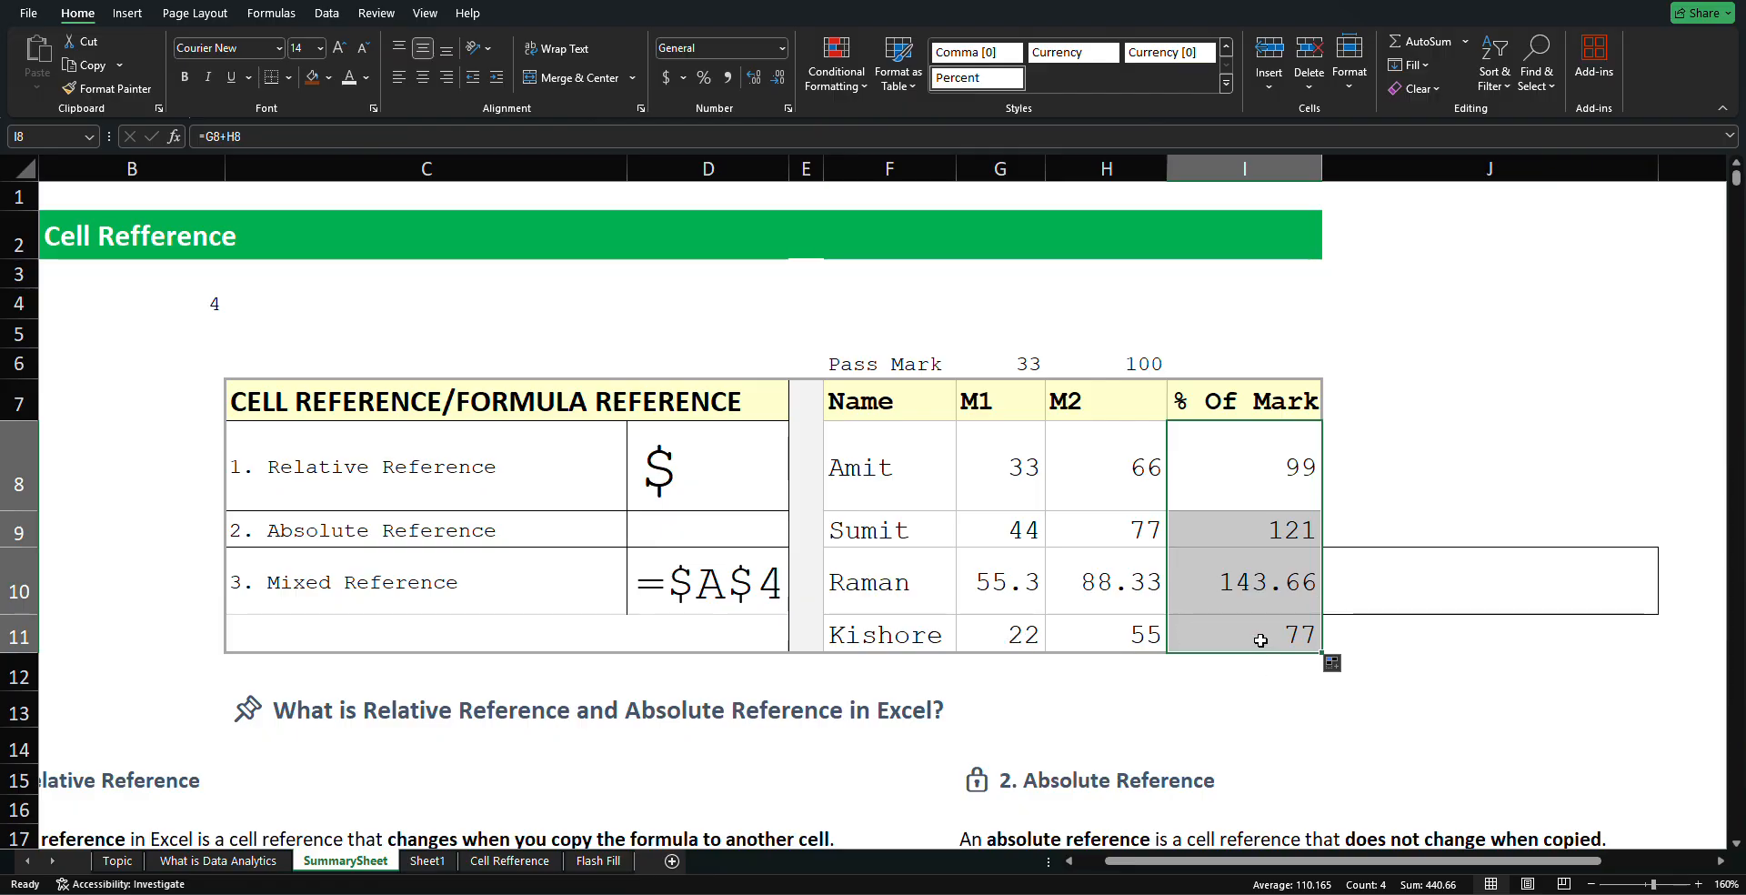
{"action": "left_click", "coordinate": [1494, 487]}
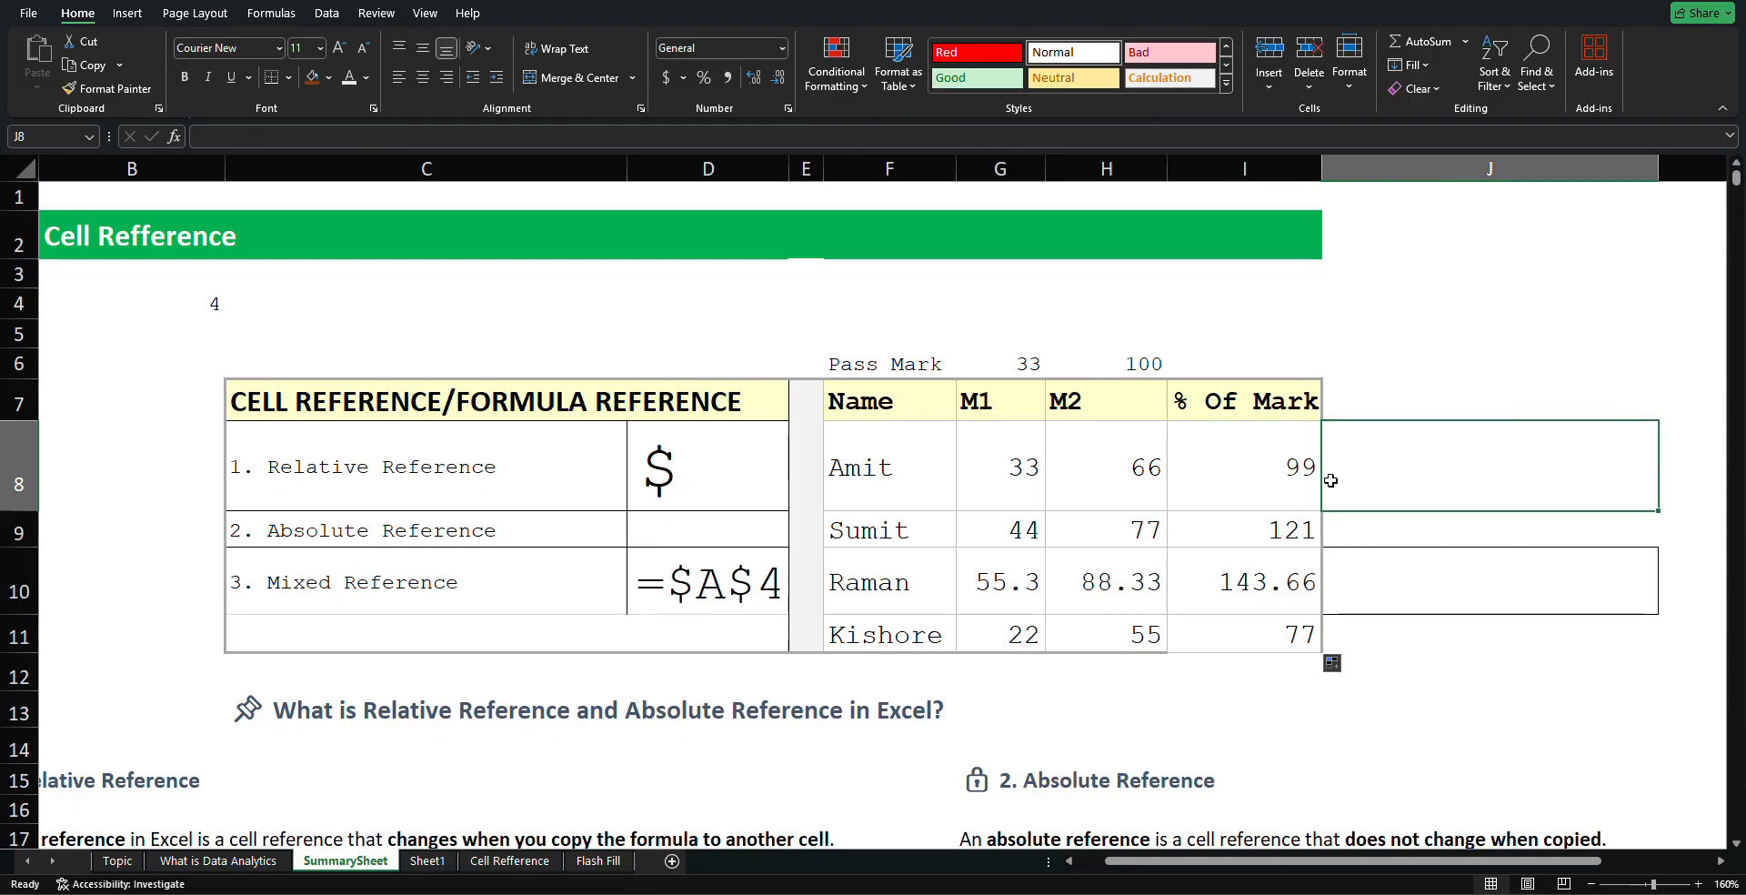
{"action": "left_click", "coordinate": [1259, 453]}
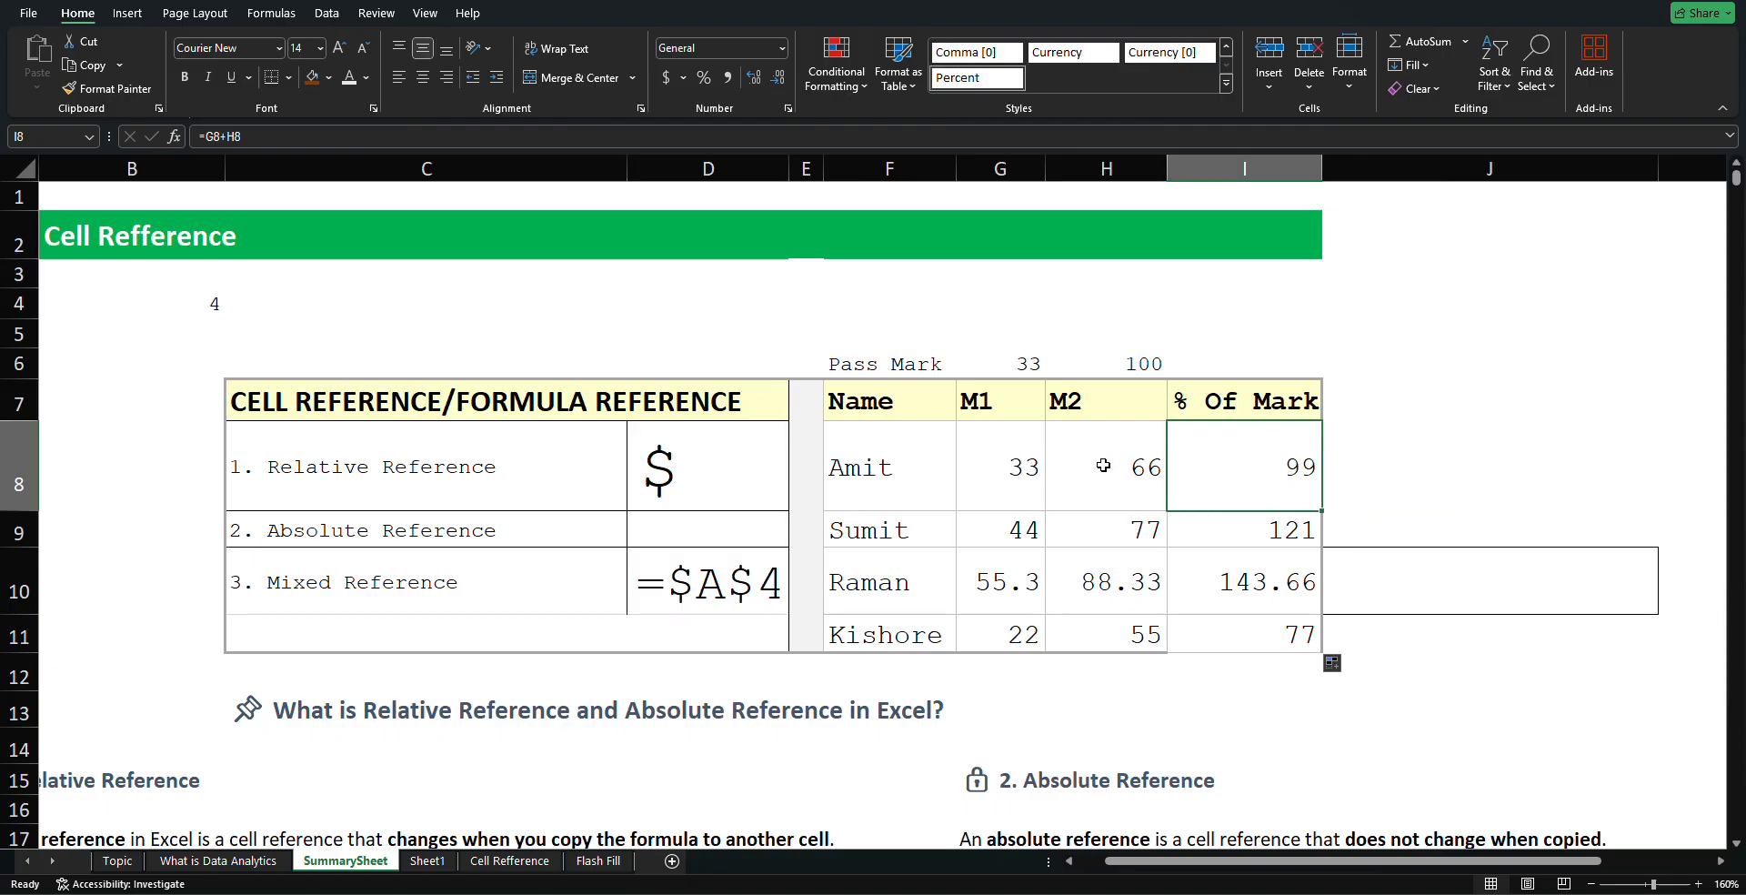
{"action": "double_click", "coordinate": [1251, 477]}
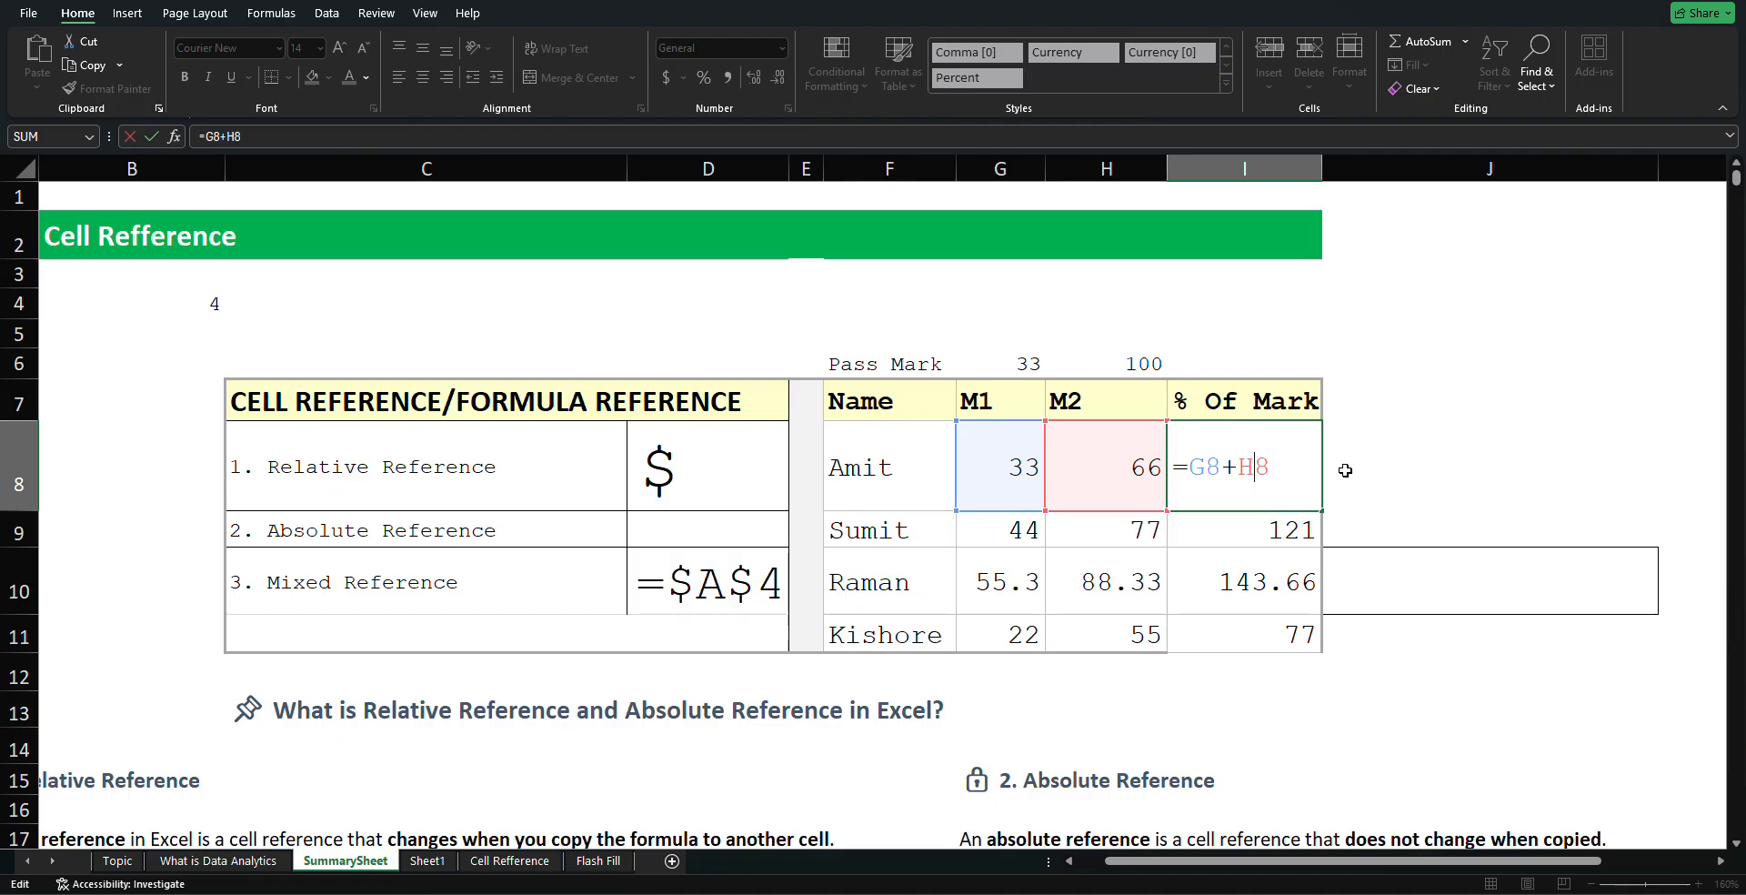
{"action": "key", "text": "ctrl+Return"}
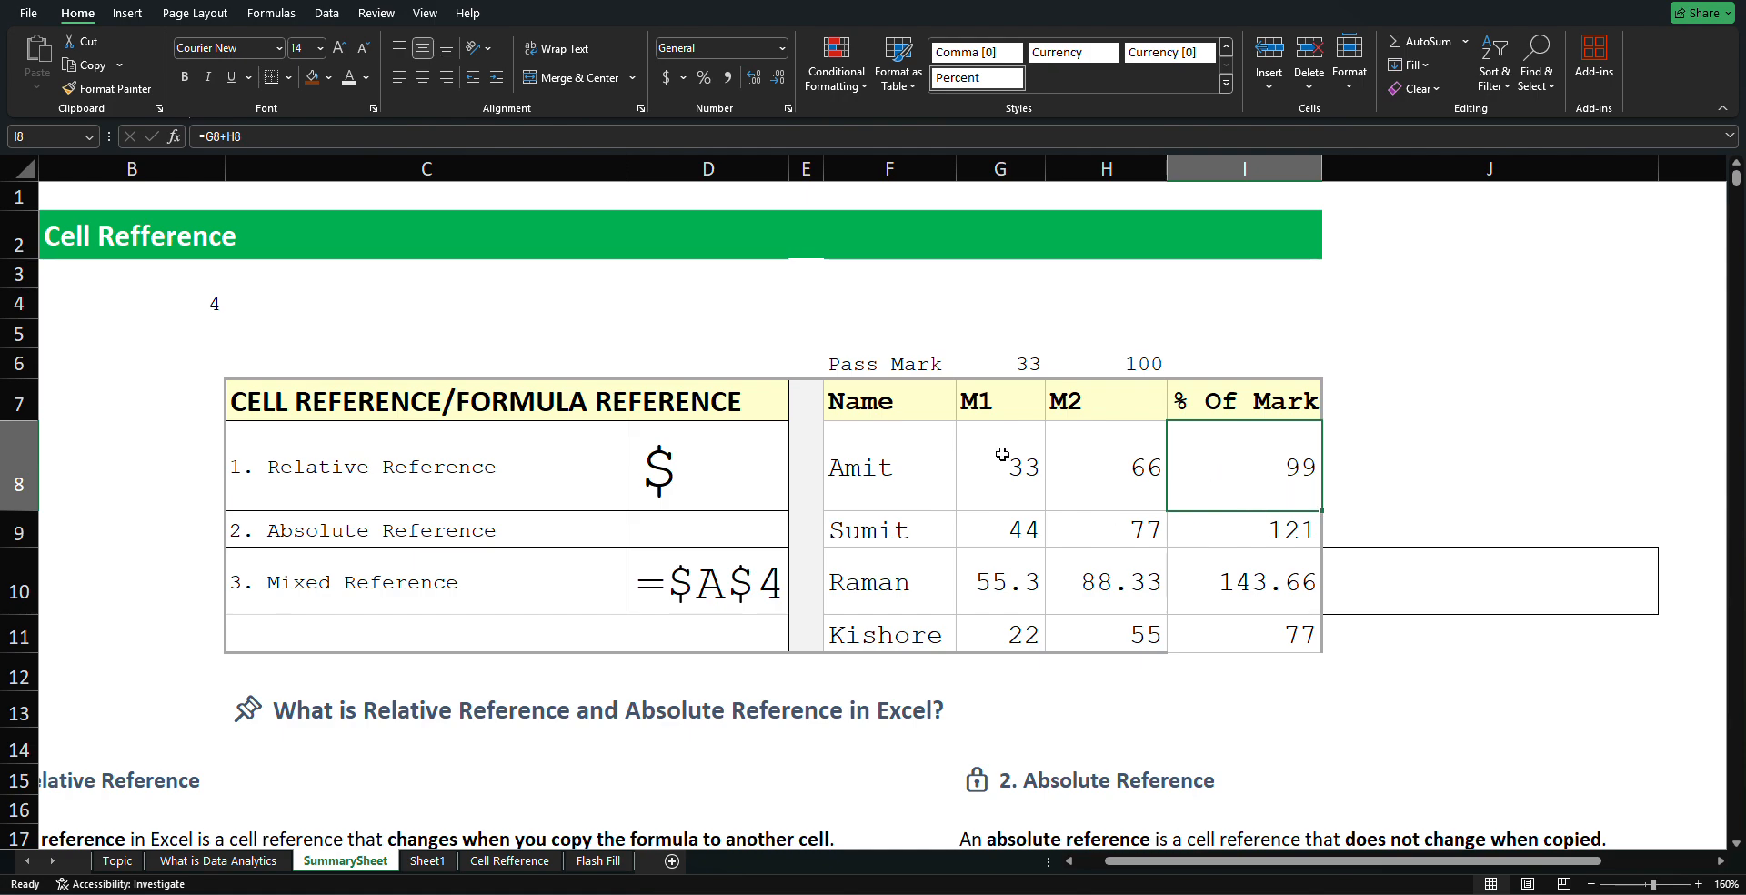
Review each copied formula, showing its references shift to rows 9, 10 and 11
{"action": "left_click", "coordinate": [1025, 529]}
{"action": "left_click", "coordinate": [1082, 529]}
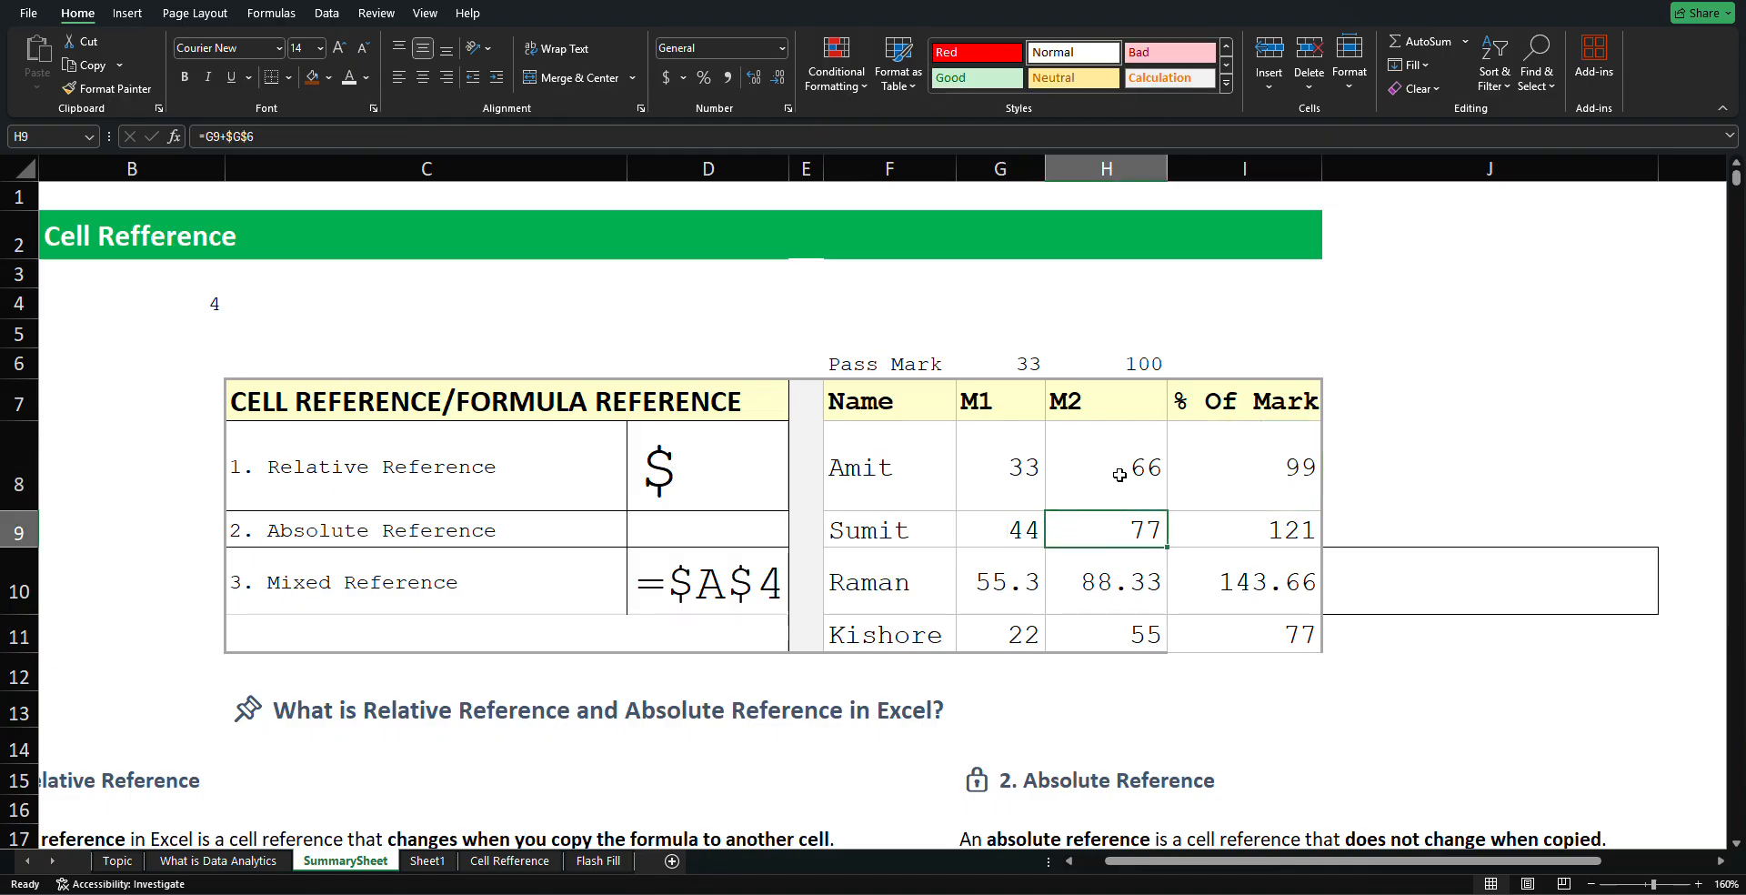
{"action": "left_click", "coordinate": [1030, 470]}
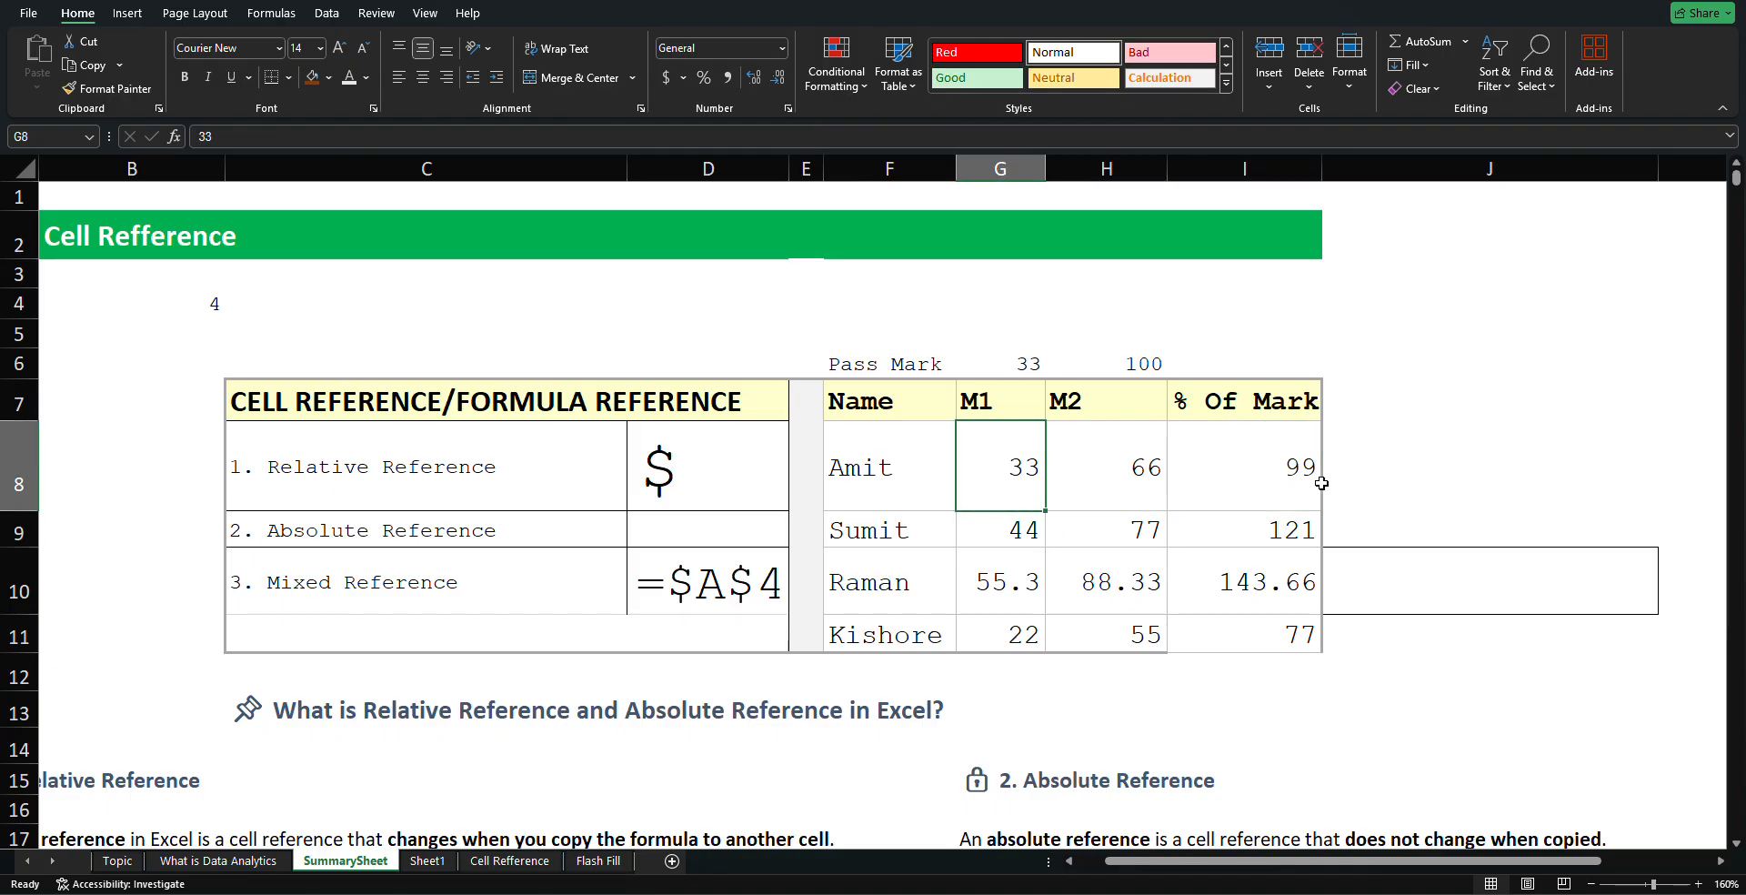
{"action": "double_click", "coordinate": [1210, 483]}
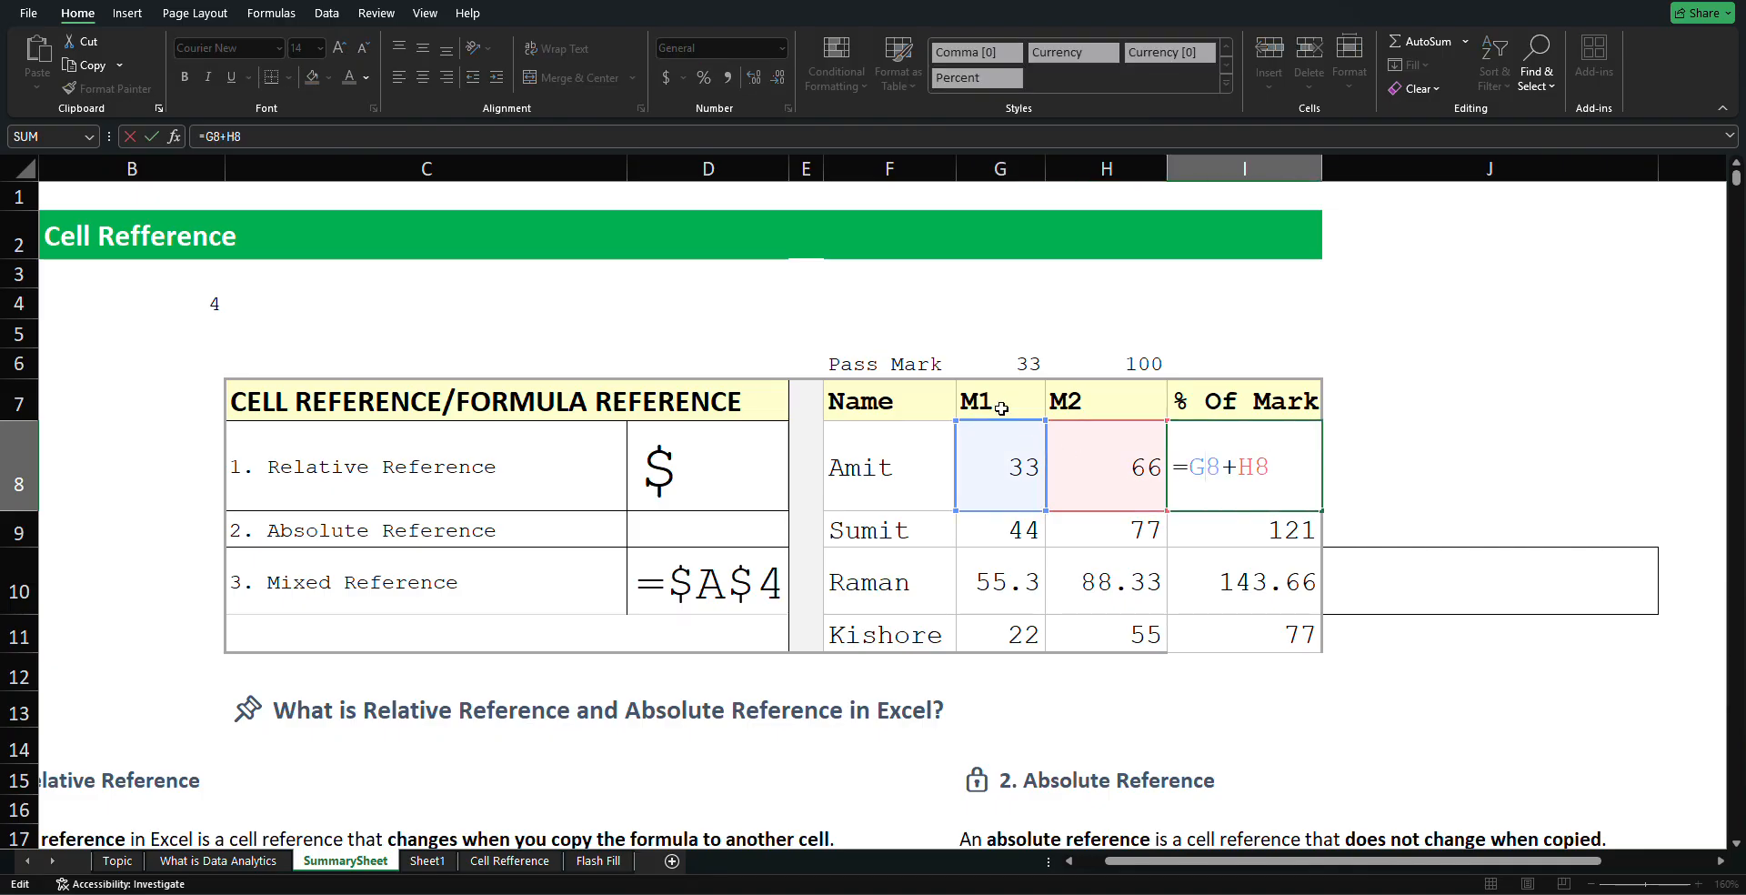
{"action": "left_click", "coordinate": [1212, 531]}
{"action": "double_click", "coordinate": [1214, 531]}
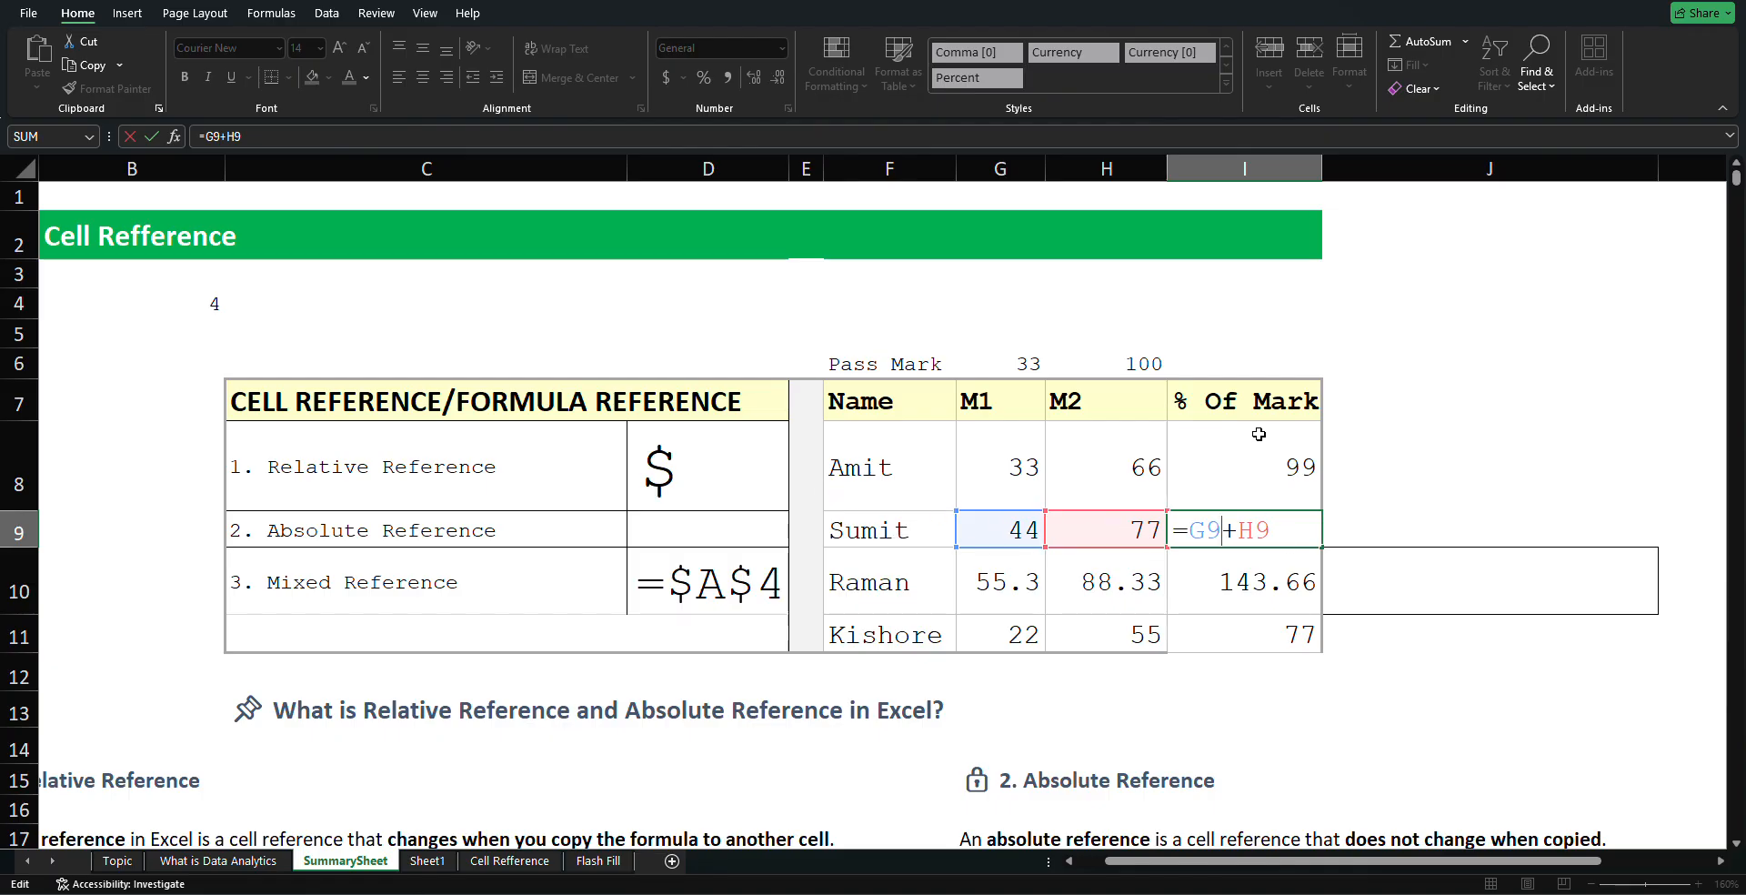
{"action": "key", "text": "Return"}
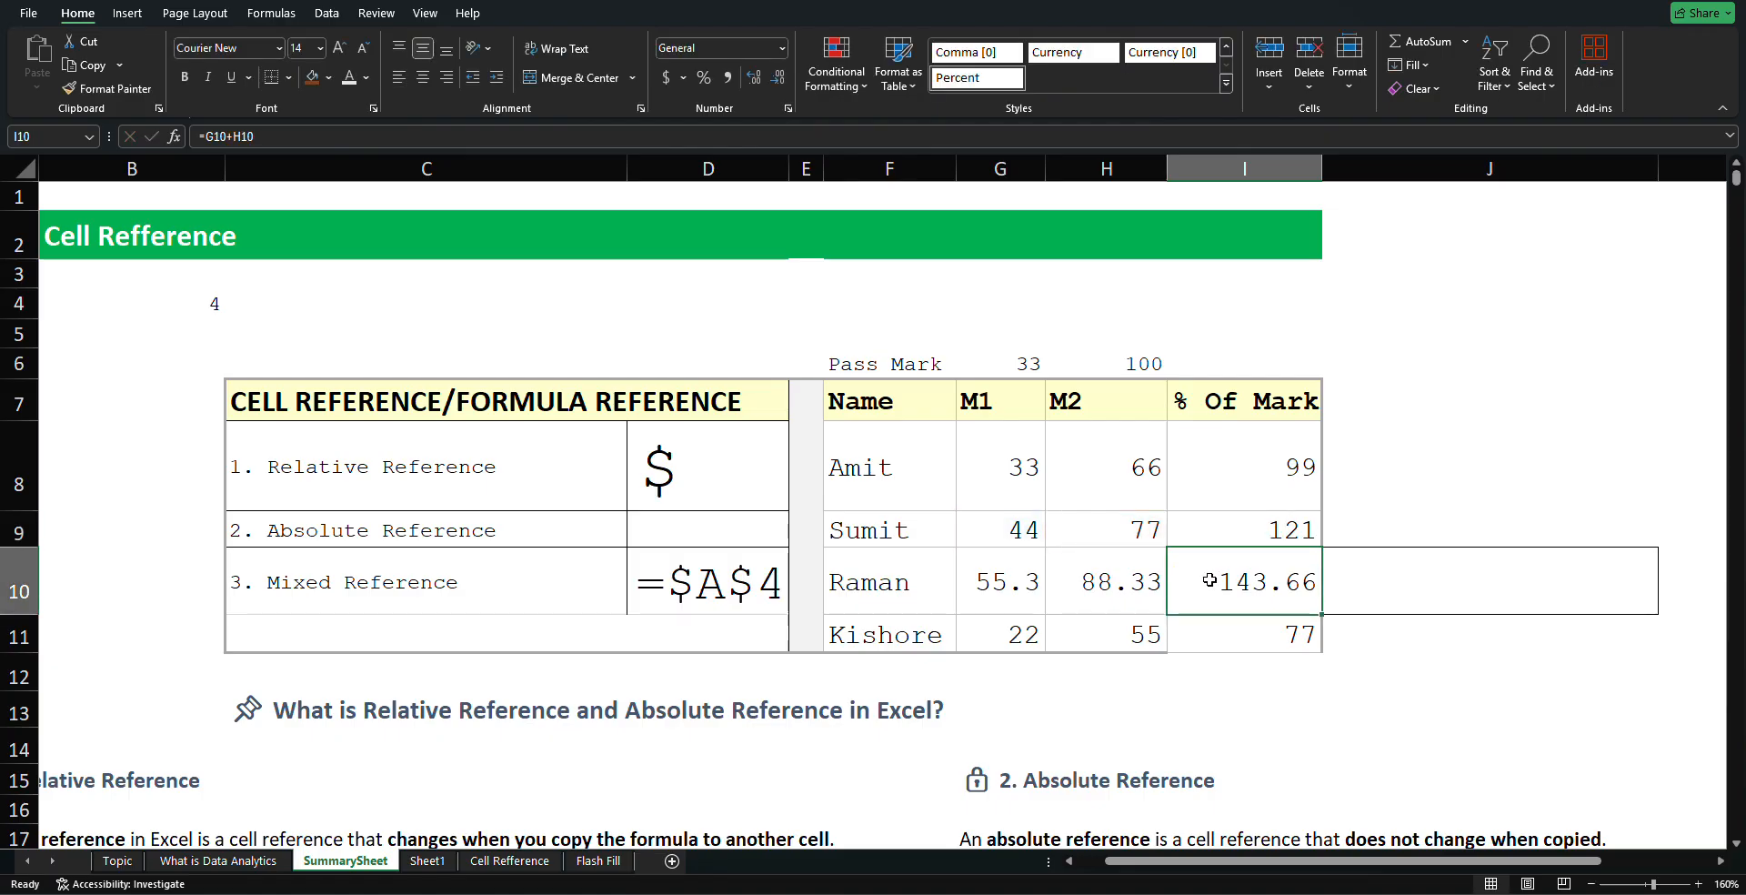
{"action": "double_click", "coordinate": [1207, 577]}
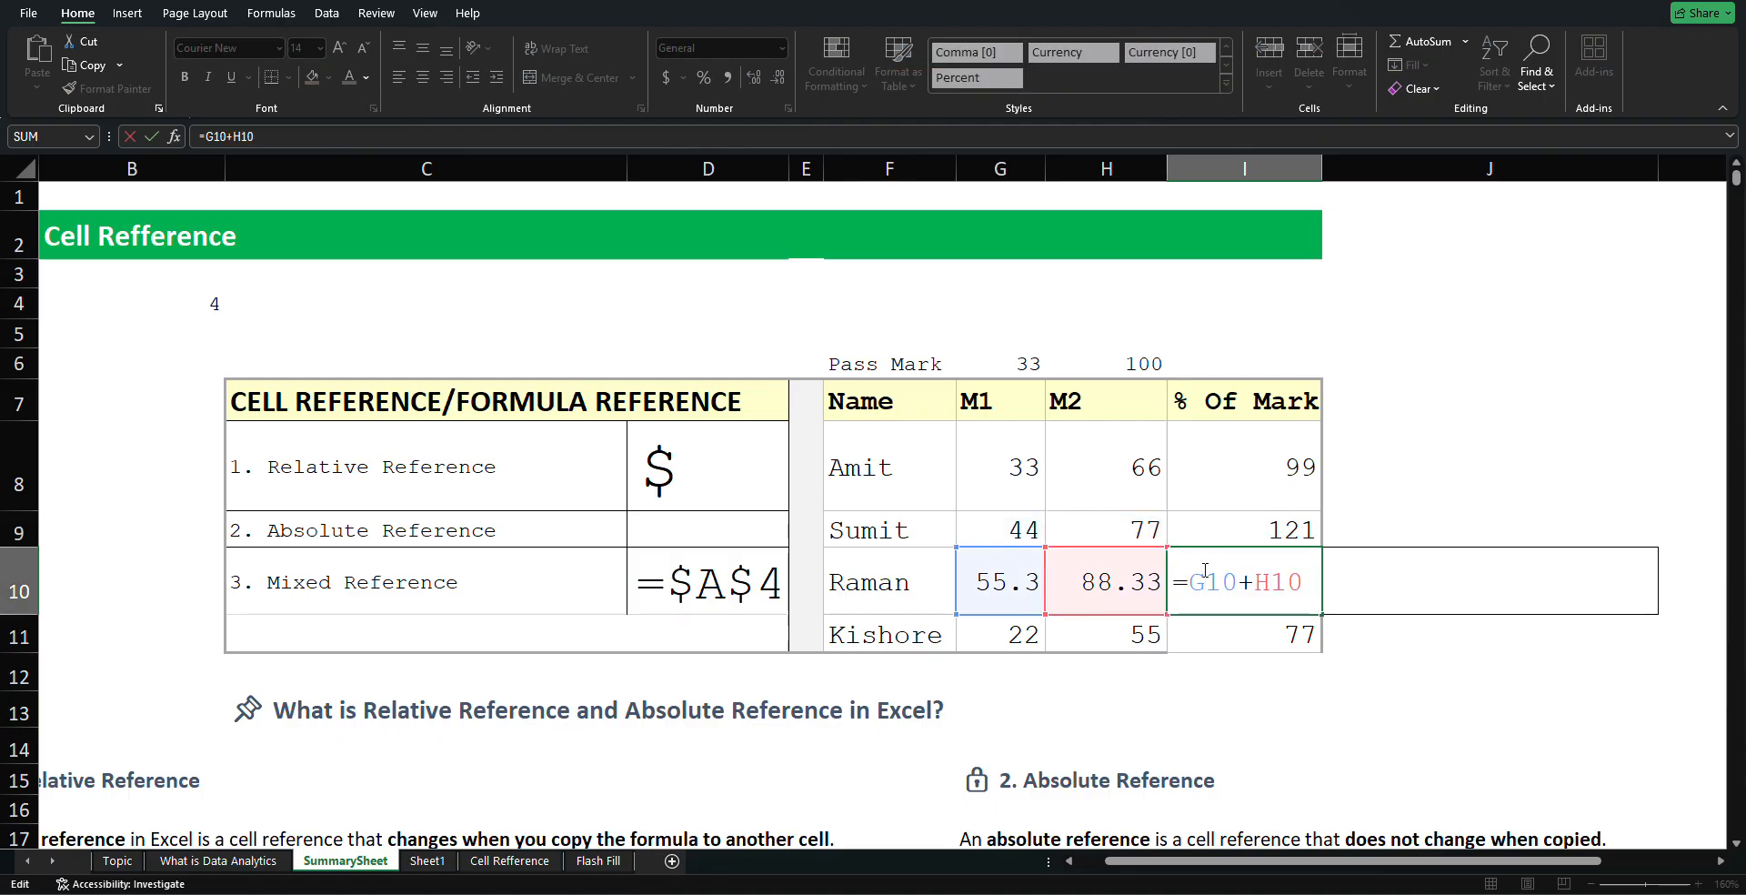
{"action": "left_click", "coordinate": [1181, 621]}
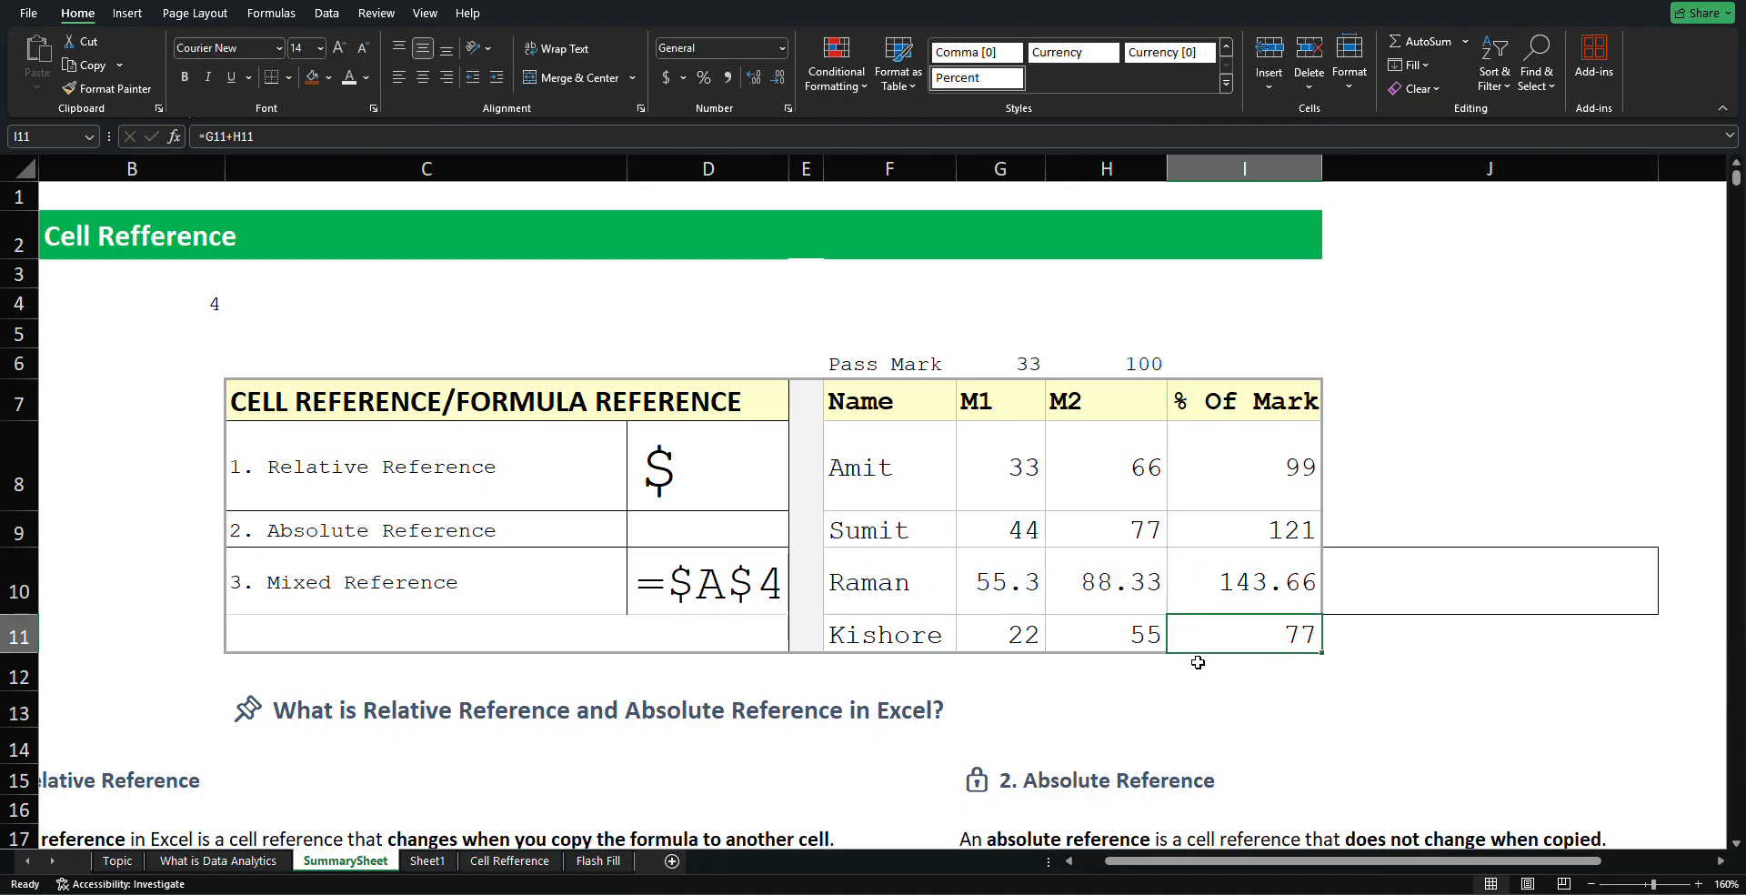
{"action": "double_click", "coordinate": [1199, 640]}
{"action": "left_click", "coordinate": [1459, 462]}
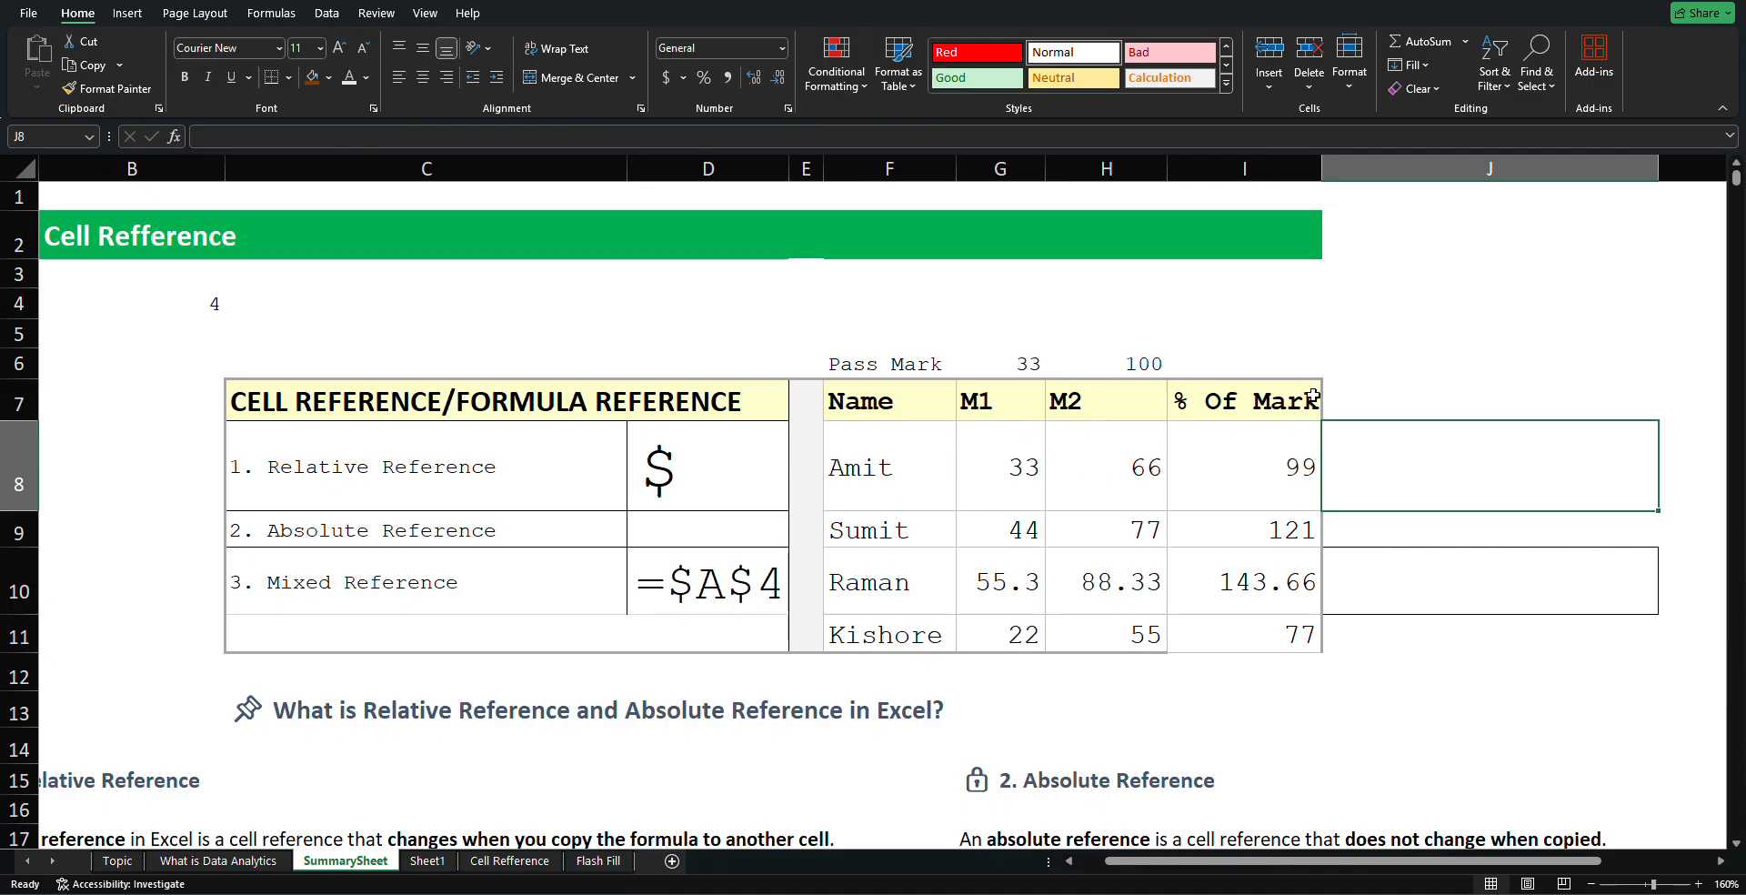
{"action": "left_click", "coordinate": [1340, 319]}
Delete the sum formulas from I8 through I11 for Amit, Sumit, Raman and Kishore
{"action": "left_click", "coordinate": [1297, 452]}
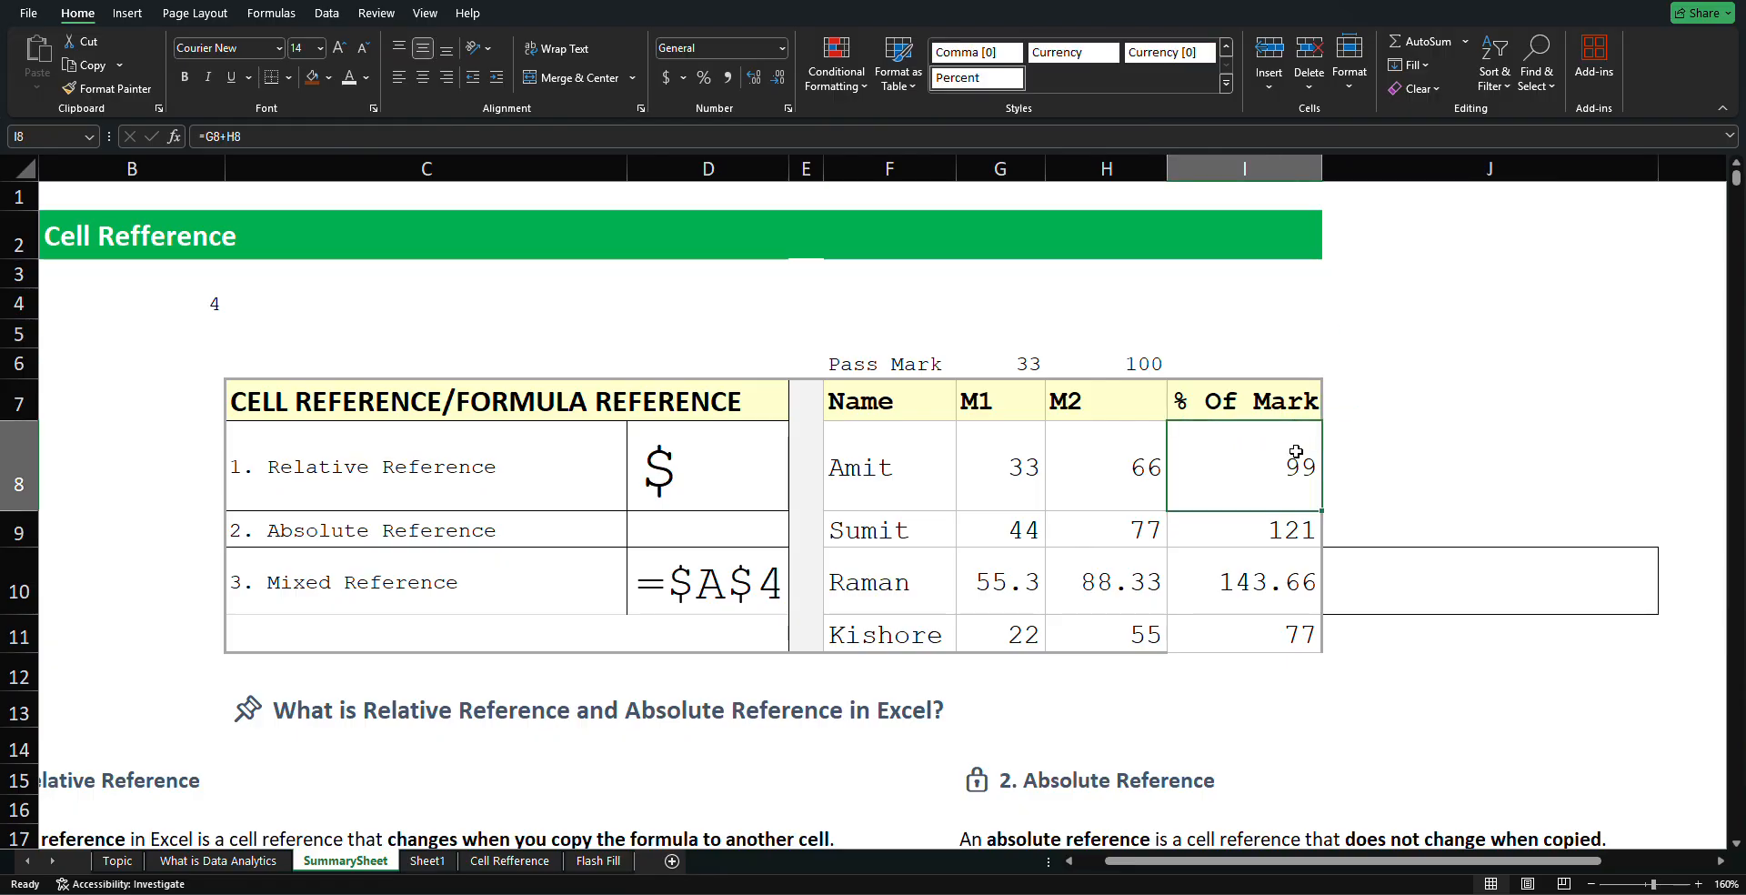
{"action": "double_click", "coordinate": [1297, 452]}
{"action": "key", "text": "BackSpace"}
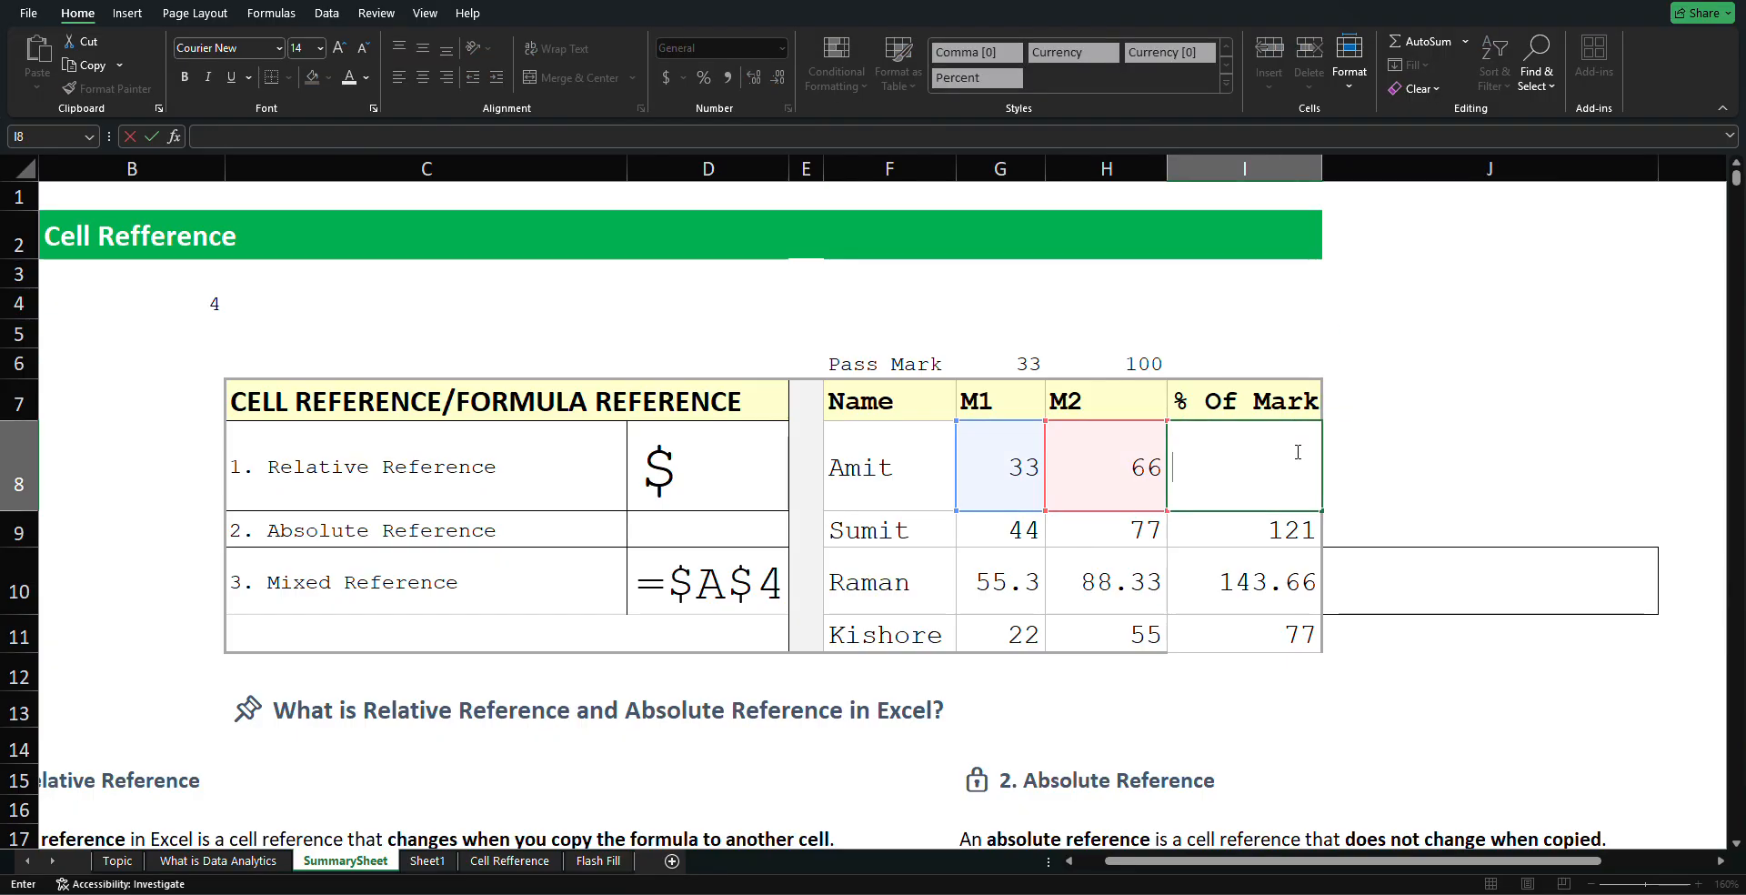
{"action": "double_click", "coordinate": [1275, 540]}
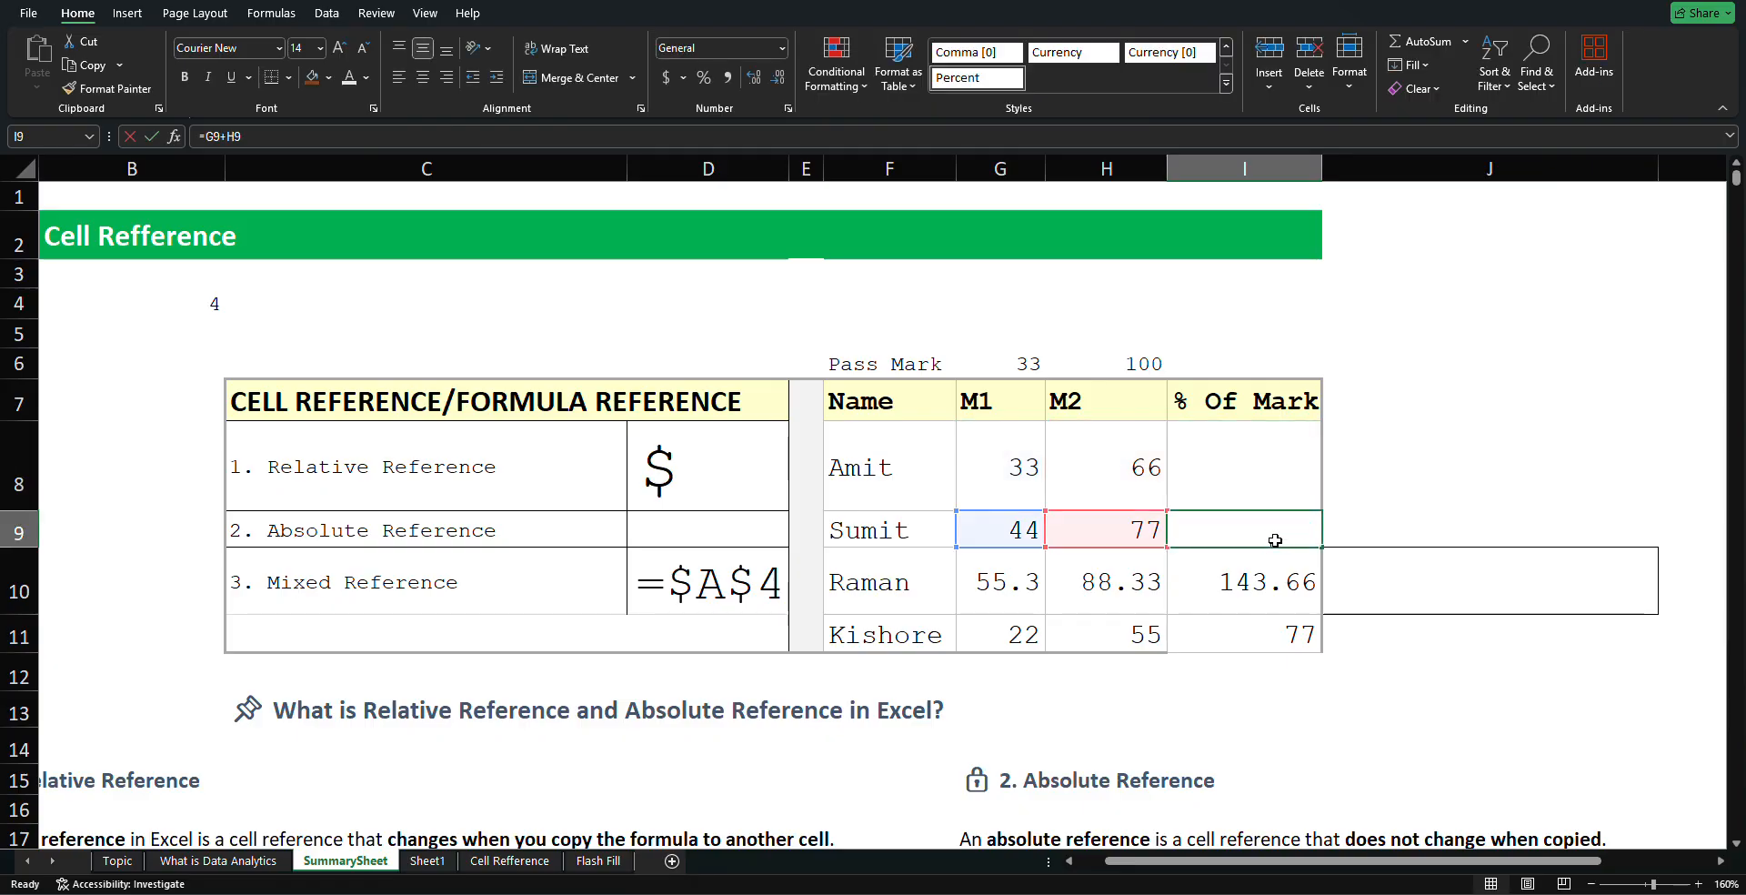
{"action": "key", "text": "BackSpace"}
{"action": "left_click", "coordinate": [1284, 590]}
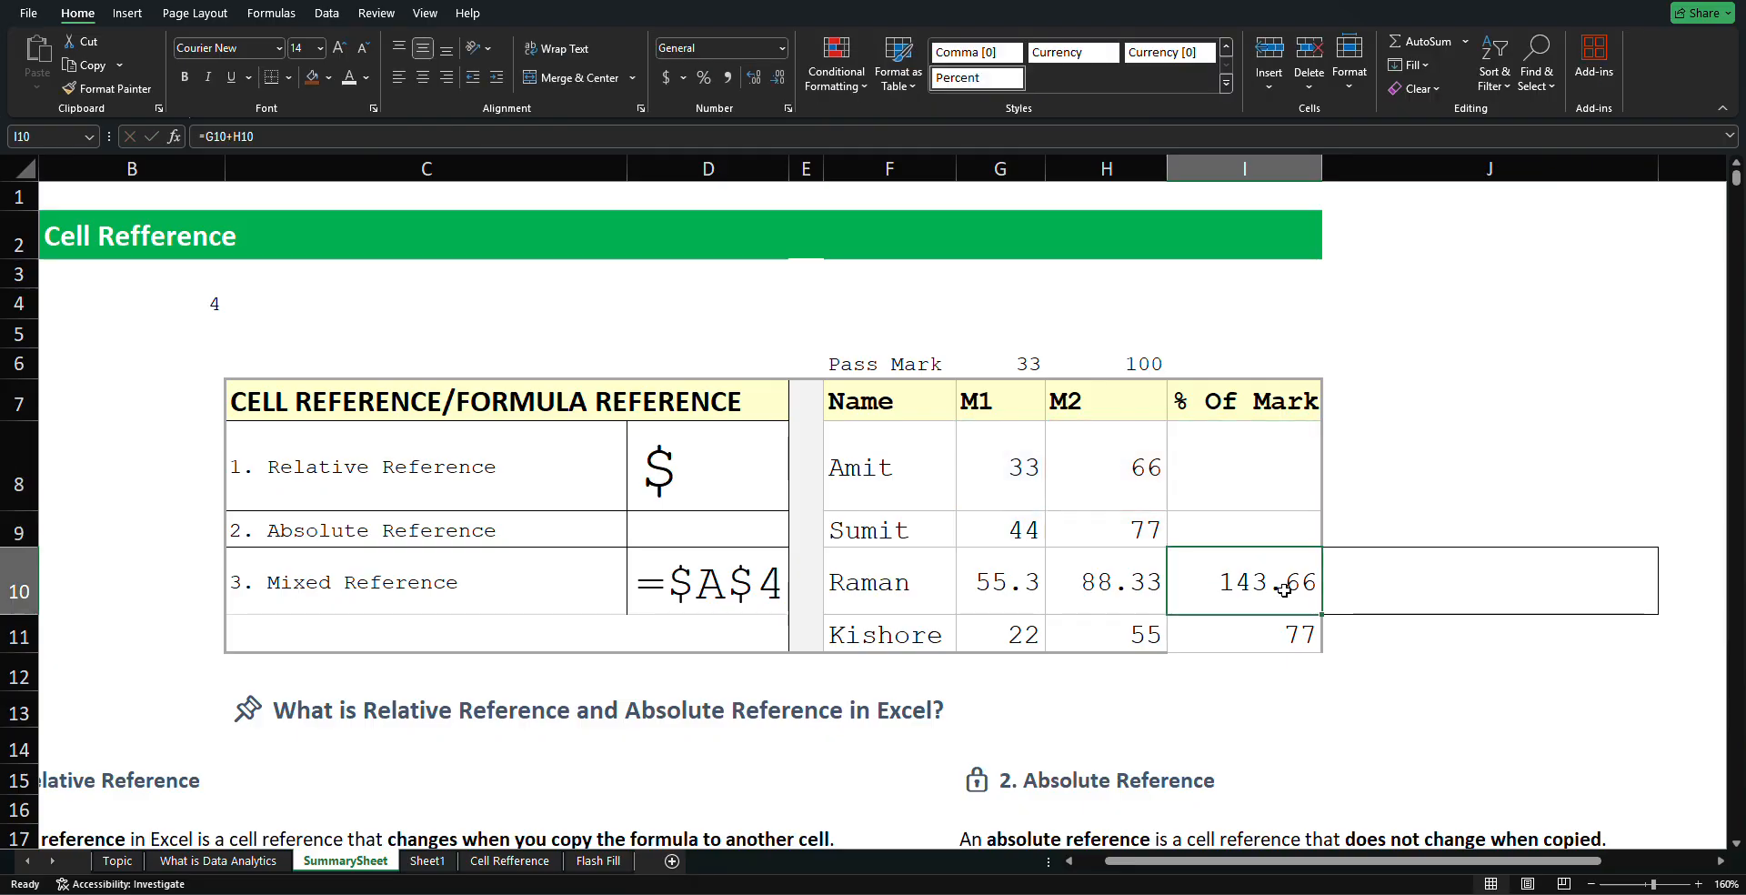
{"action": "double_click", "coordinate": [1286, 591]}
{"action": "key", "text": "BackSpace"}
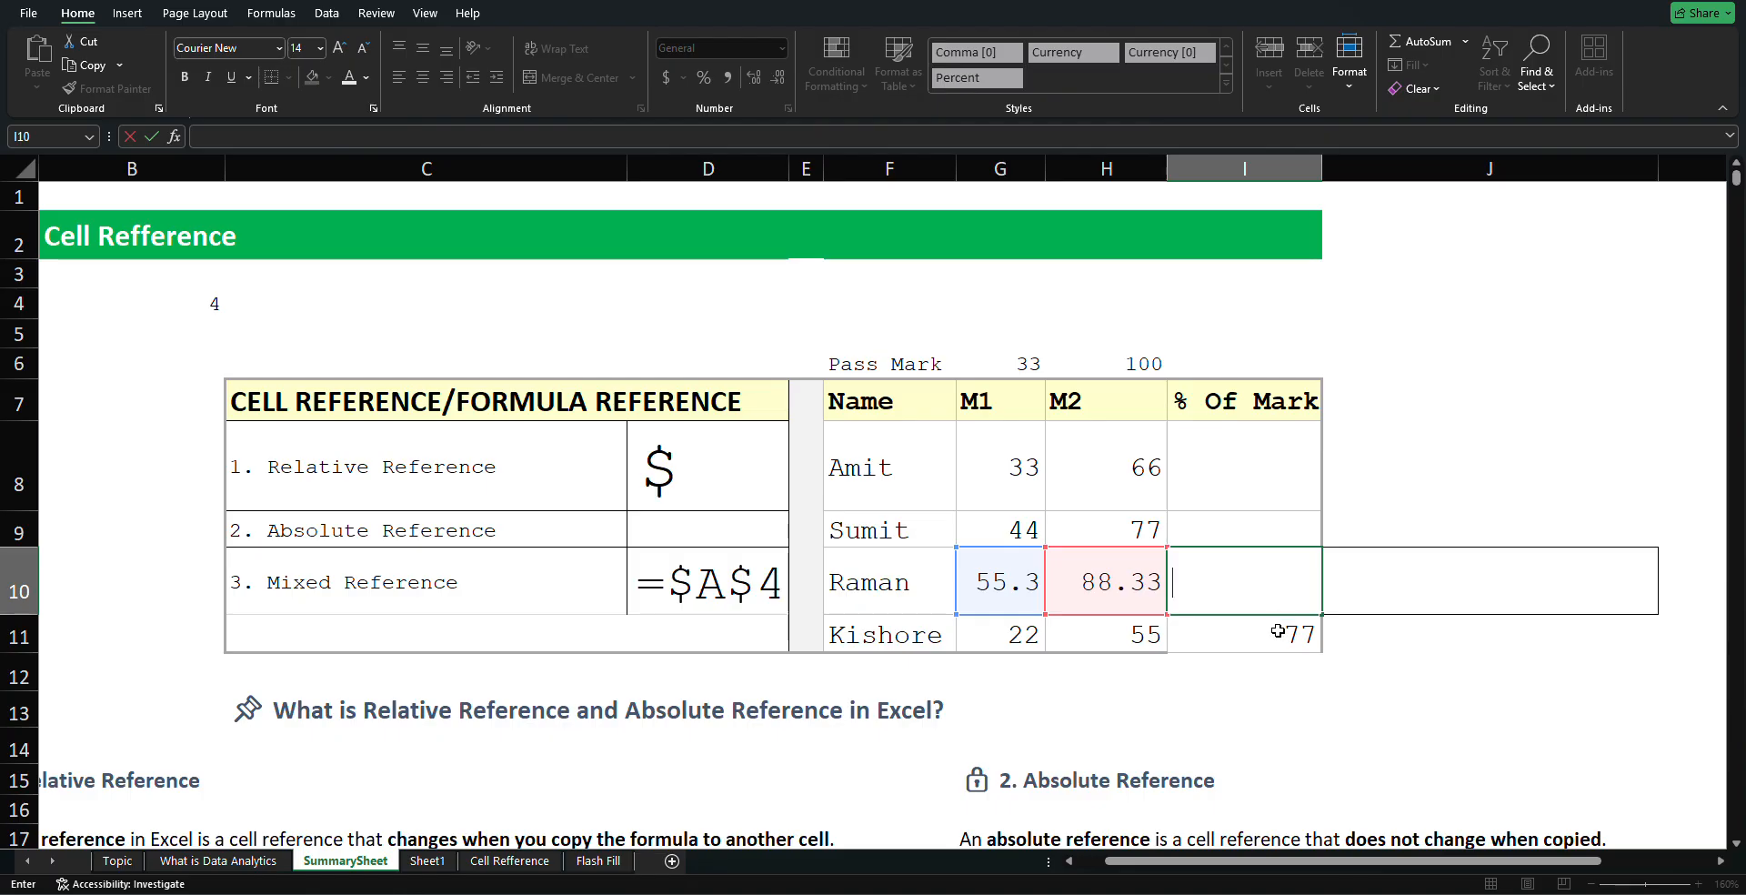
{"action": "left_click", "coordinate": [1278, 630]}
{"action": "double_click", "coordinate": [1279, 632]}
{"action": "key", "text": "BackSpace"}
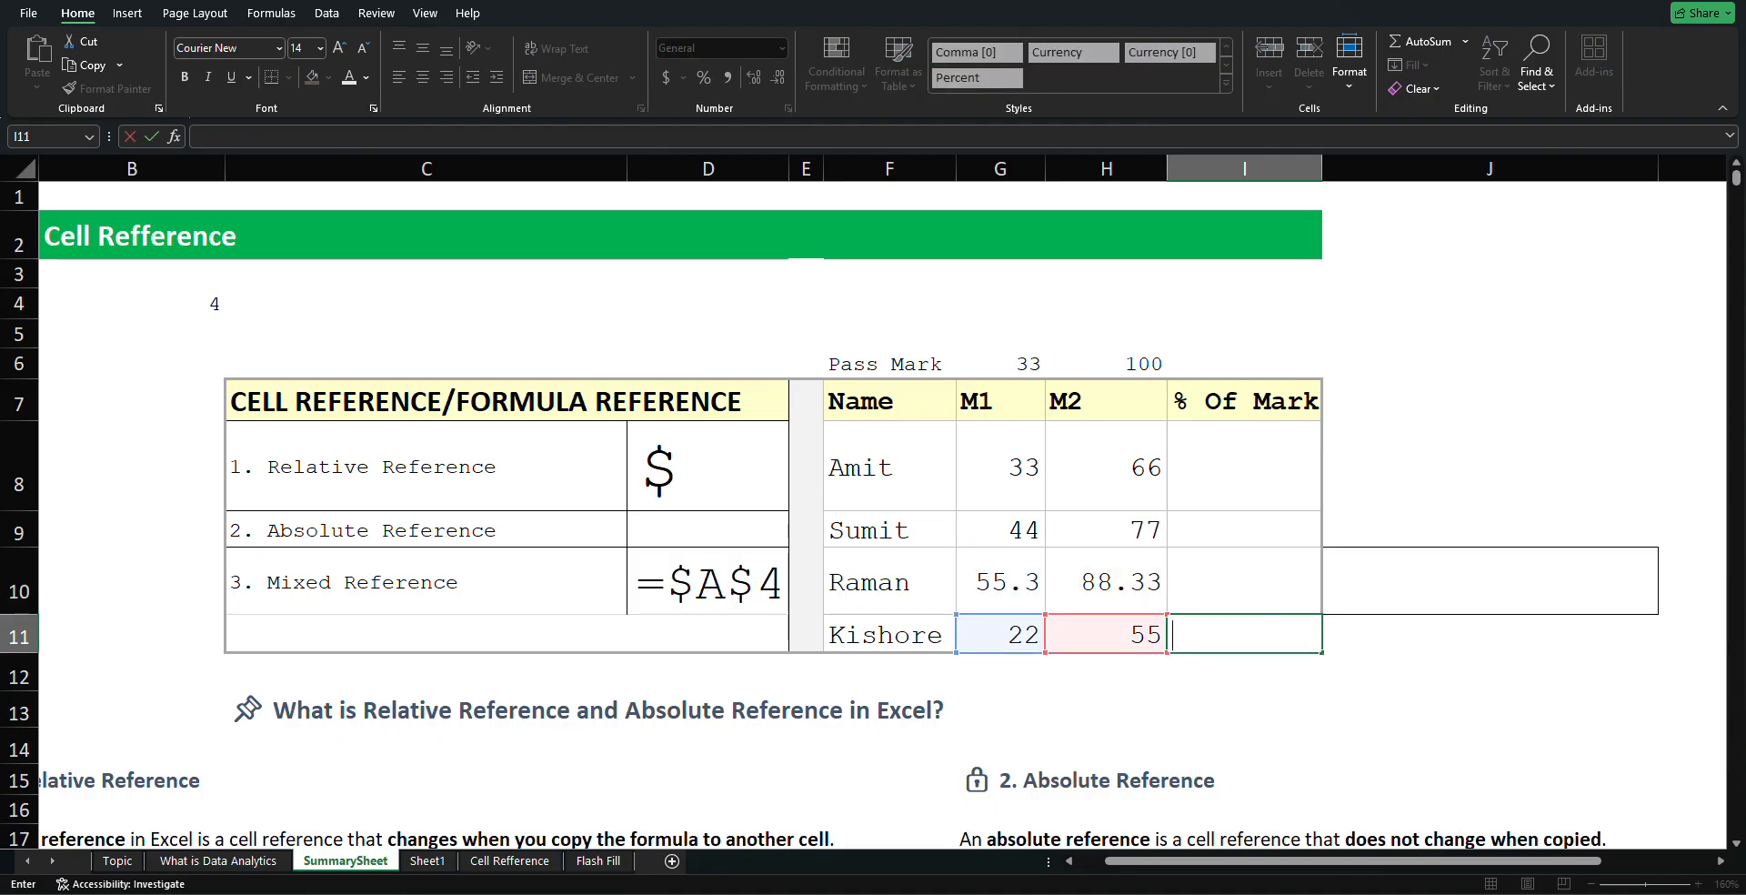
{"action": "left_click", "coordinate": [1185, 456]}
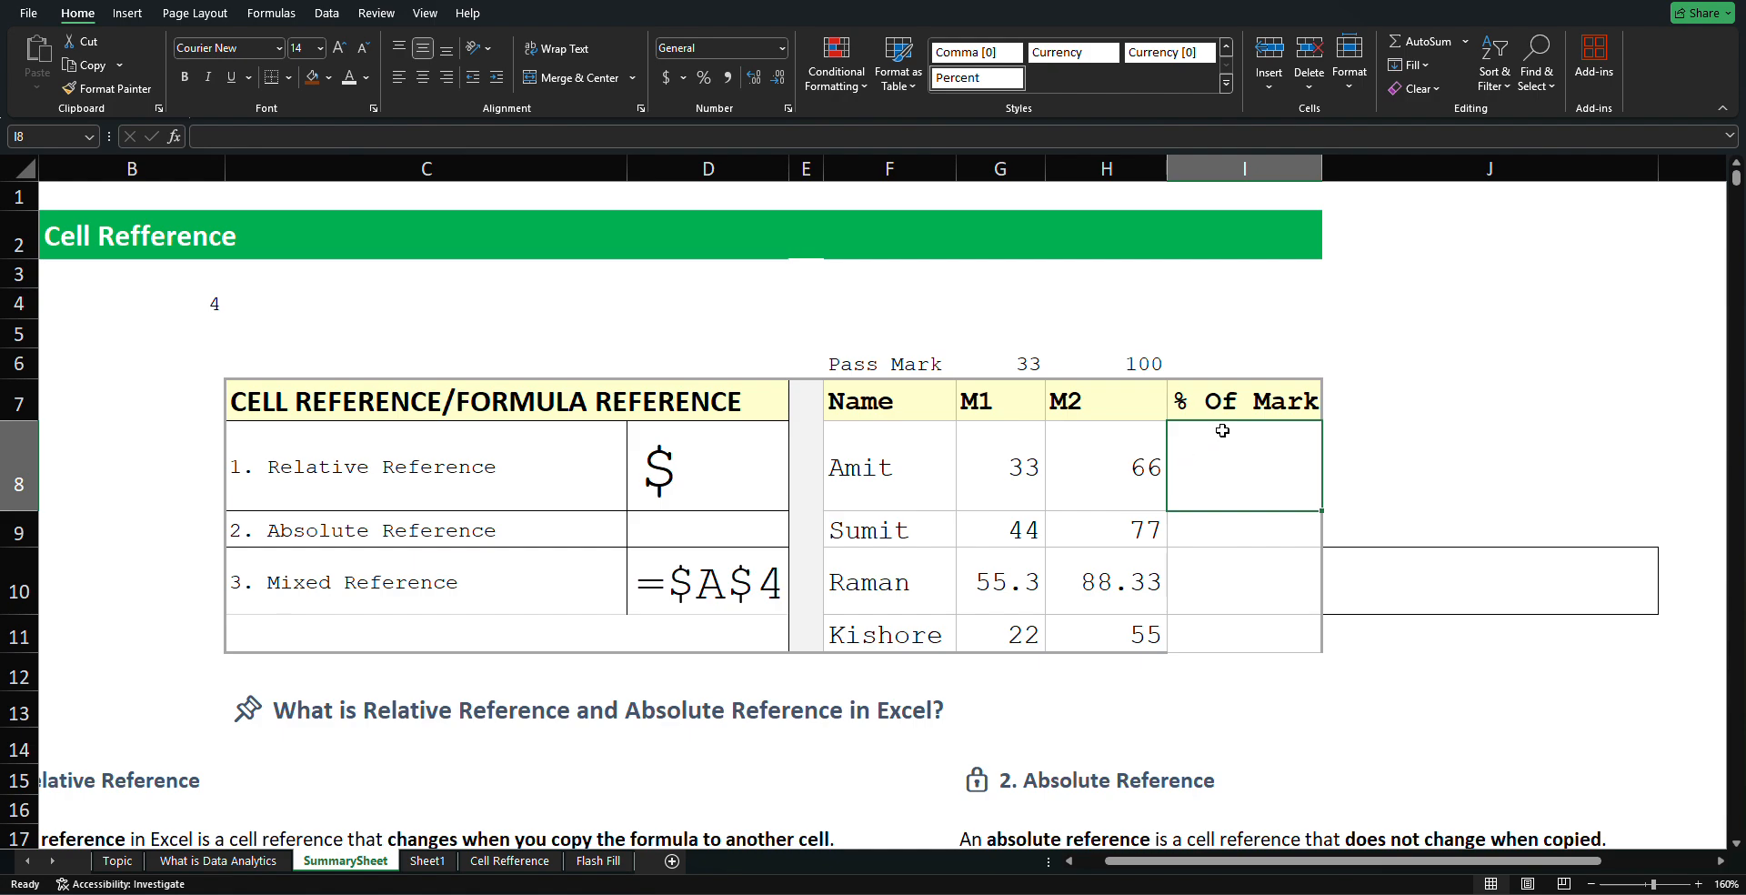
Enter =H8/H6 in I8, dividing Amit's M2 mark by the 100 pass mark to get 0.66
{"action": "left_click", "coordinate": [1197, 389]}
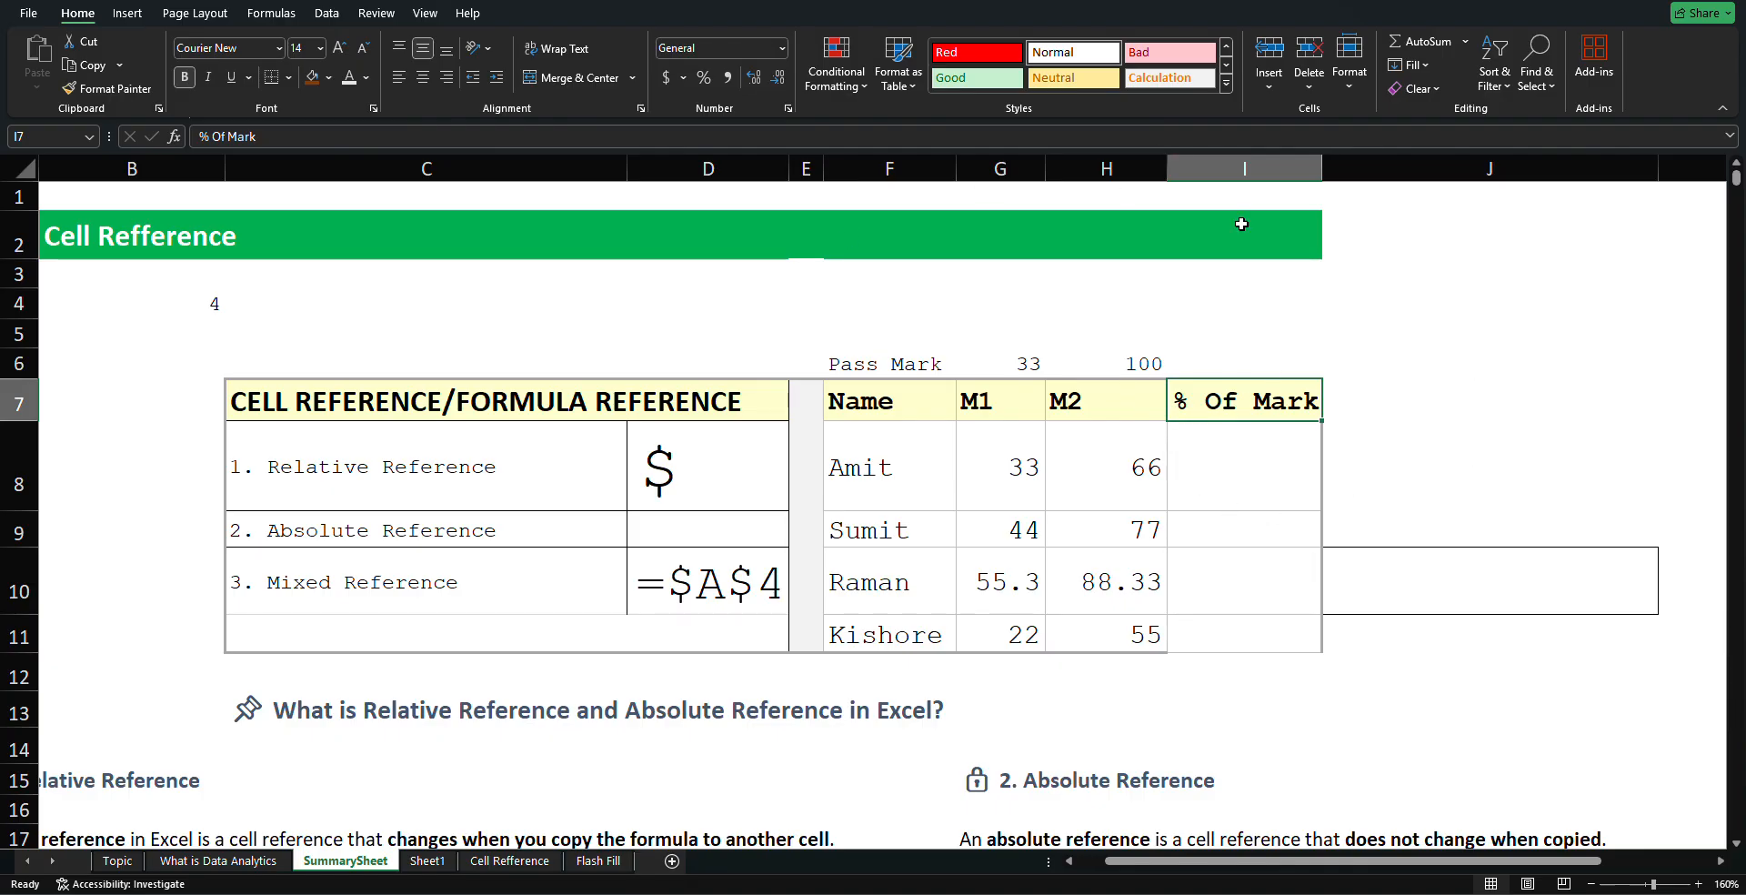
{"action": "left_click", "coordinate": [1227, 491]}
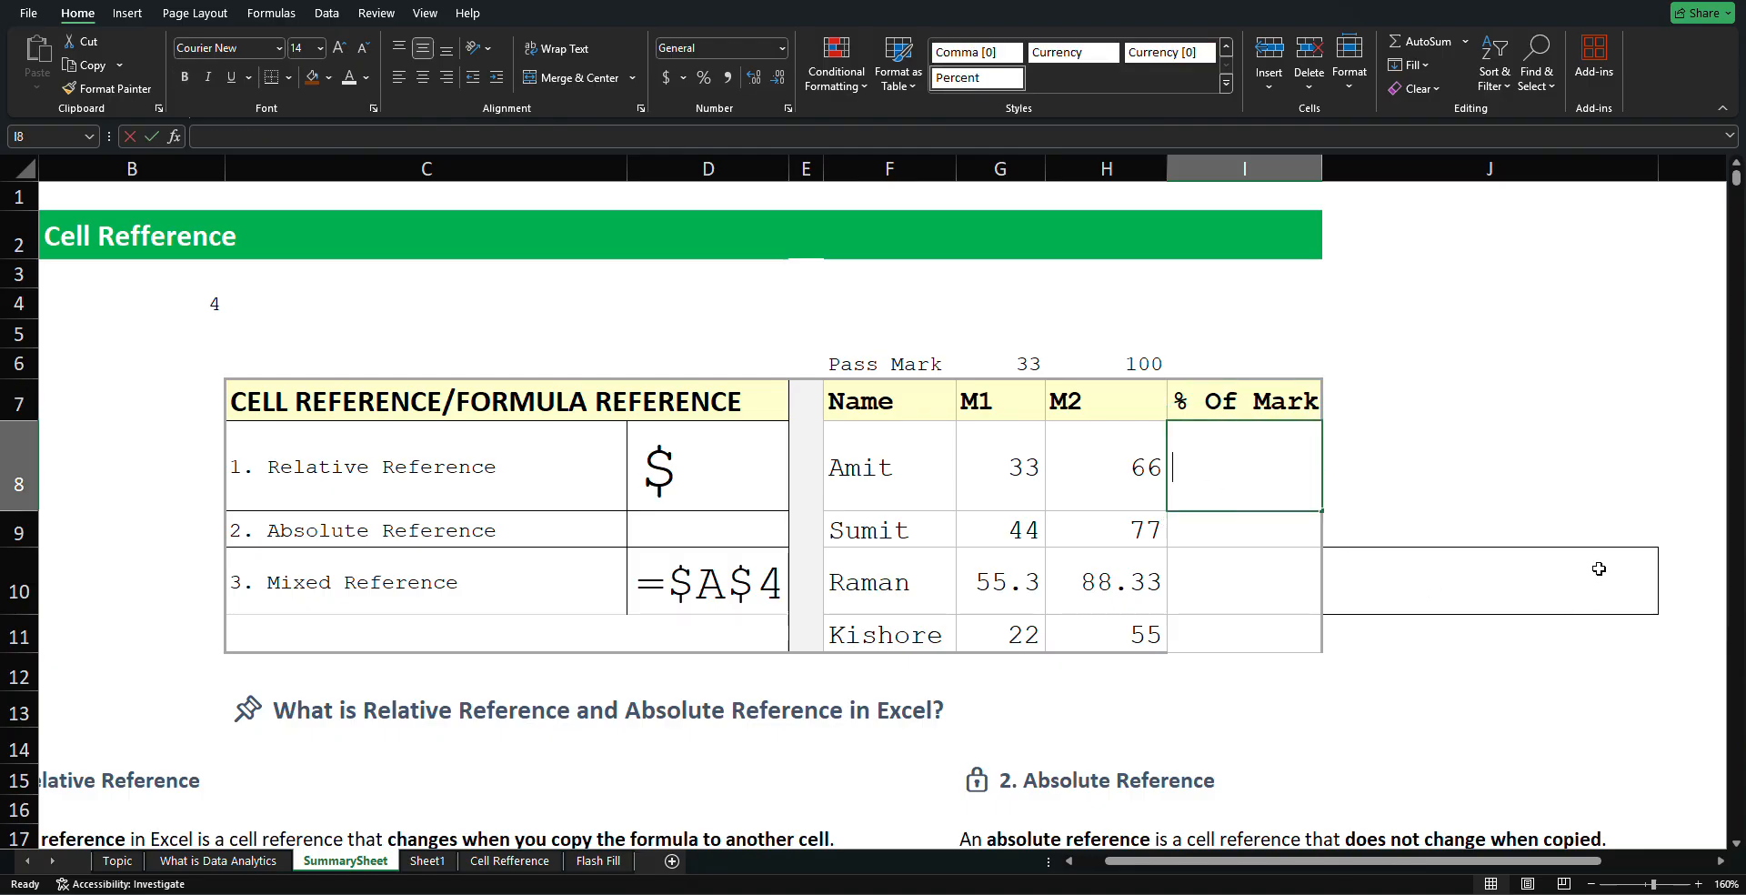
{"action": "type", "text": "="}
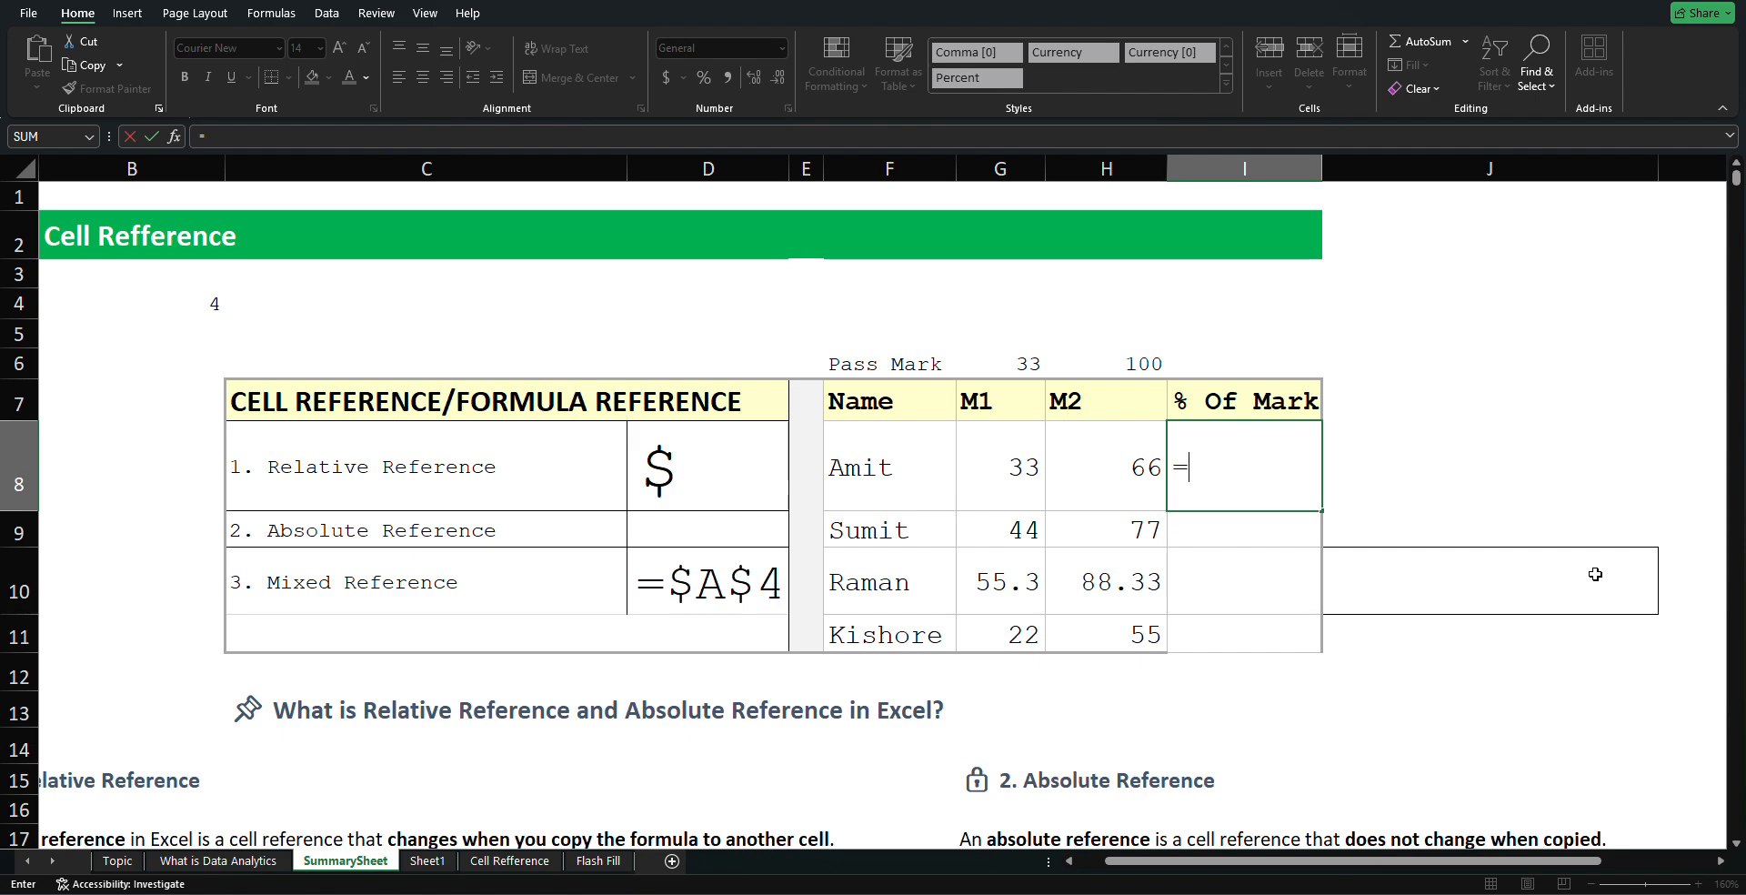
{"action": "left_click", "coordinate": [1132, 470]}
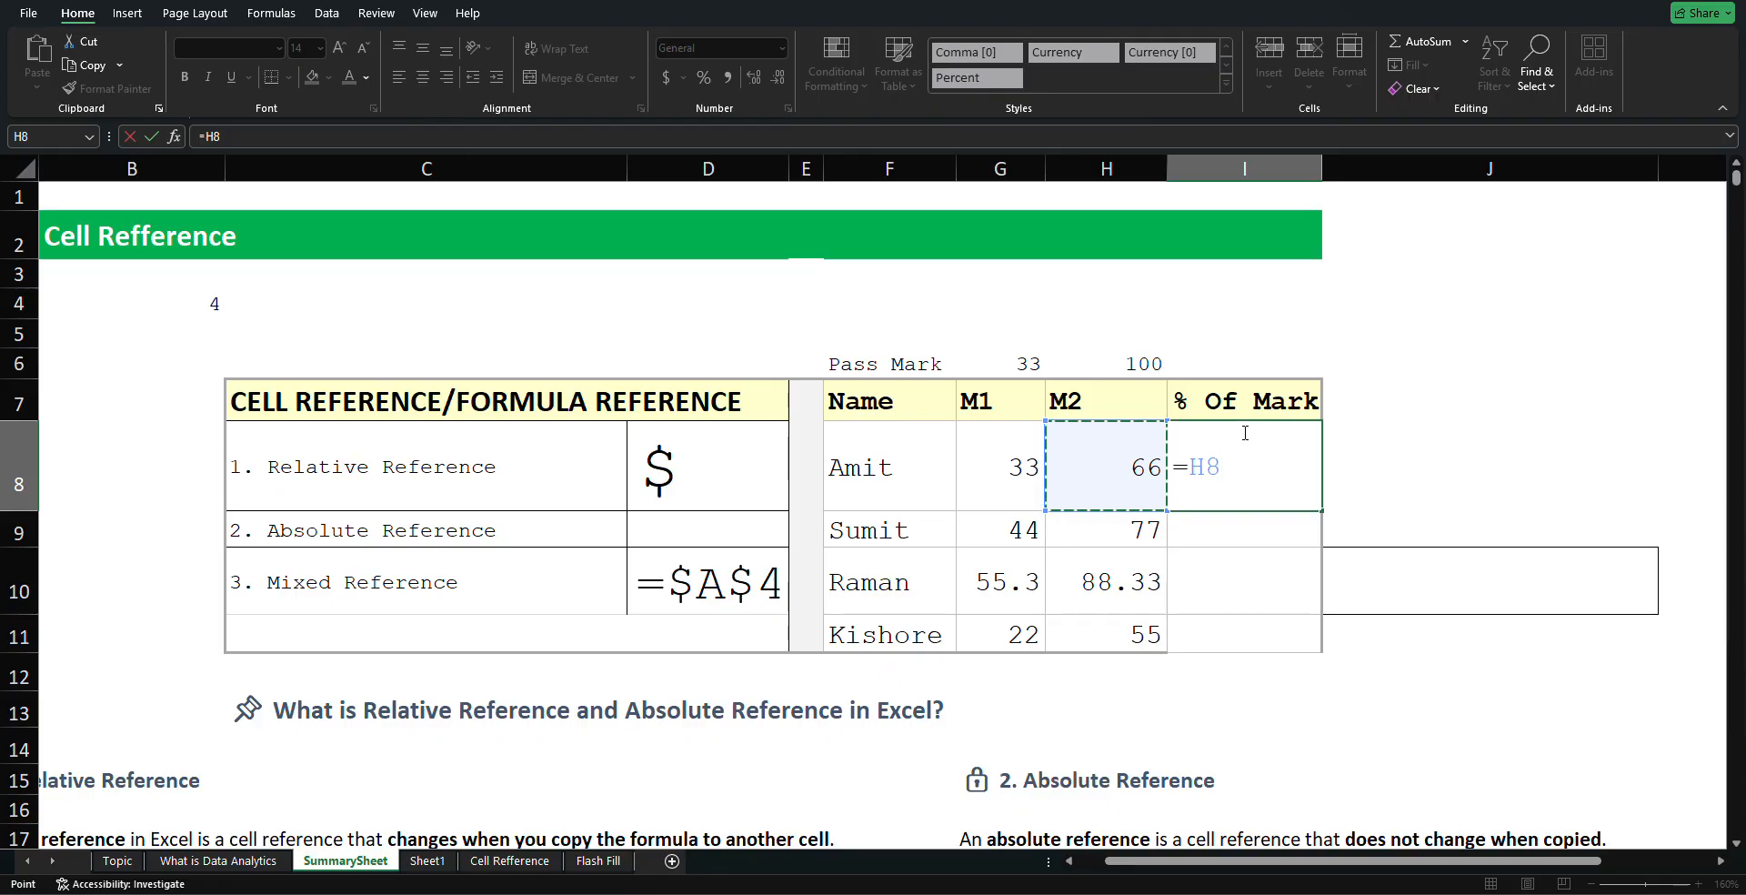
{"action": "type", "text": "/"}
{"action": "left_click", "coordinate": [1141, 364]}
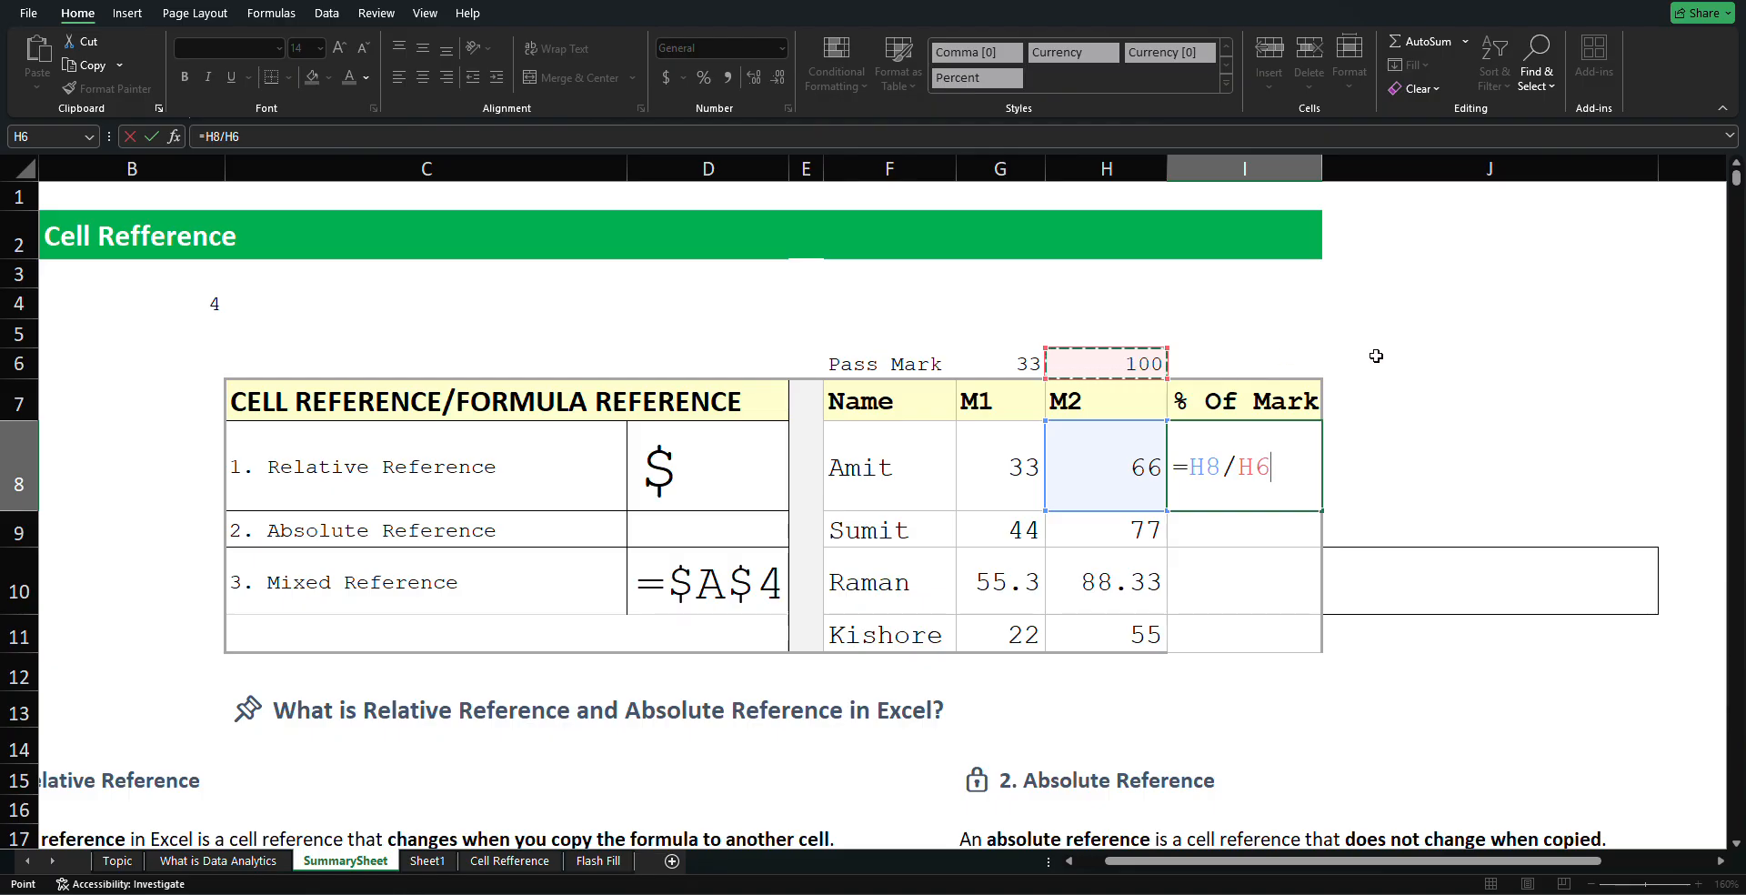
{"action": "key", "text": "Return"}
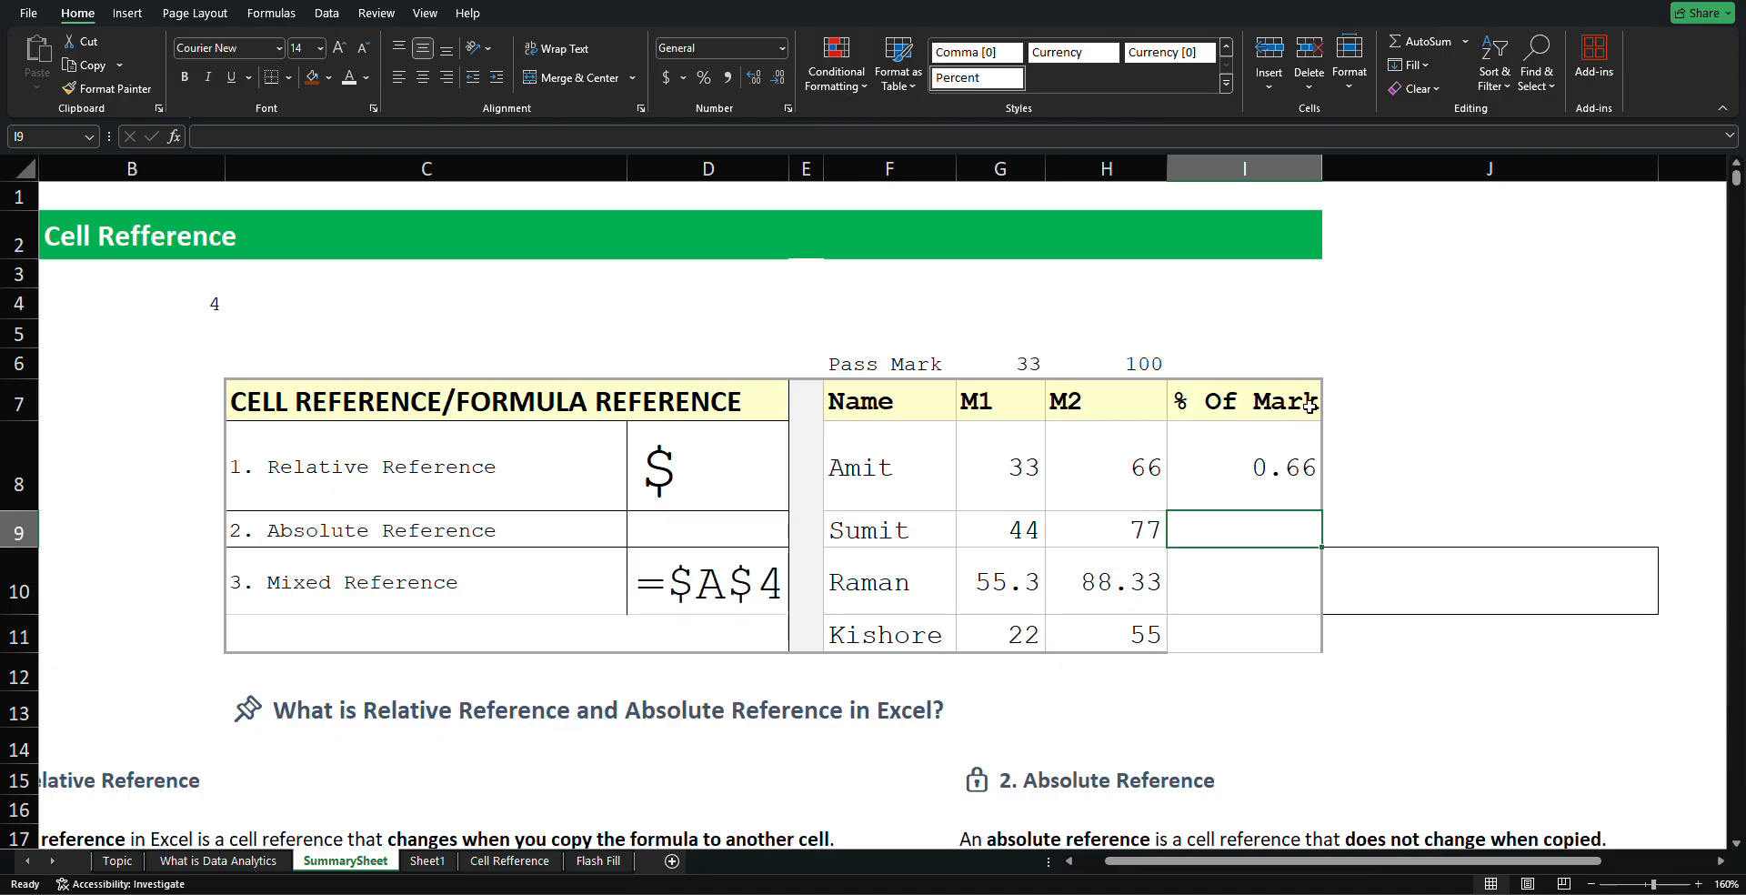
{"action": "left_click", "coordinate": [1269, 435]}
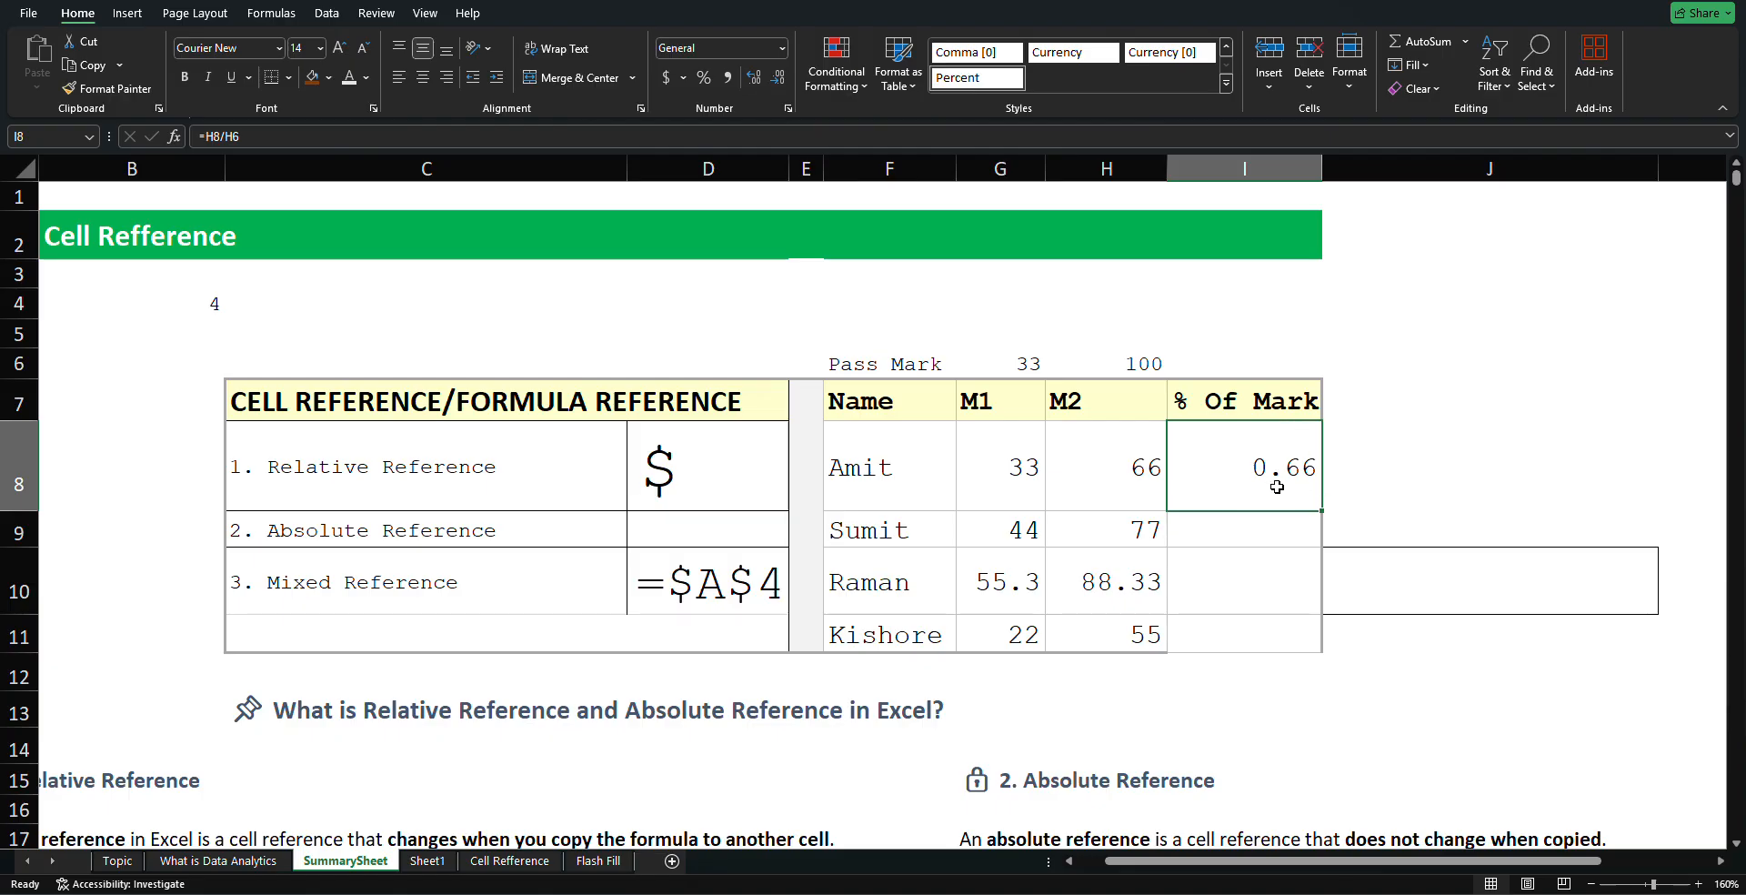
Apply Percent Style to I8 so Amit's result displays 66%
{"action": "left_click", "coordinate": [703, 80]}
{"action": "left_click_drag", "start_coordinate": [1320, 508], "coordinate": [1321, 507]}
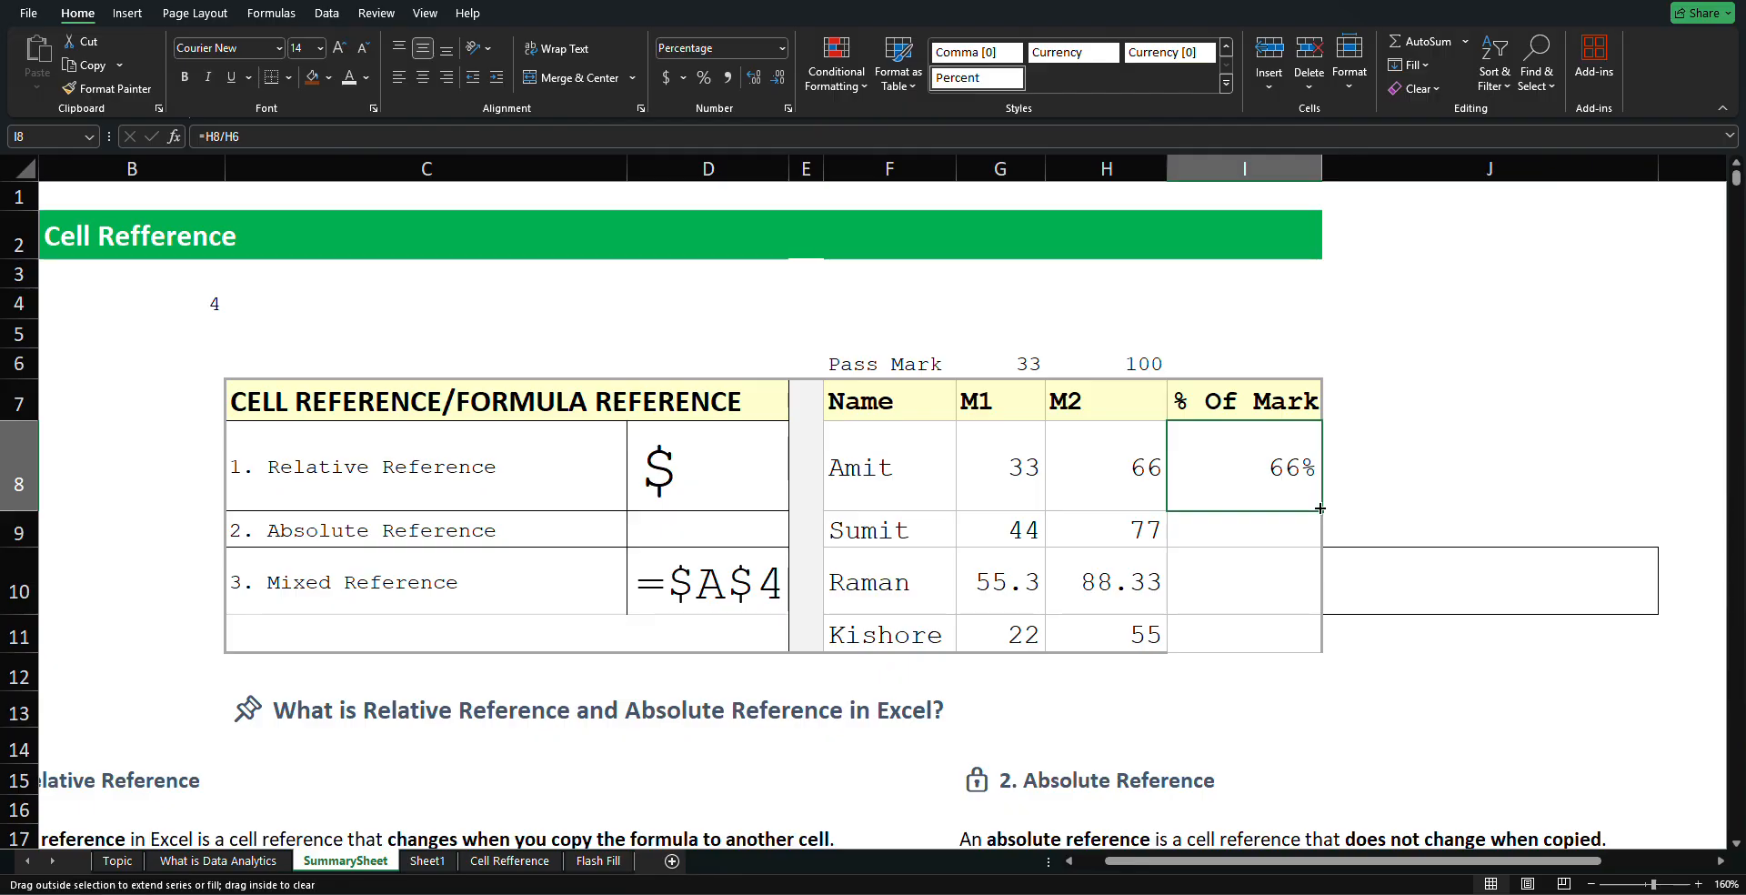
{"action": "left_click_drag", "start_coordinate": [1321, 507], "coordinate": [1308, 637]}
{"action": "left_click", "coordinate": [1381, 483]}
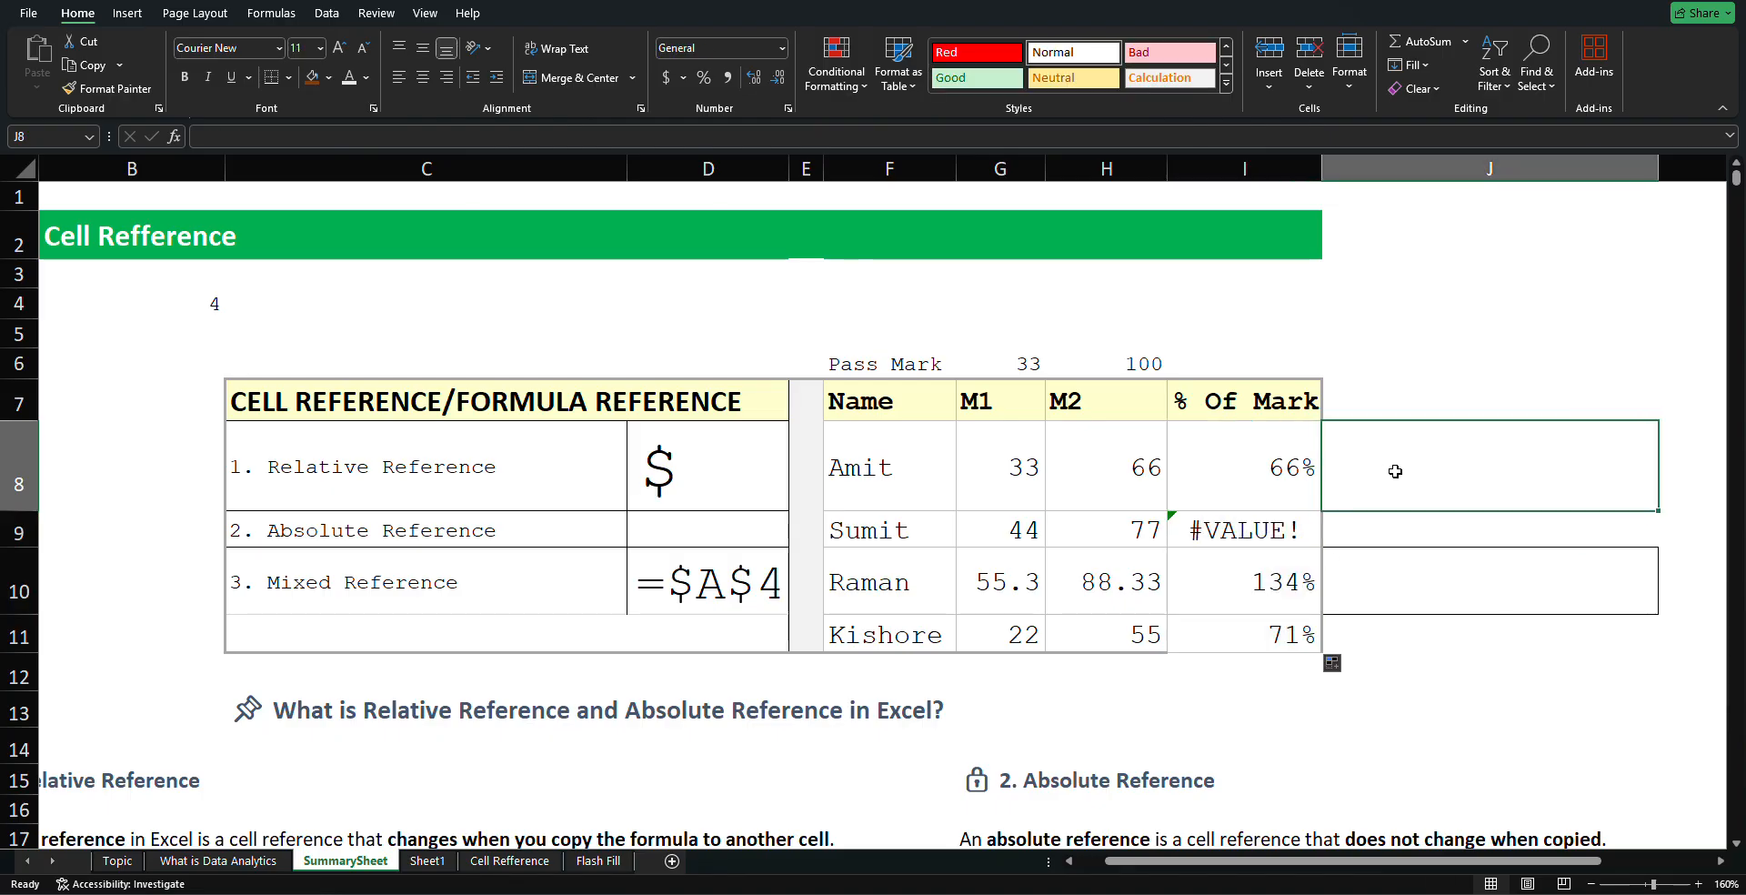
{"action": "left_click", "coordinate": [1300, 533]}
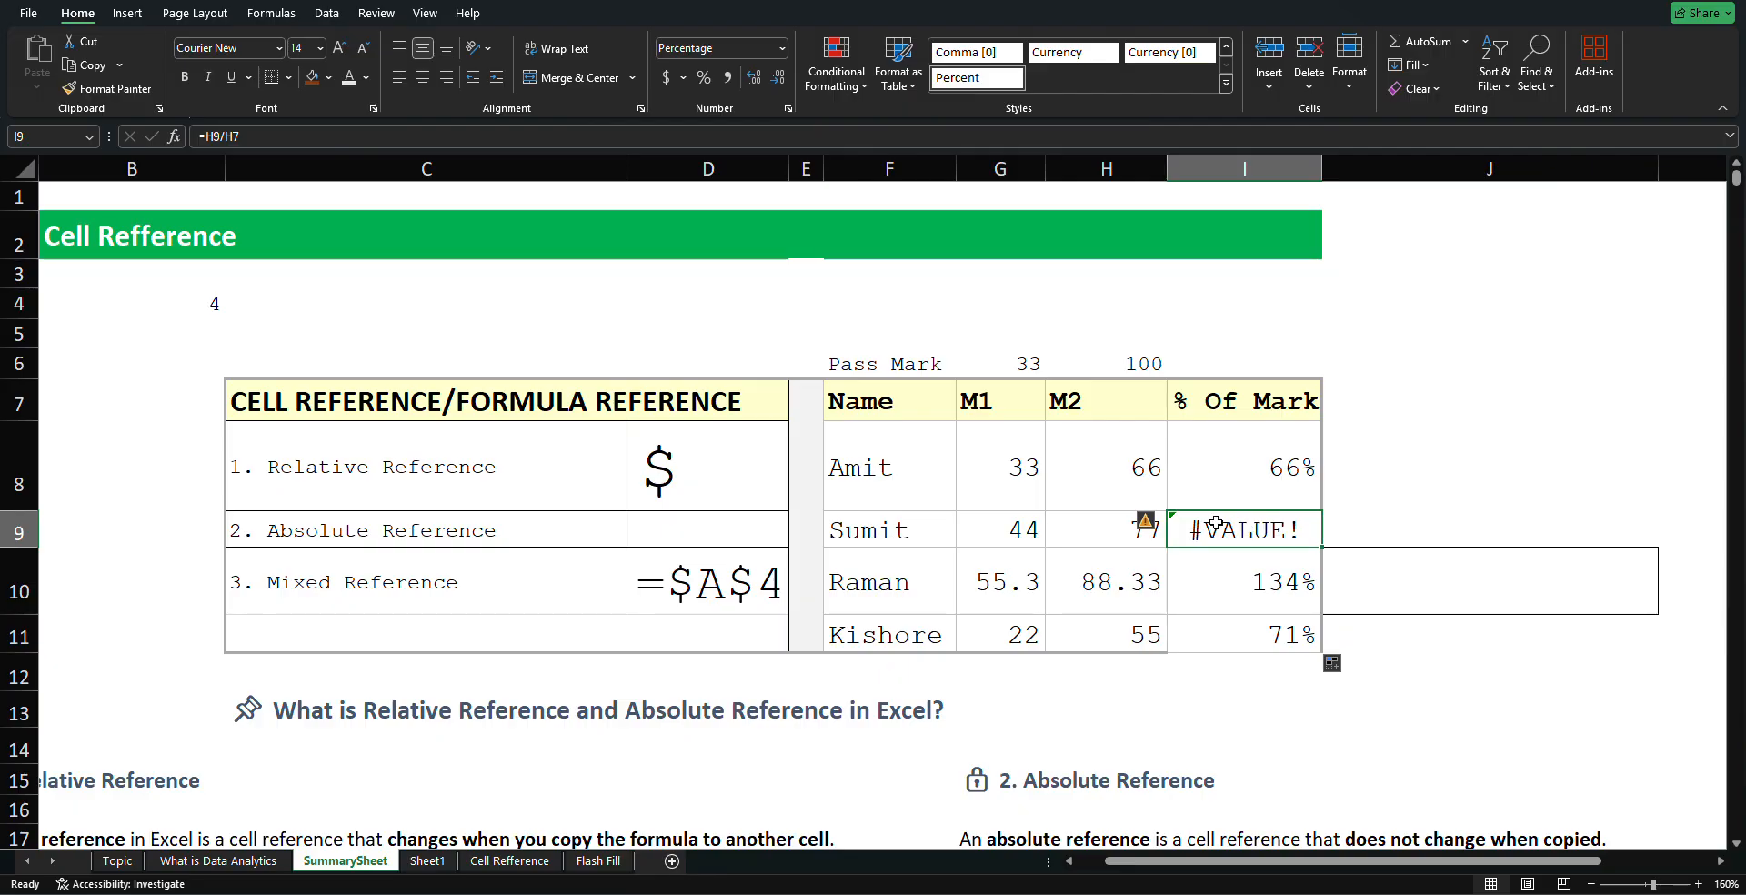
{"action": "left_click", "coordinate": [1446, 482]}
{"action": "left_click", "coordinate": [1296, 520]}
{"action": "left_click", "coordinate": [1294, 582]}
{"action": "double_click", "coordinate": [1303, 584]}
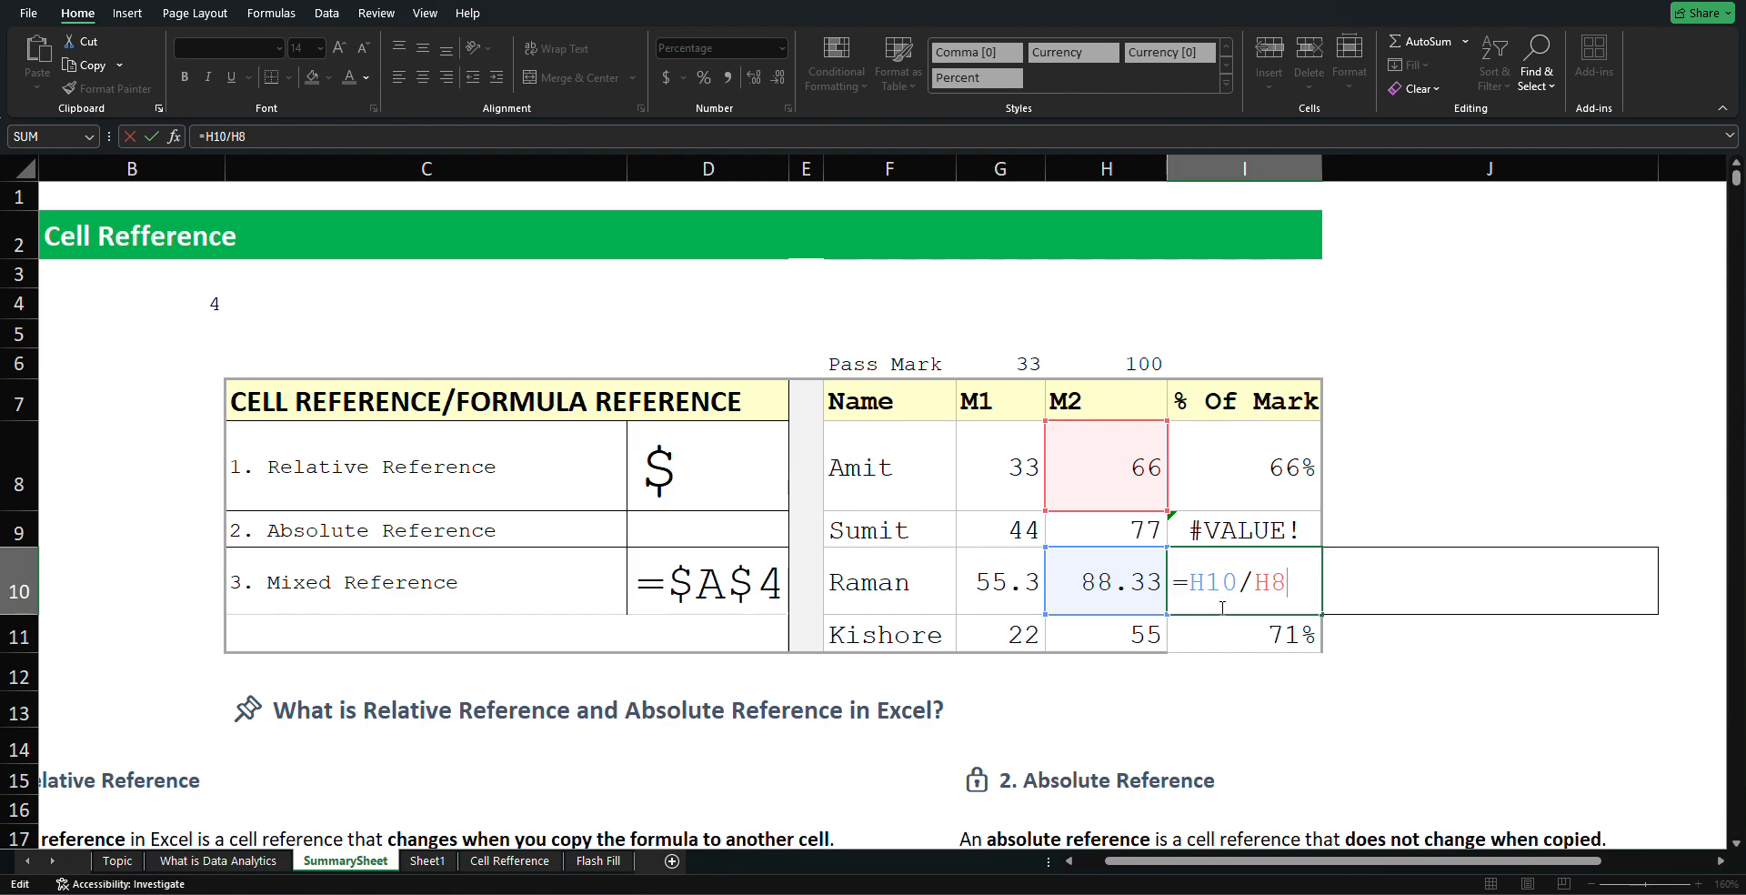
{"action": "key", "text": "Return"}
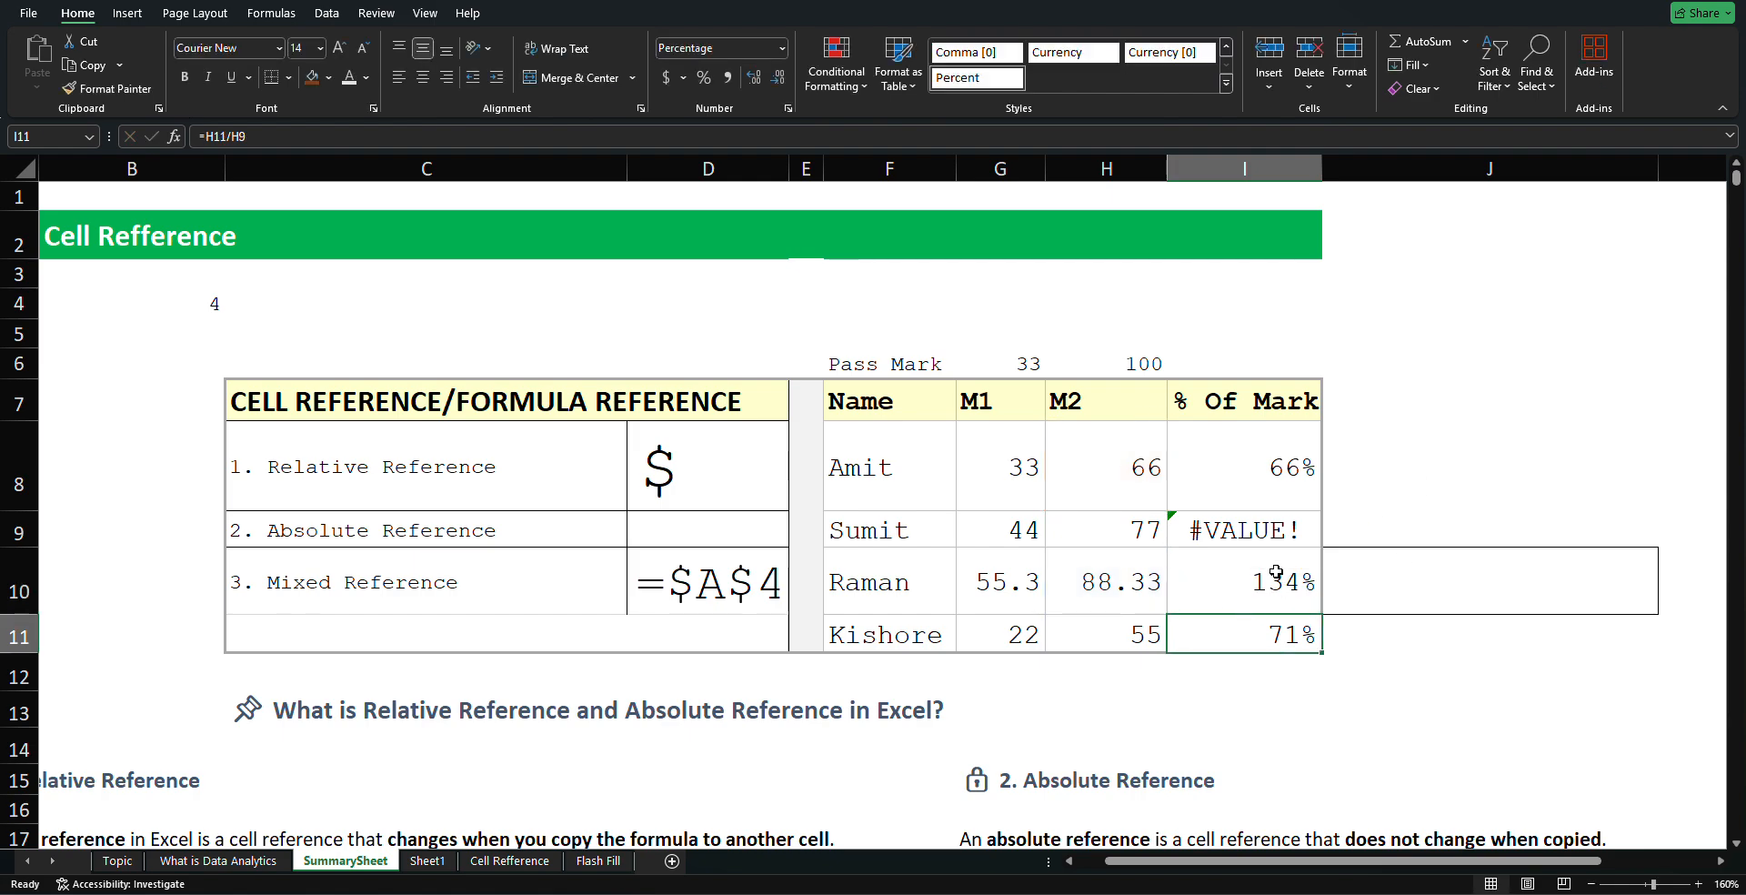
{"action": "left_click", "coordinate": [1427, 453]}
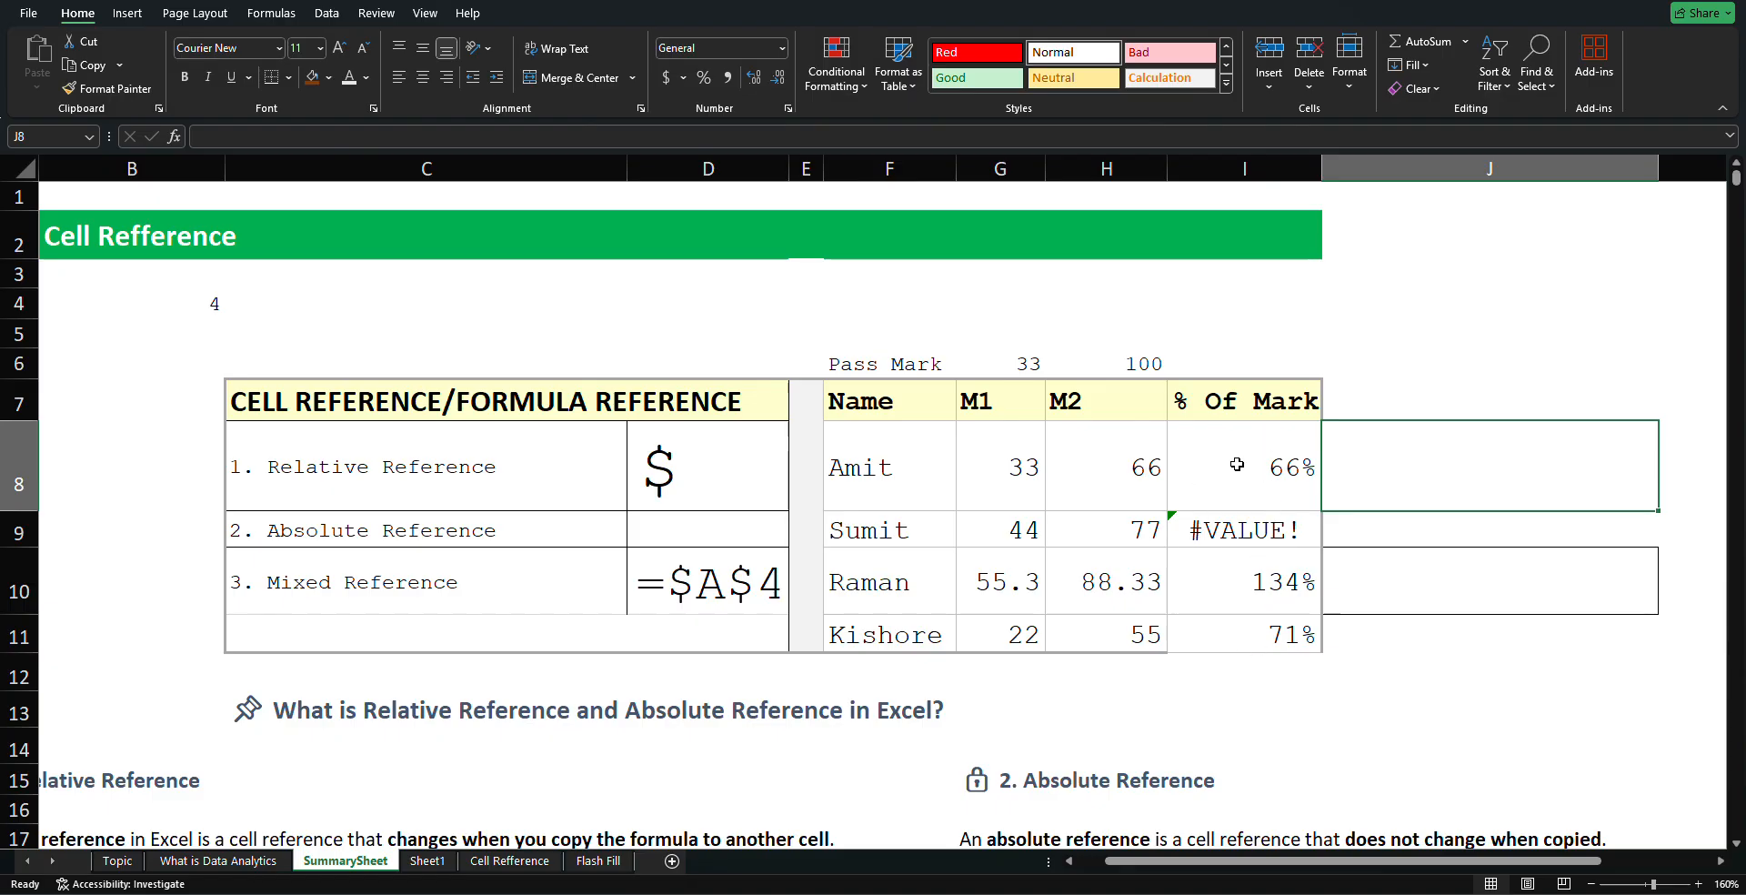
{"action": "left_click", "coordinate": [1387, 371]}
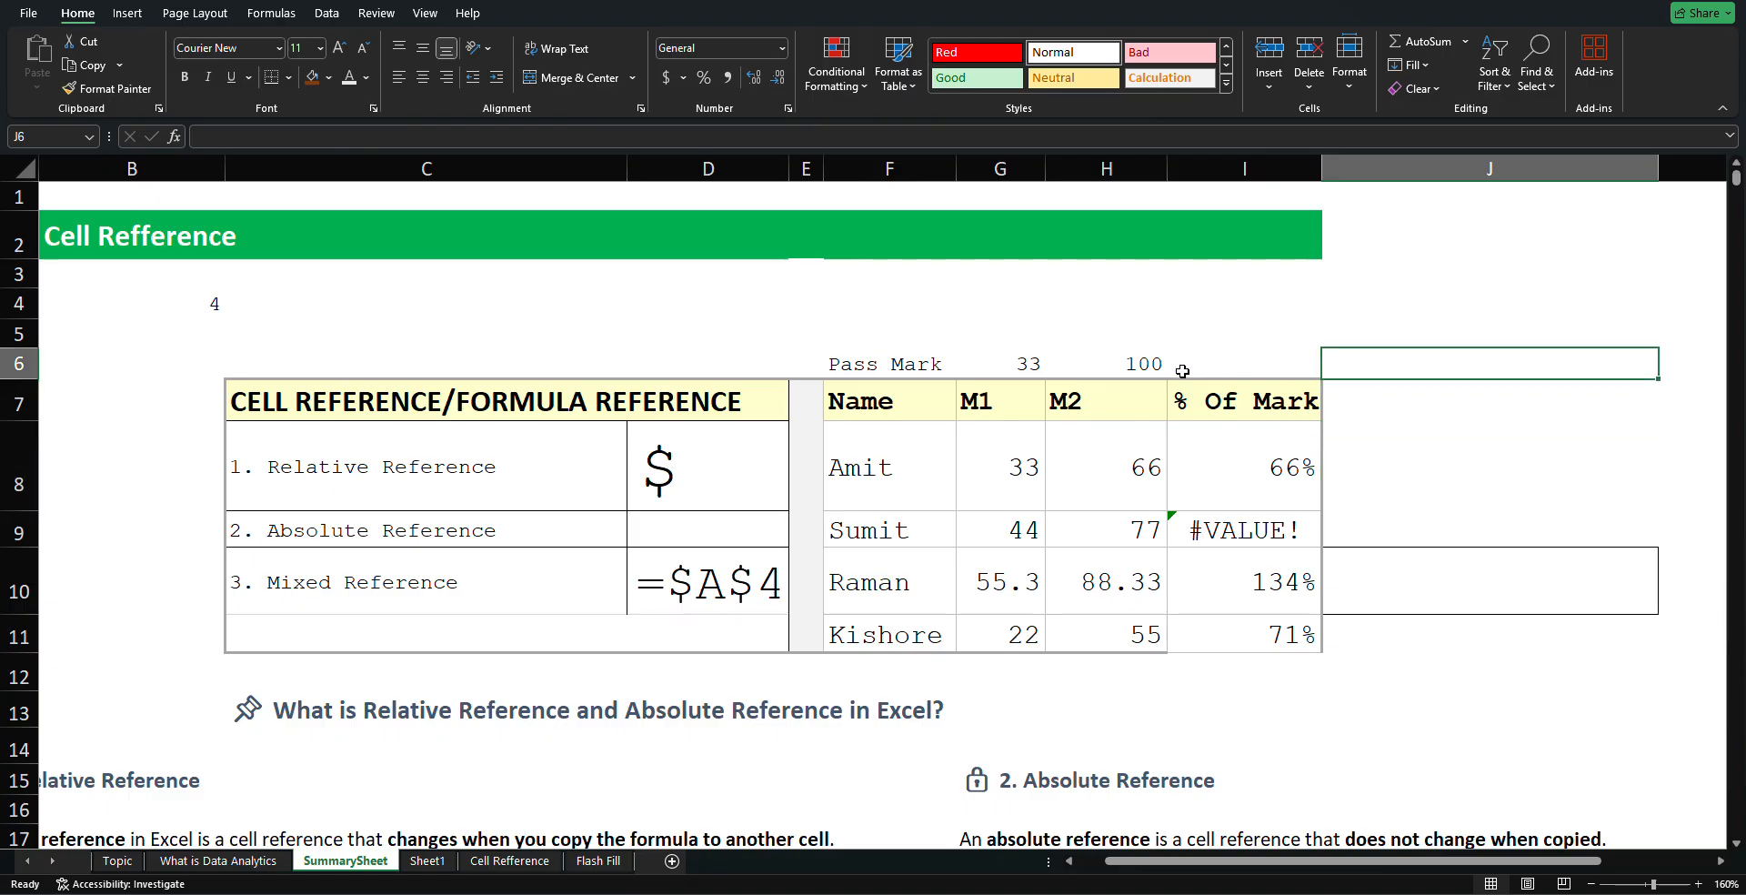
{"action": "left_click", "coordinate": [1148, 389]}
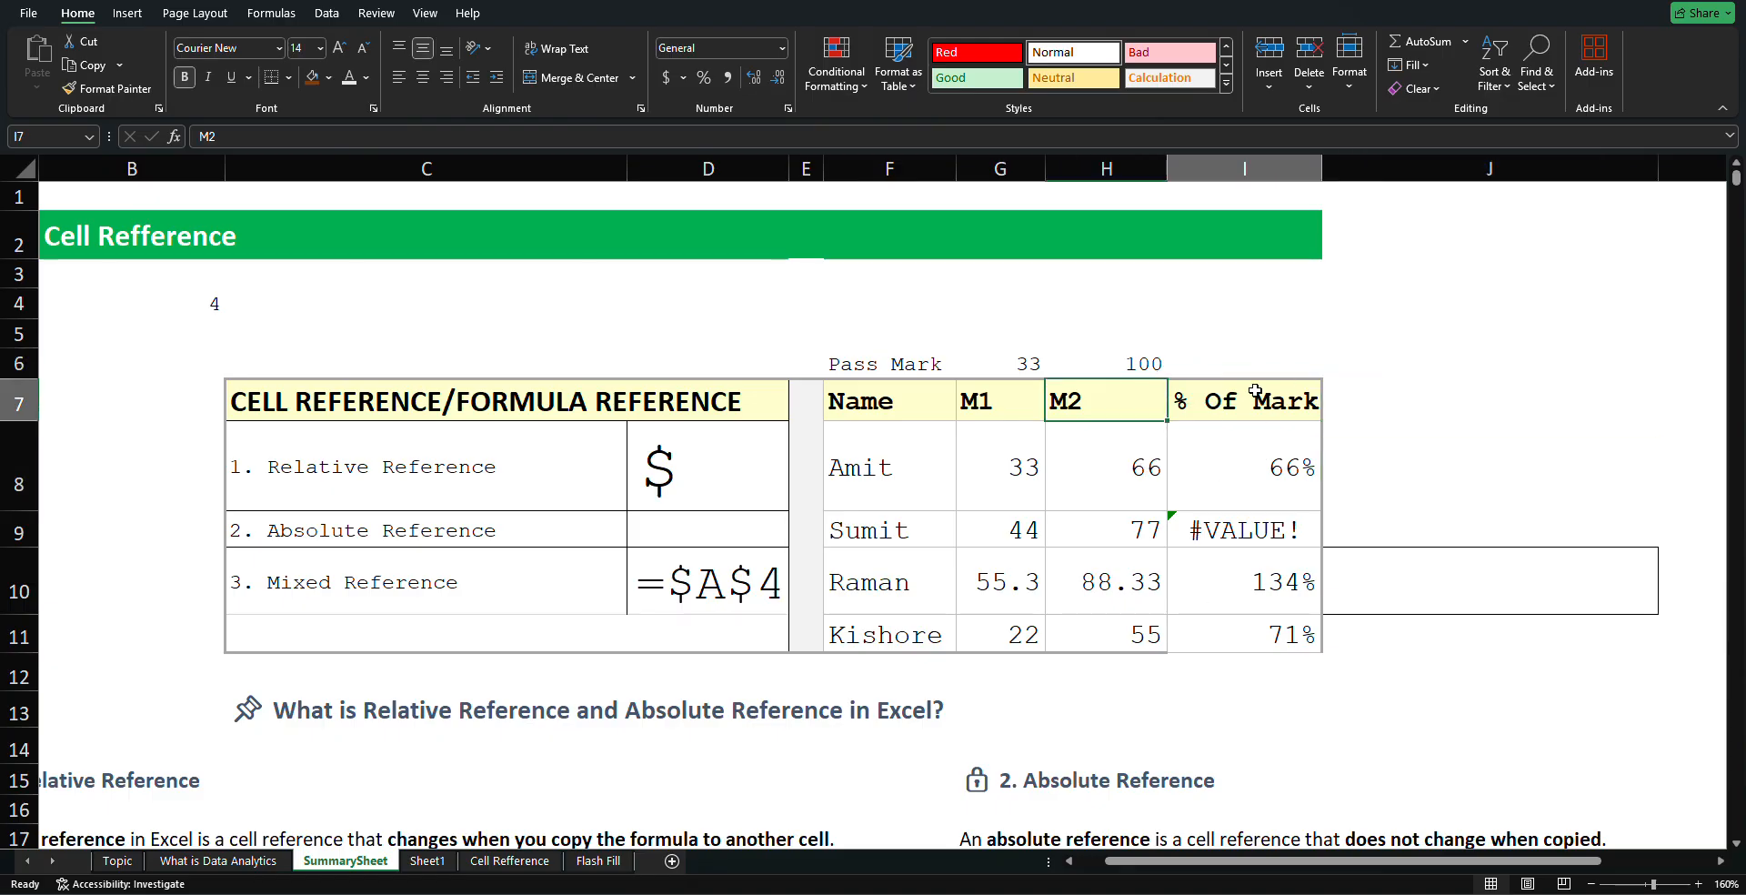
{"action": "left_click", "coordinate": [1117, 363]}
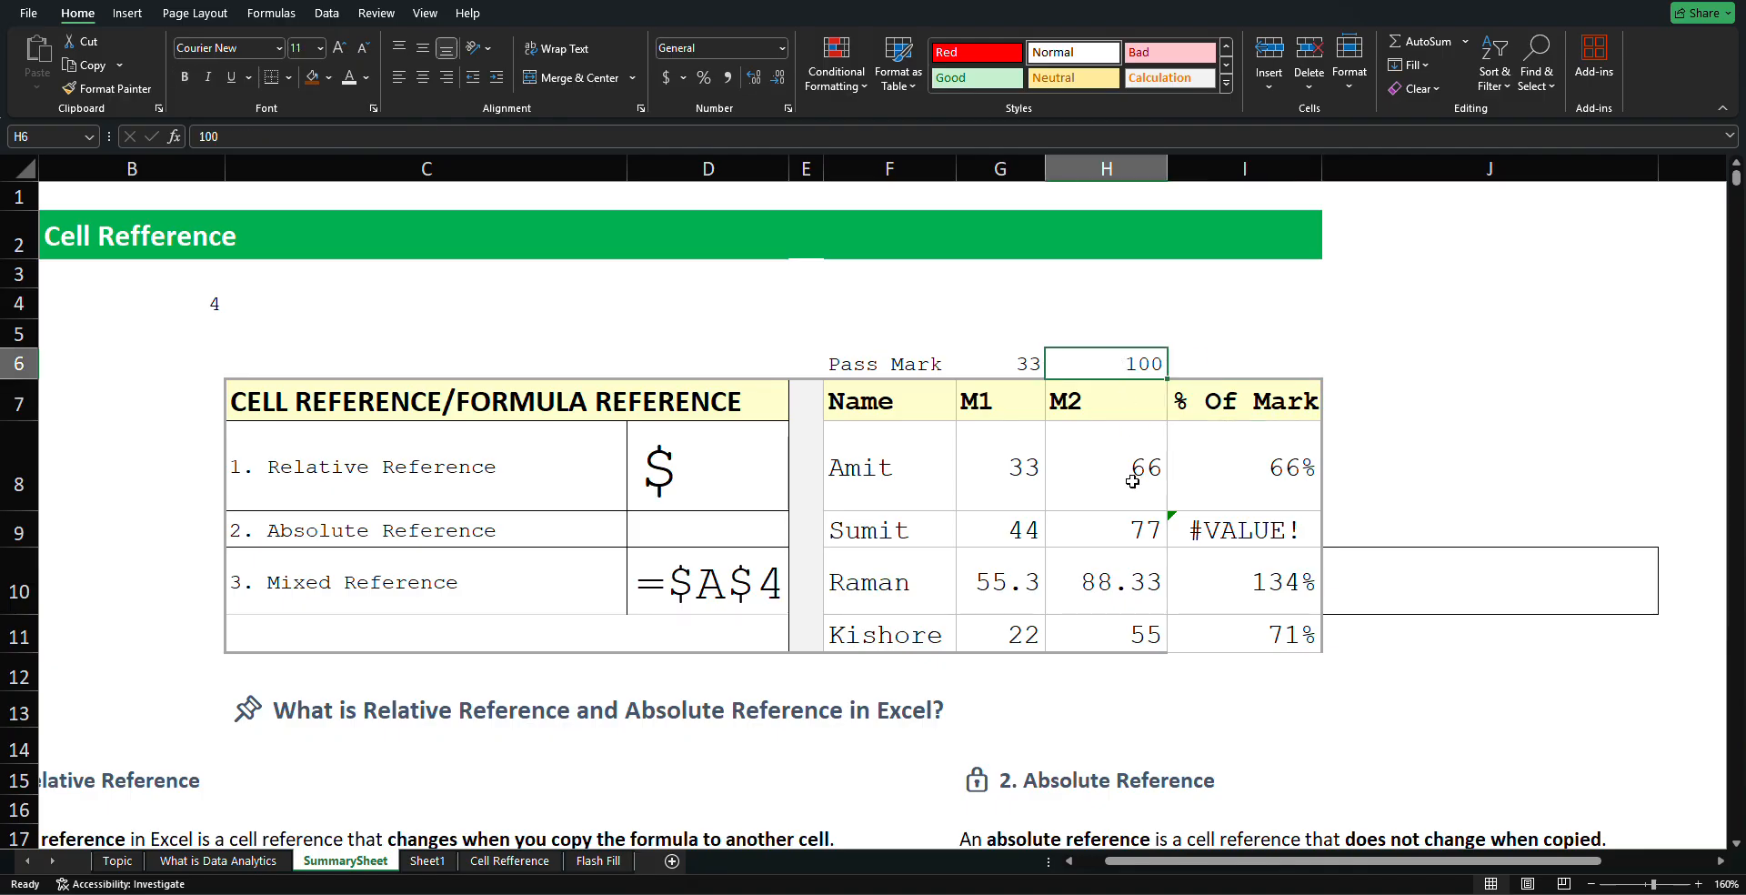
{"action": "left_click", "coordinate": [1128, 531]}
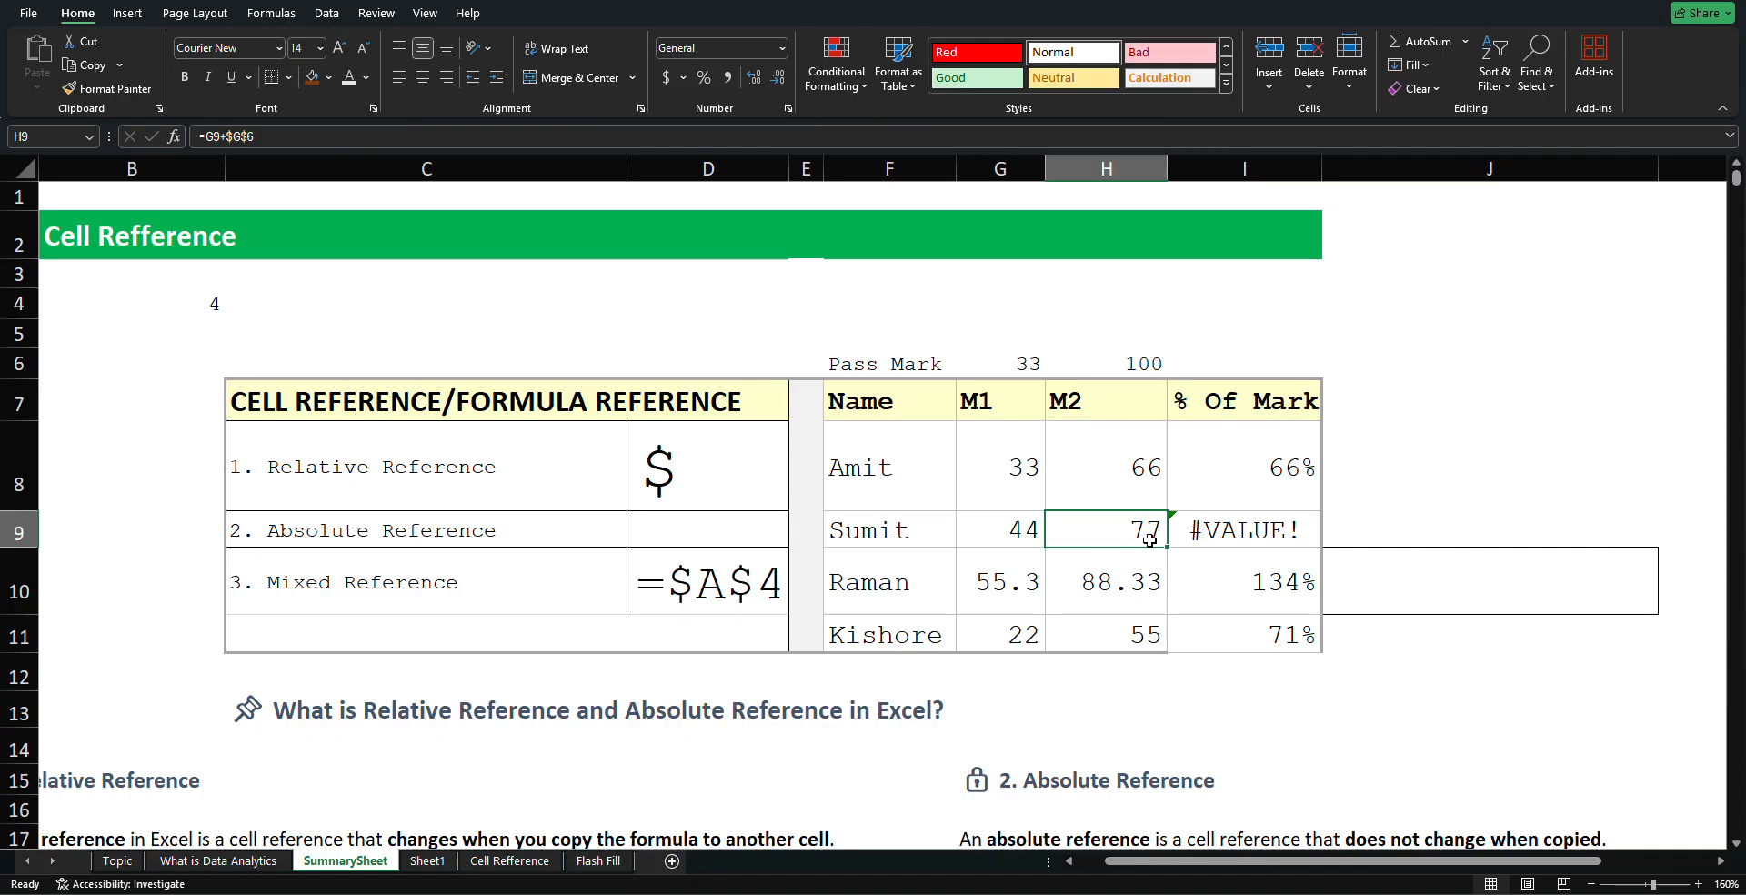
{"action": "left_click", "coordinate": [1100, 586]}
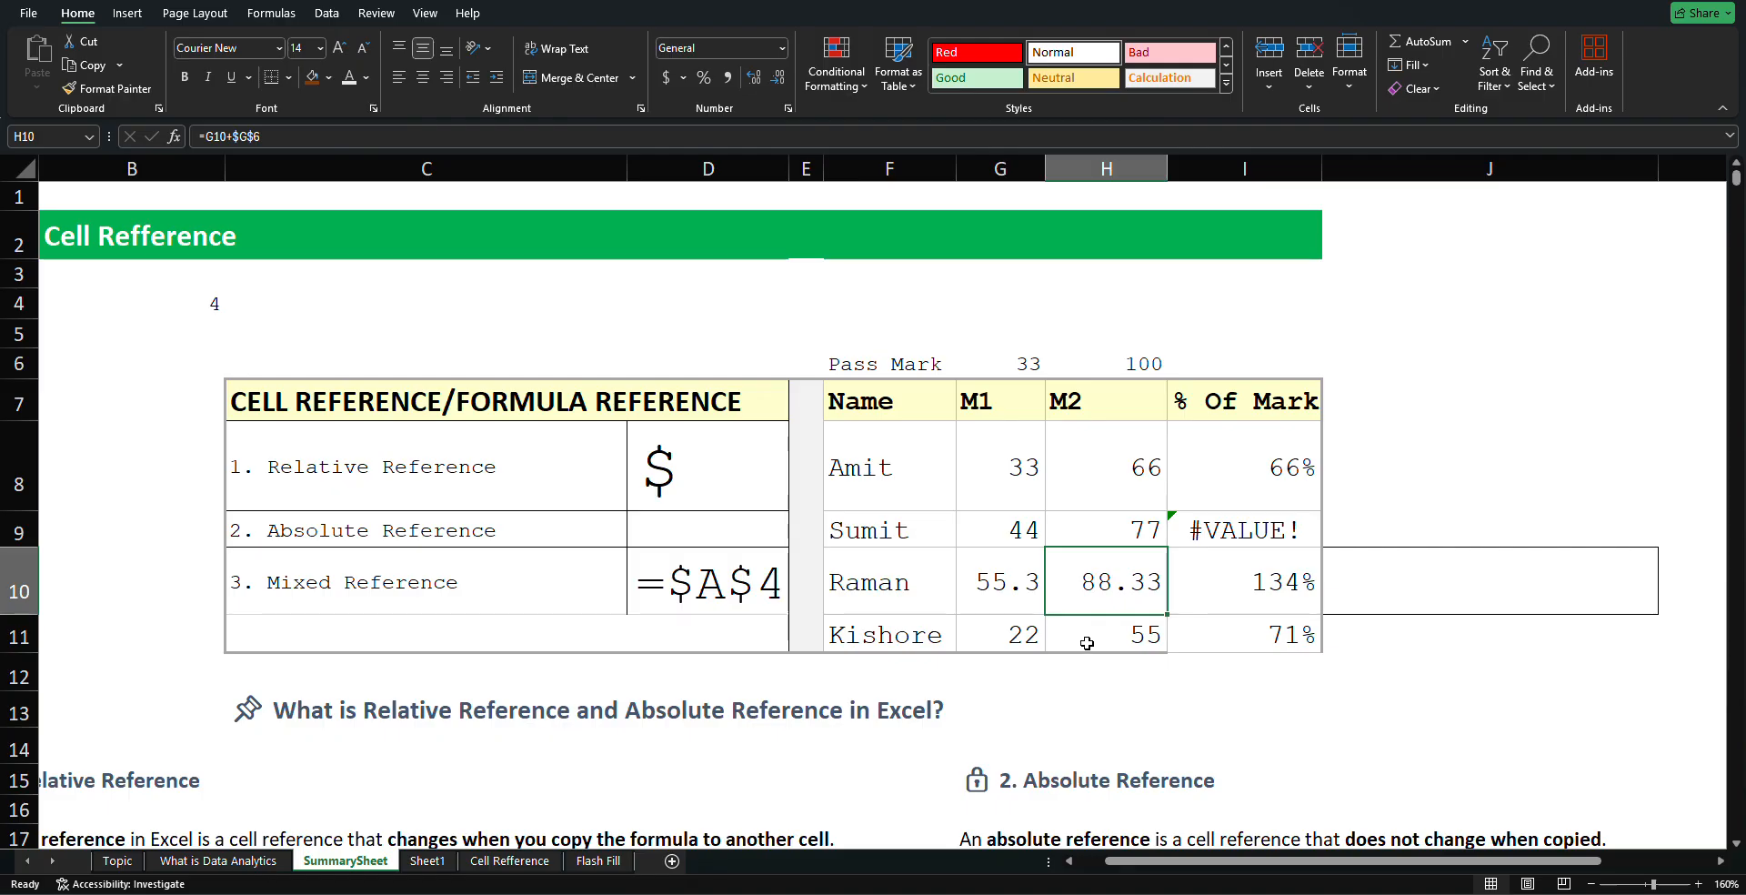
{"action": "left_click", "coordinate": [1111, 628]}
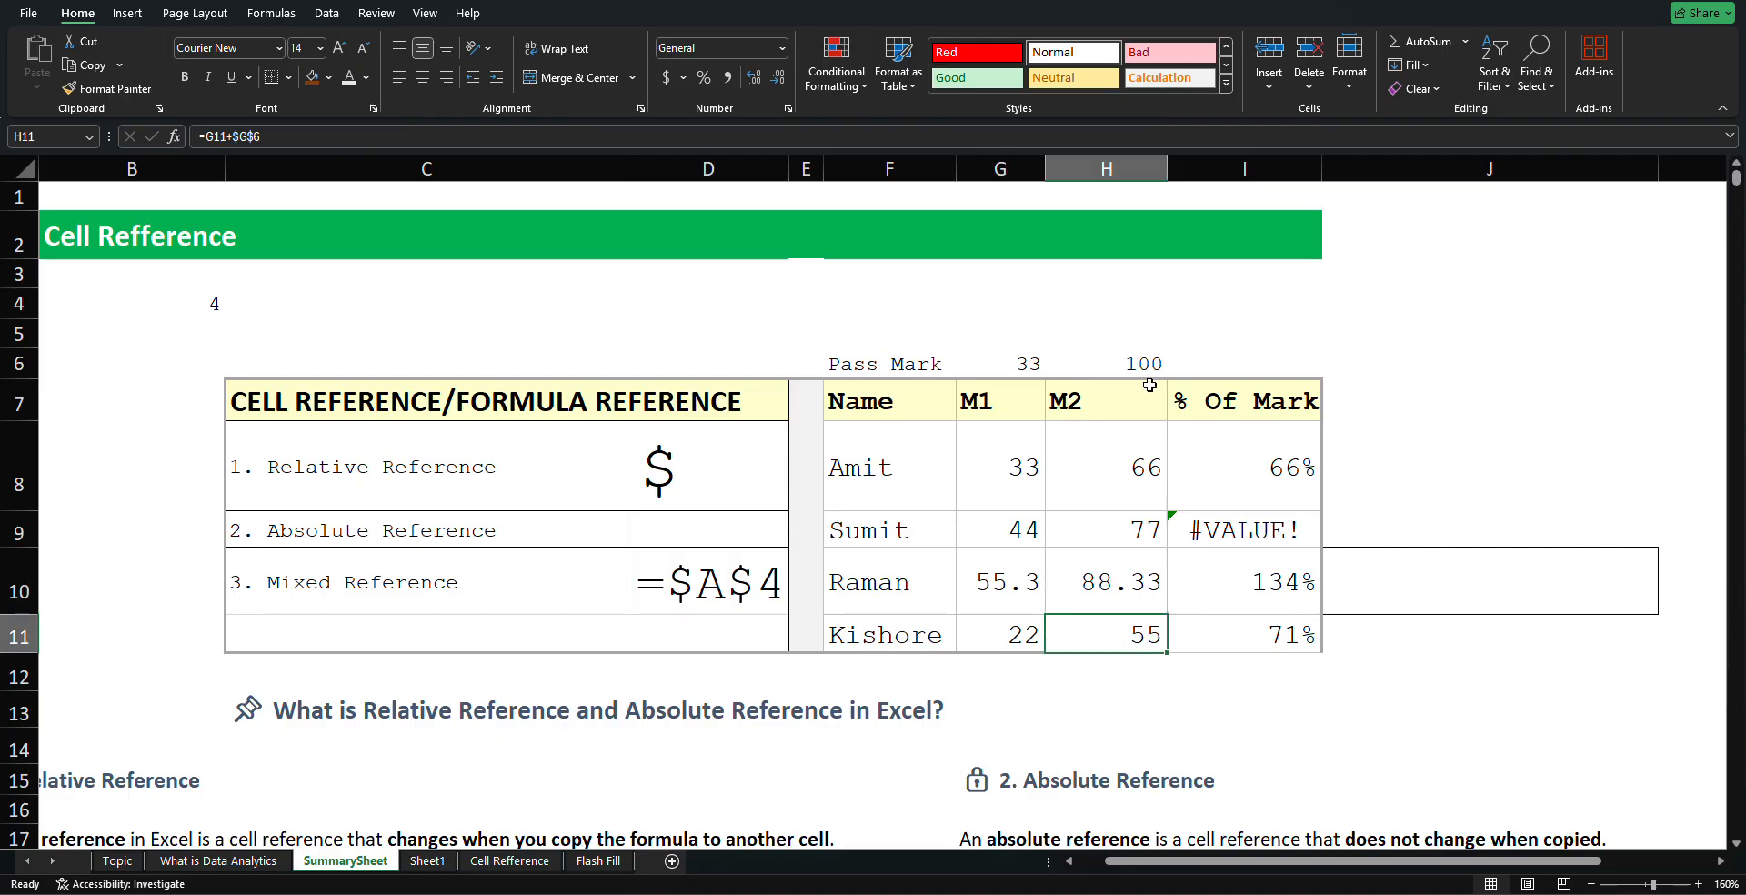
{"action": "left_click", "coordinate": [1264, 636]}
{"action": "left_click", "coordinate": [1092, 453]}
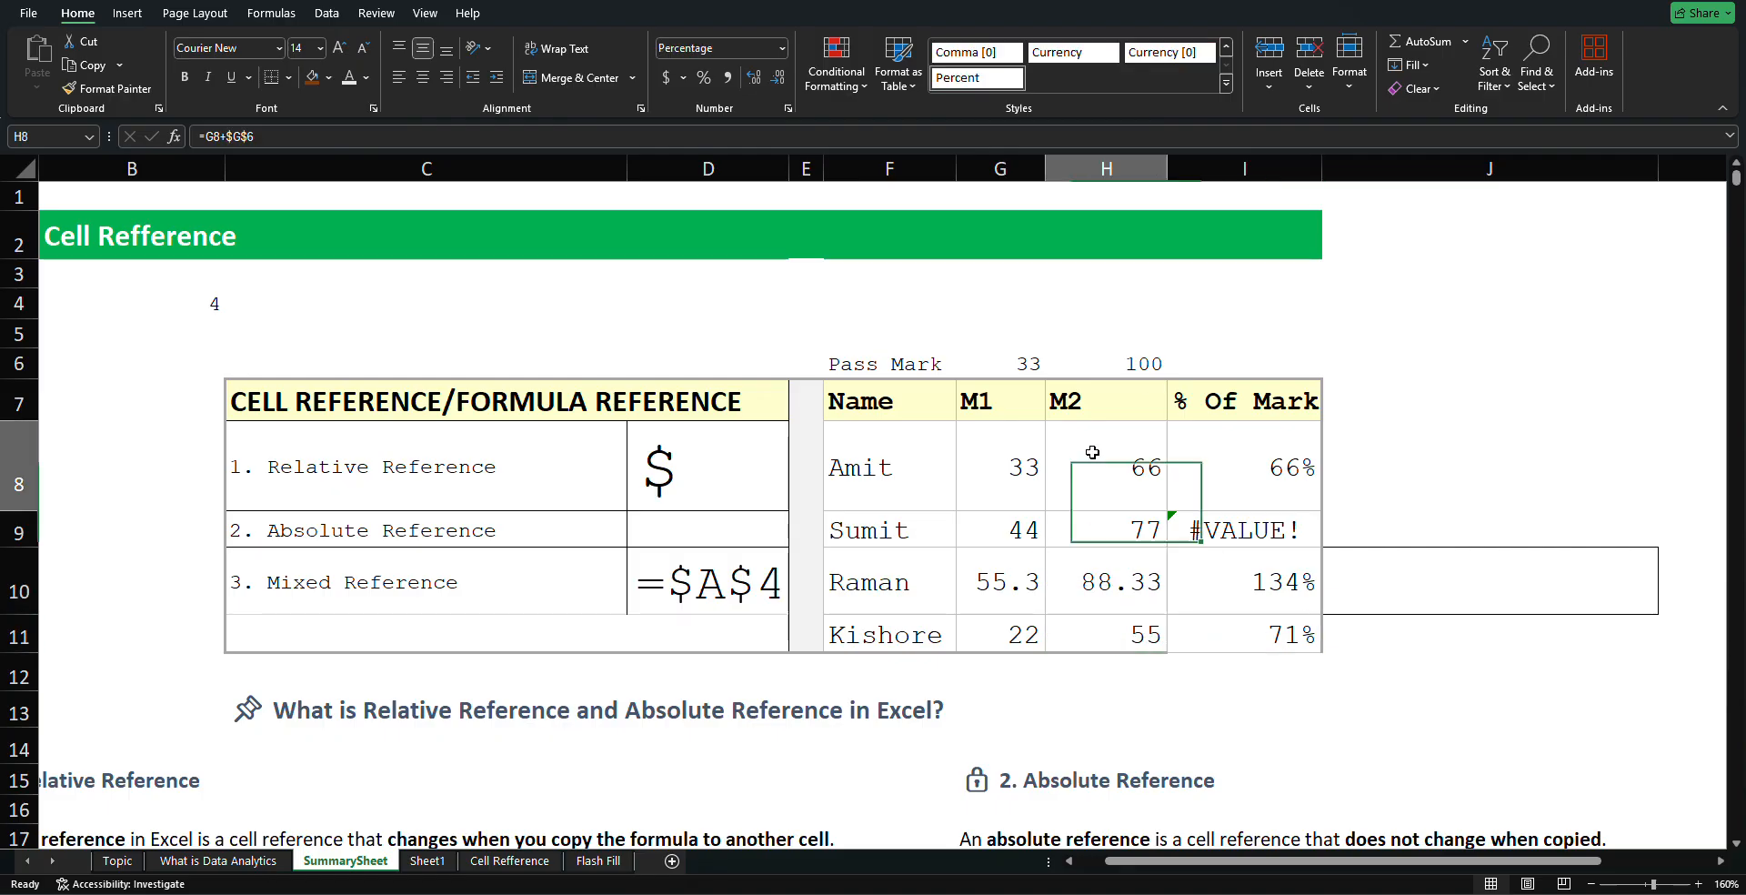
{"action": "left_click", "coordinate": [1123, 524]}
{"action": "left_click", "coordinate": [1221, 542]}
{"action": "key", "text": "Down"}
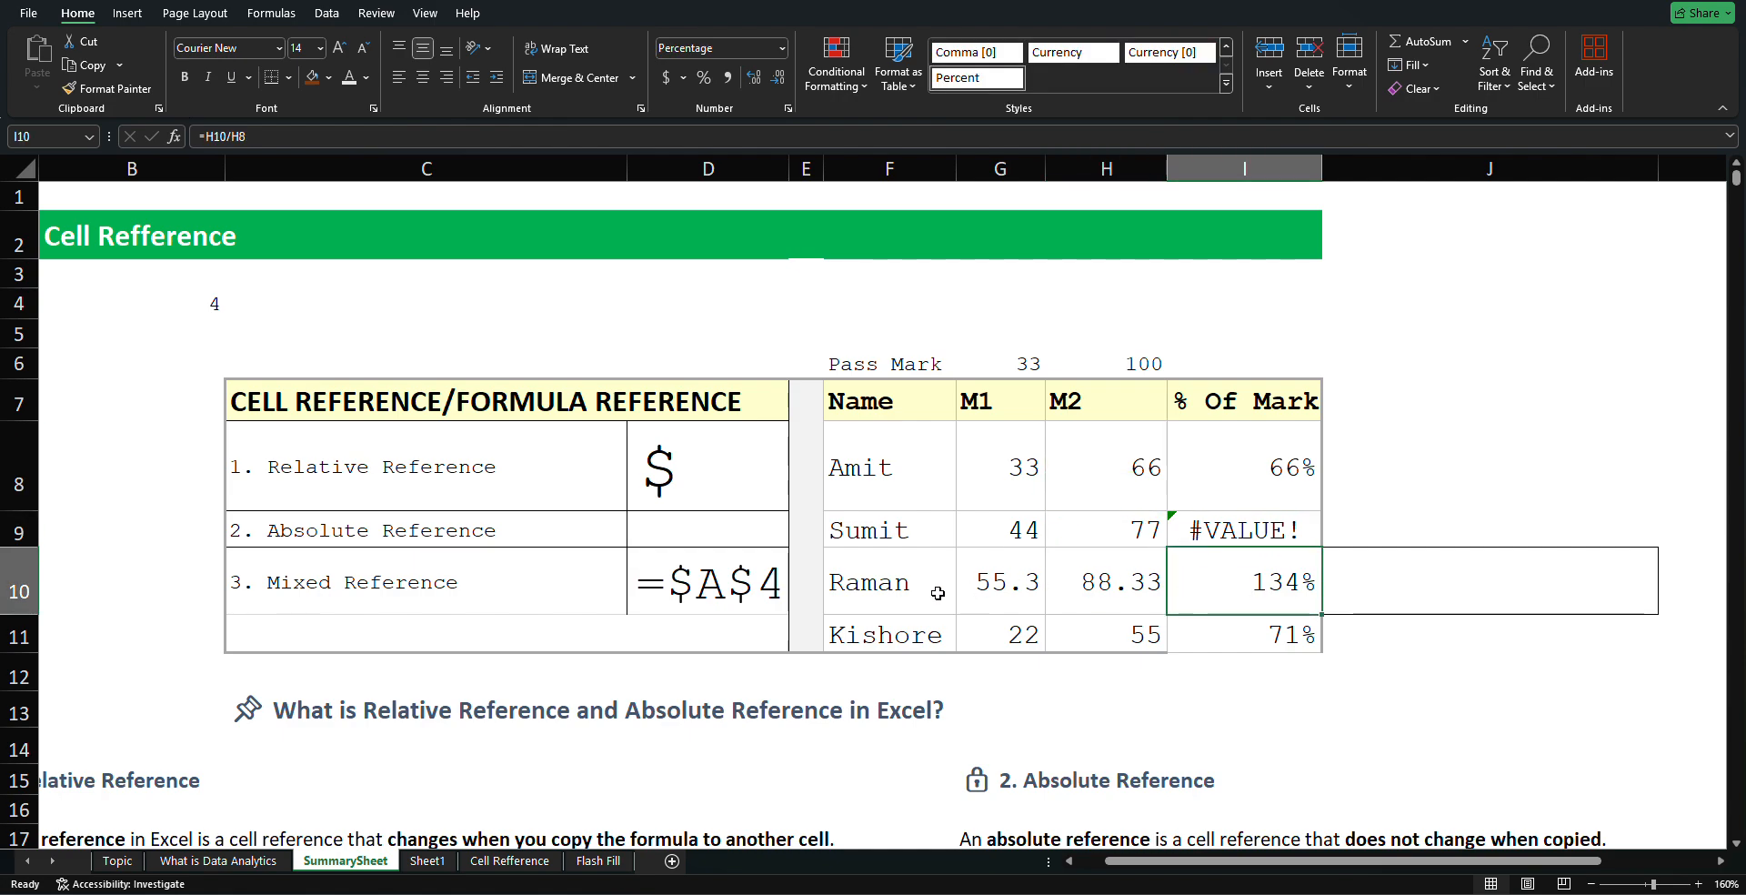
{"action": "left_click", "coordinate": [1226, 641]}
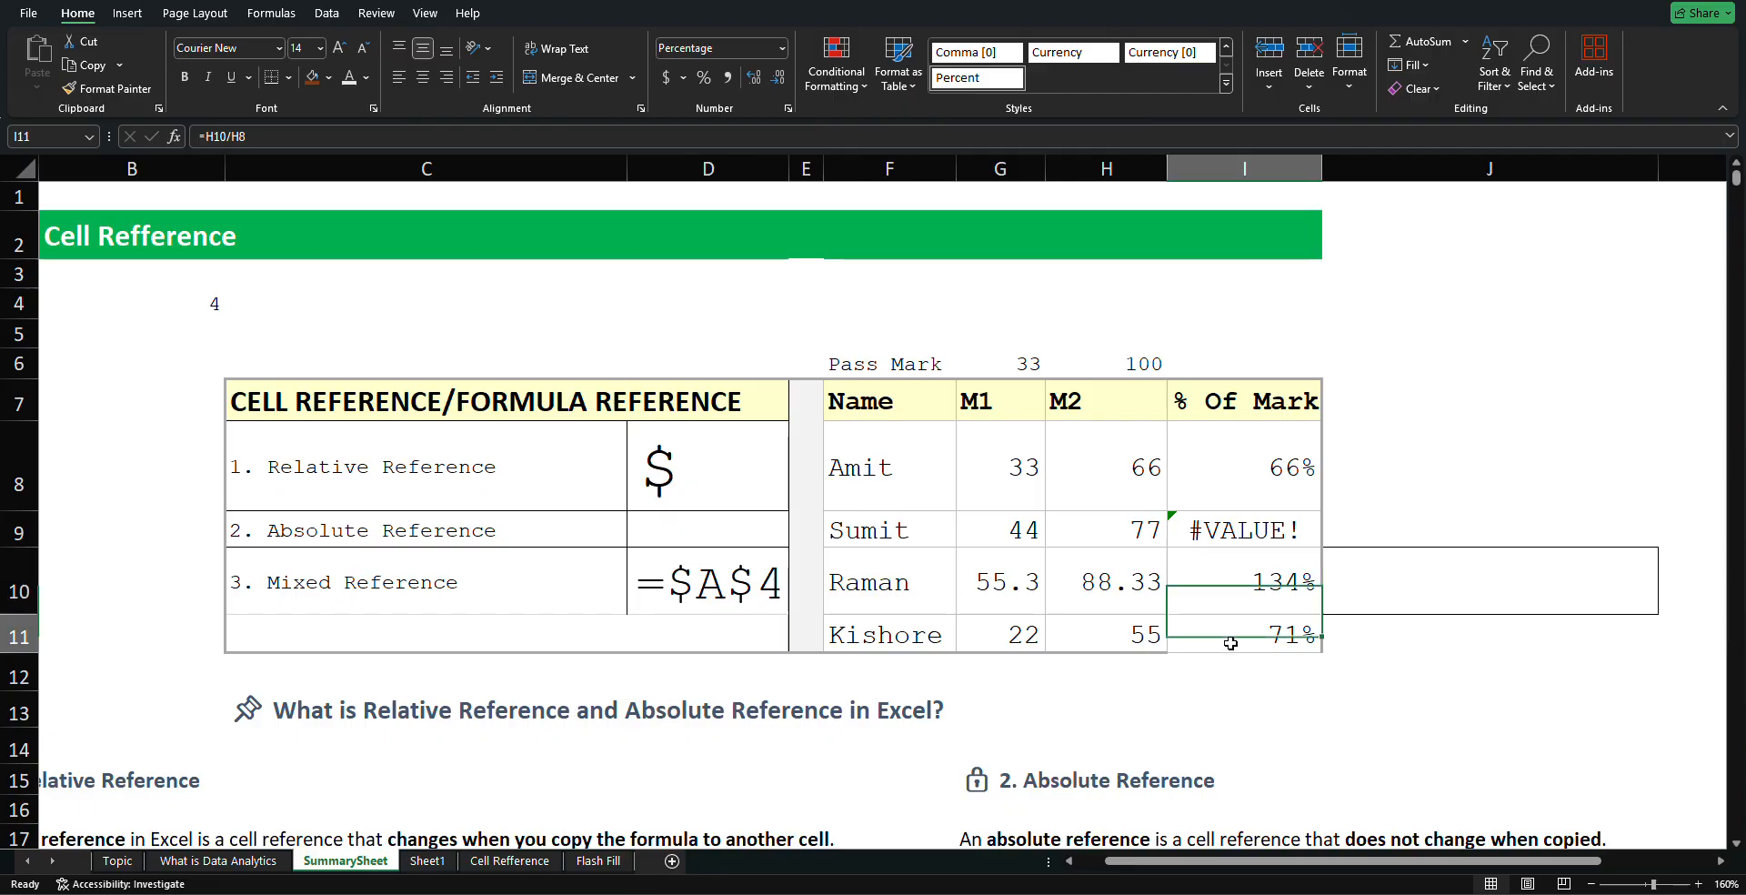
{"action": "left_click", "coordinate": [1197, 606]}
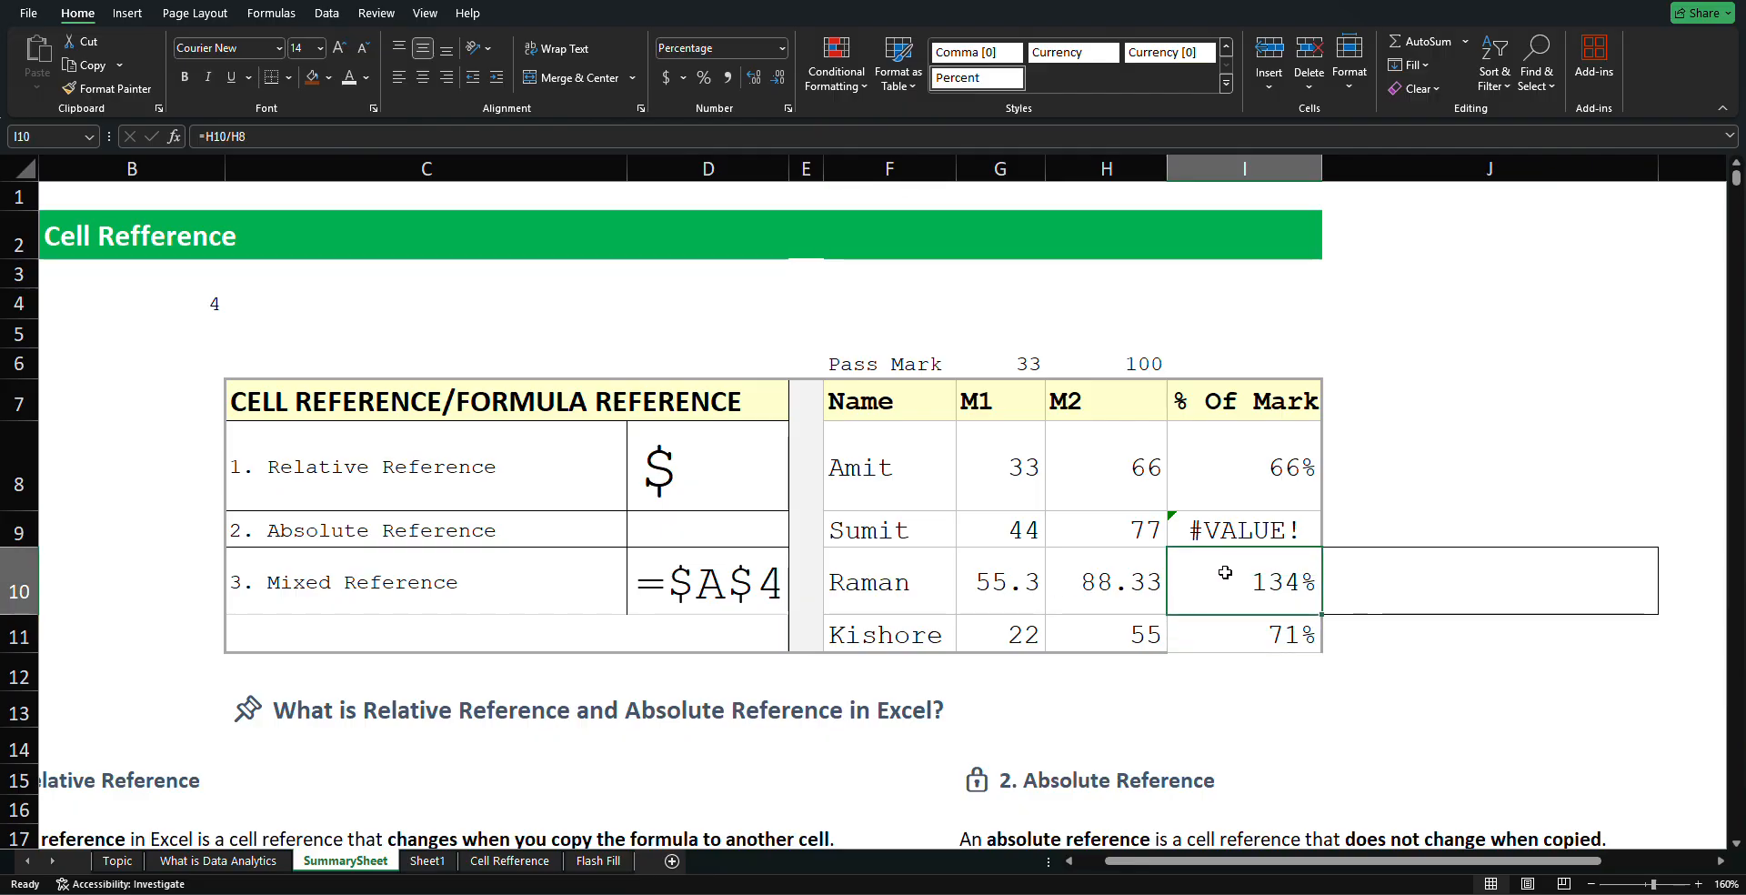
{"action": "left_click", "coordinate": [1221, 537]}
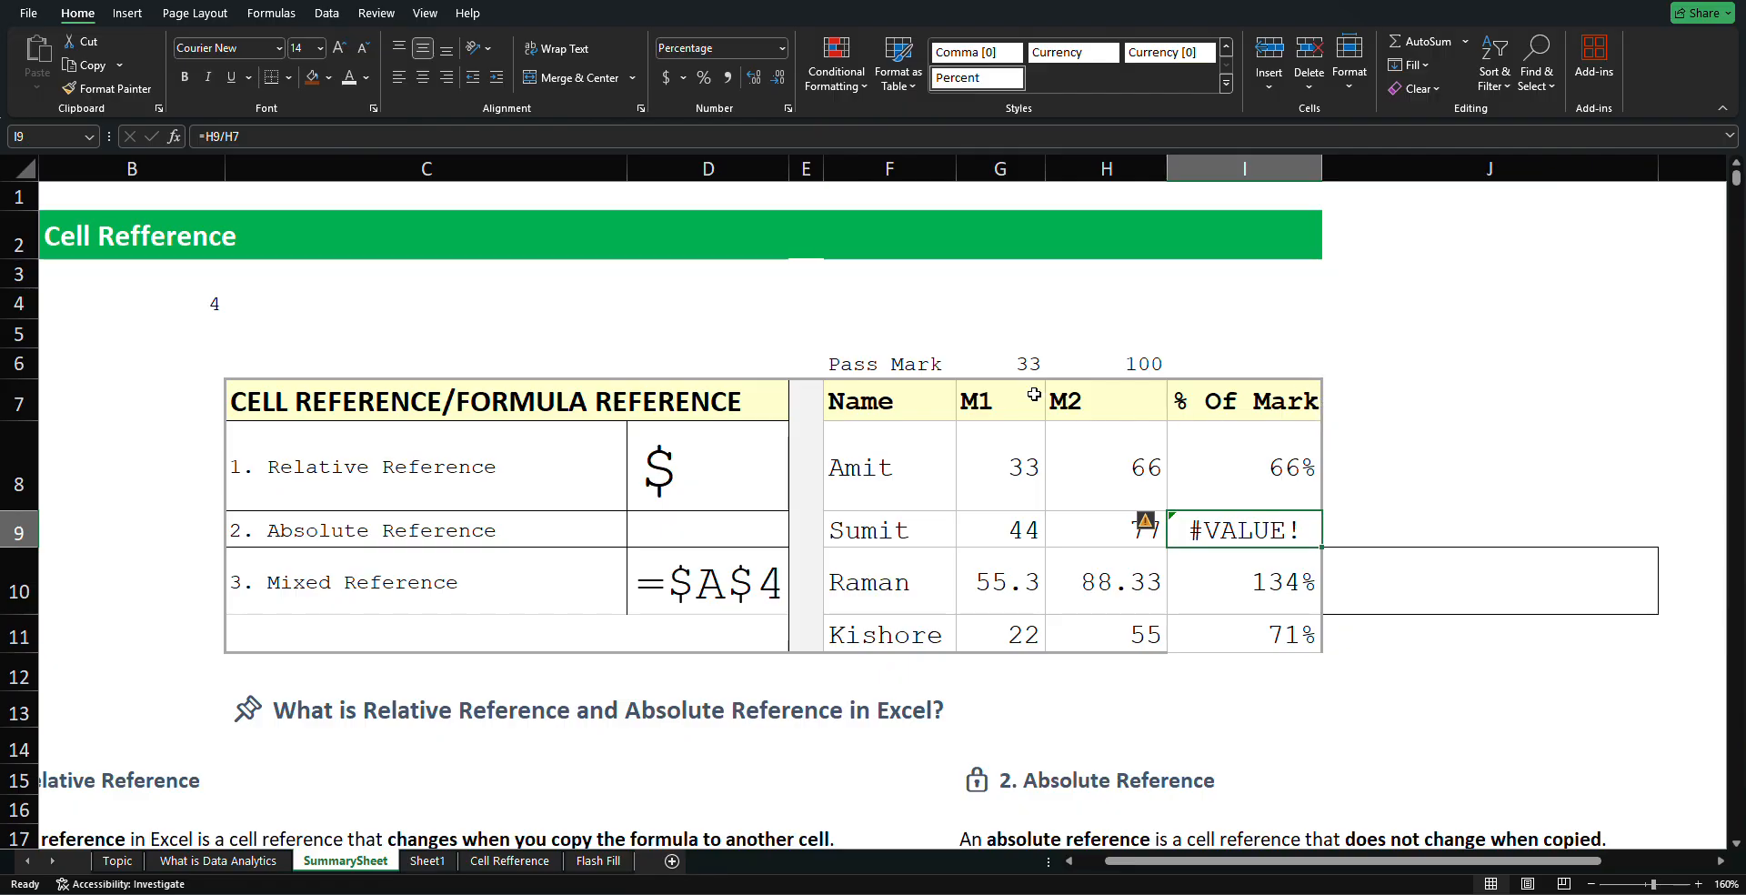
{"action": "left_click", "coordinate": [1222, 476]}
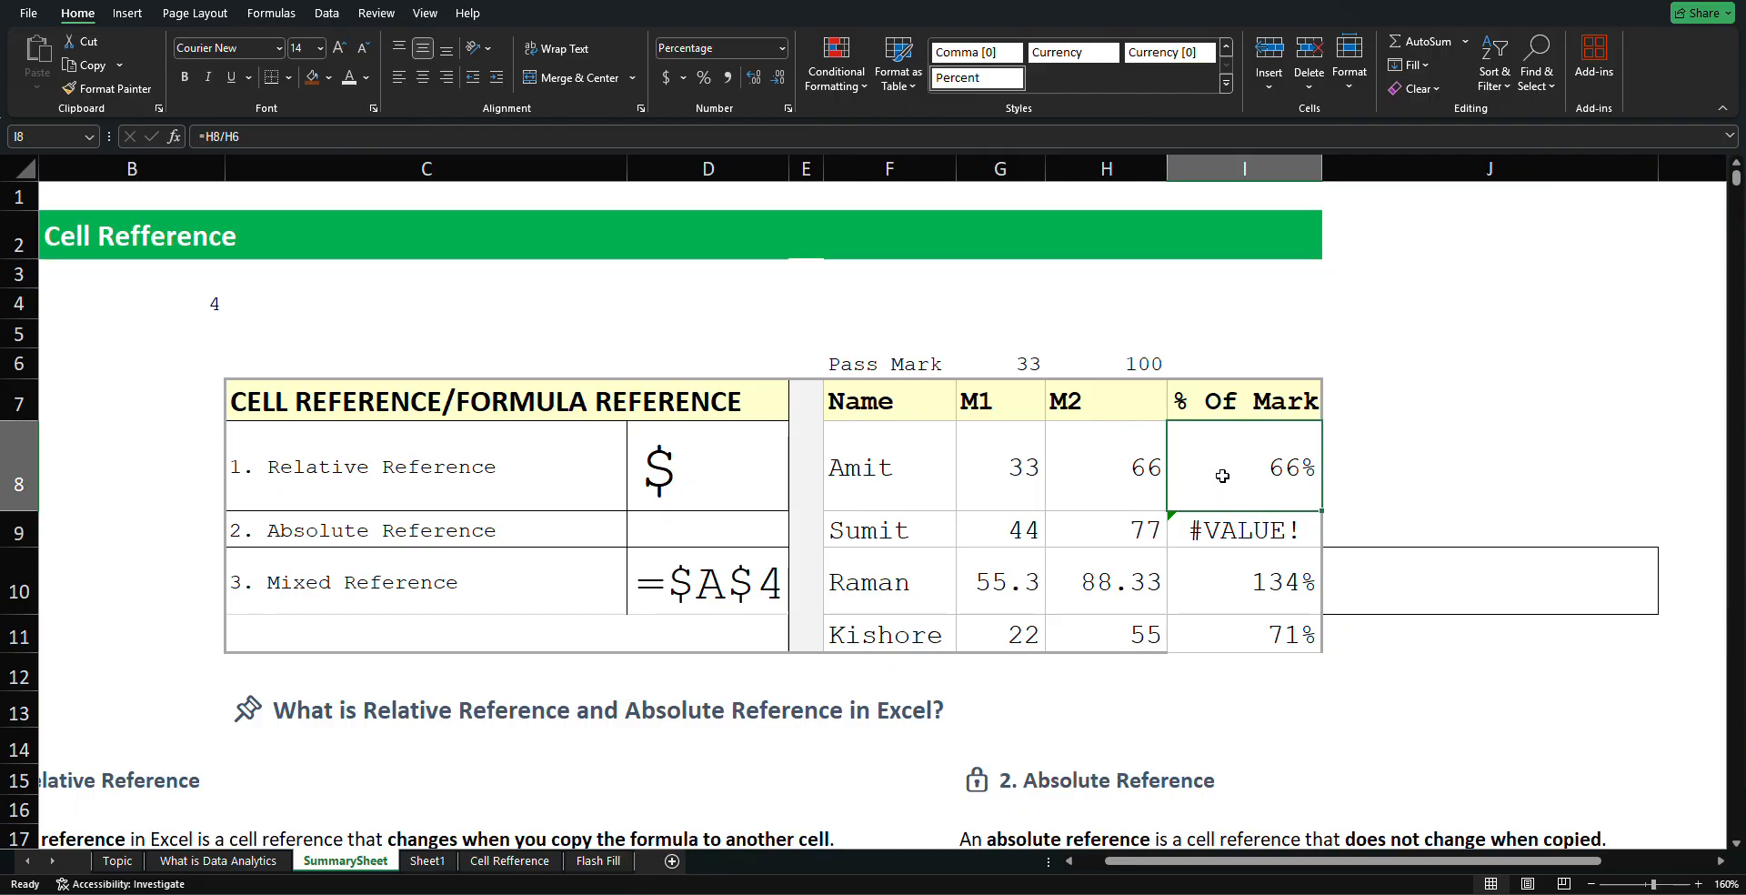
{"action": "left_click", "coordinate": [1146, 364]}
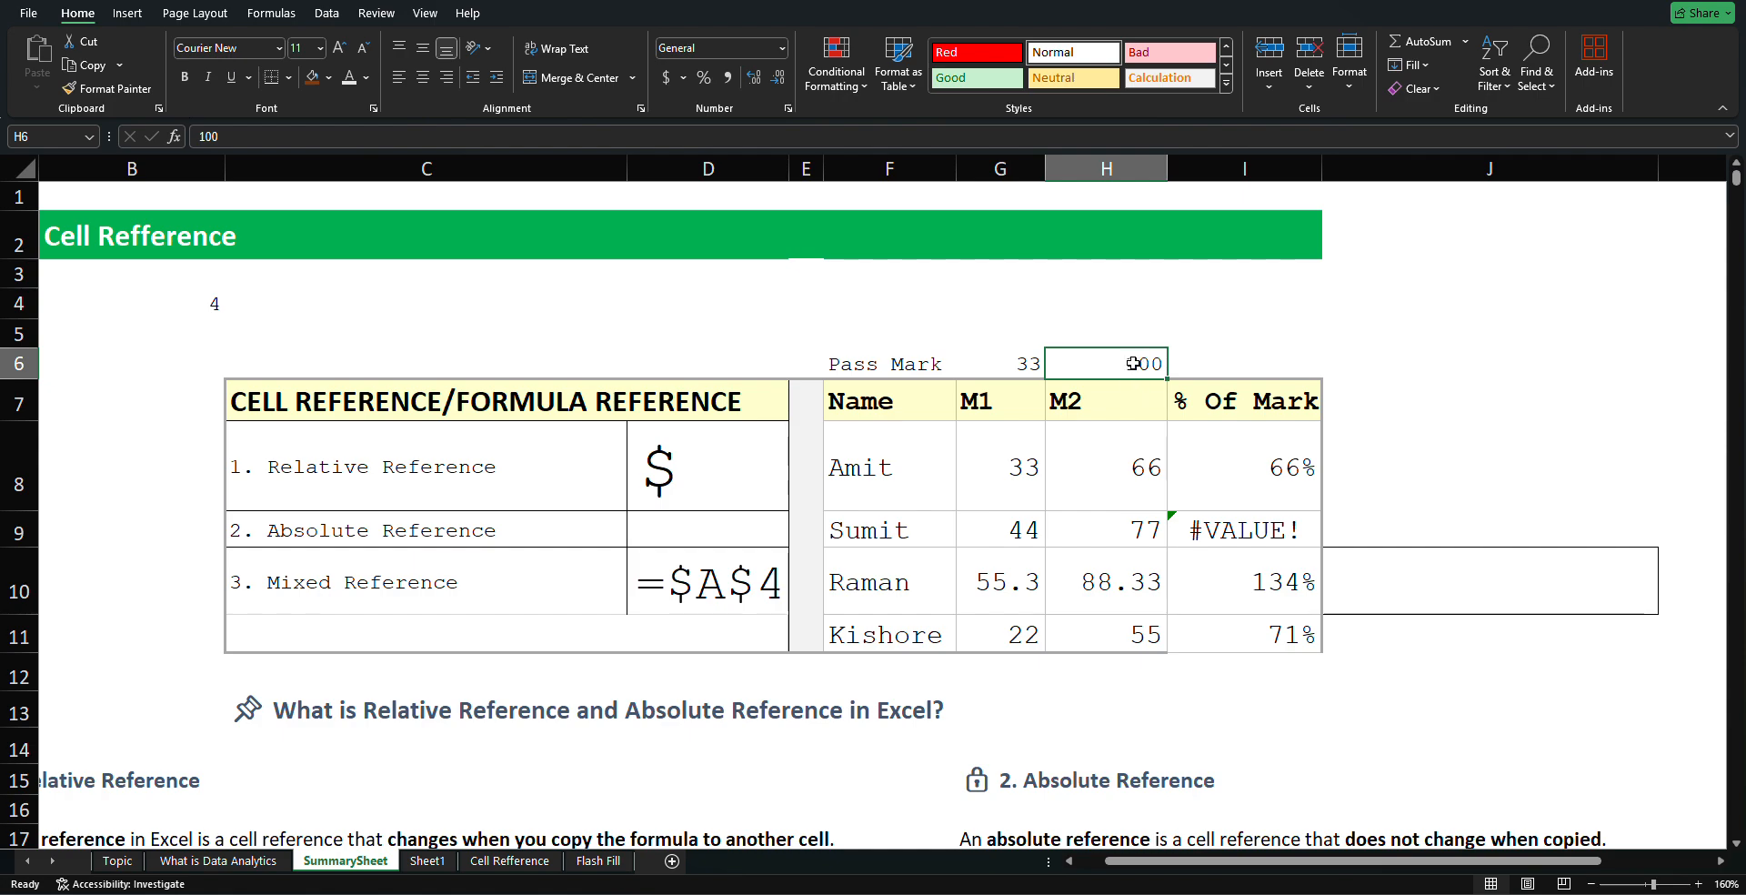
Retype =H8/H6 in I8 and remove a stray character from the divisor reference
{"action": "left_click", "coordinate": [1233, 436]}
{"action": "type", "text": "=H8/H6"}
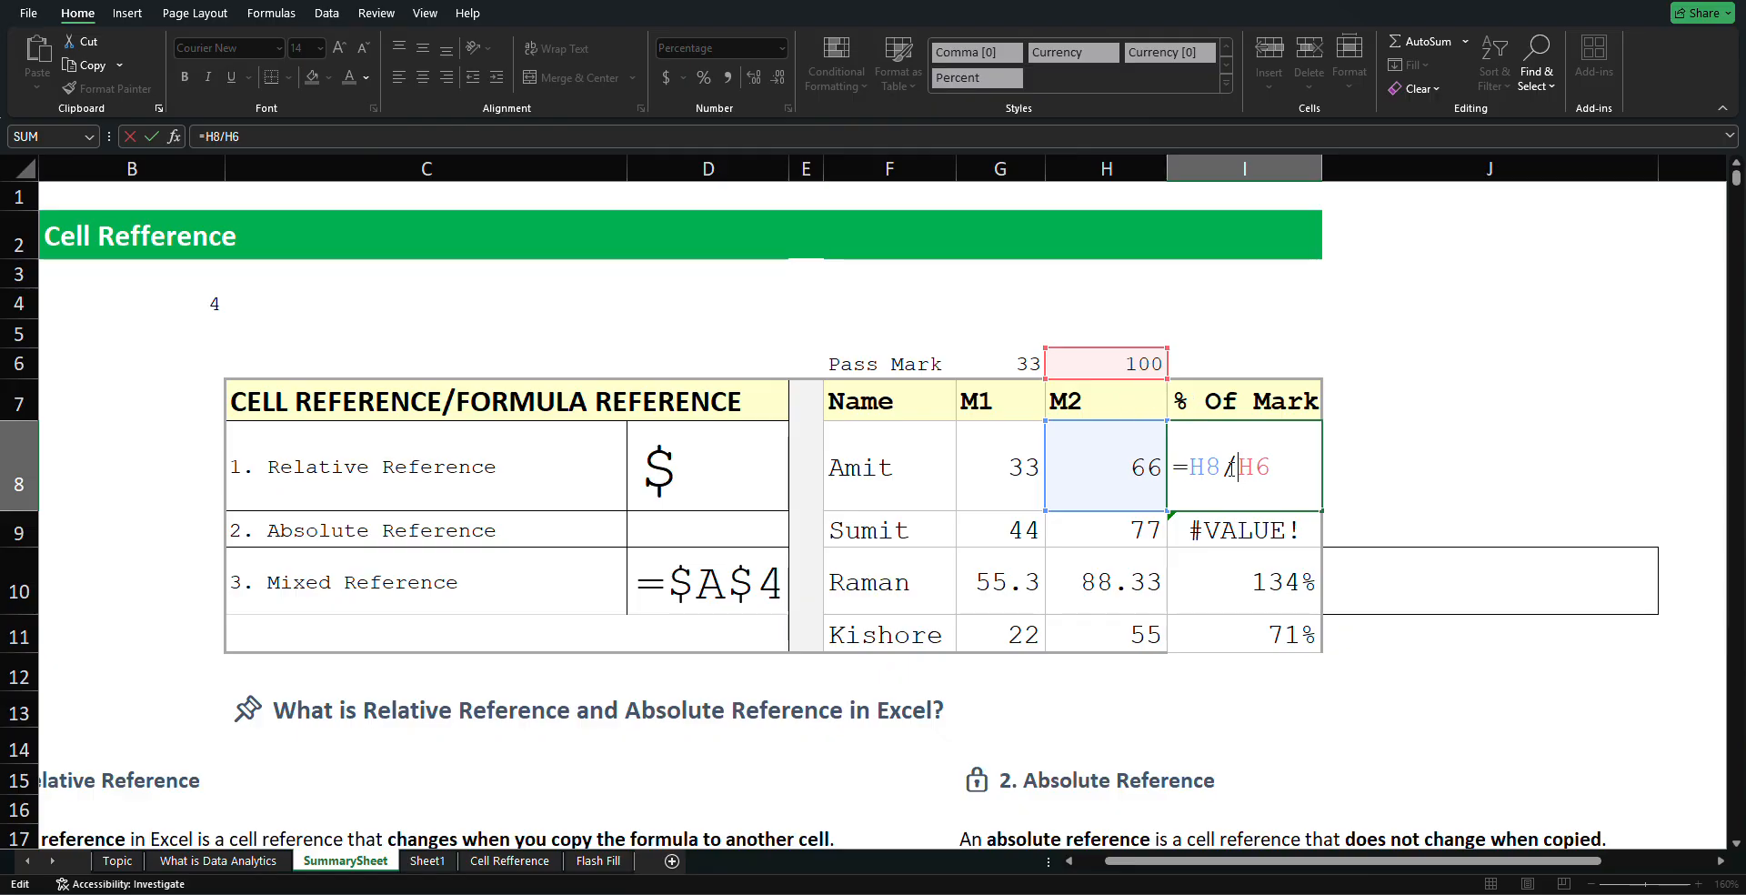
{"action": "left_click", "coordinate": [1302, 526]}
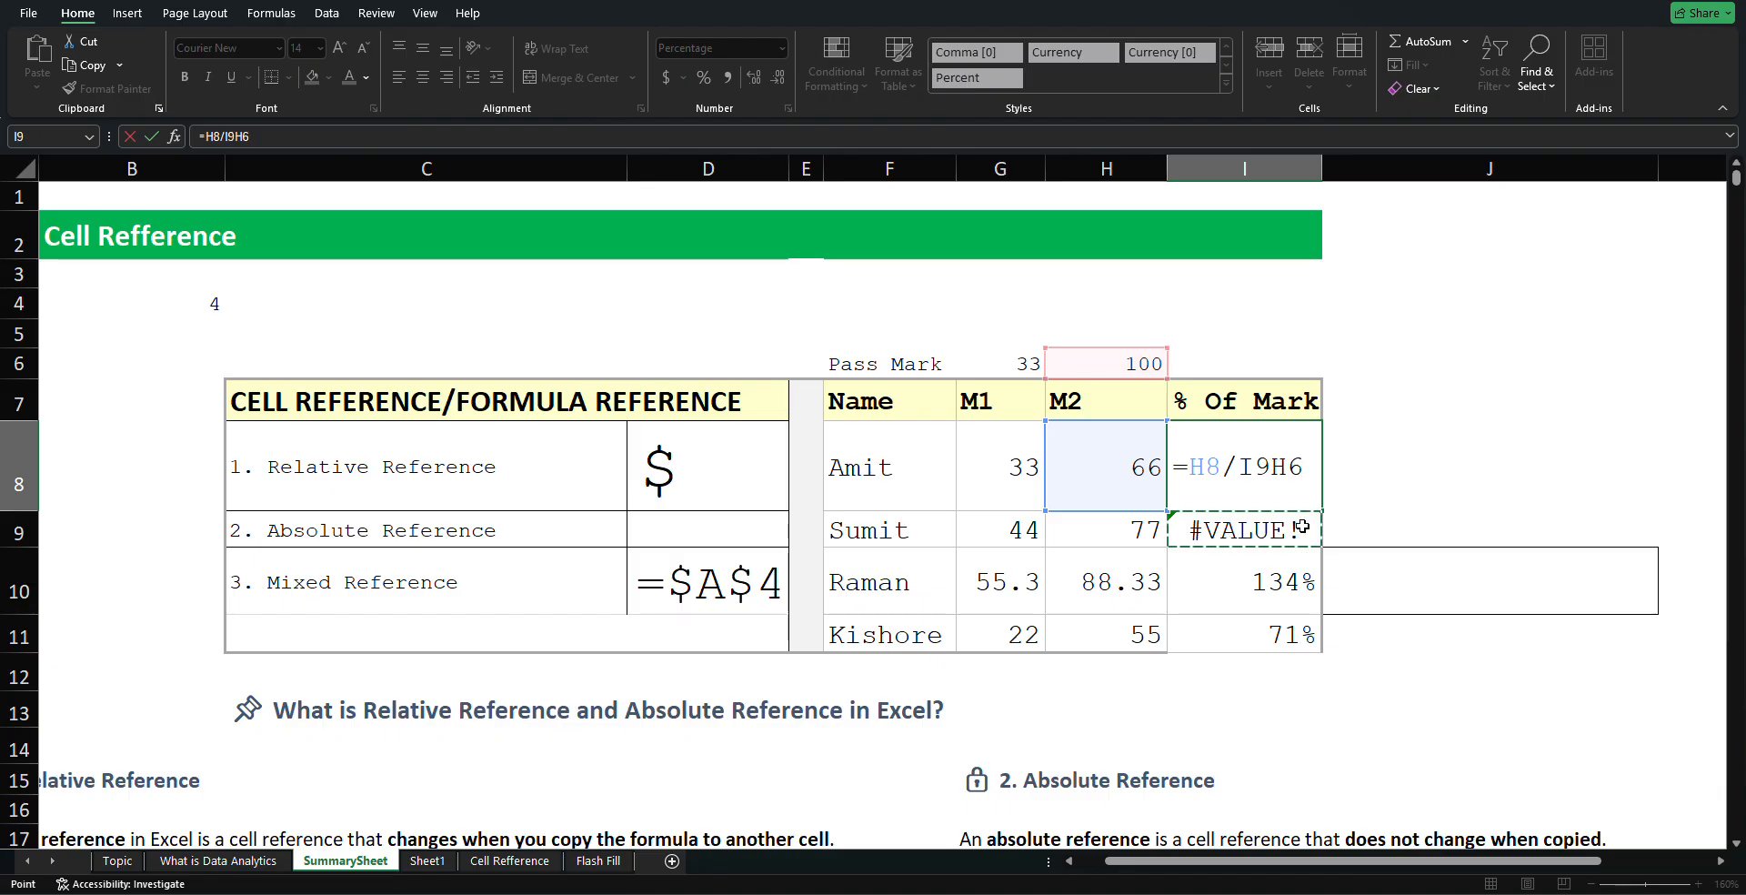
{"action": "left_click", "coordinate": [1206, 441]}
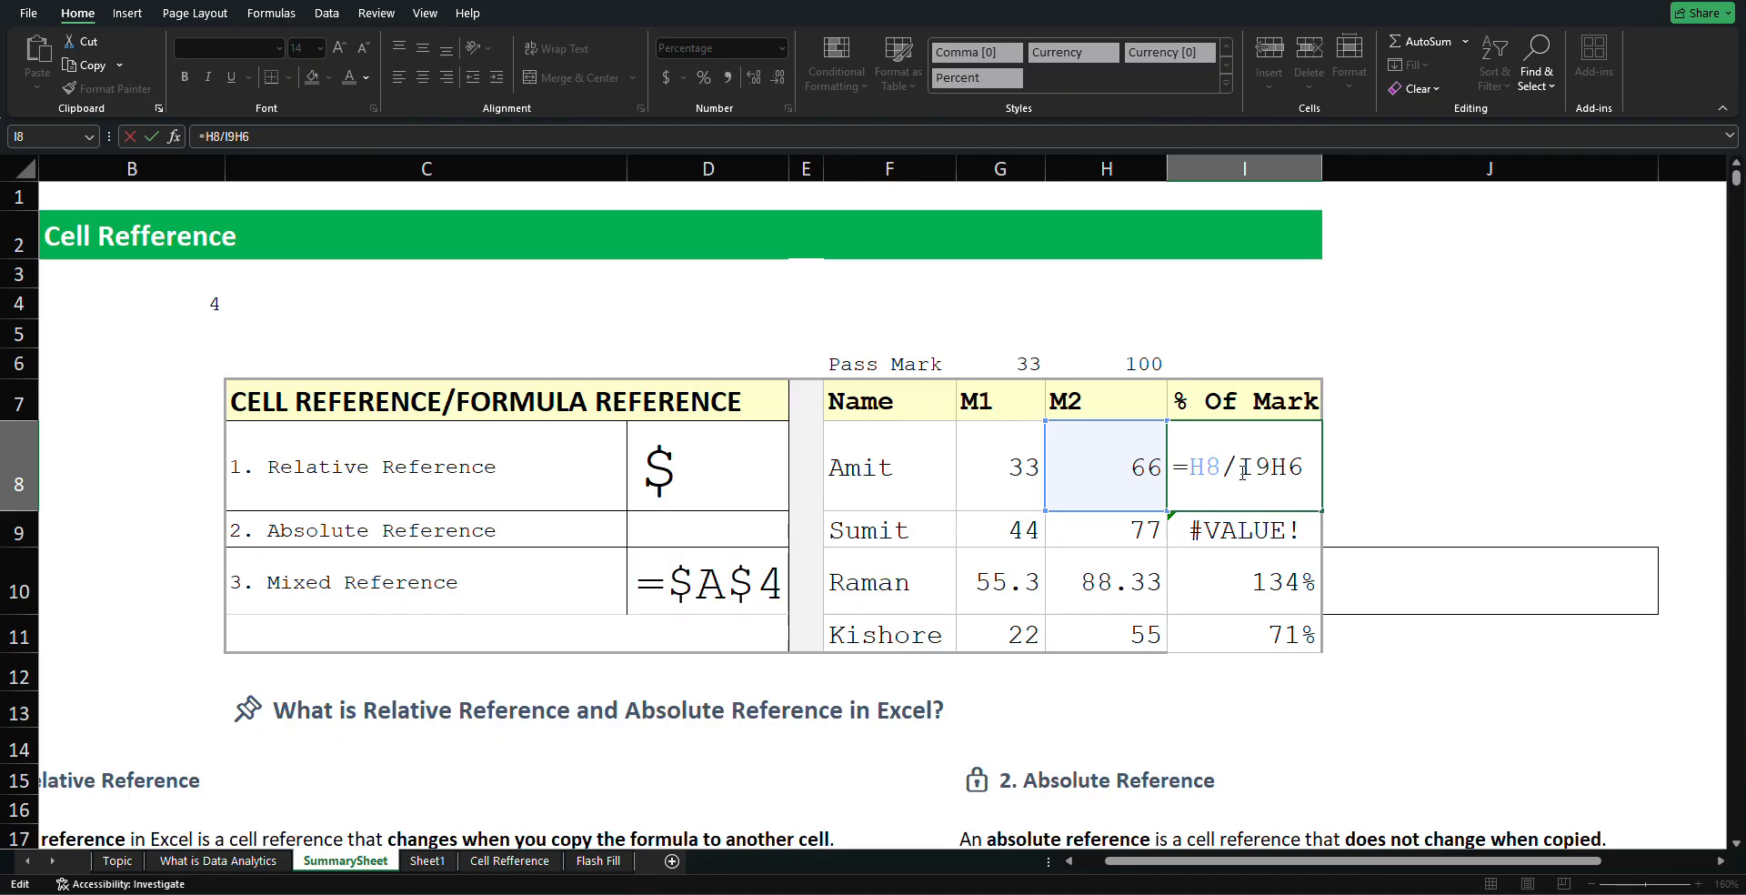
{"action": "key", "text": "BackSpace"}
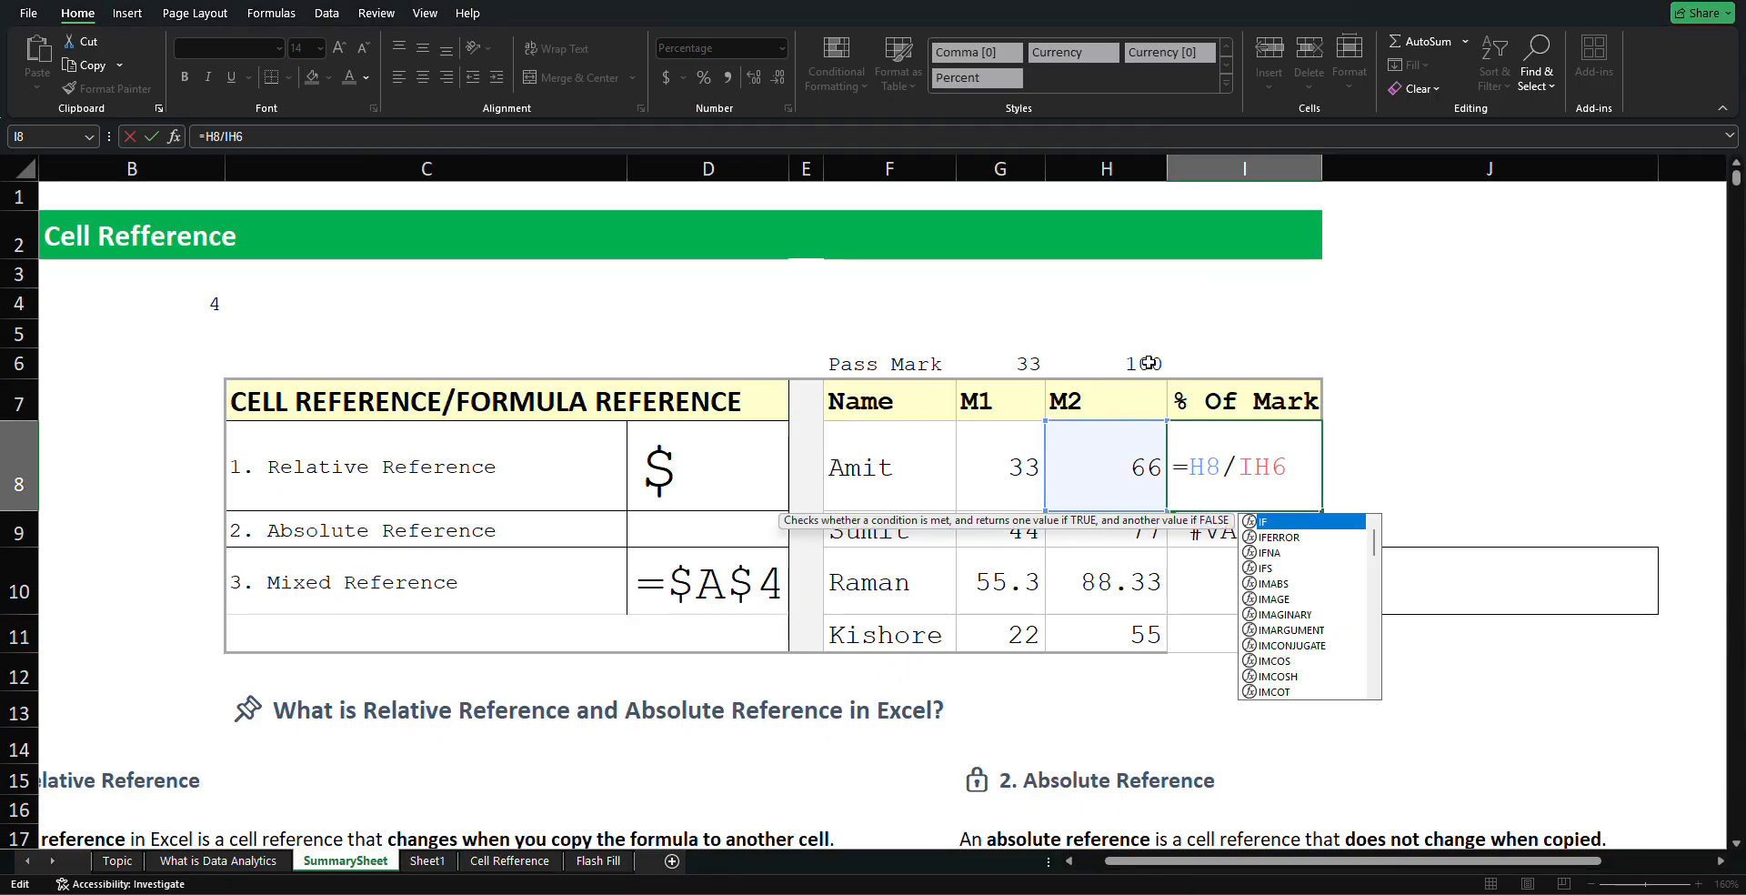
Clear the #DIV/0! and #VALUE! errors and remaining percentages from I8:I11
{"action": "left_click", "coordinate": [1149, 362]}
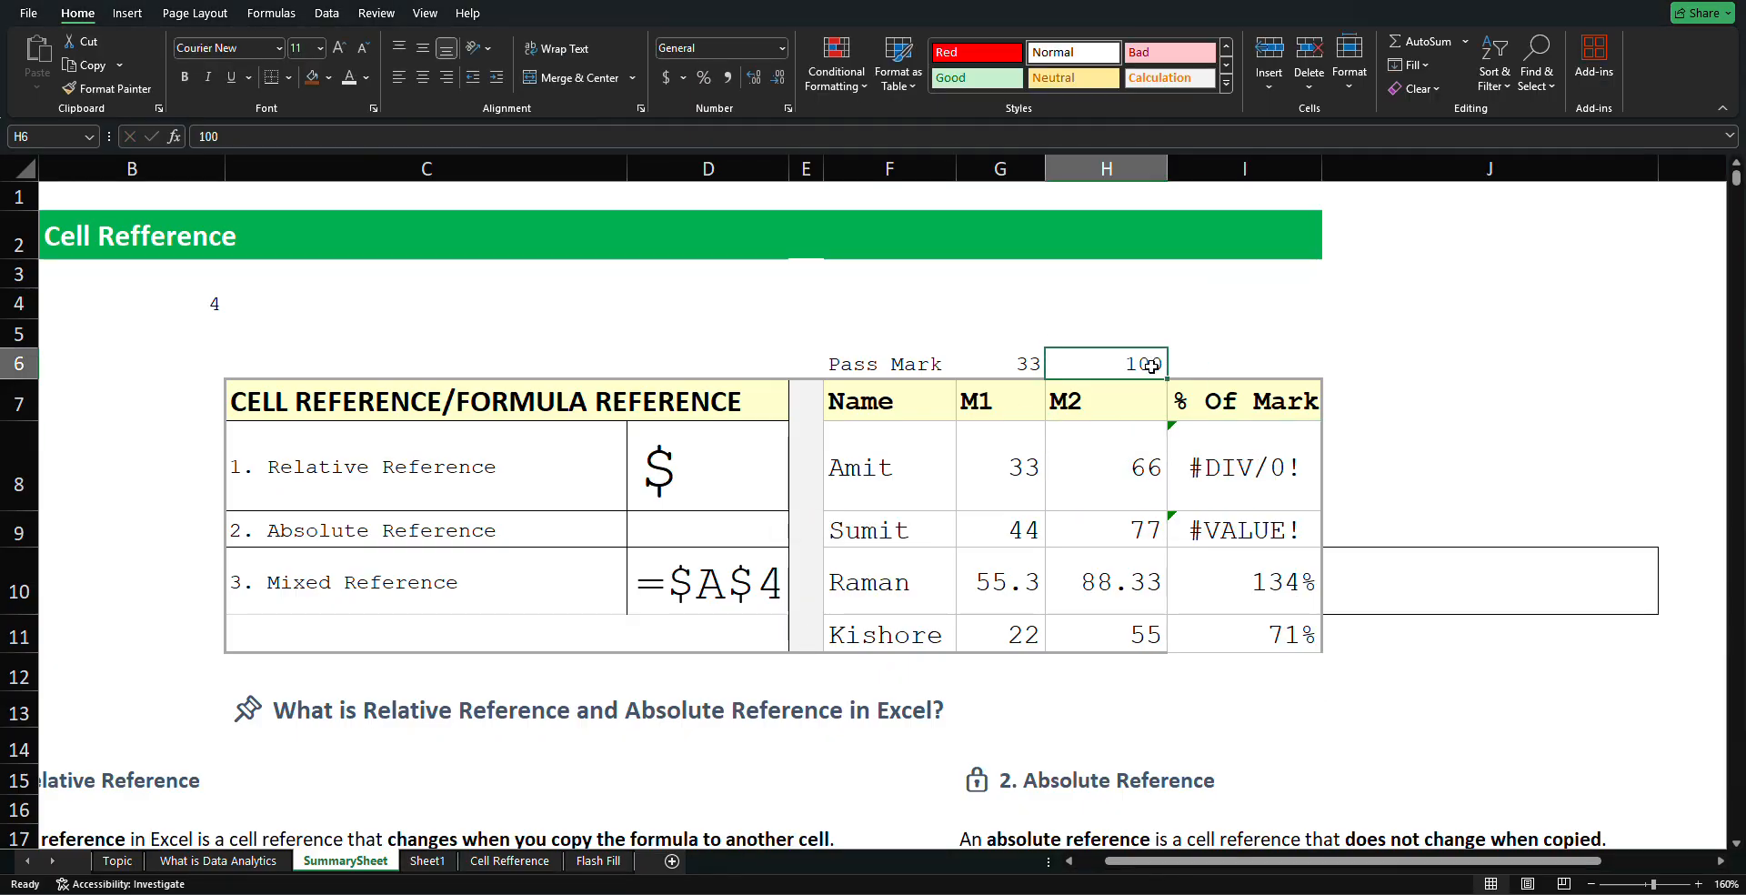
{"action": "left_click", "coordinate": [1201, 409]}
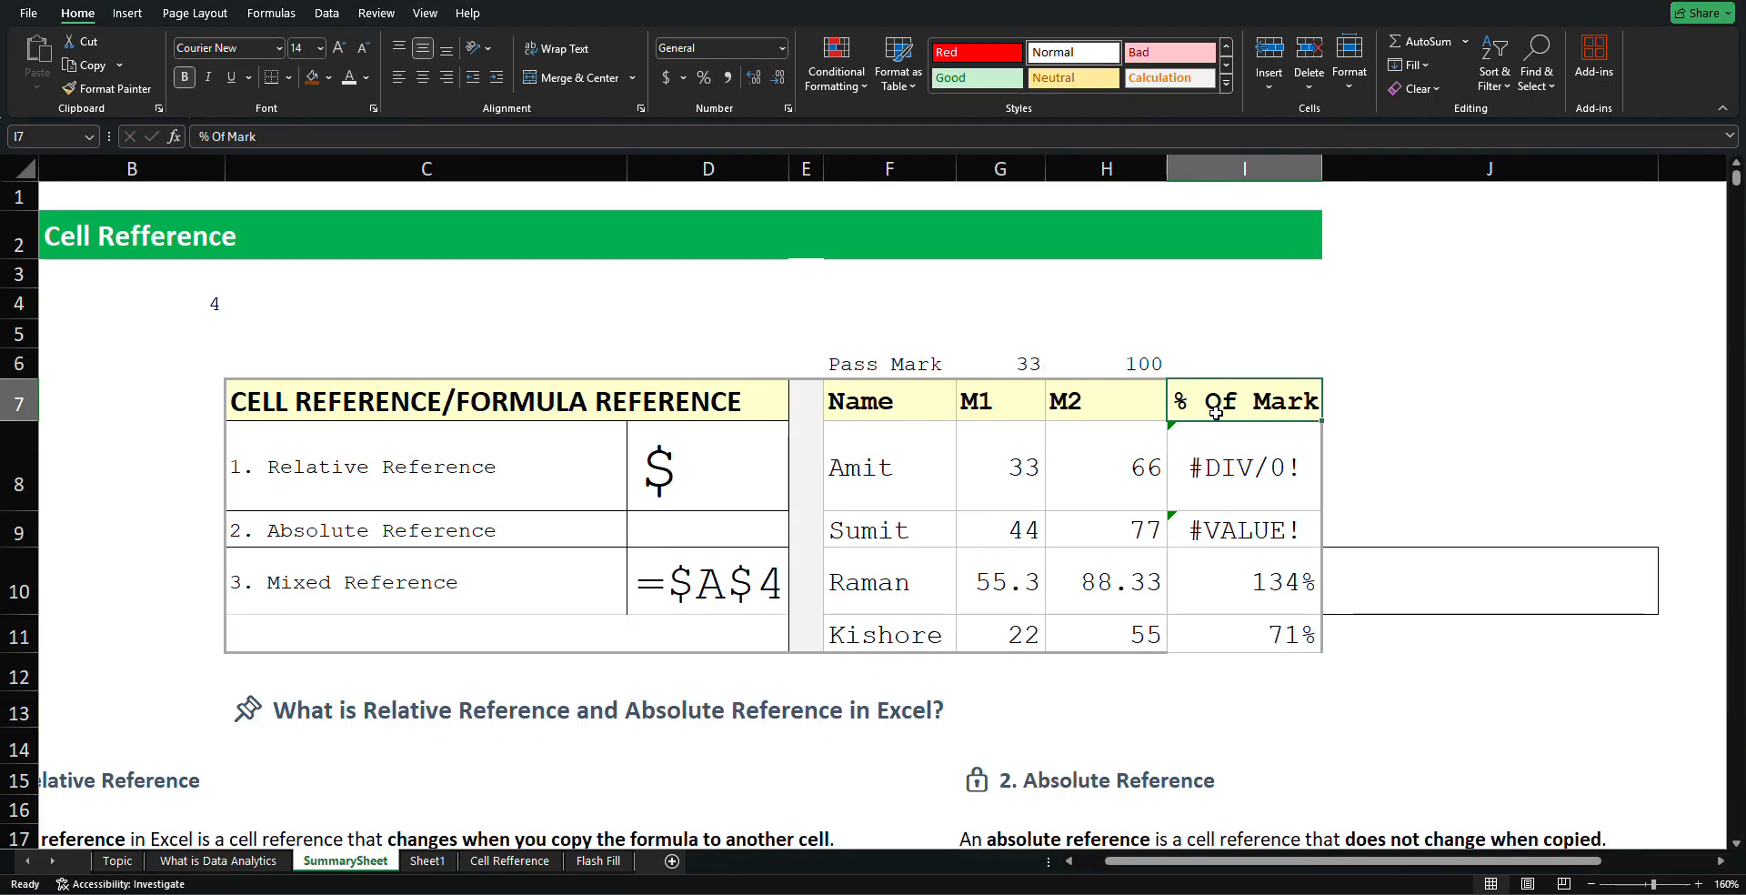
{"action": "left_click_drag", "start_coordinate": [1215, 428], "coordinate": [1269, 487]}
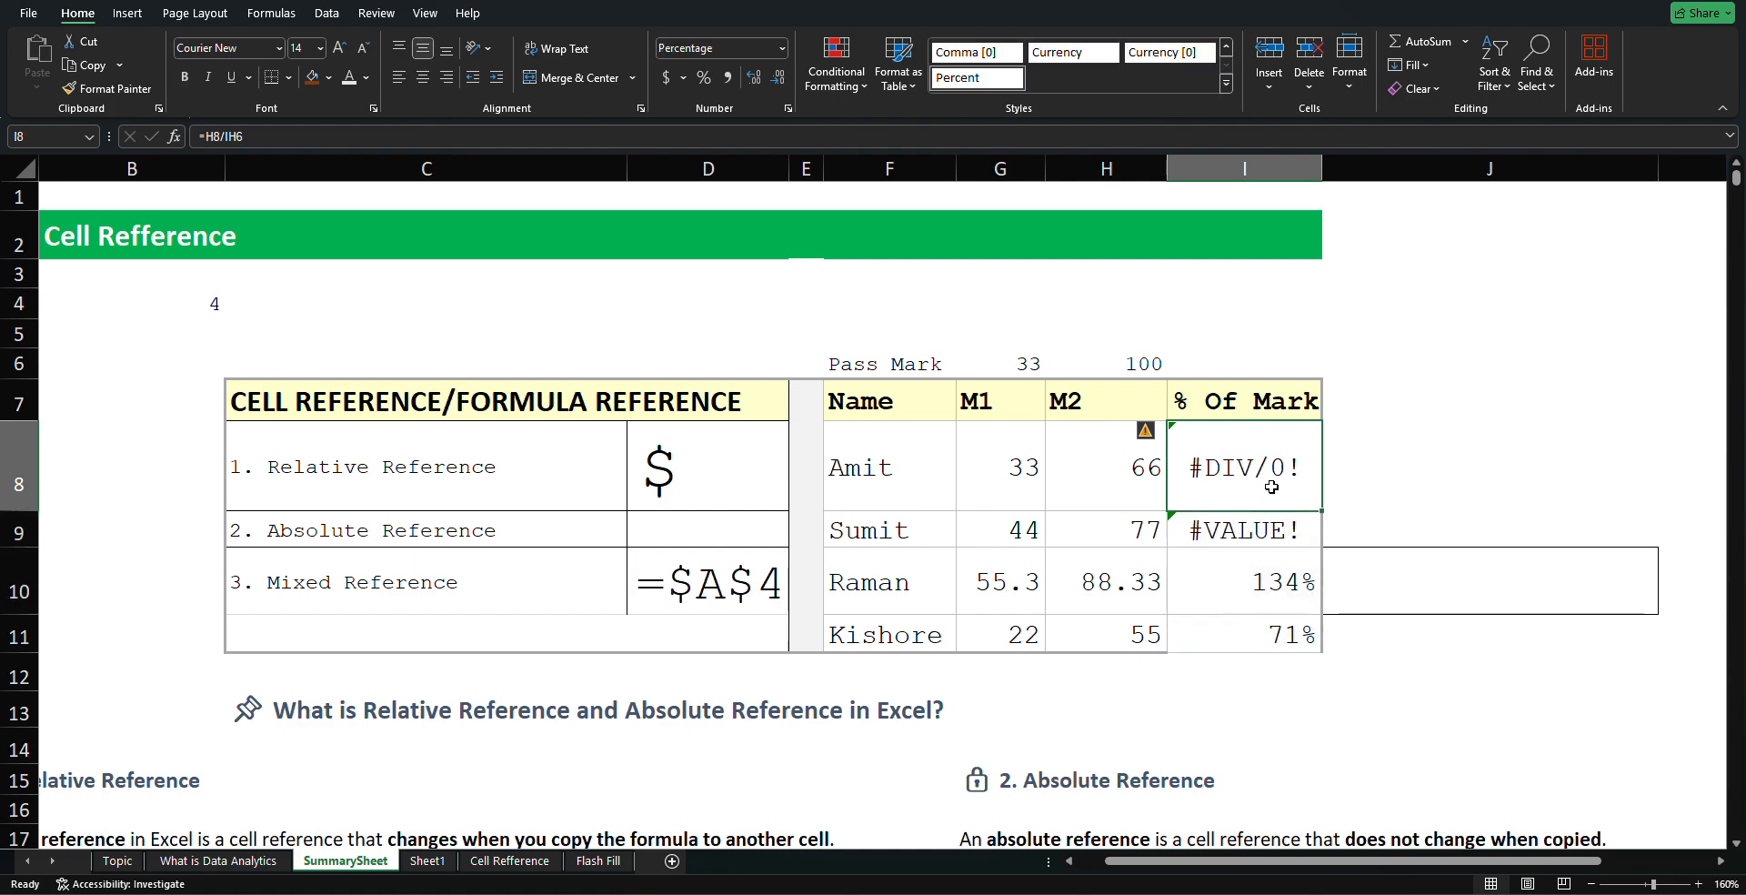
{"action": "key", "text": "Delete"}
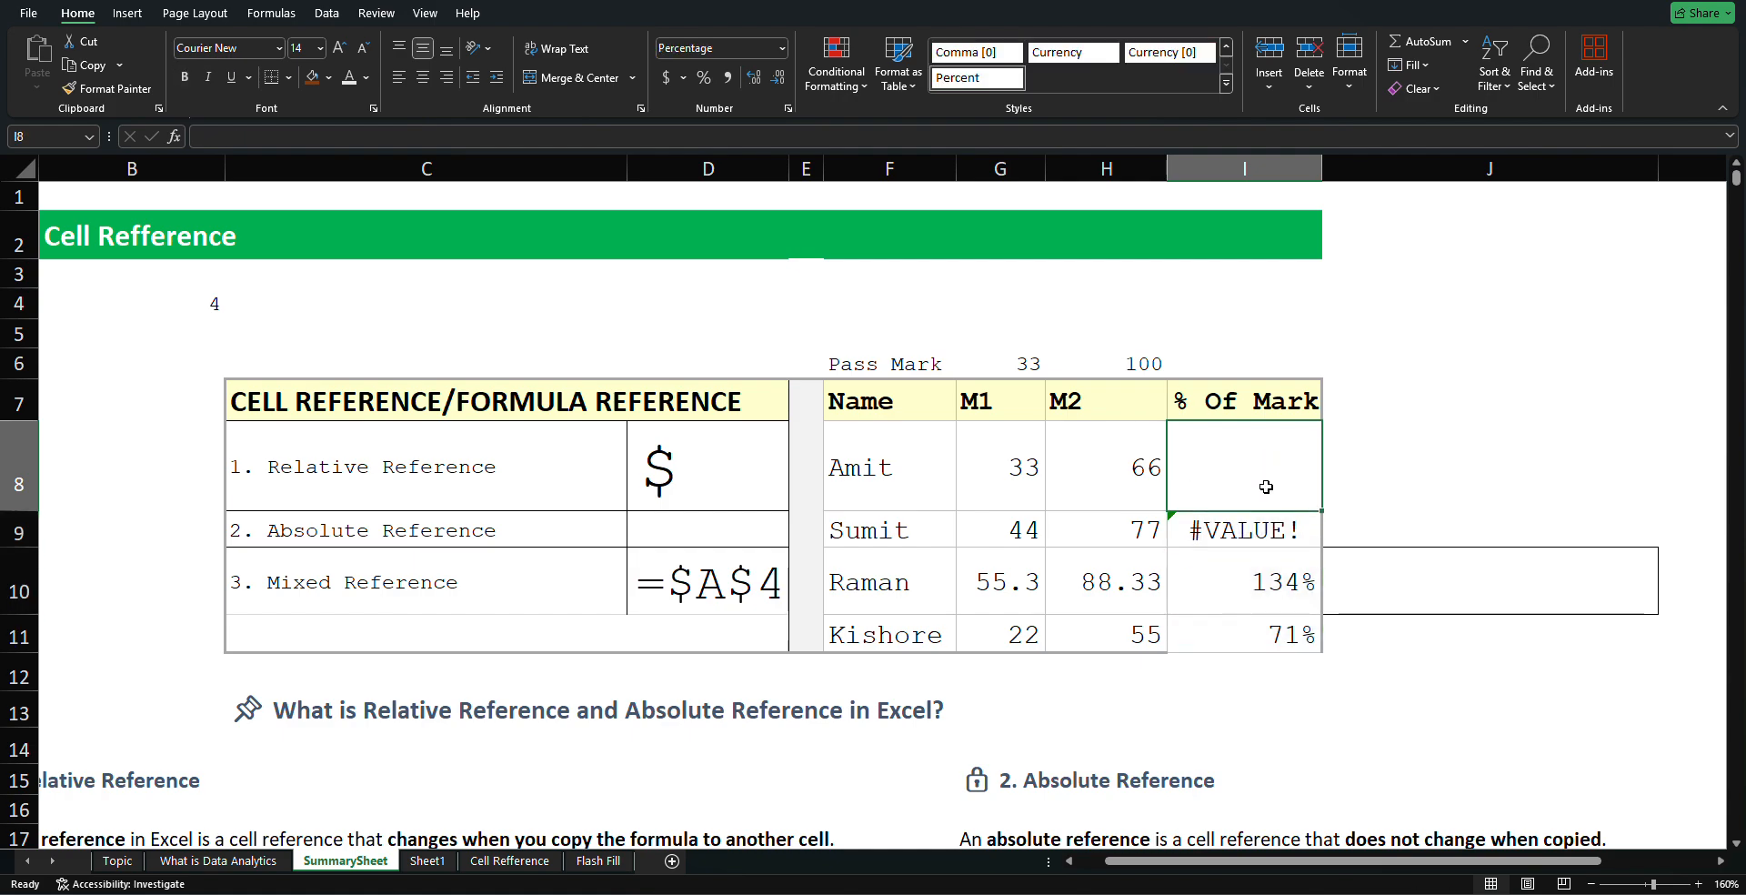
{"action": "left_click", "coordinate": [1256, 534]}
{"action": "key", "text": "Delete"}
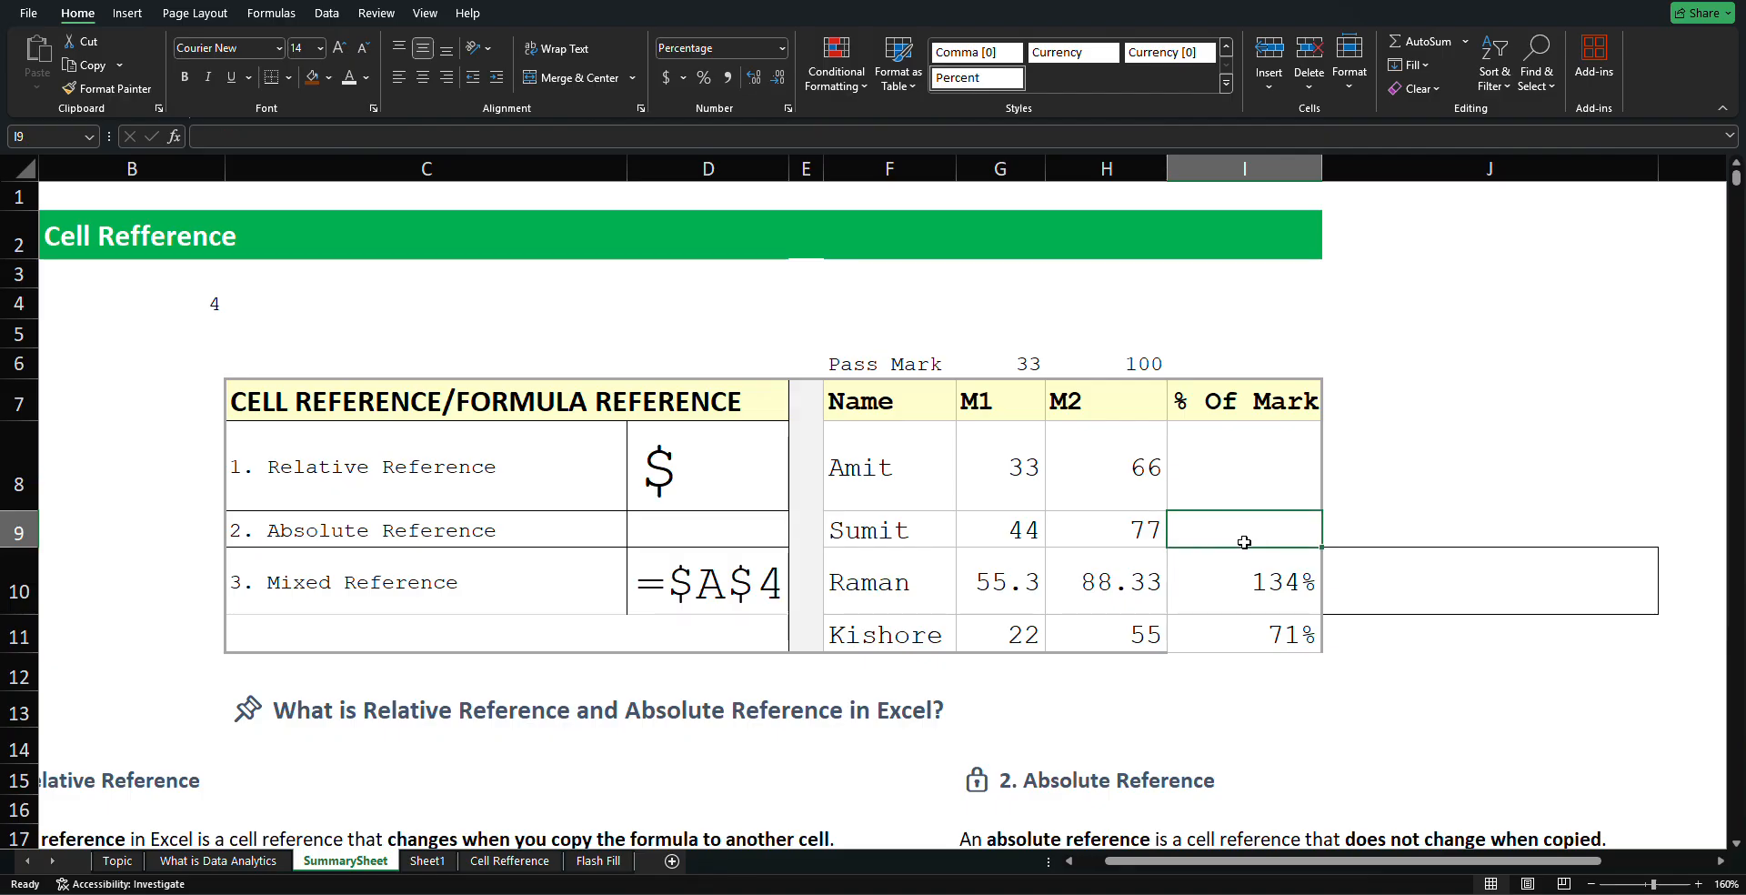
{"action": "left_click_drag", "start_coordinate": [1251, 459], "coordinate": [1269, 617]}
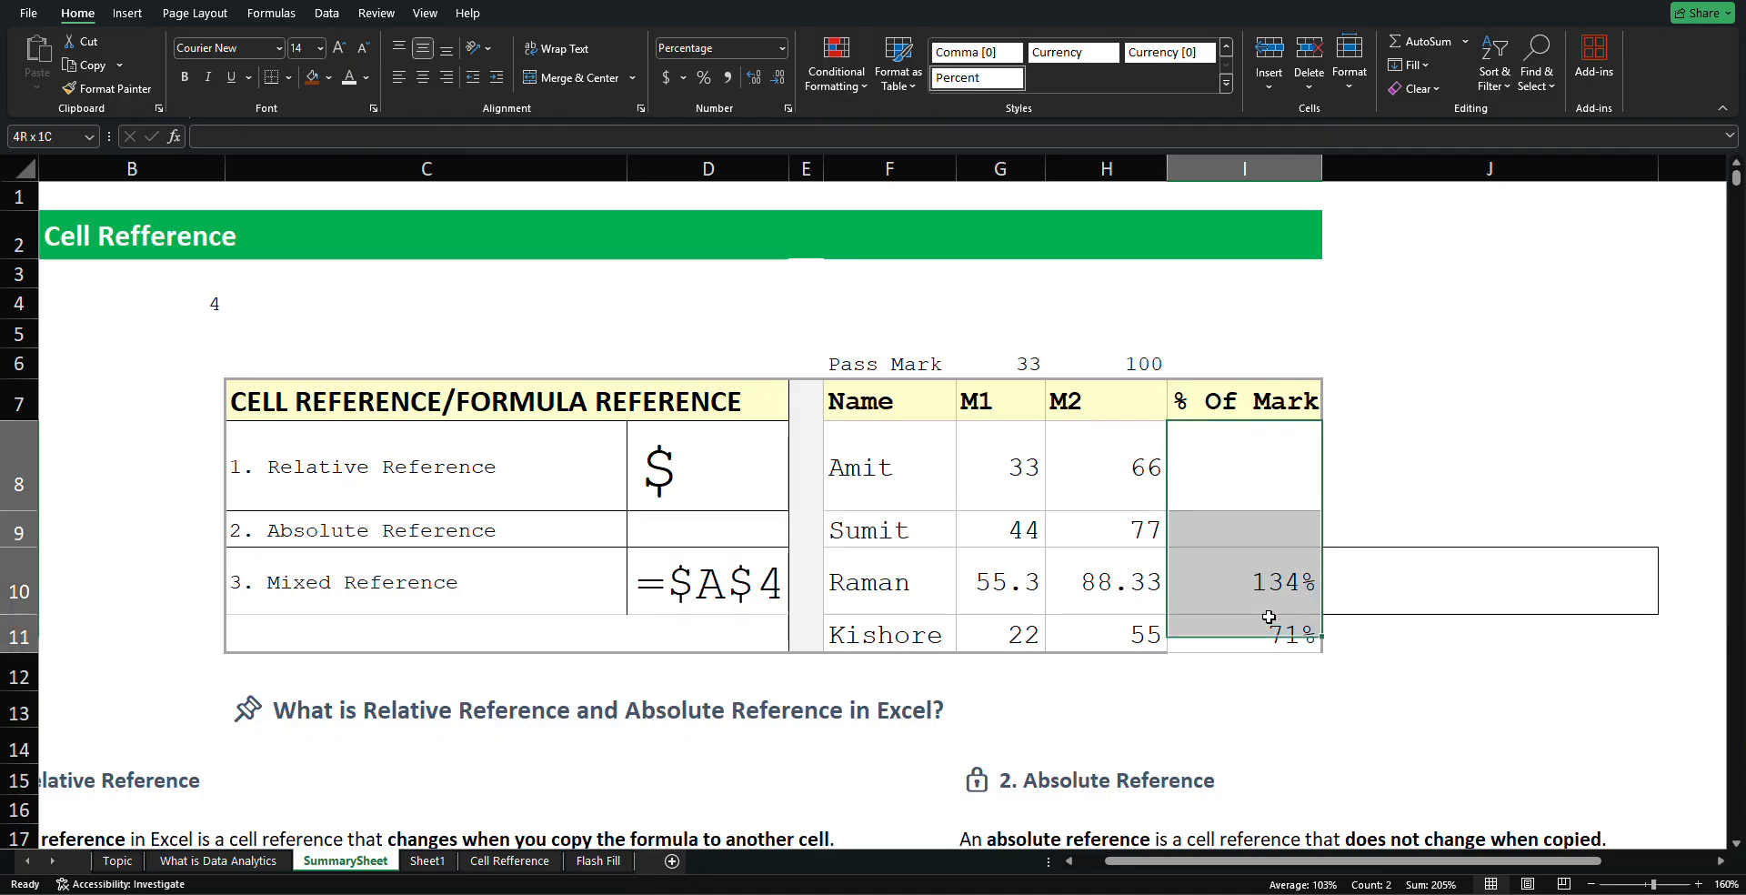
{"action": "key", "text": "Delete"}
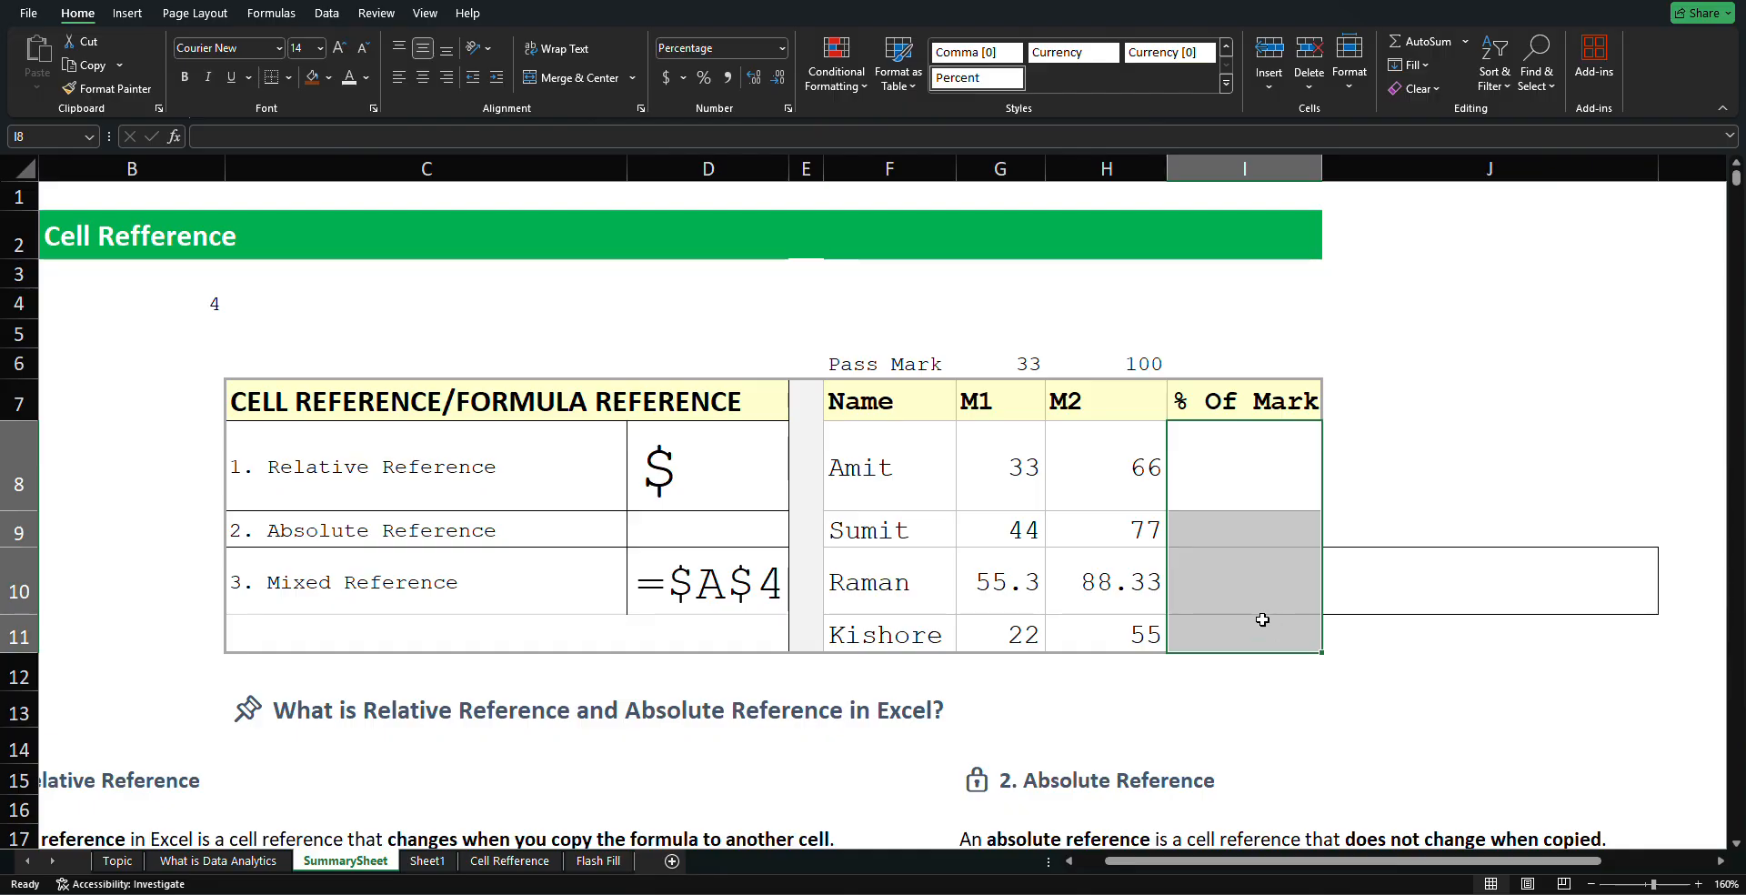
Point out the pass mark total of 100 and select I8 for a new formula
{"action": "left_click", "coordinate": [1443, 326]}
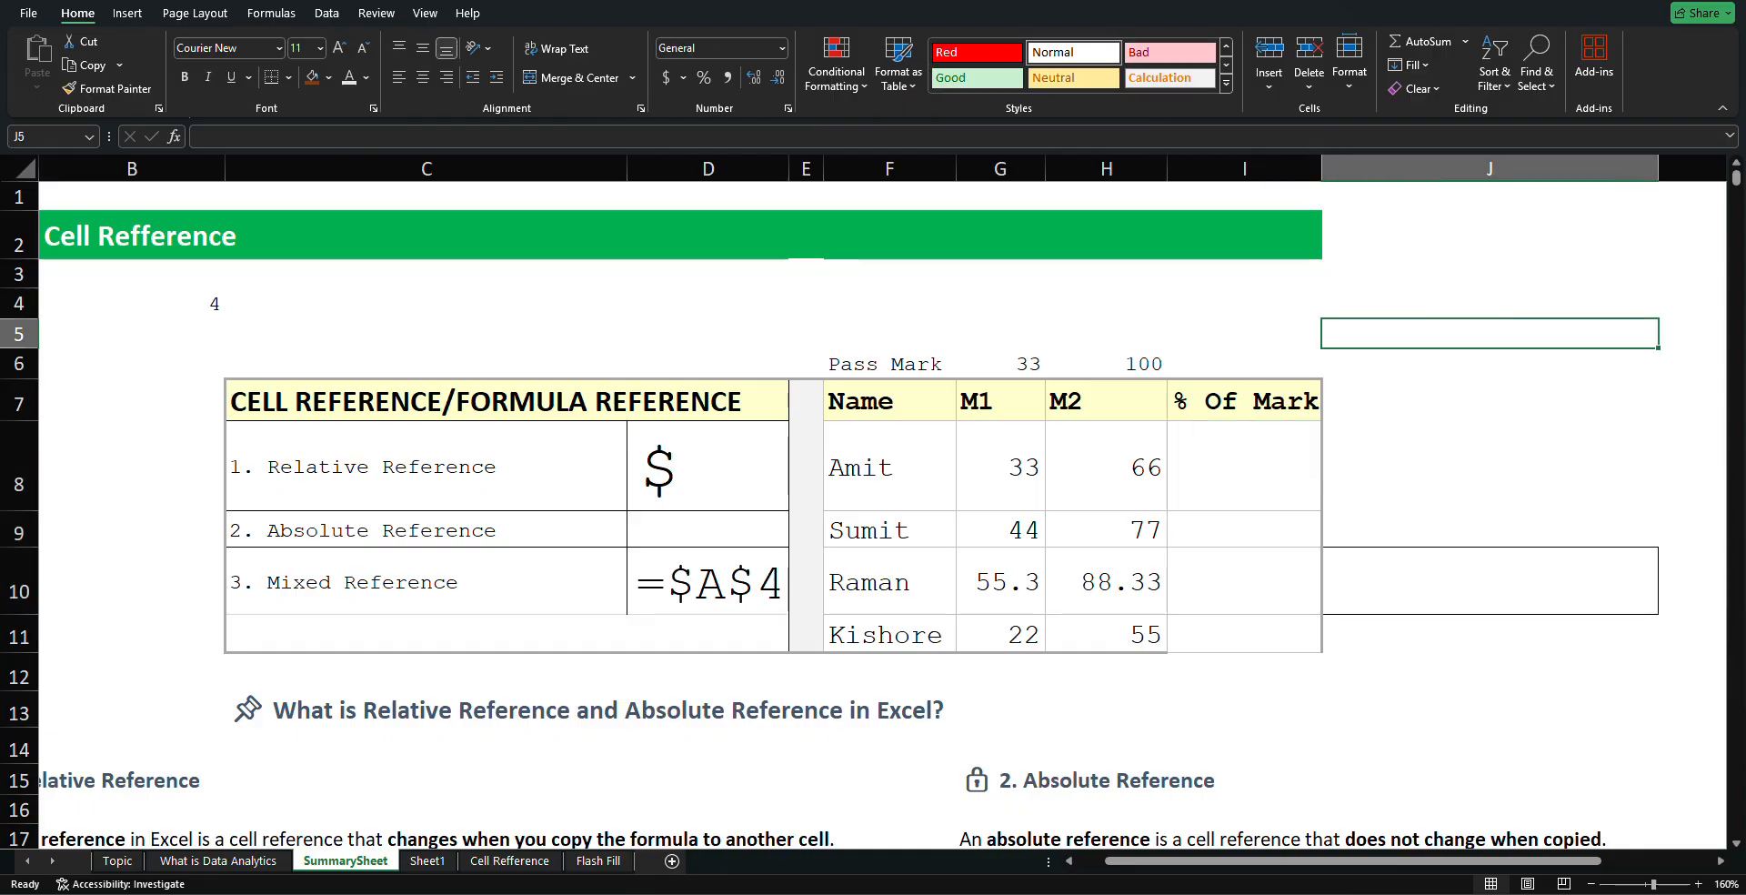
{"action": "left_click", "coordinate": [1125, 363]}
{"action": "left_click", "coordinate": [1182, 448]}
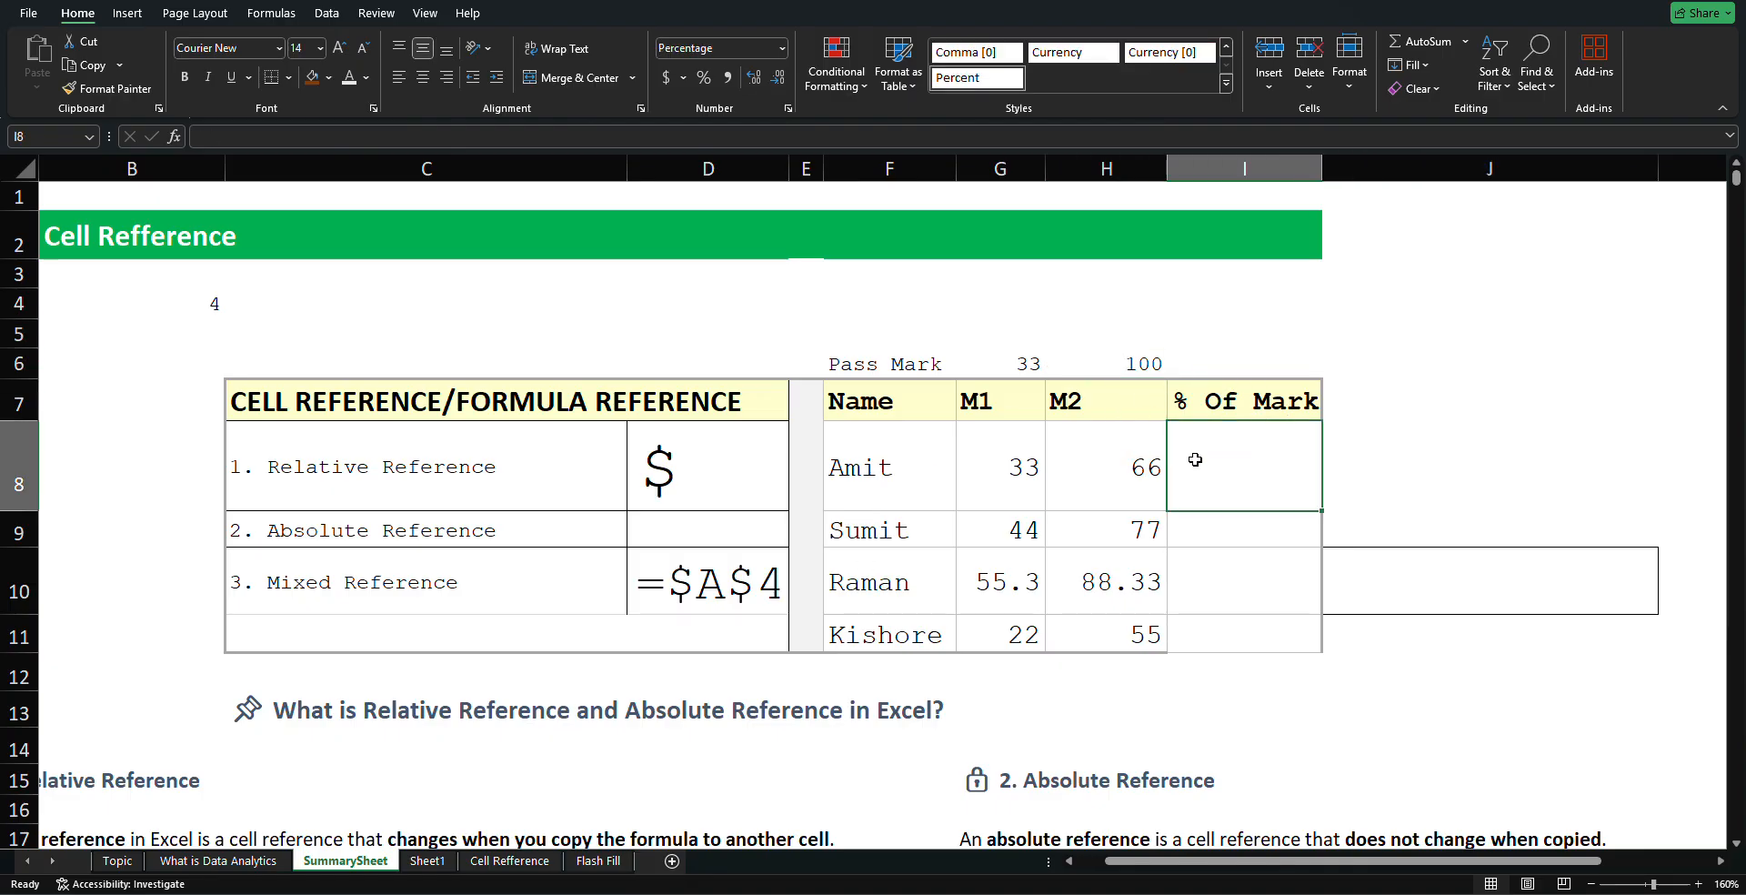
Enter =H8/$H$6 in I8 so Amit's % Of Mark shows 66%
{"action": "double_click", "coordinate": [1195, 459]}
{"action": "type", "text": "="}
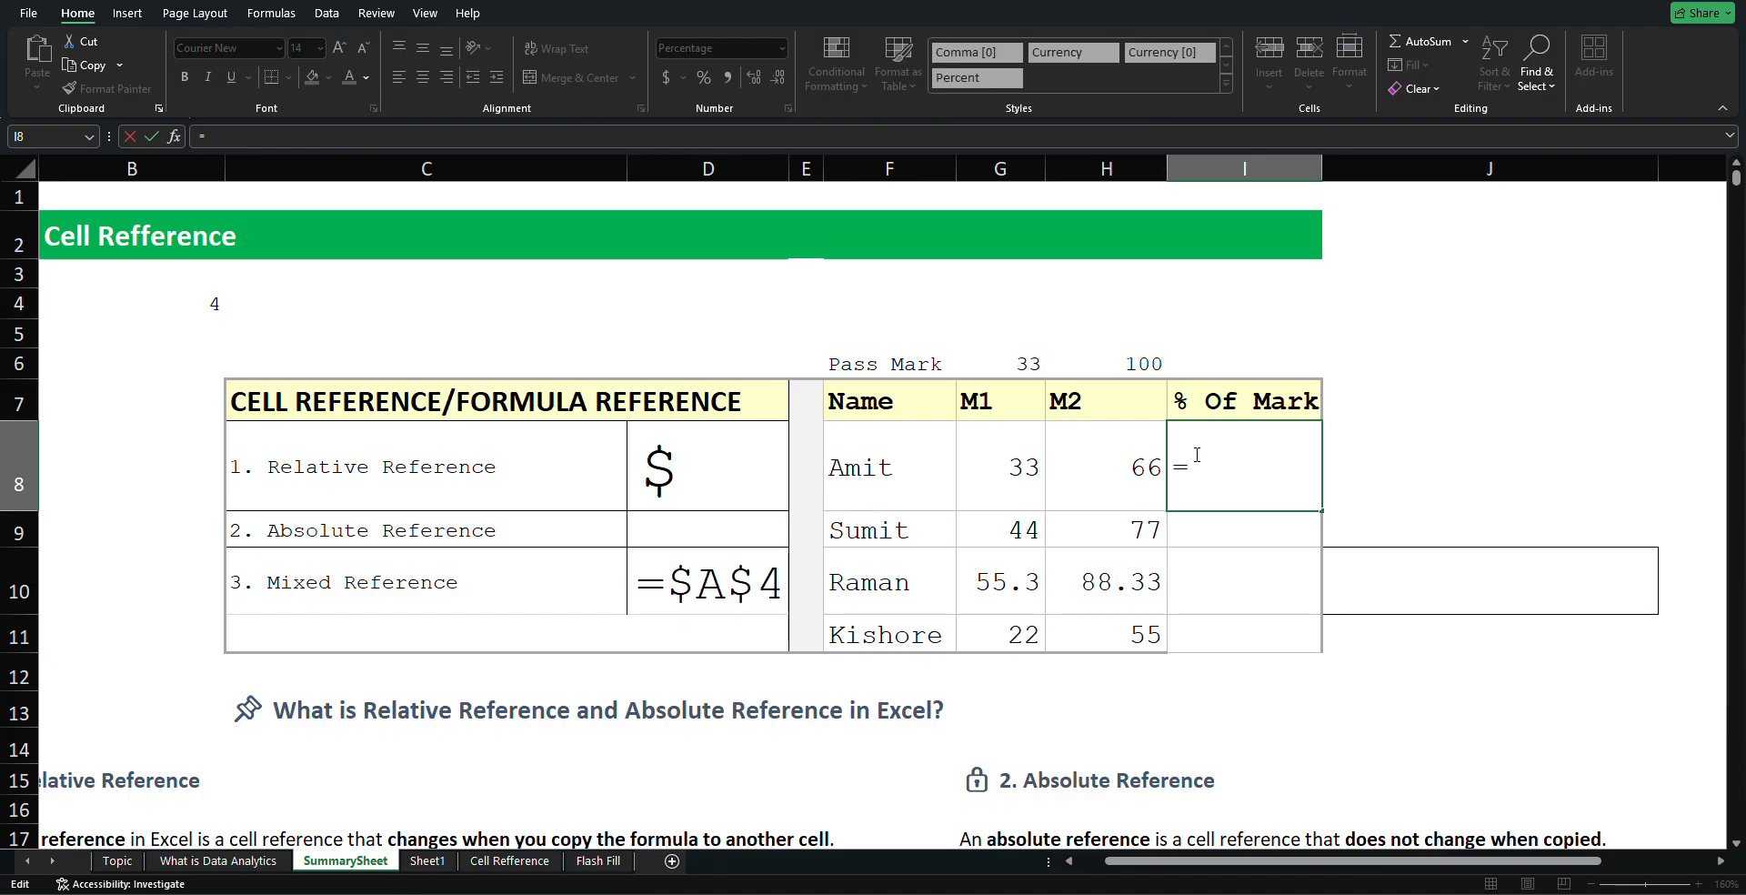
{"action": "left_click", "coordinate": [1100, 445]}
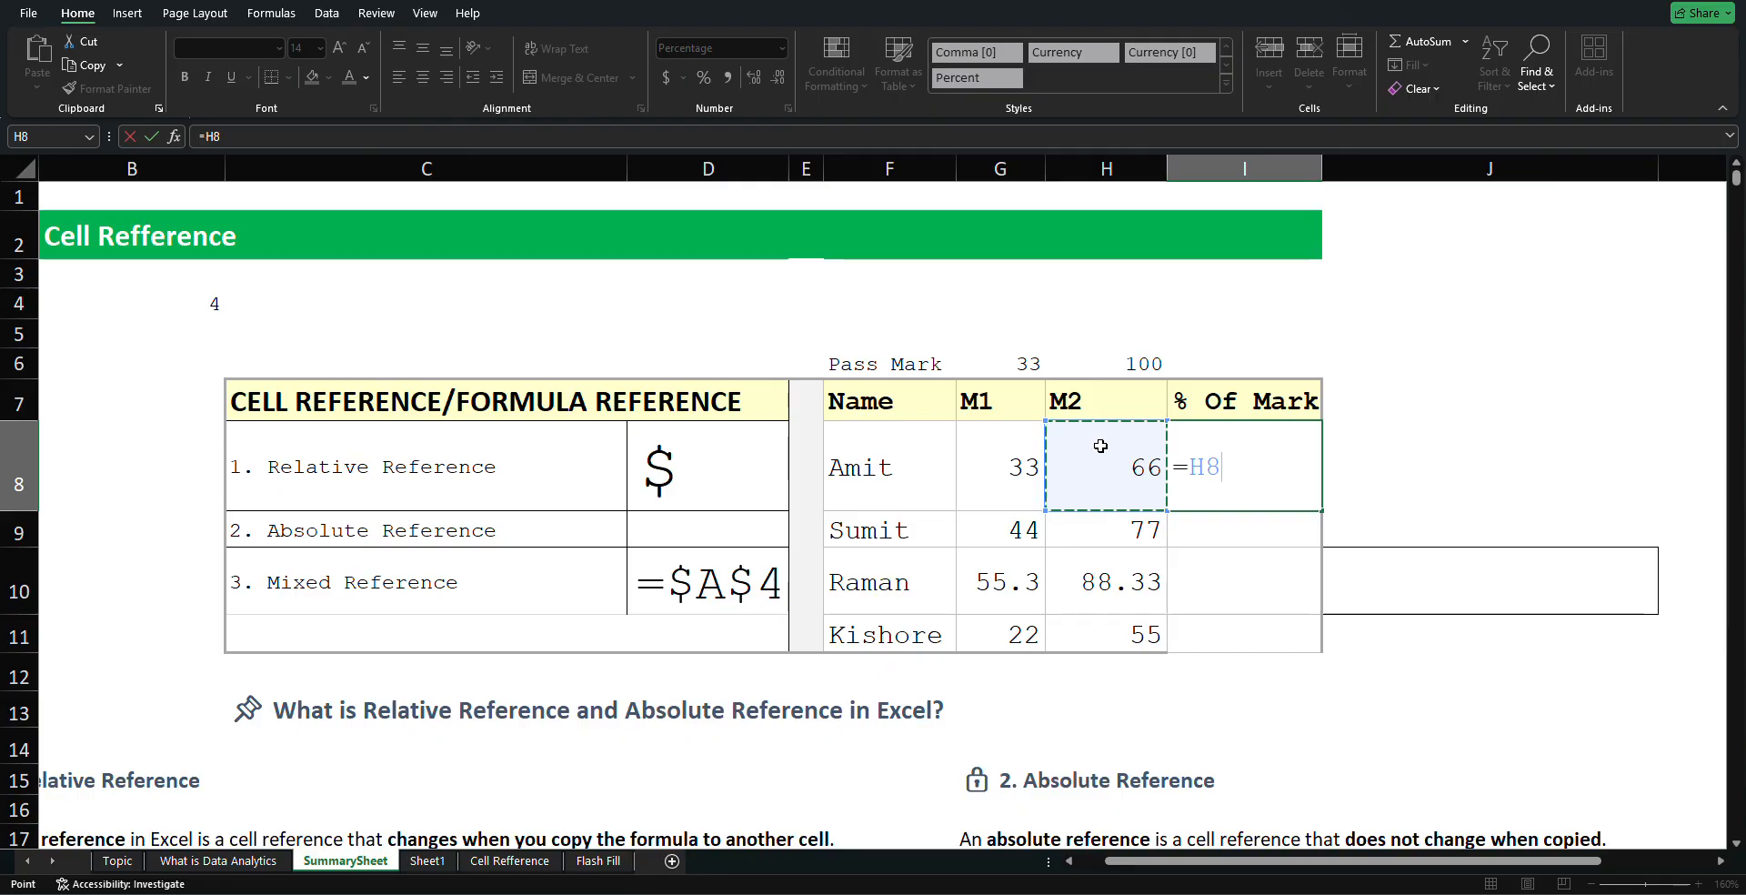
{"action": "type", "text": "/"}
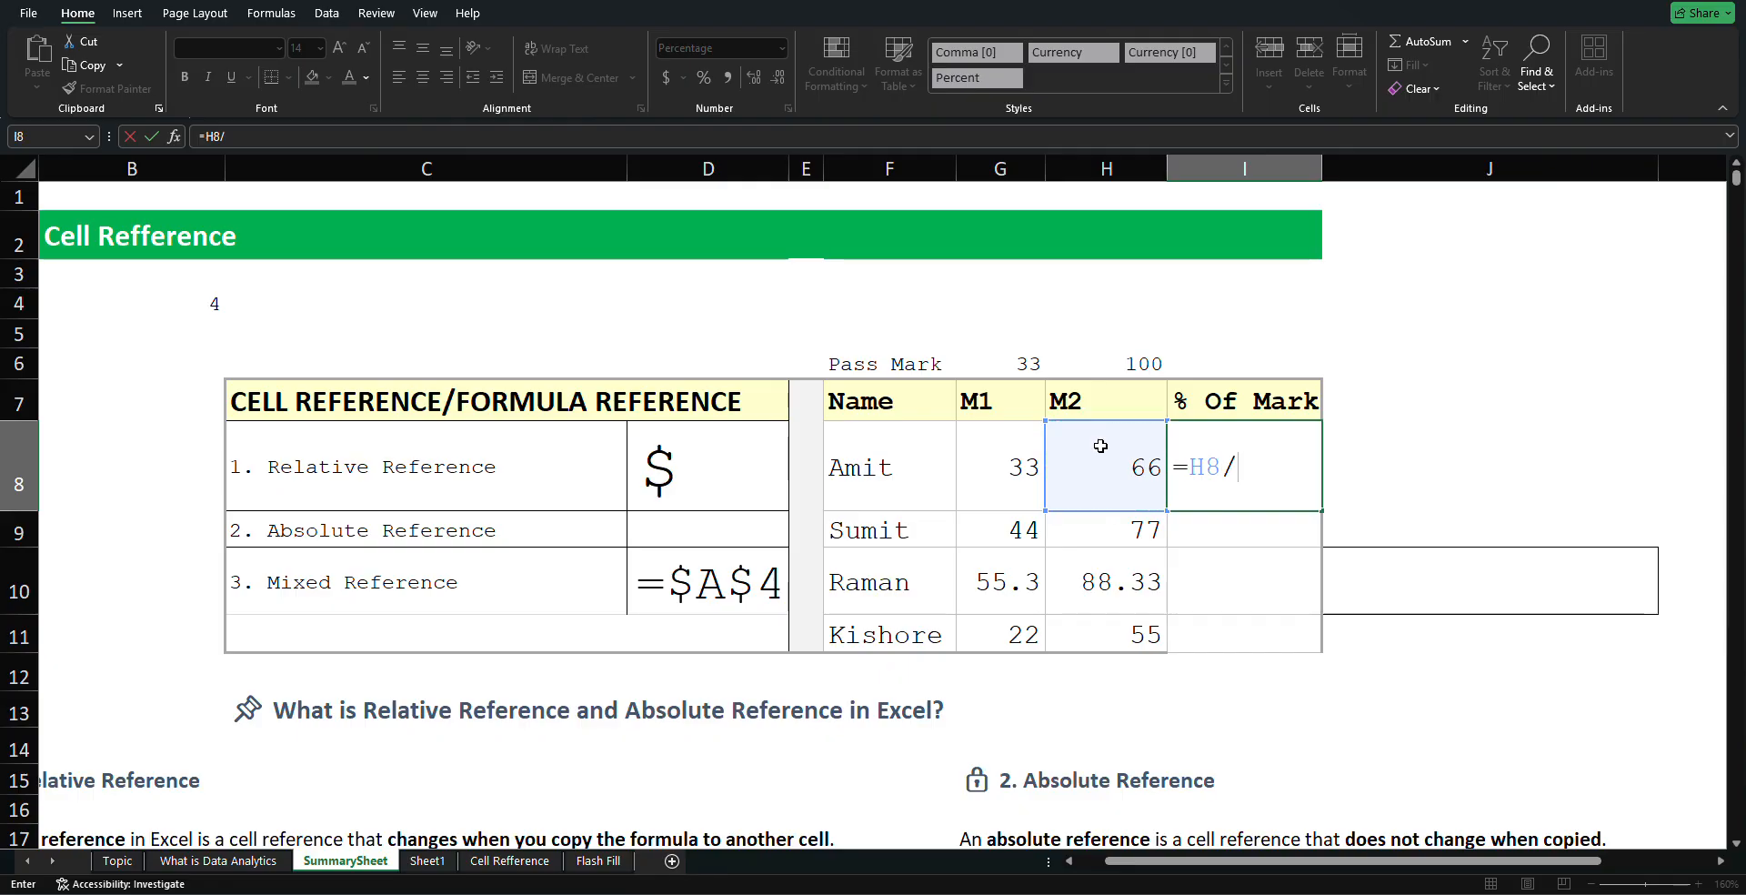
{"action": "left_click", "coordinate": [1132, 368]}
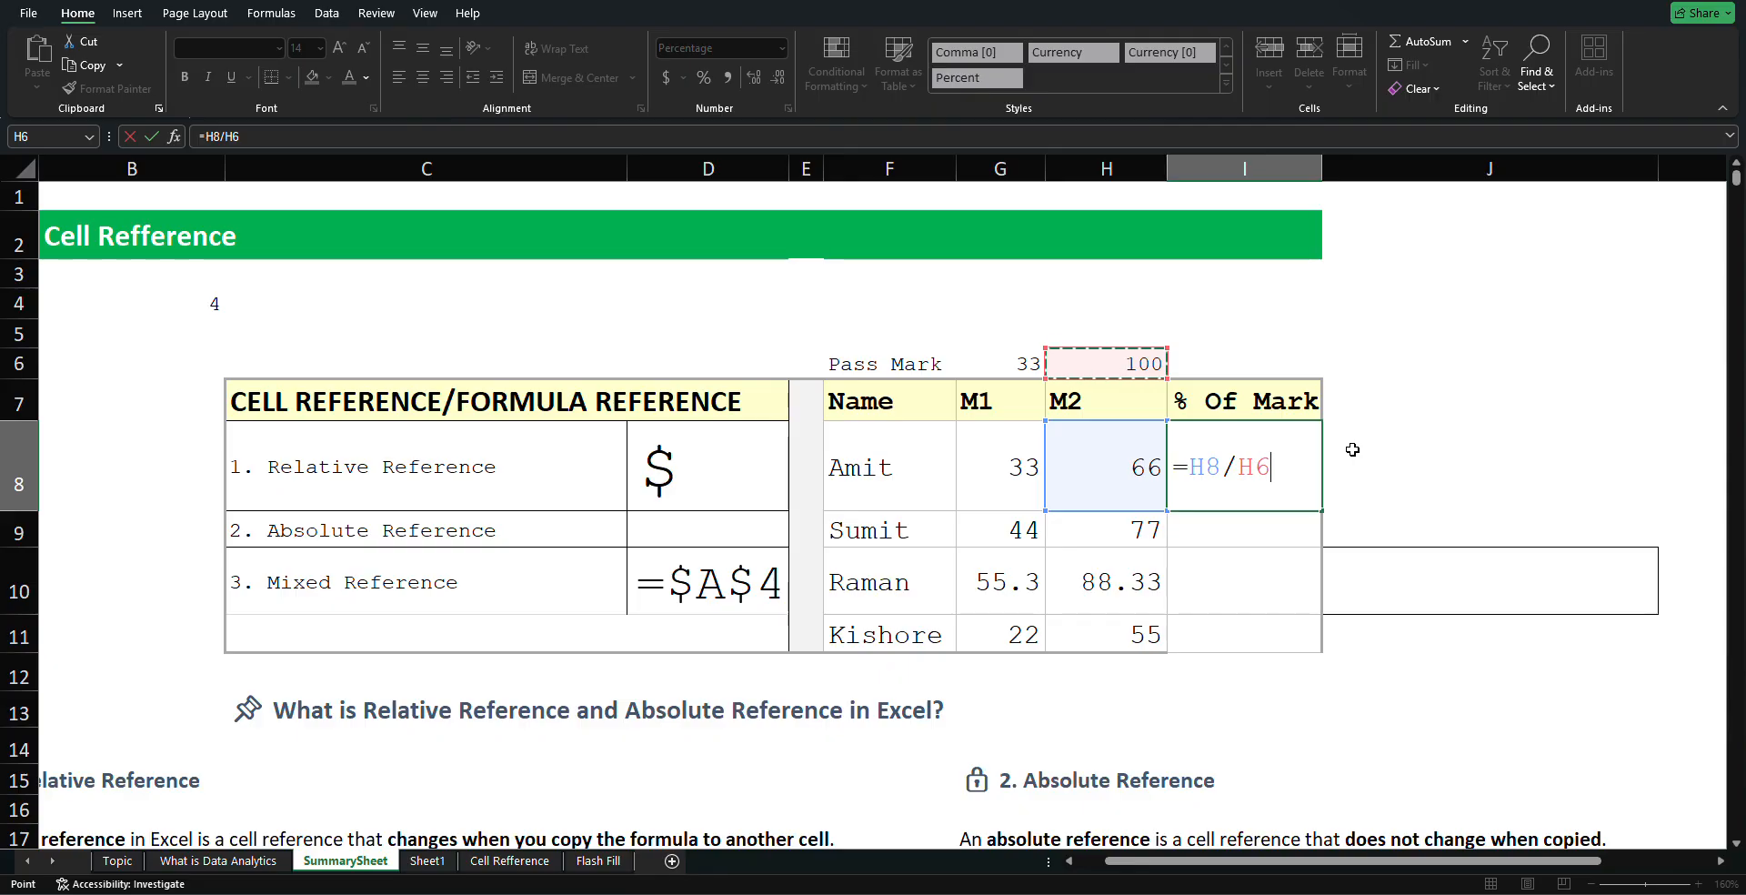
{"action": "key", "text": "F4"}
{"action": "key", "text": "Return"}
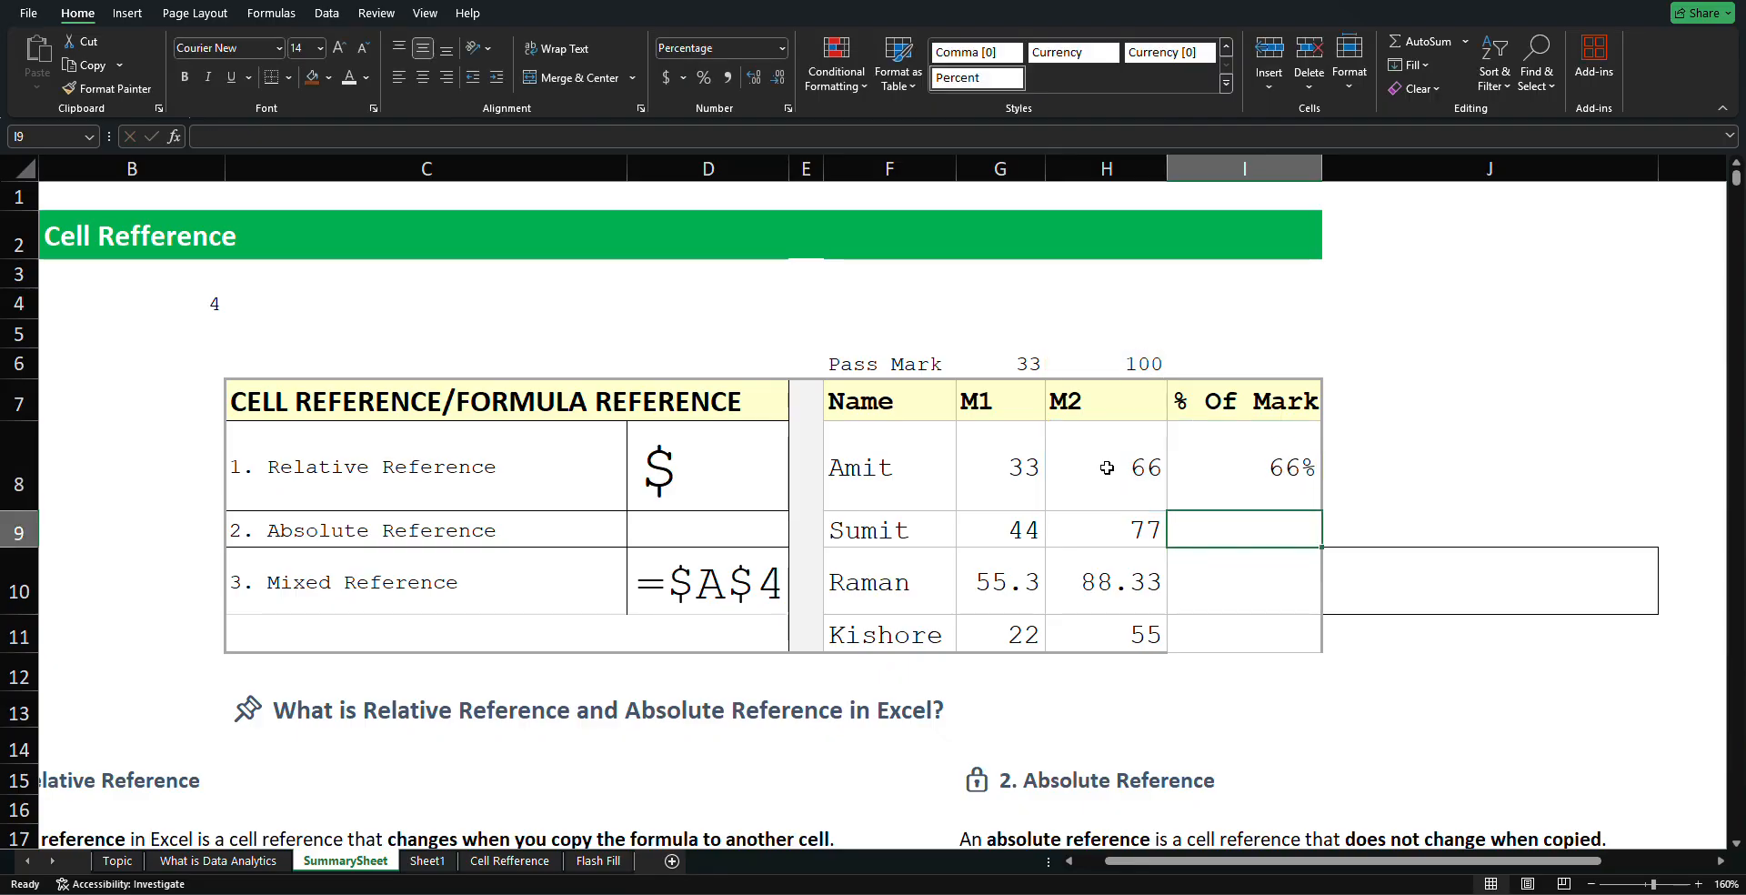
{"action": "left_click", "coordinate": [1306, 479]}
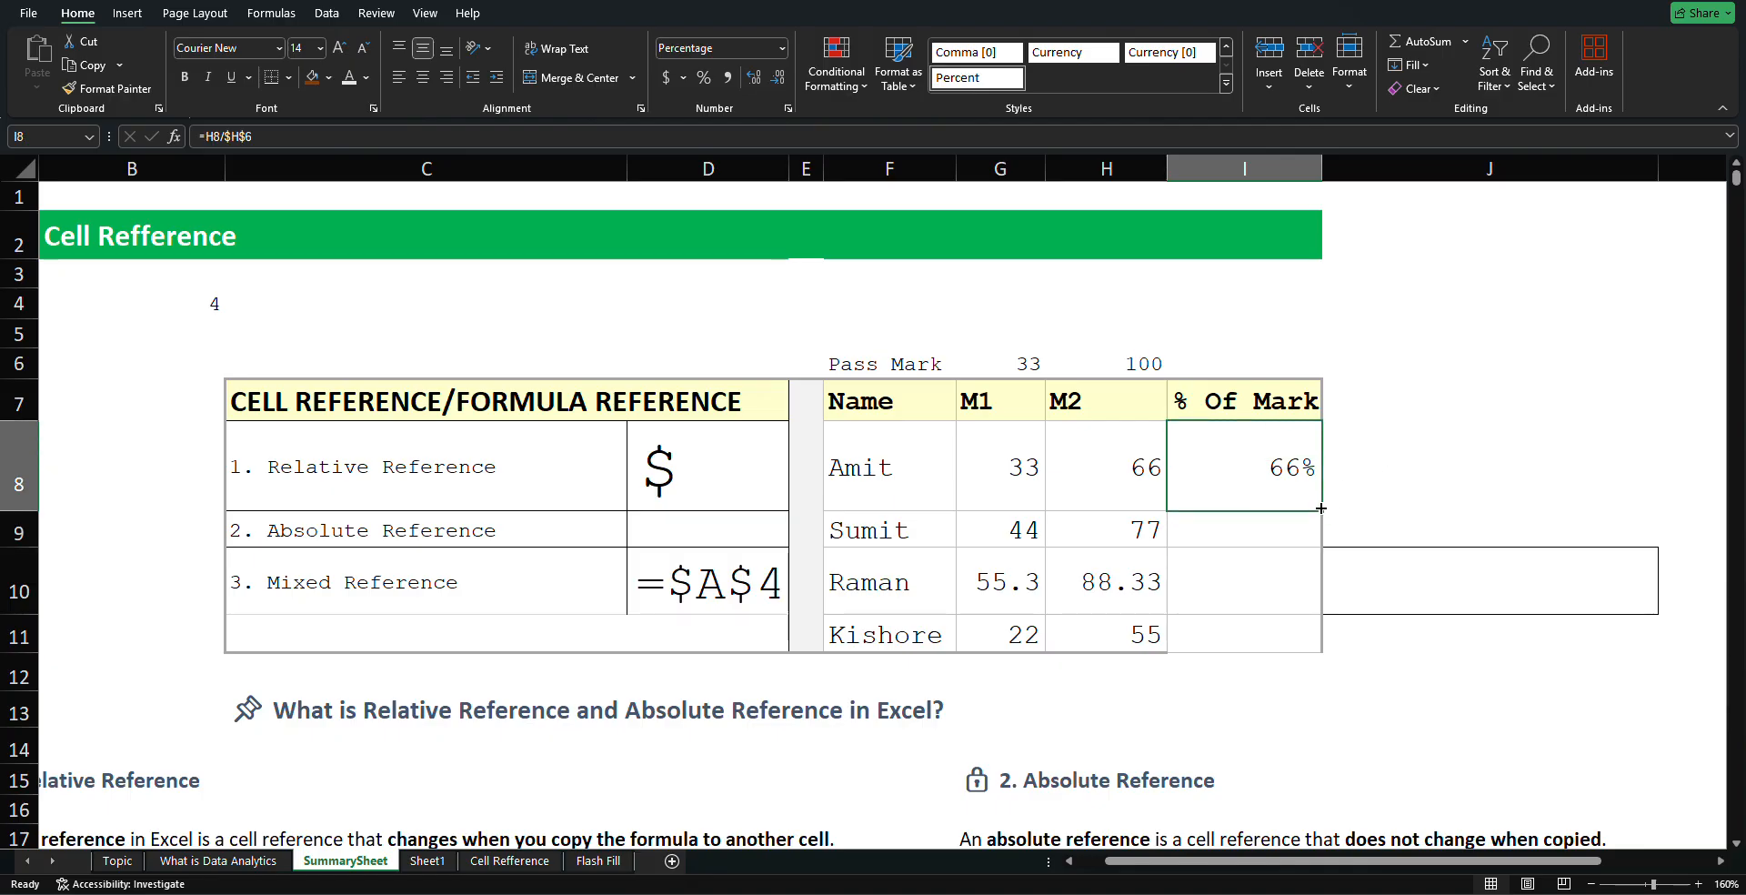
Fill I8's formula down to I11, then review the M2 formulas for Amit, Raman and Kishore
{"action": "left_click_drag", "start_coordinate": [1320, 507], "coordinate": [1318, 637]}
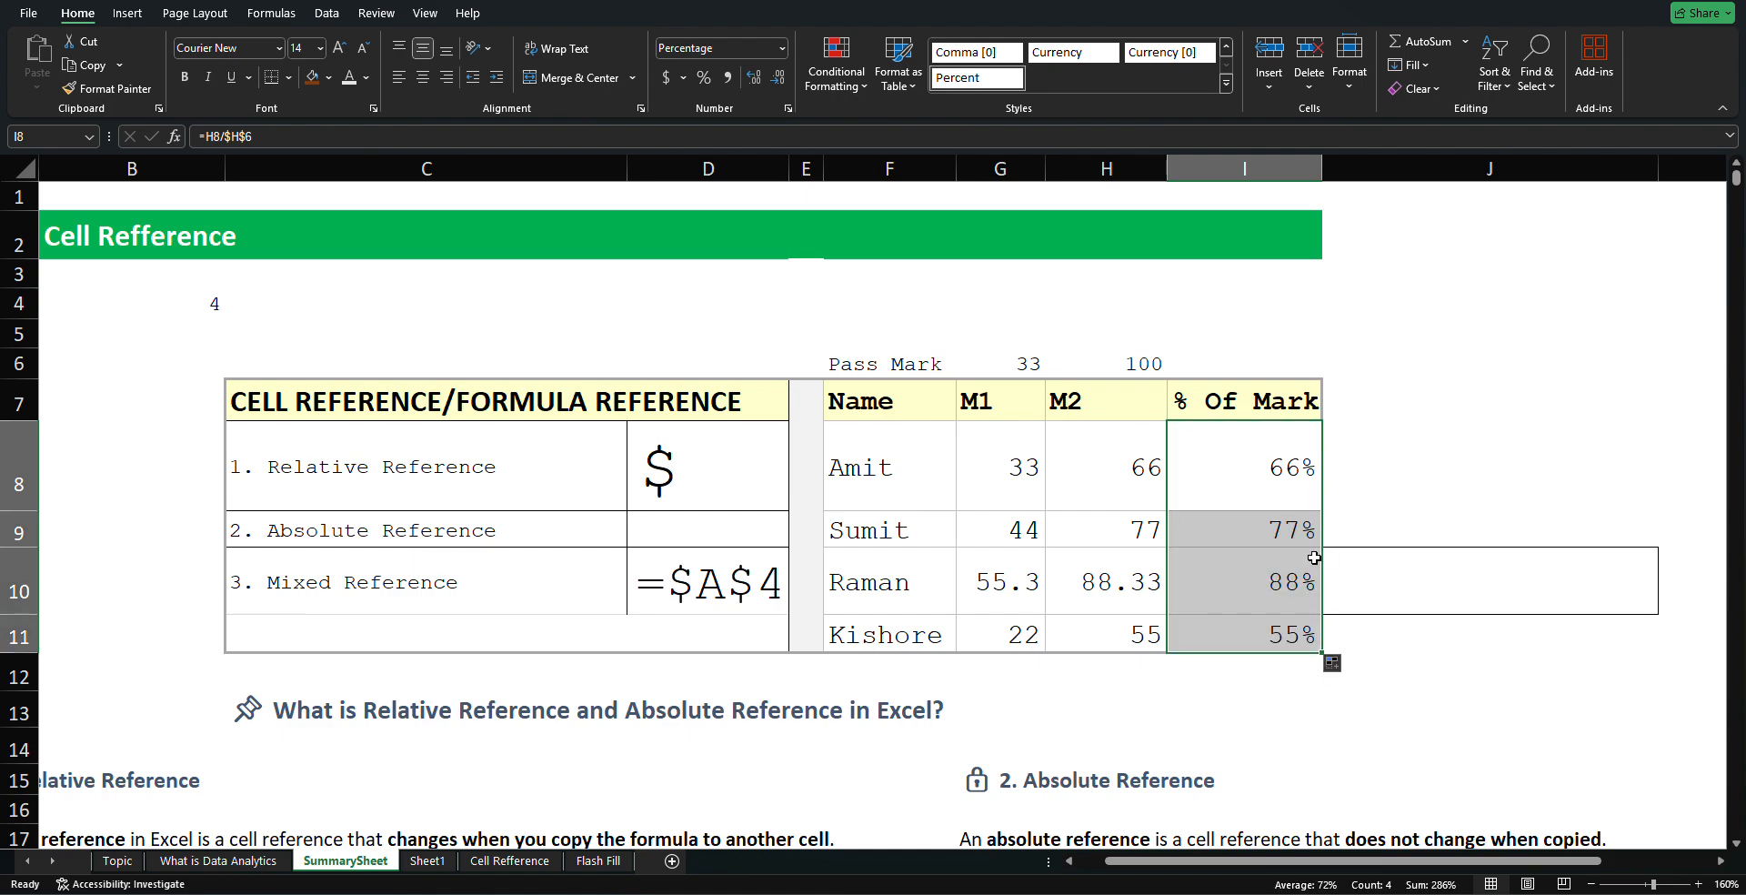
{"action": "left_click", "coordinate": [1497, 514]}
{"action": "left_click", "coordinate": [1155, 630]}
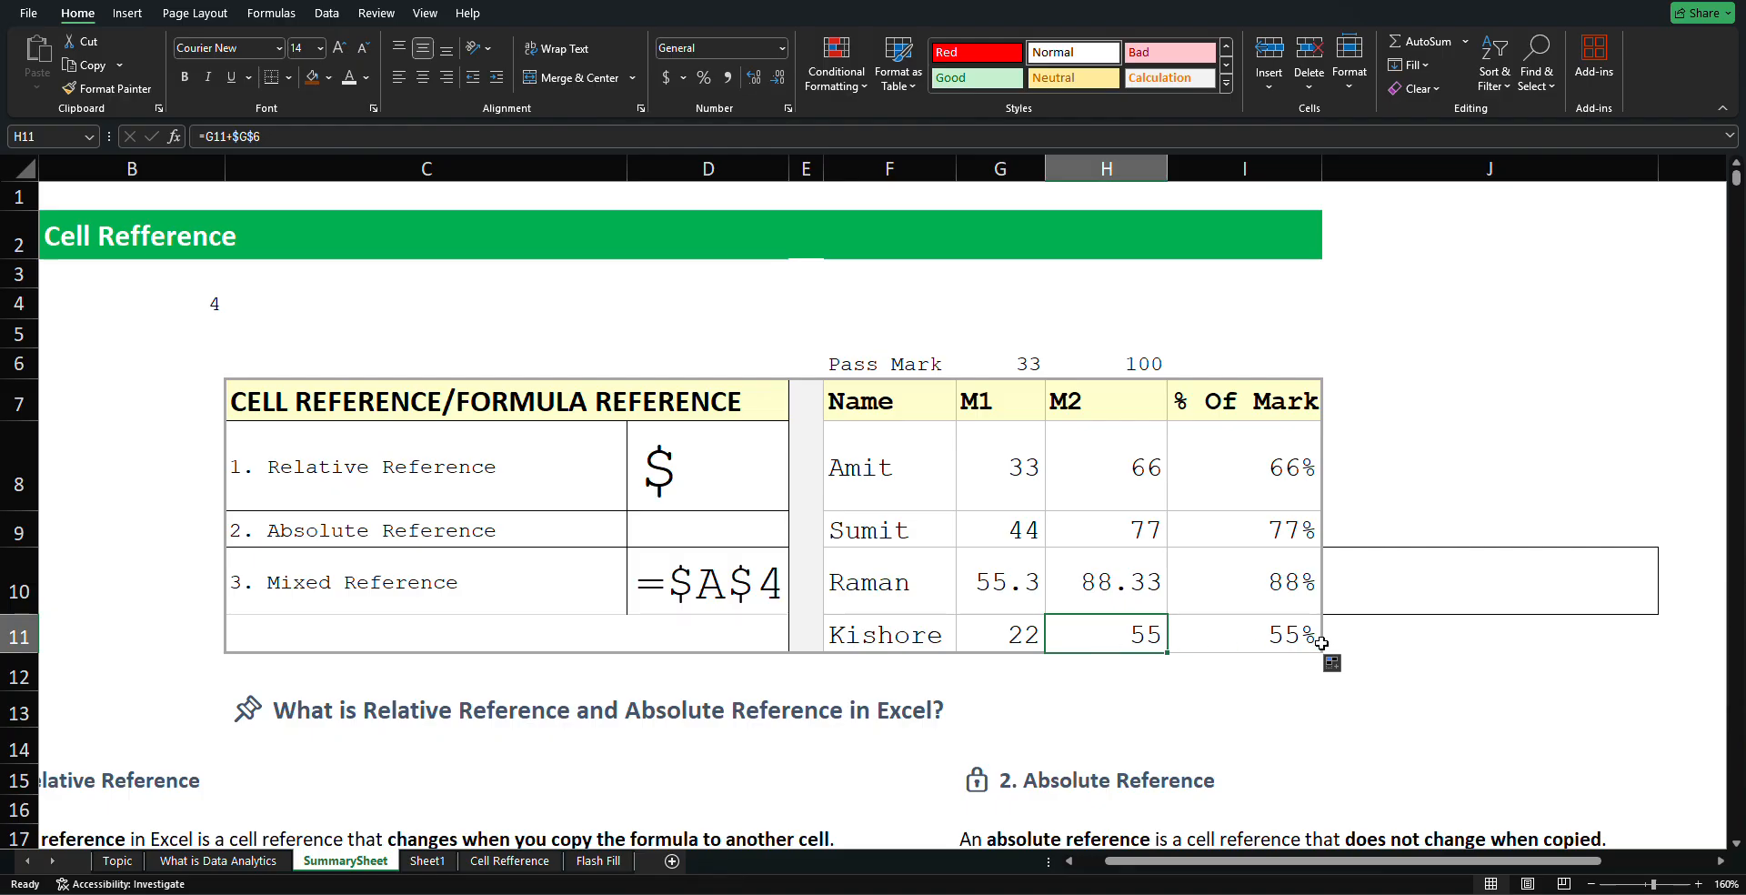
{"action": "left_click", "coordinate": [1129, 494]}
{"action": "left_click", "coordinate": [1112, 572]}
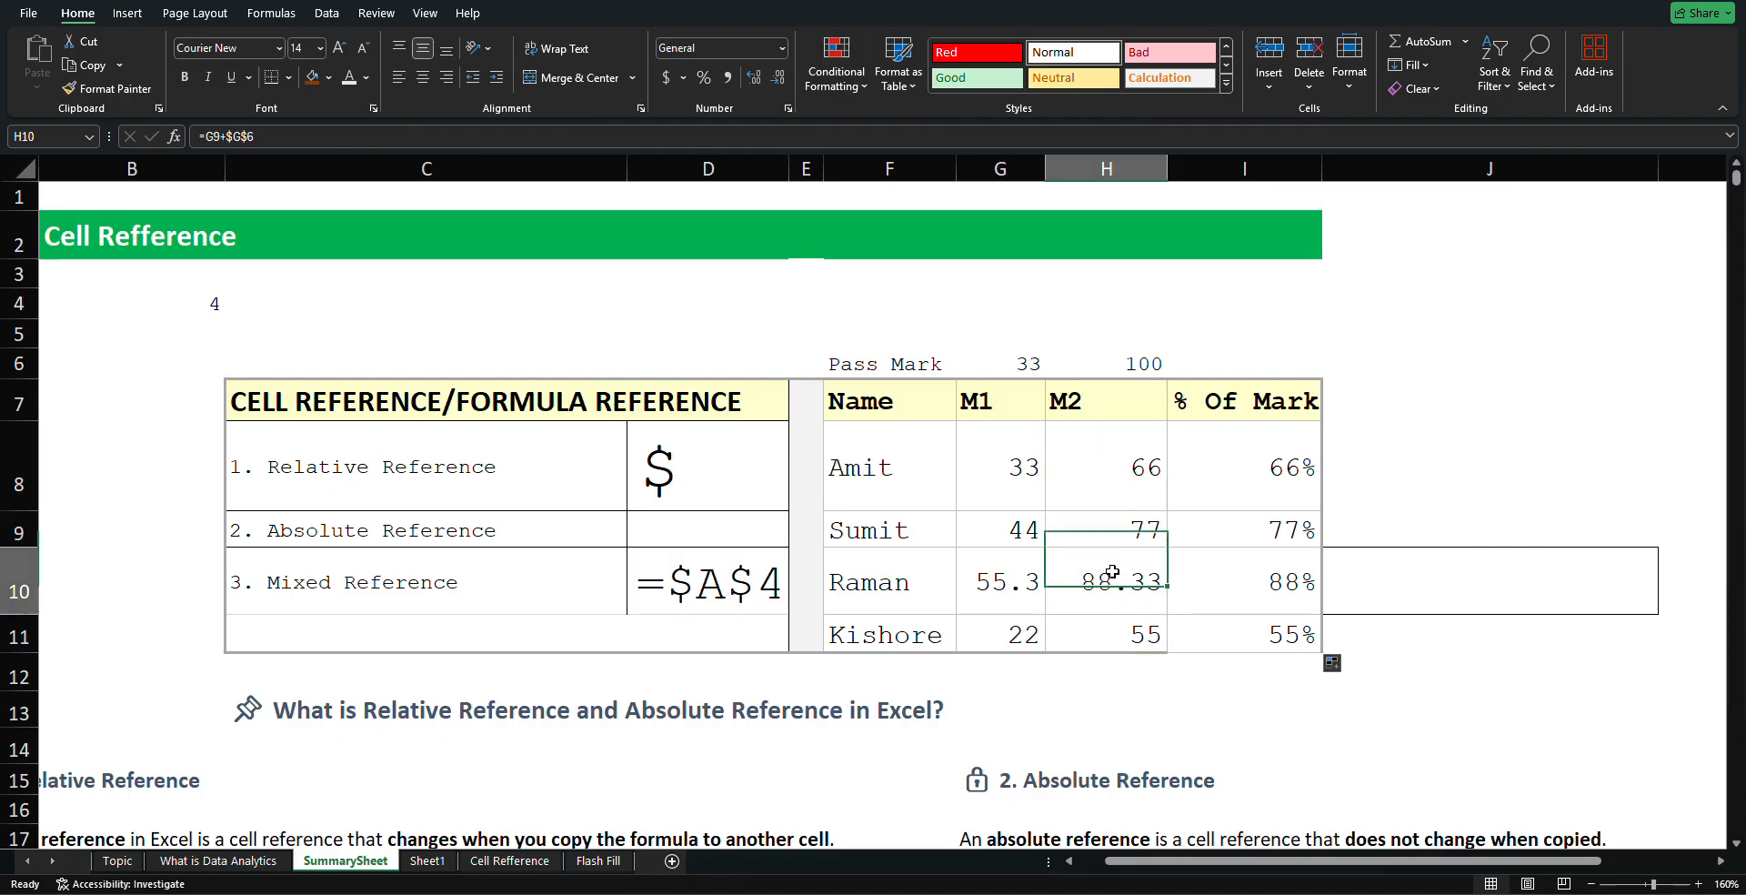
{"action": "left_click", "coordinate": [1112, 466]}
{"action": "left_click", "coordinate": [1107, 574]}
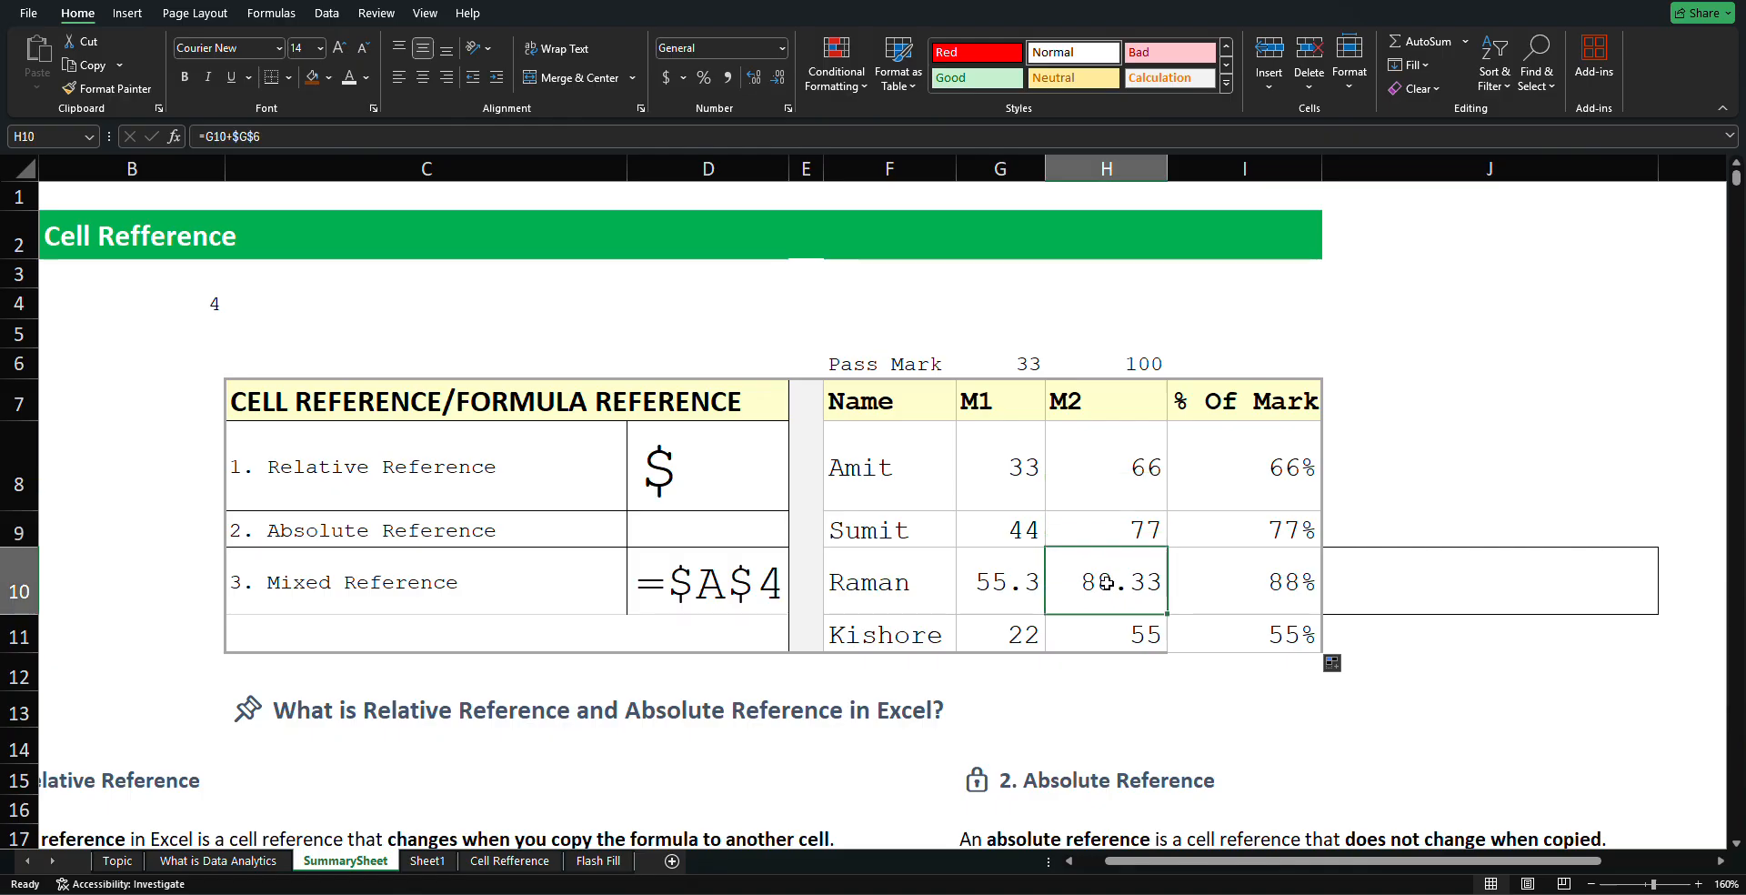
{"action": "left_click", "coordinate": [1107, 621]}
Verify the copied % Of Mark formulas for Sumit, Raman and Kishore show 77%, 88%, 55%
{"action": "left_click", "coordinate": [1291, 536]}
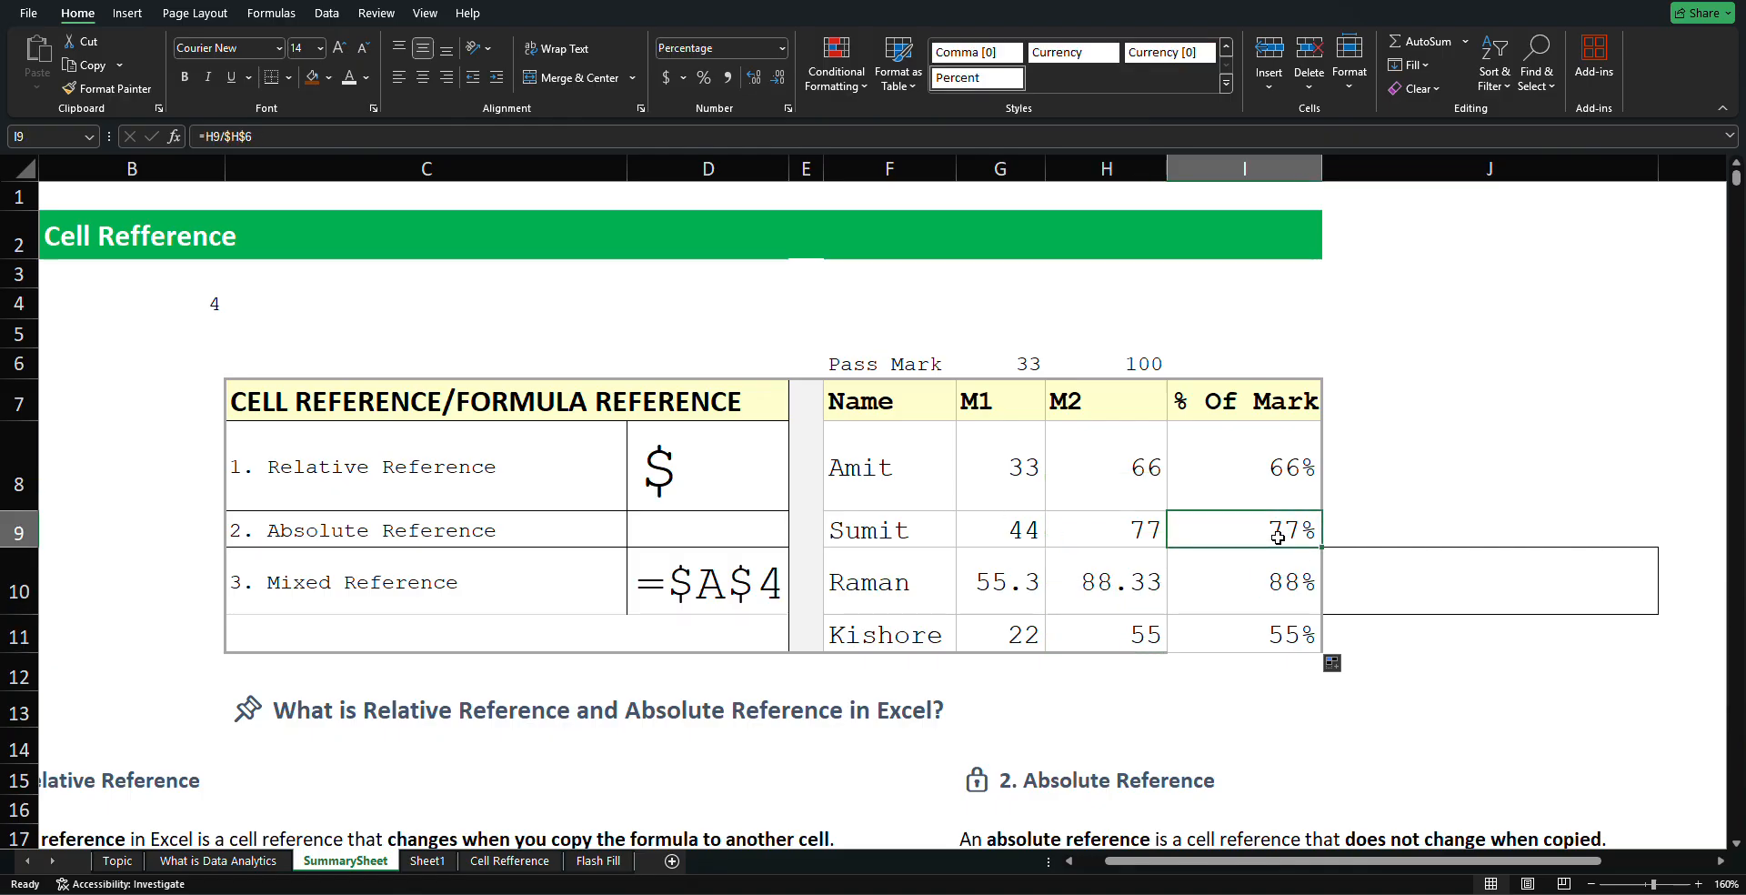
{"action": "left_click", "coordinate": [1183, 588]}
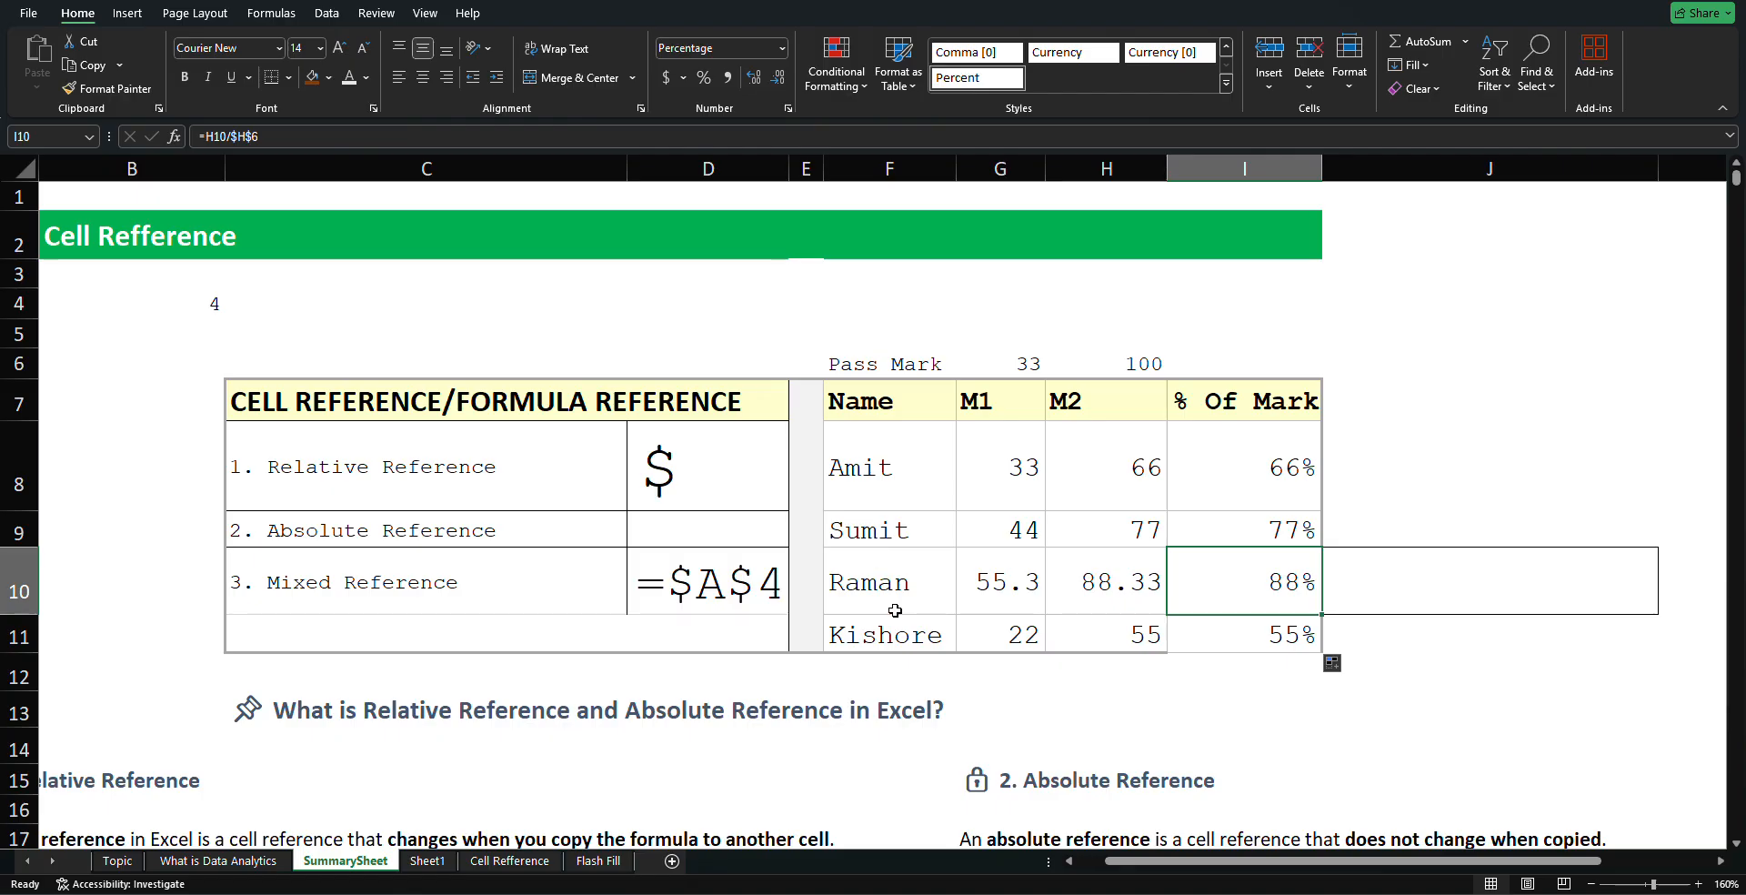
{"action": "left_click", "coordinate": [1201, 640]}
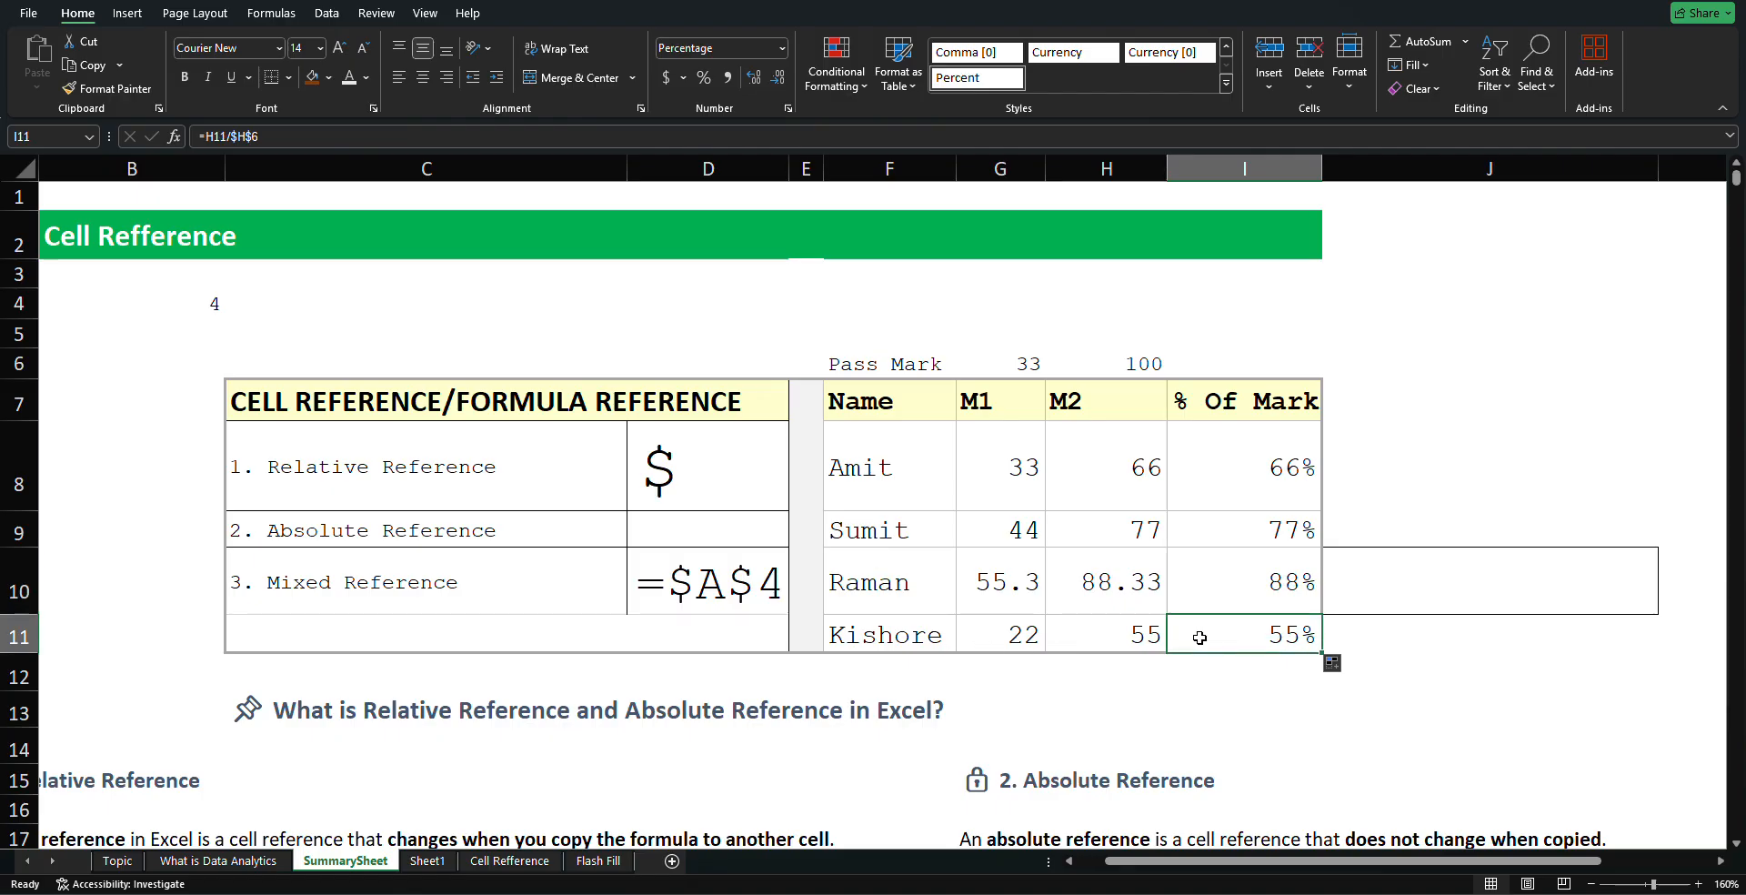
{"action": "left_click", "coordinate": [1478, 304]}
{"action": "left_click", "coordinate": [1000, 300]}
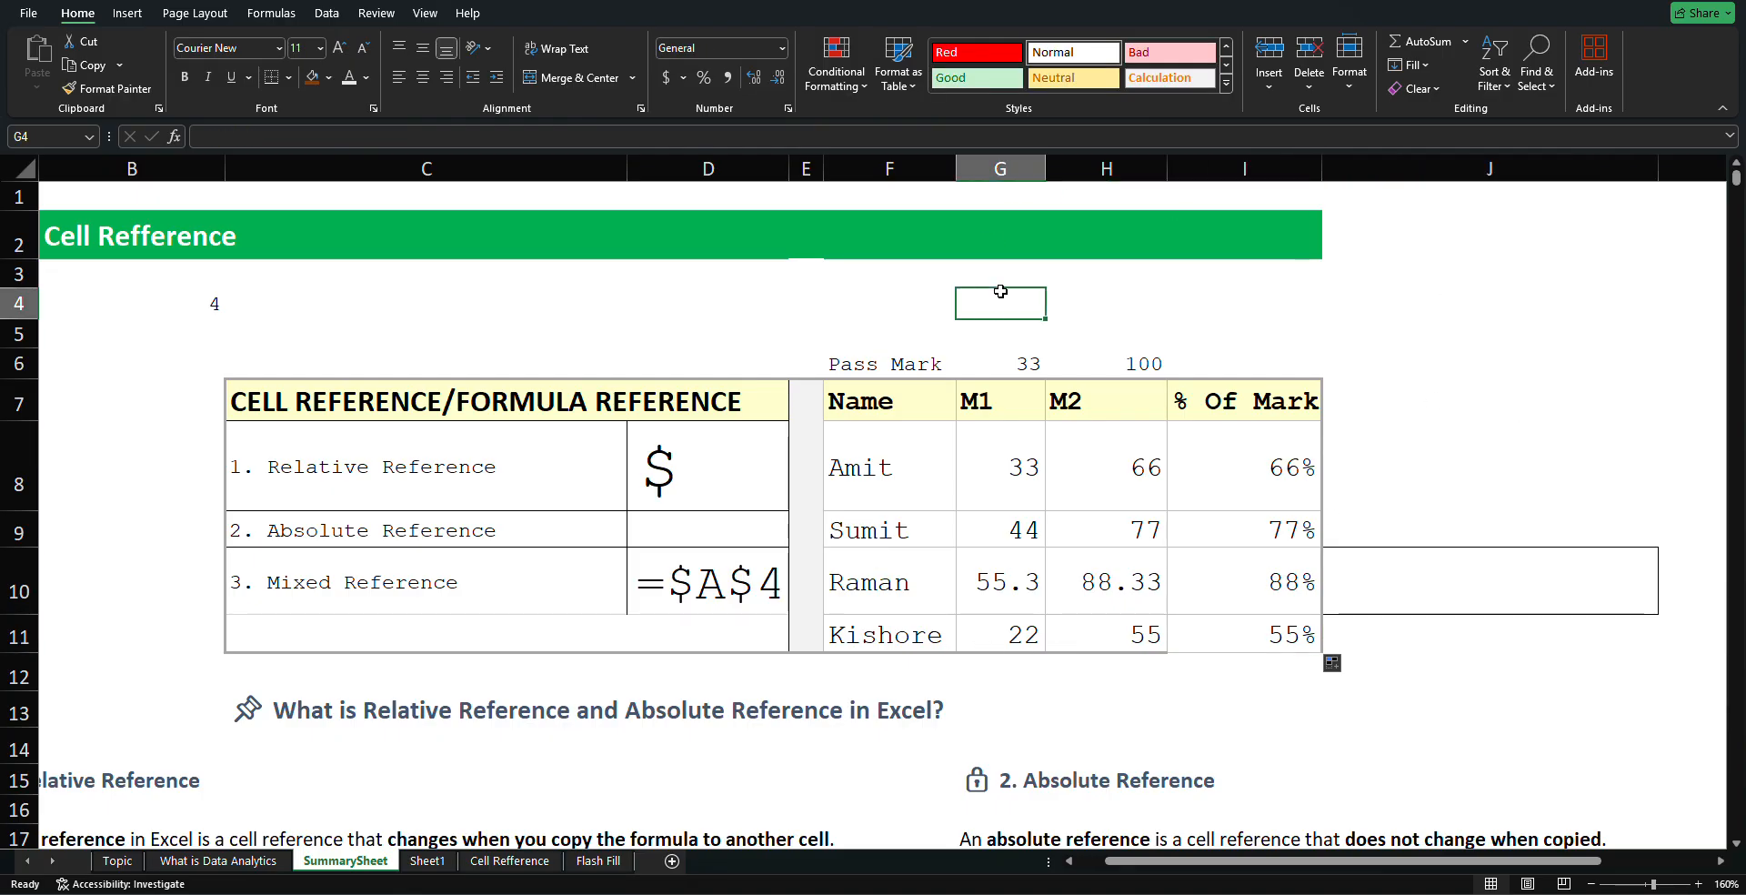
{"action": "left_click", "coordinate": [545, 300]}
{"action": "left_click", "coordinate": [187, 332]}
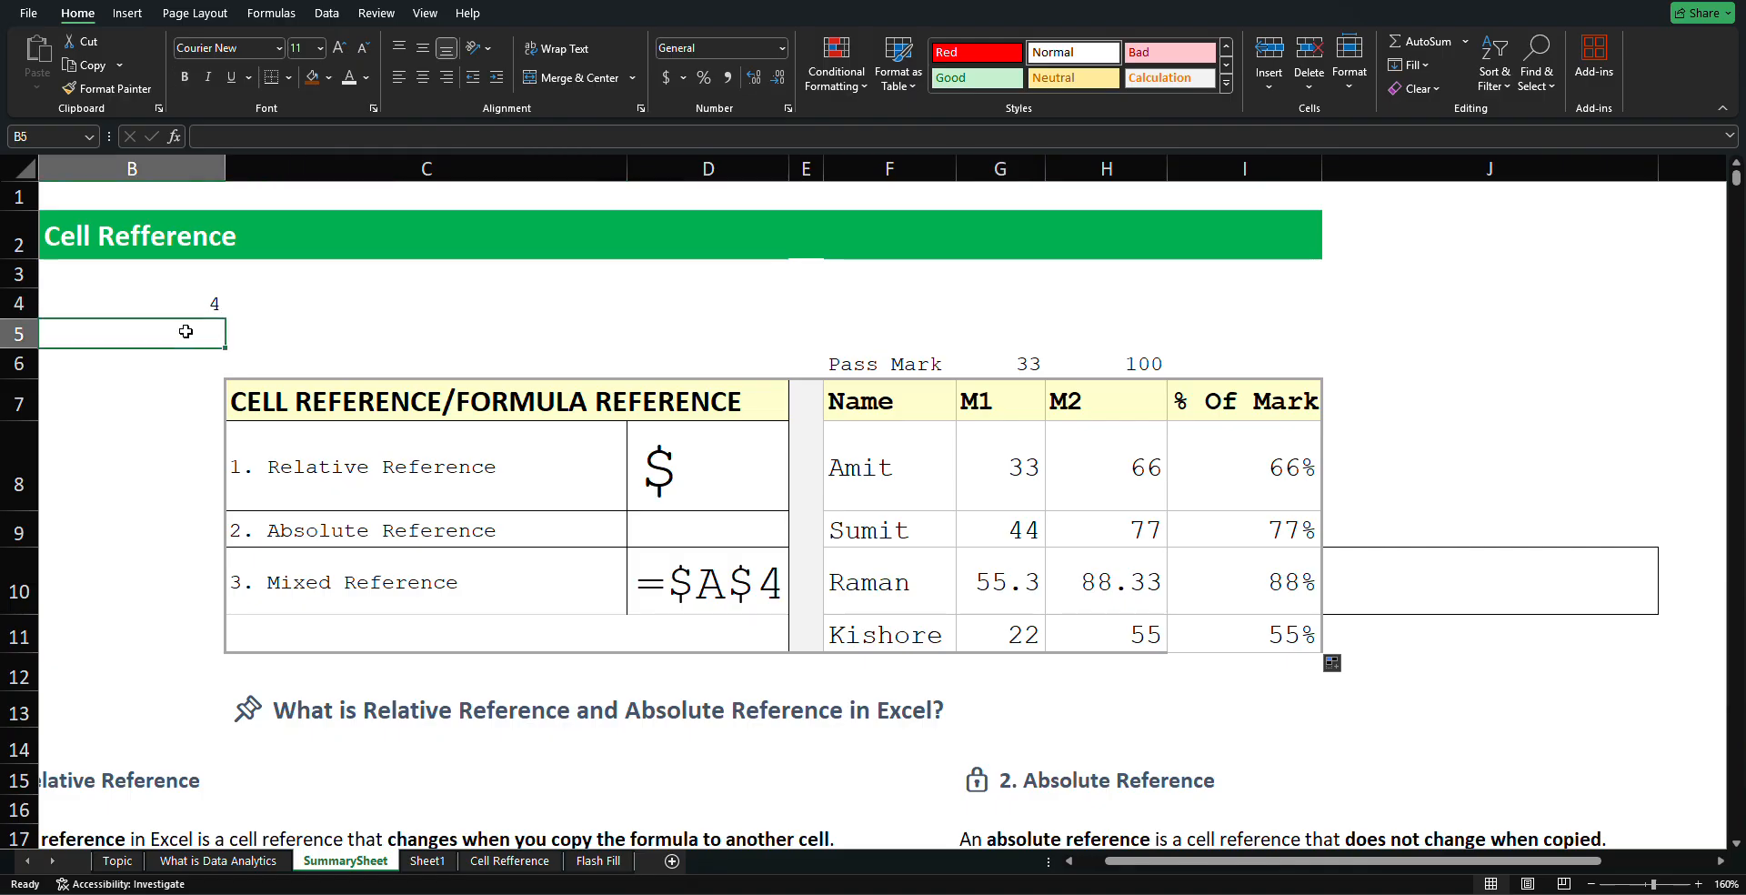
{"action": "left_click", "coordinate": [180, 386]}
{"action": "left_click", "coordinate": [177, 437]}
{"action": "left_click", "coordinate": [204, 310]}
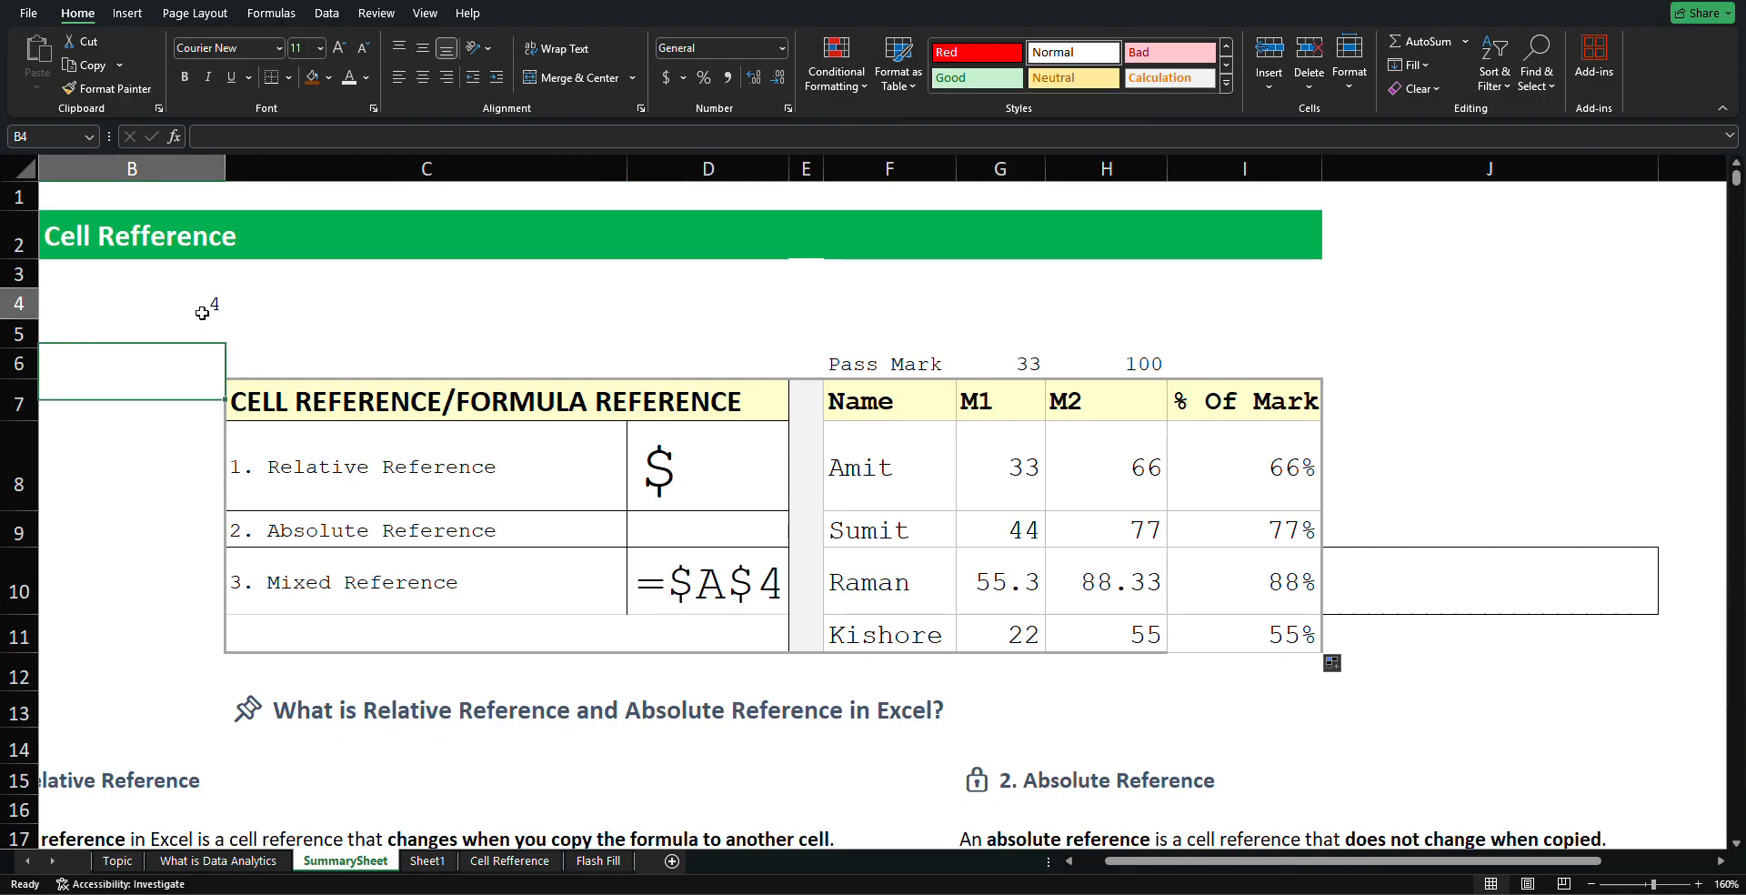
{"action": "left_click", "coordinate": [389, 333]}
{"action": "left_click", "coordinate": [341, 428]}
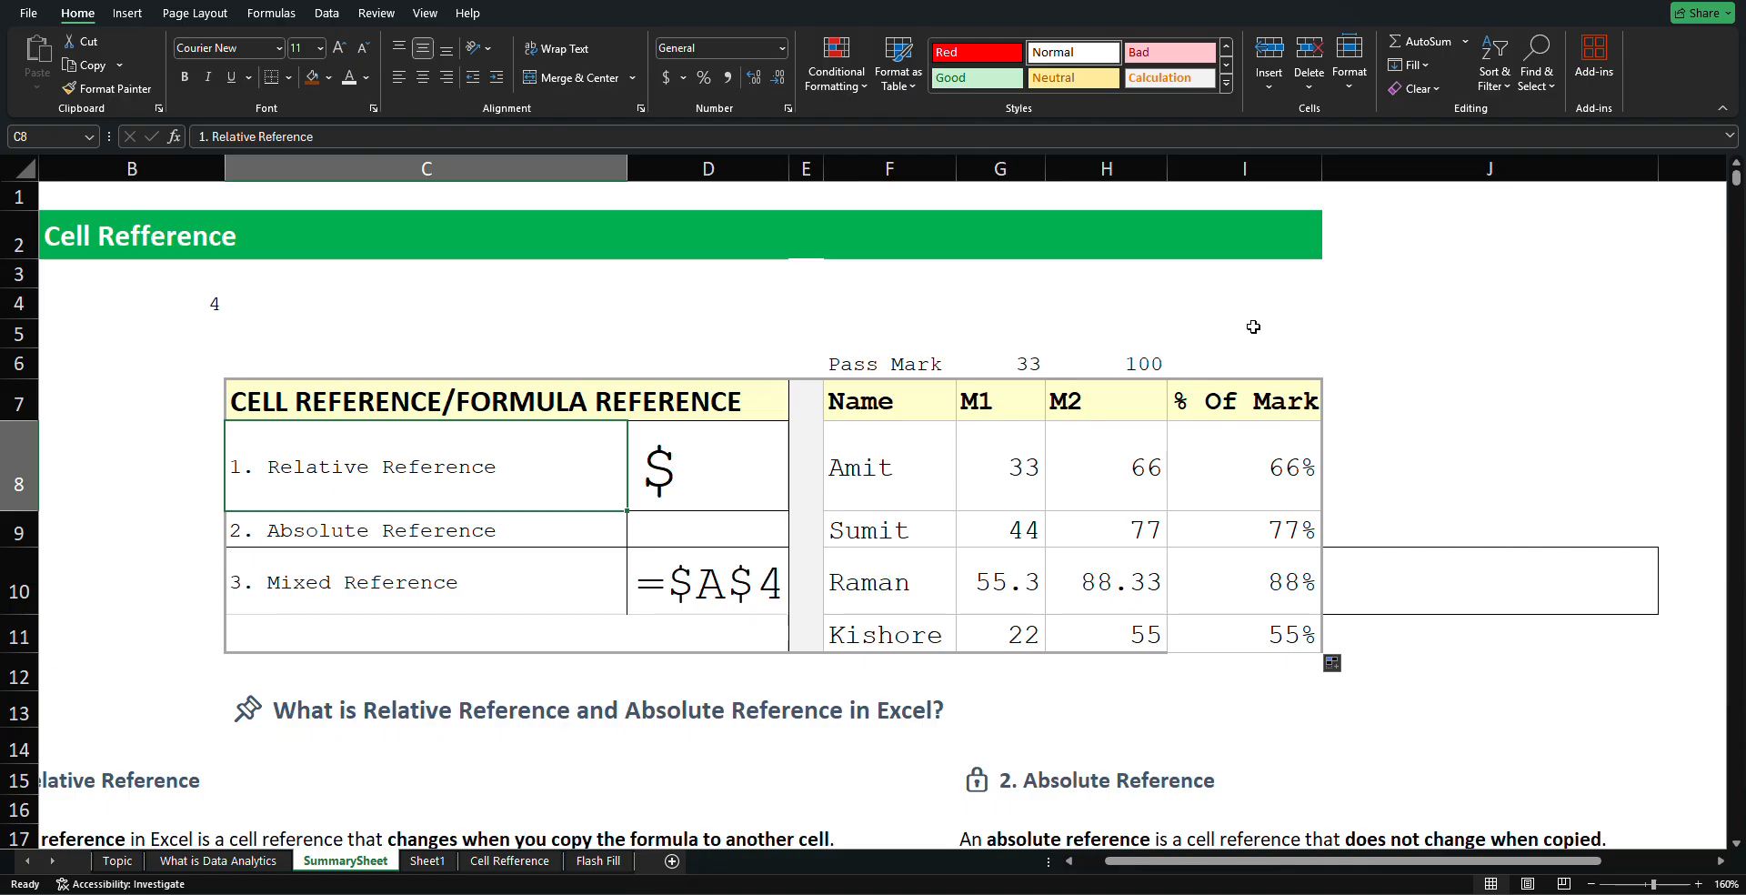
{"action": "left_click", "coordinate": [1210, 336]}
{"action": "left_click", "coordinate": [1115, 312]}
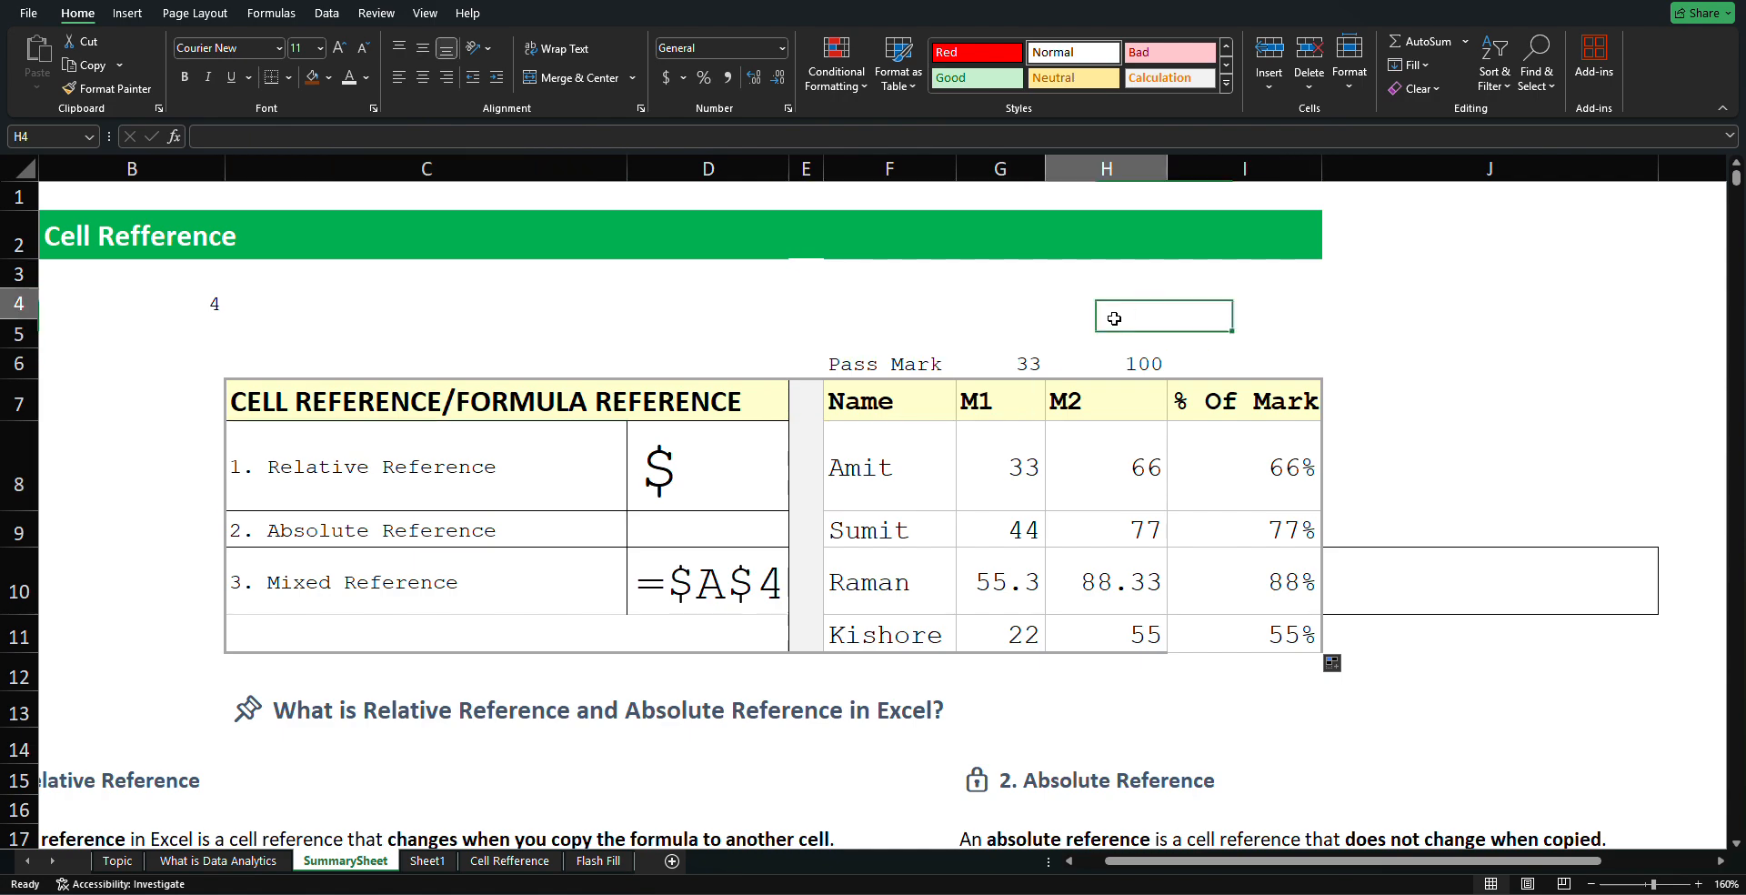
{"action": "left_click", "coordinate": [1032, 300]}
{"action": "left_click", "coordinate": [912, 297]}
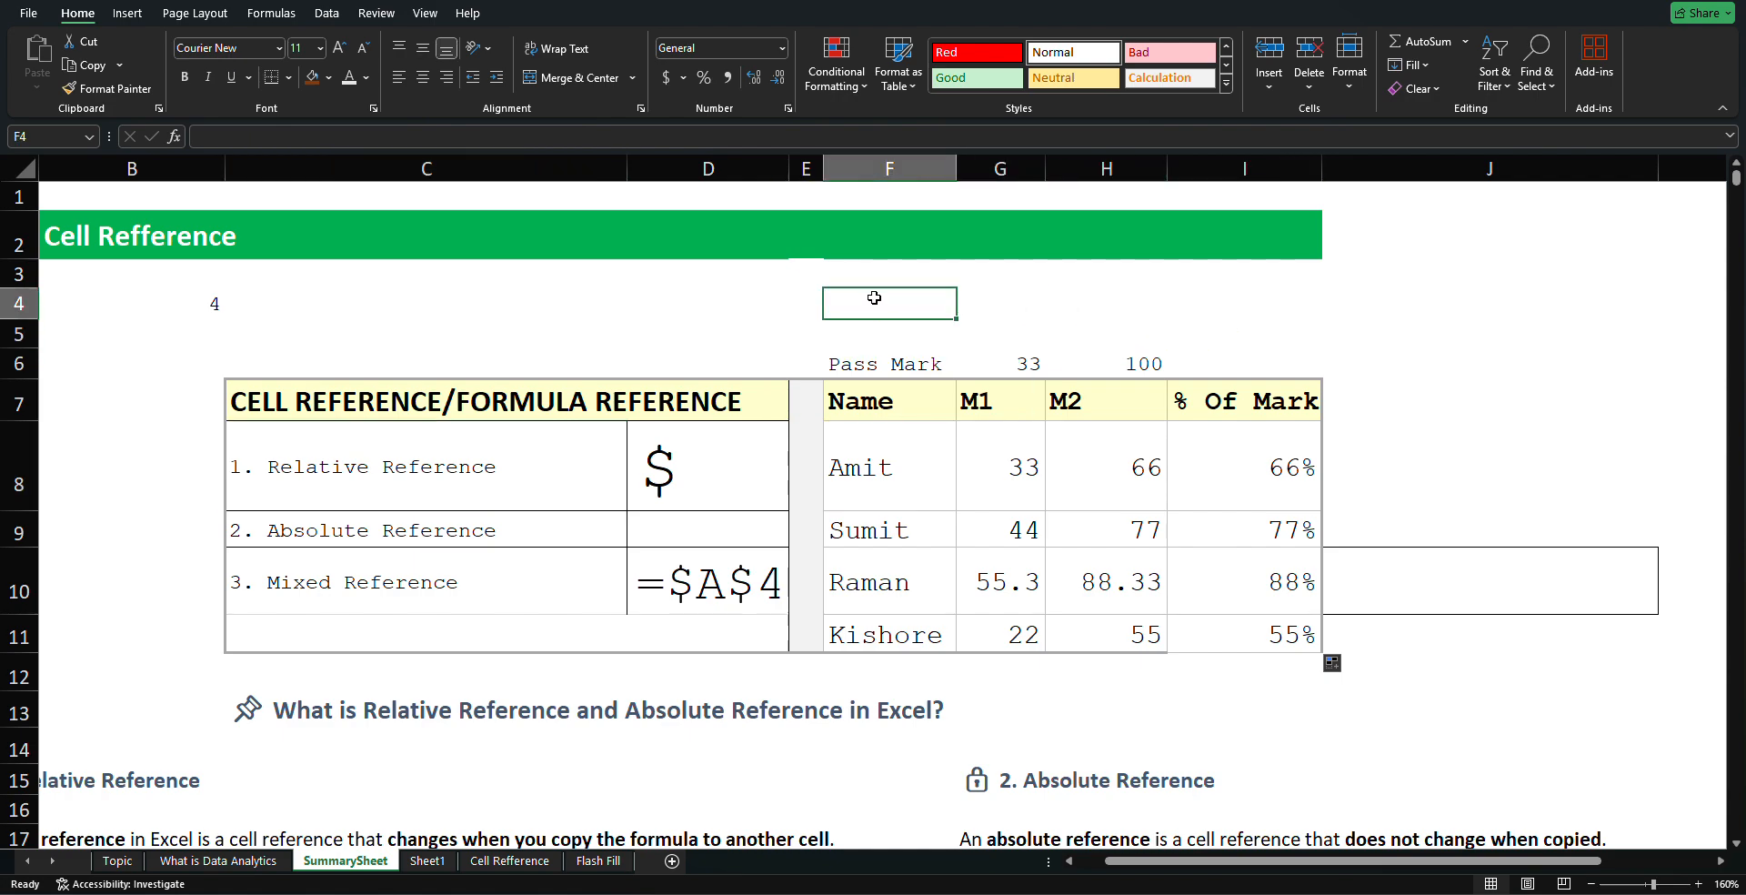
{"action": "left_click", "coordinate": [755, 300]}
{"action": "left_click", "coordinate": [607, 300]}
{"action": "left_click", "coordinate": [655, 267]}
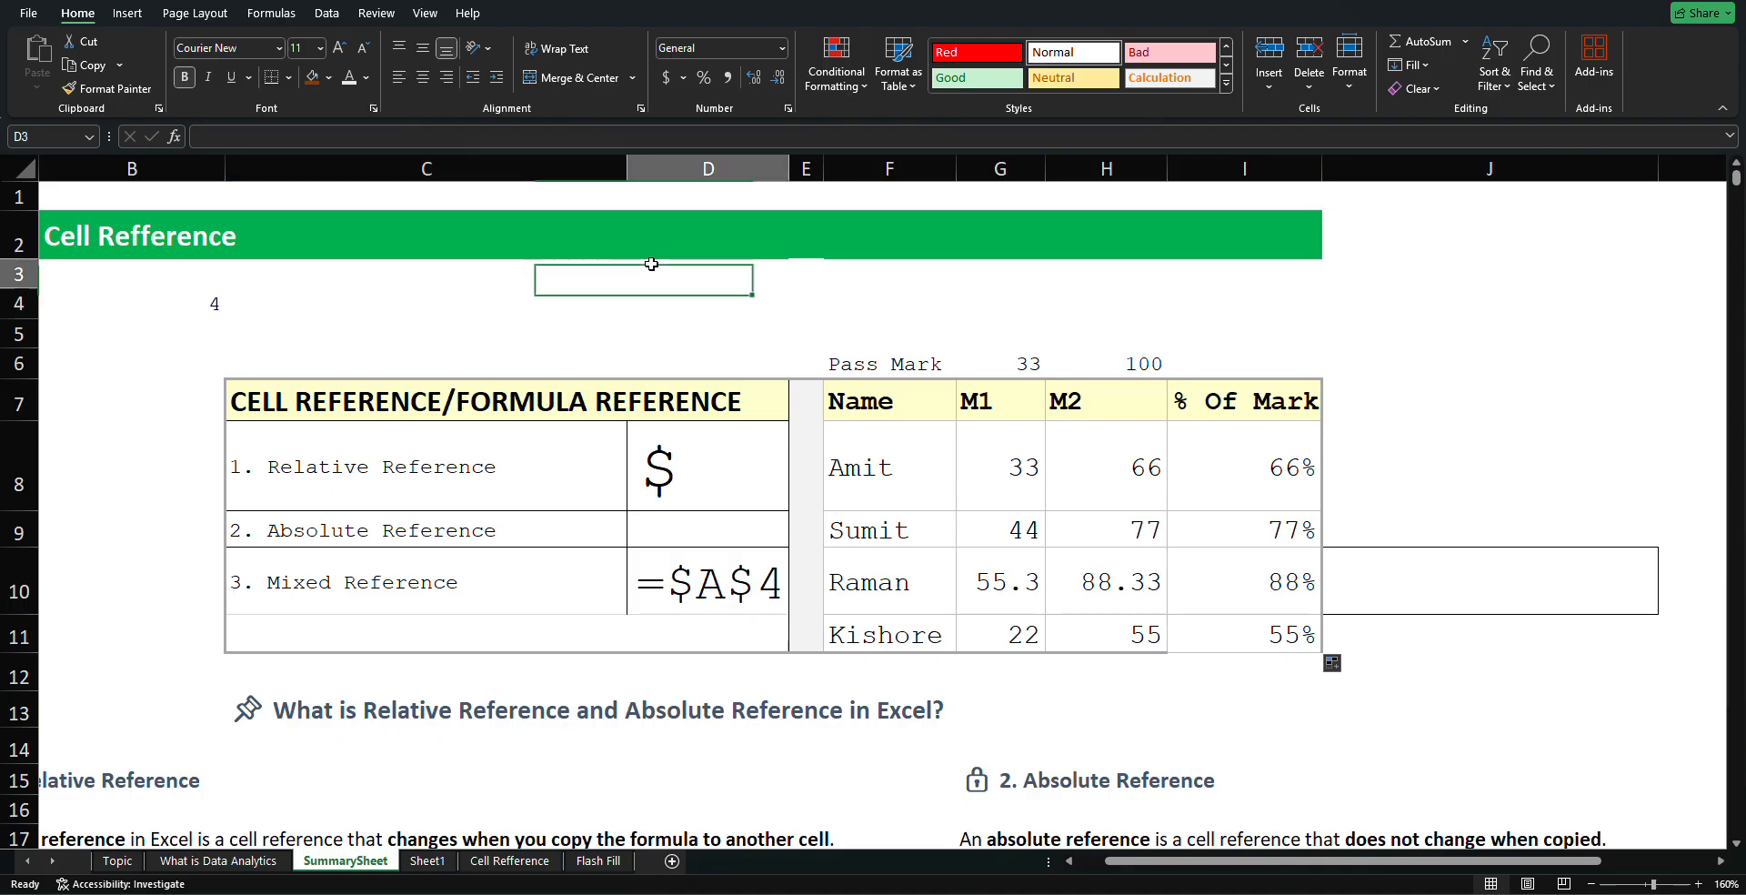
{"action": "left_click", "coordinate": [546, 283]}
{"action": "left_click", "coordinate": [386, 300]}
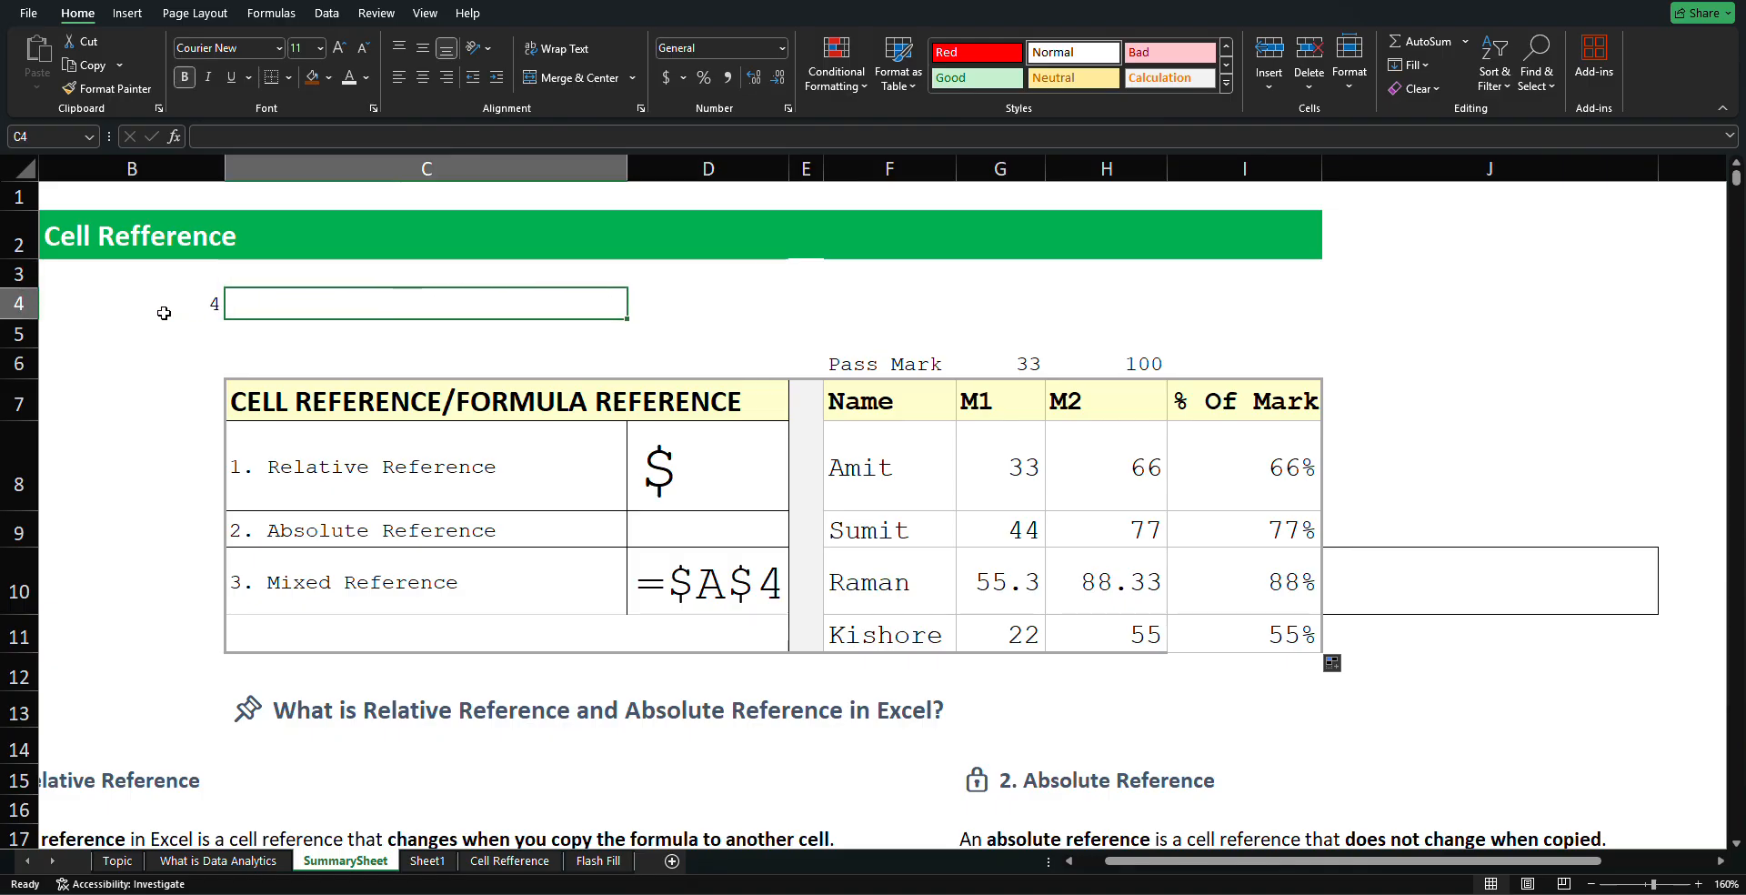
{"action": "left_click", "coordinate": [172, 305]}
{"action": "left_click", "coordinate": [320, 296]}
{"action": "left_click", "coordinate": [376, 338]}
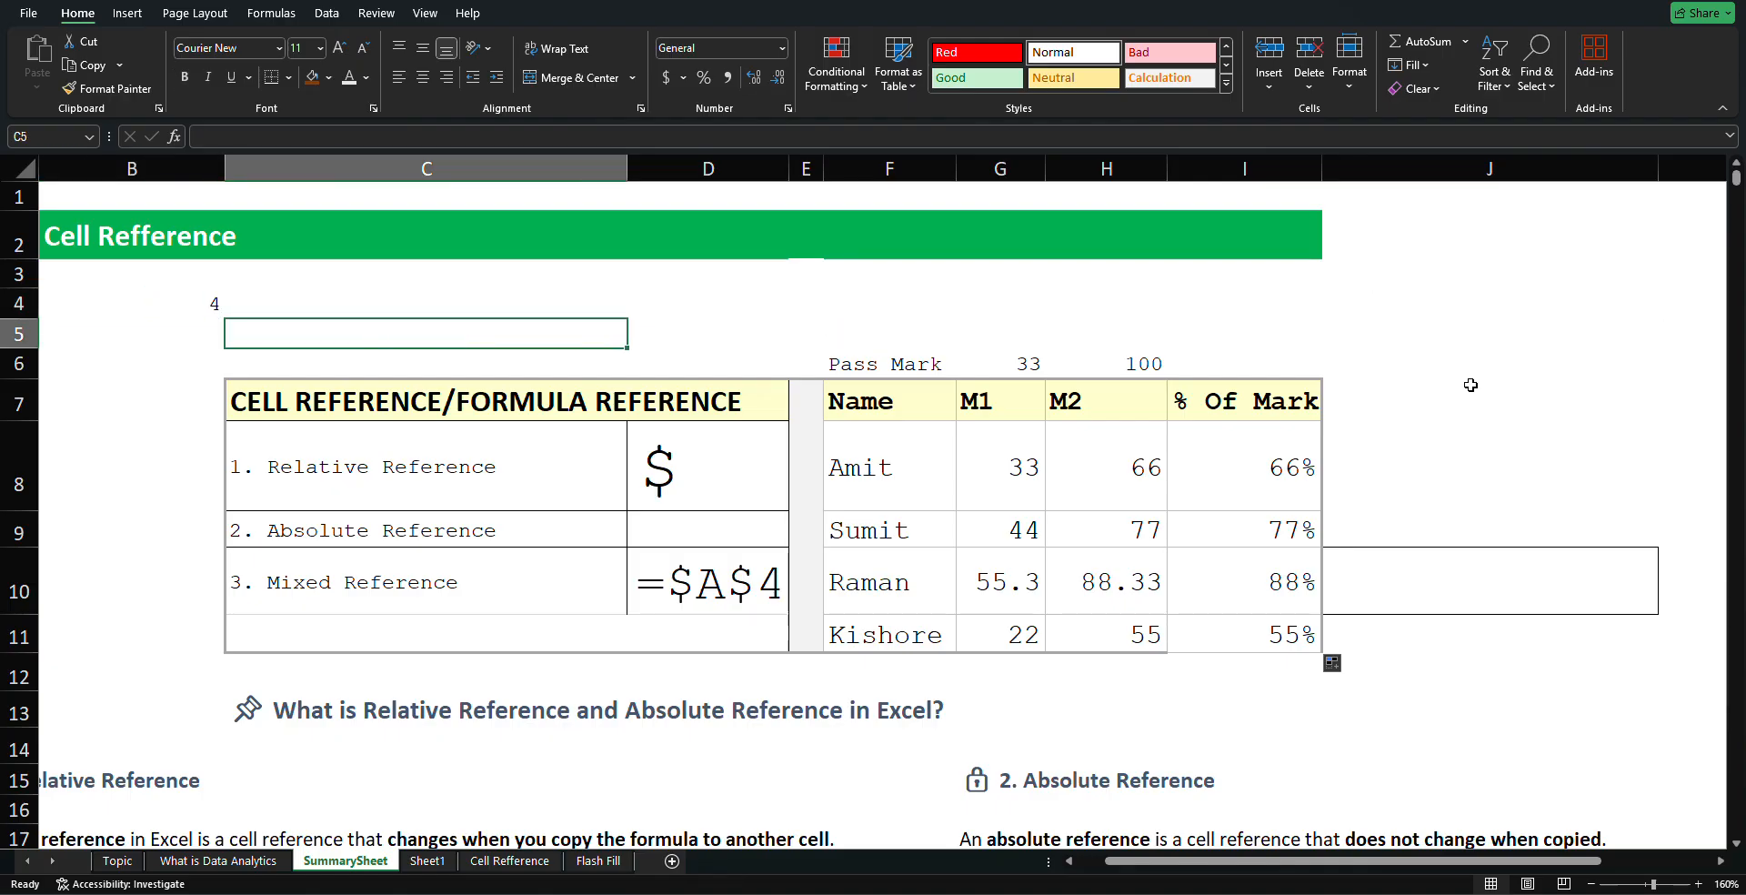
{"action": "scroll", "coordinate": [1462, 404], "scroll_direction": "down", "scroll_amount": 2}
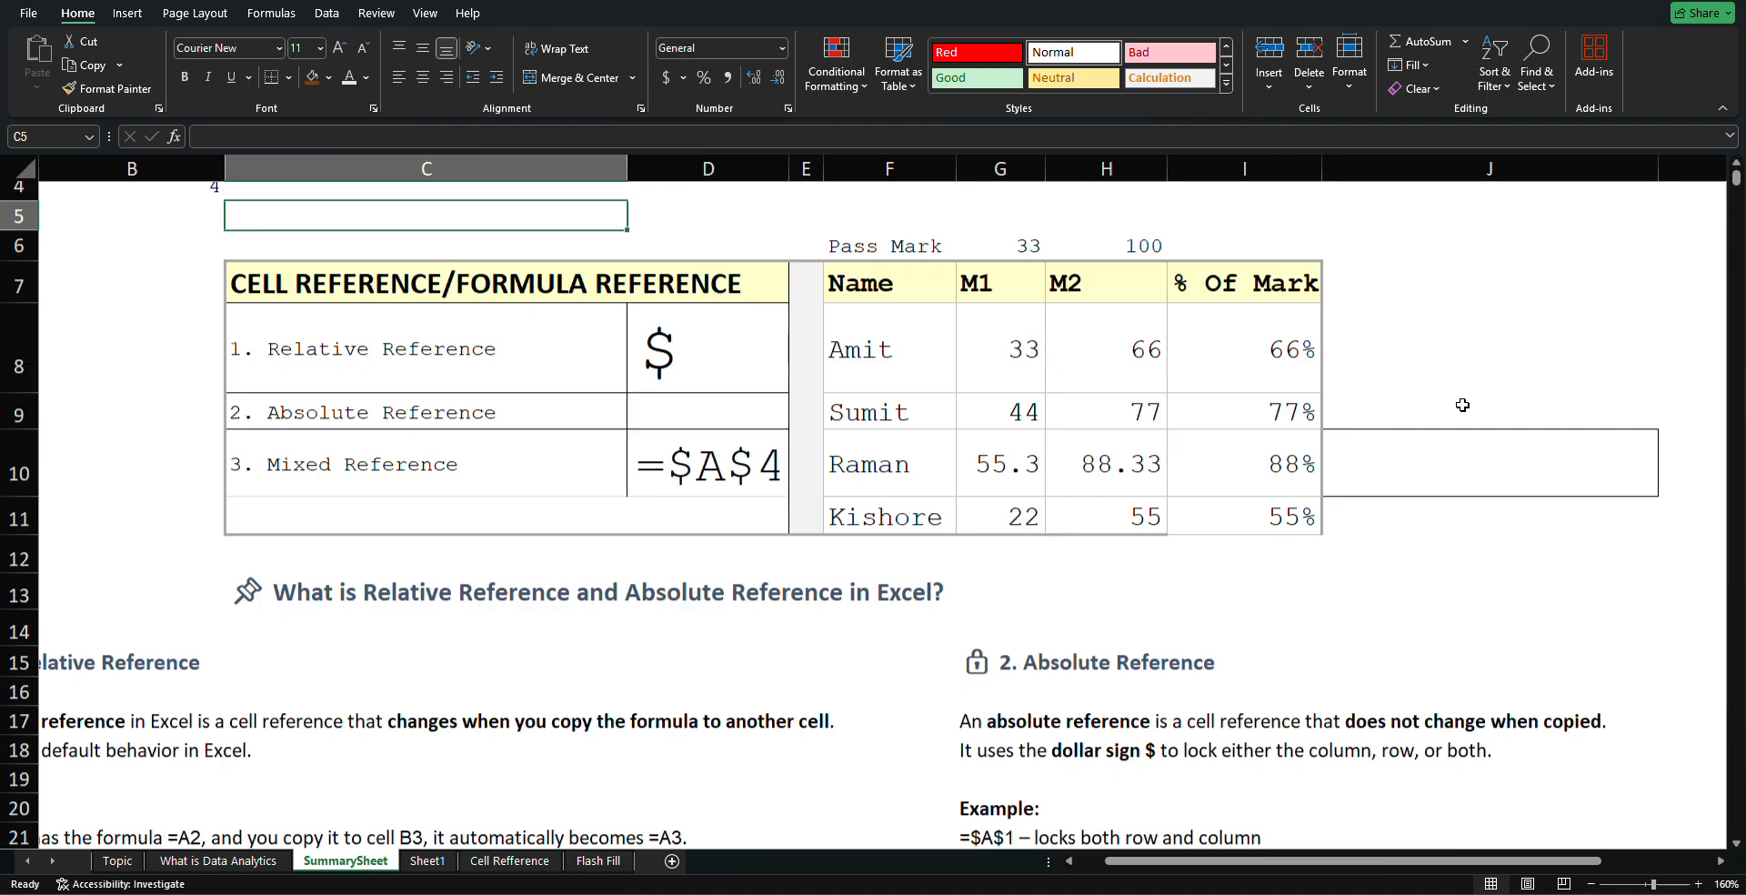
{"action": "scroll", "coordinate": [1463, 404], "scroll_direction": "up", "scroll_amount": 2}
{"action": "scroll", "coordinate": [1462, 404], "scroll_direction": "up", "scroll_amount": 1}
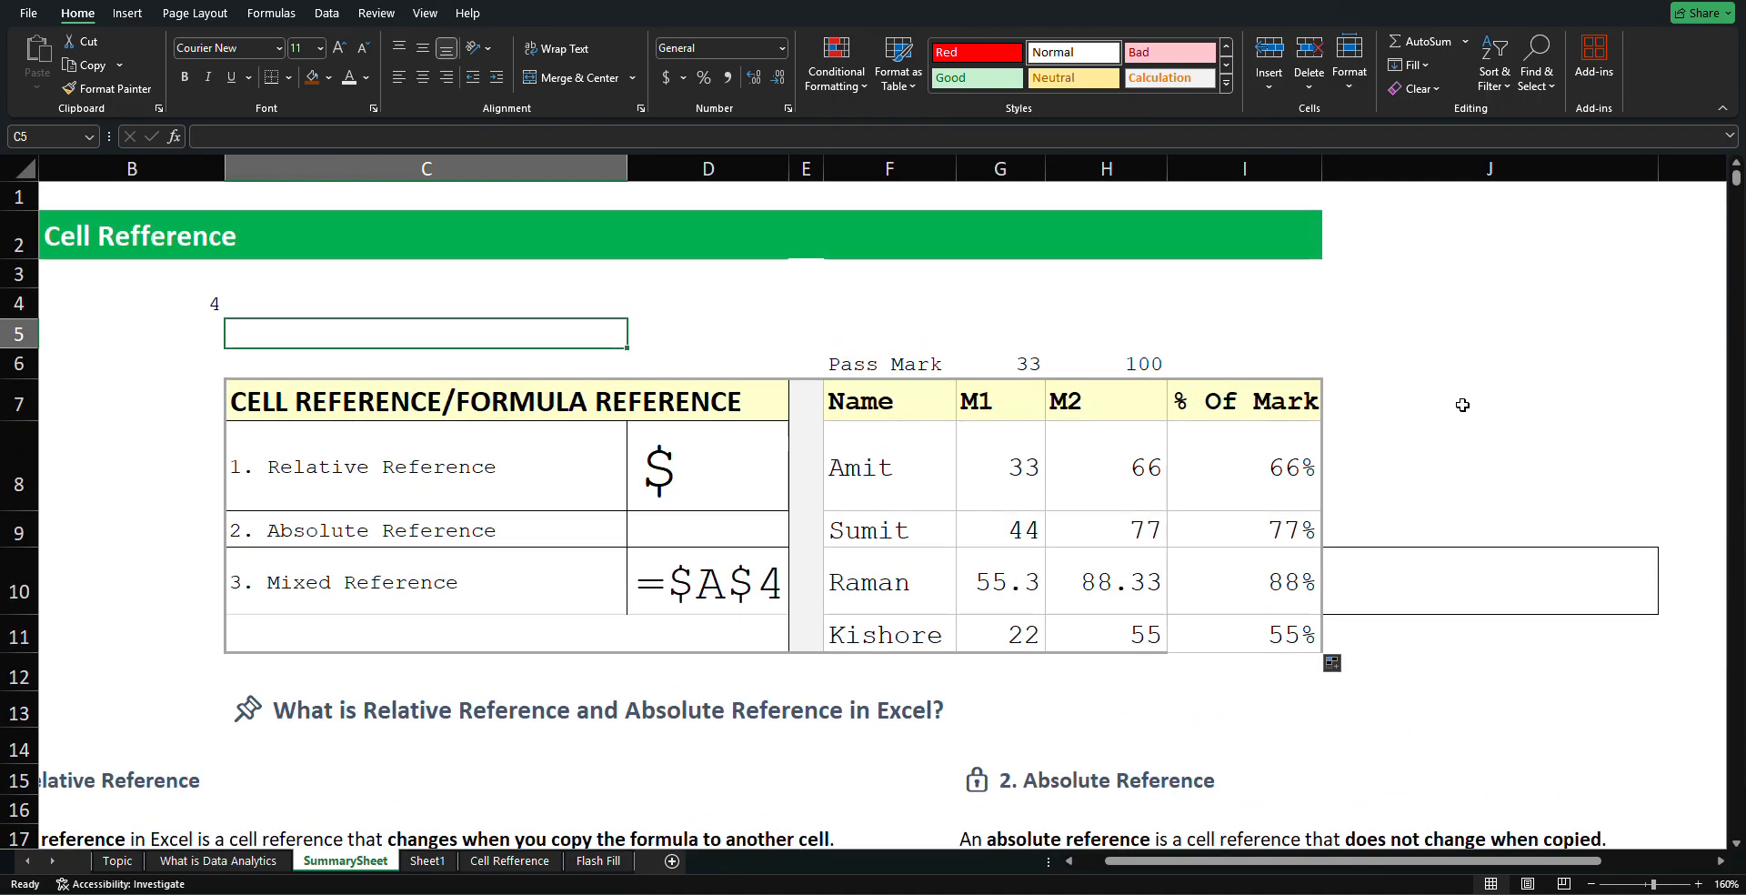
{"action": "left_click", "coordinate": [1460, 404]}
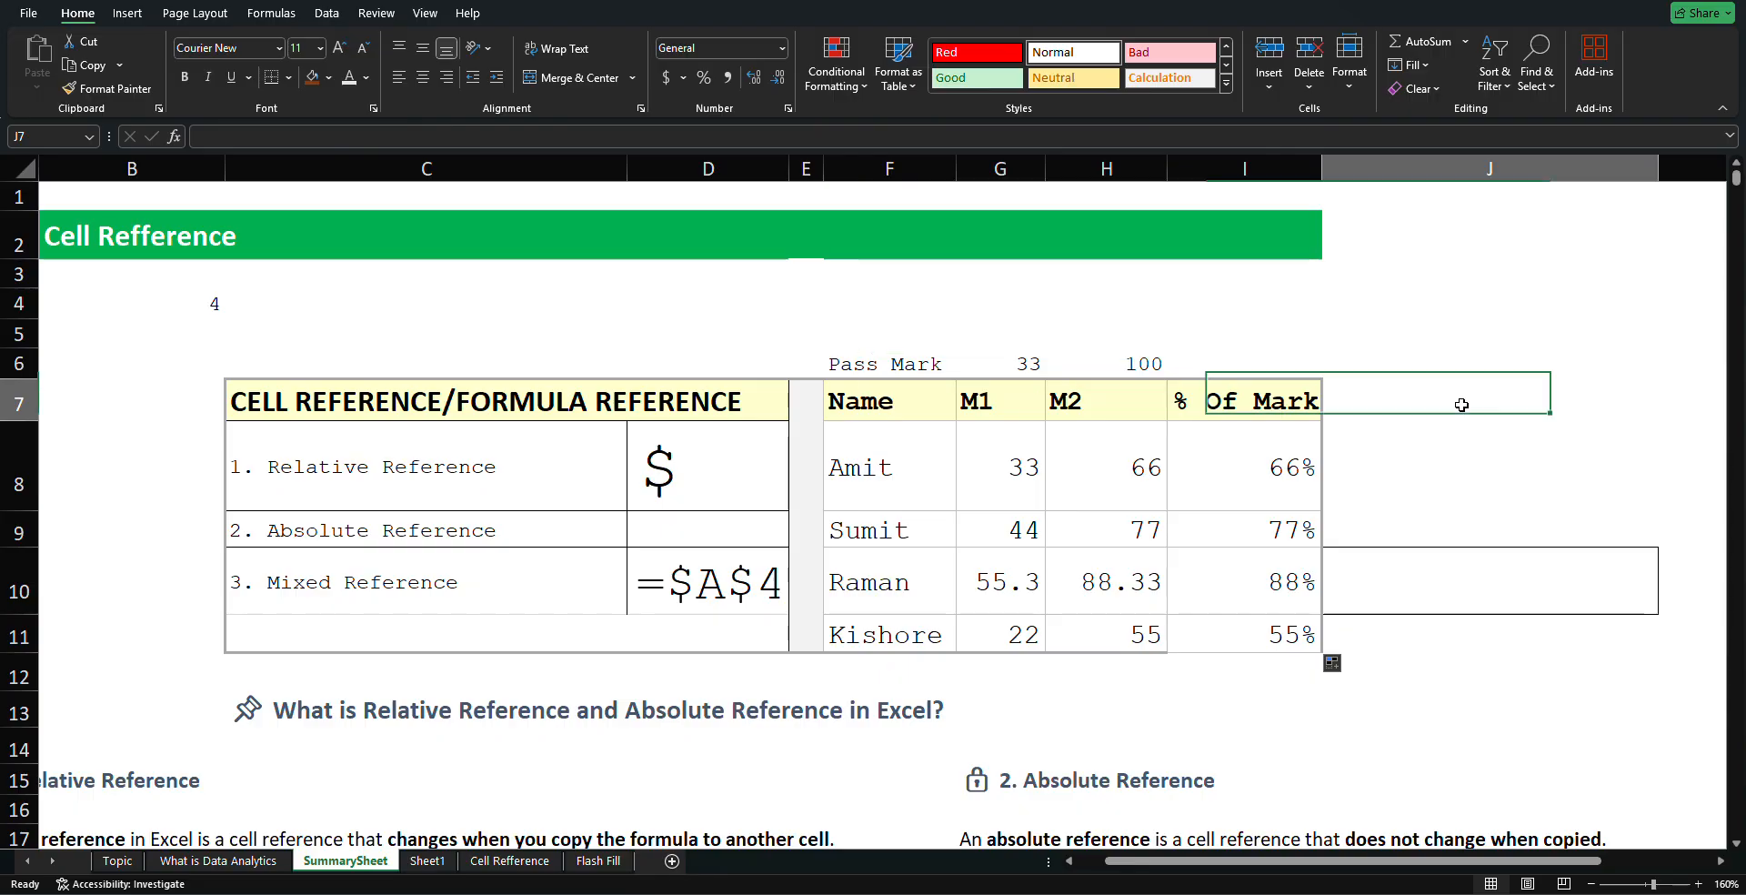
{"action": "left_click", "coordinate": [1446, 343]}
{"action": "left_click", "coordinate": [1261, 306]}
{"action": "left_click", "coordinate": [1110, 297]}
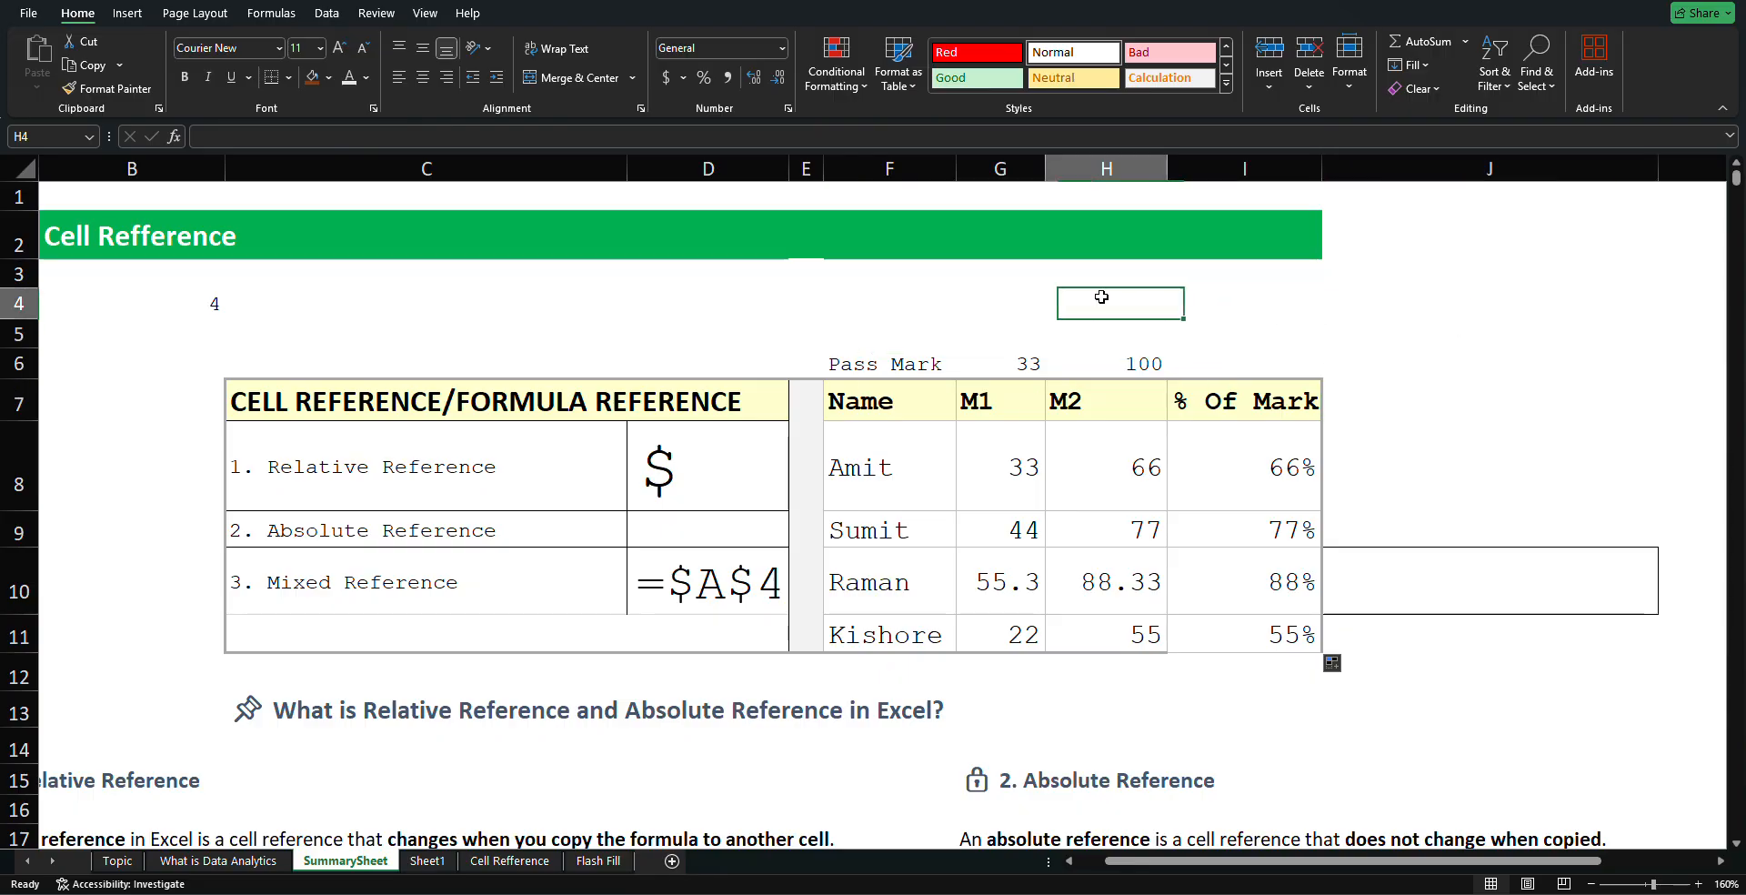
{"action": "left_click", "coordinate": [884, 293]}
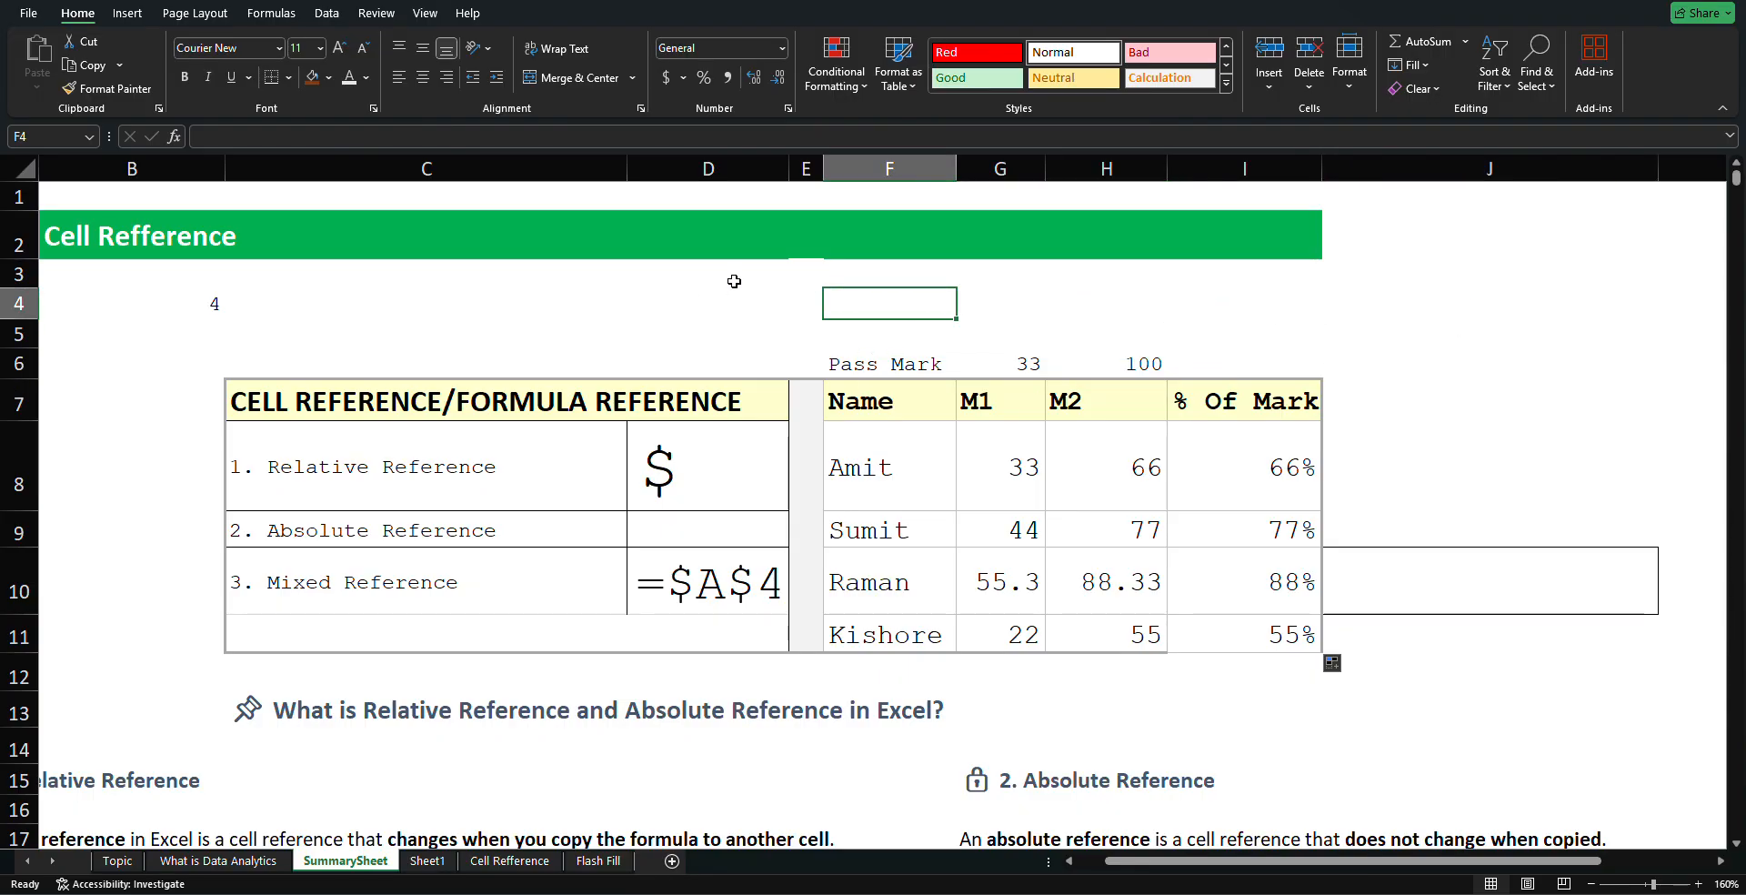